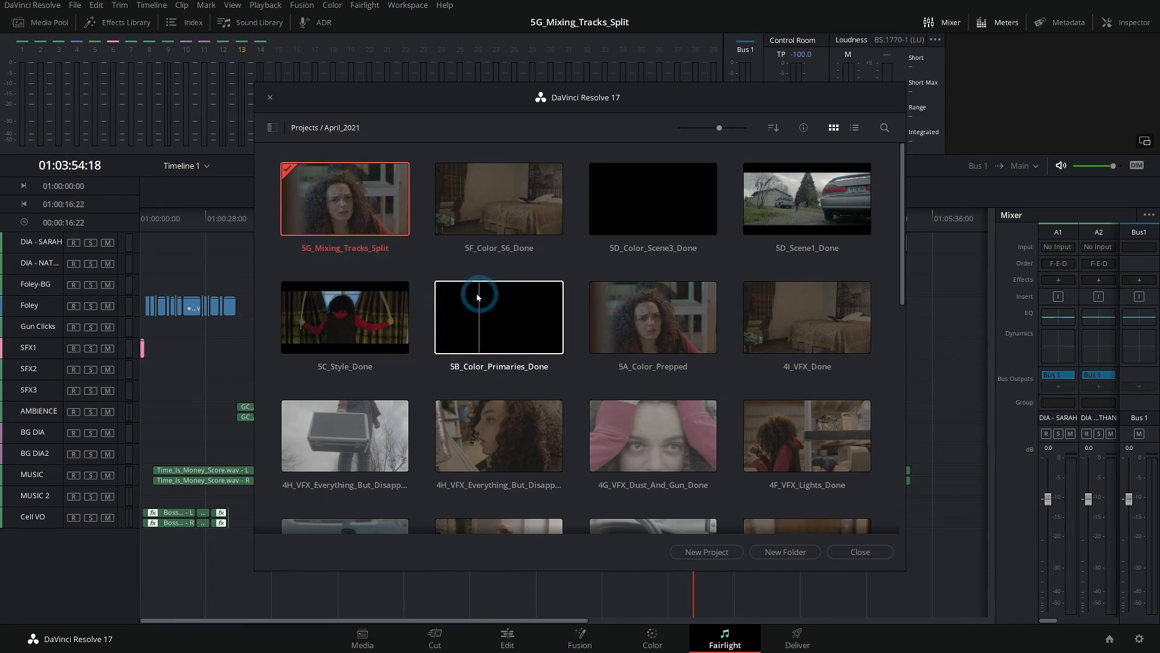
# Step: Import the project file 5G_Mixing_Tracks_Split.drp from the PROJECTS folder into the April_2021 project folder
pyautogui.rightClick(422, 258)
pyautogui.click(452, 297)
pyautogui.scroll(-2, 487, 290)
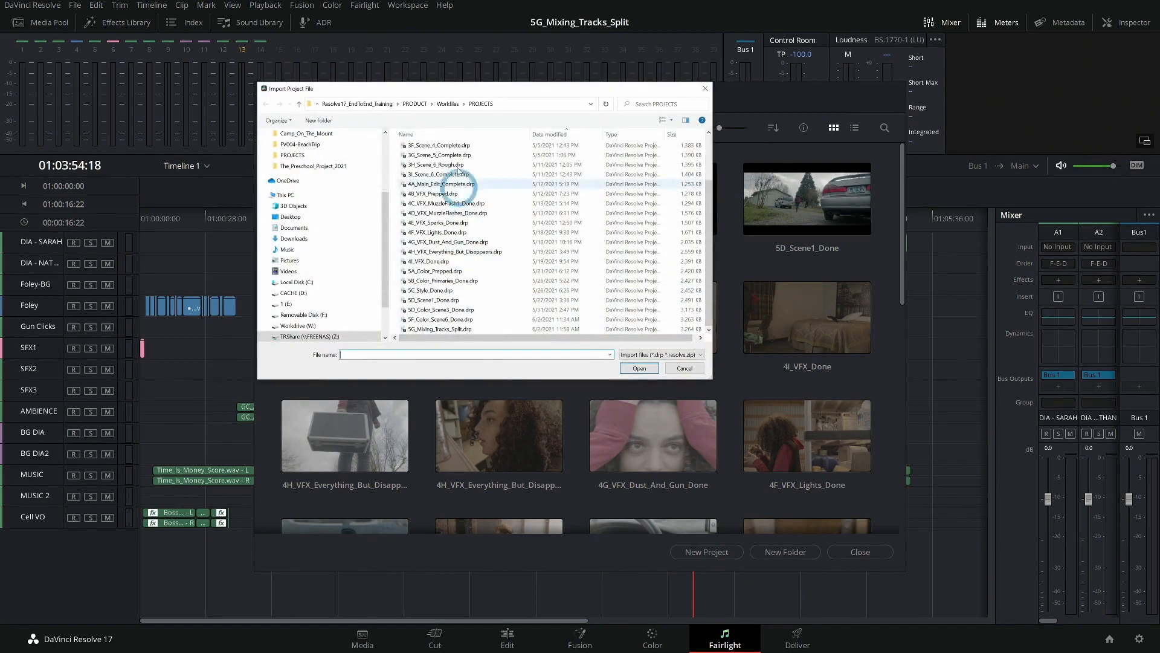
pyautogui.click(448, 329)
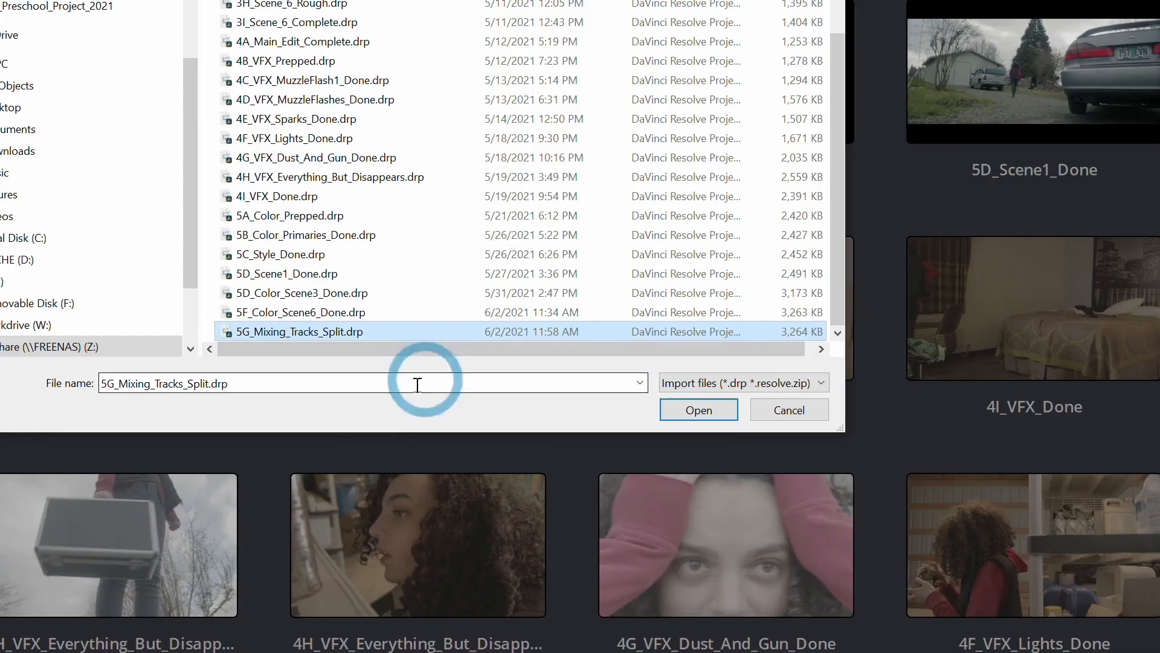
pyautogui.click(699, 410)
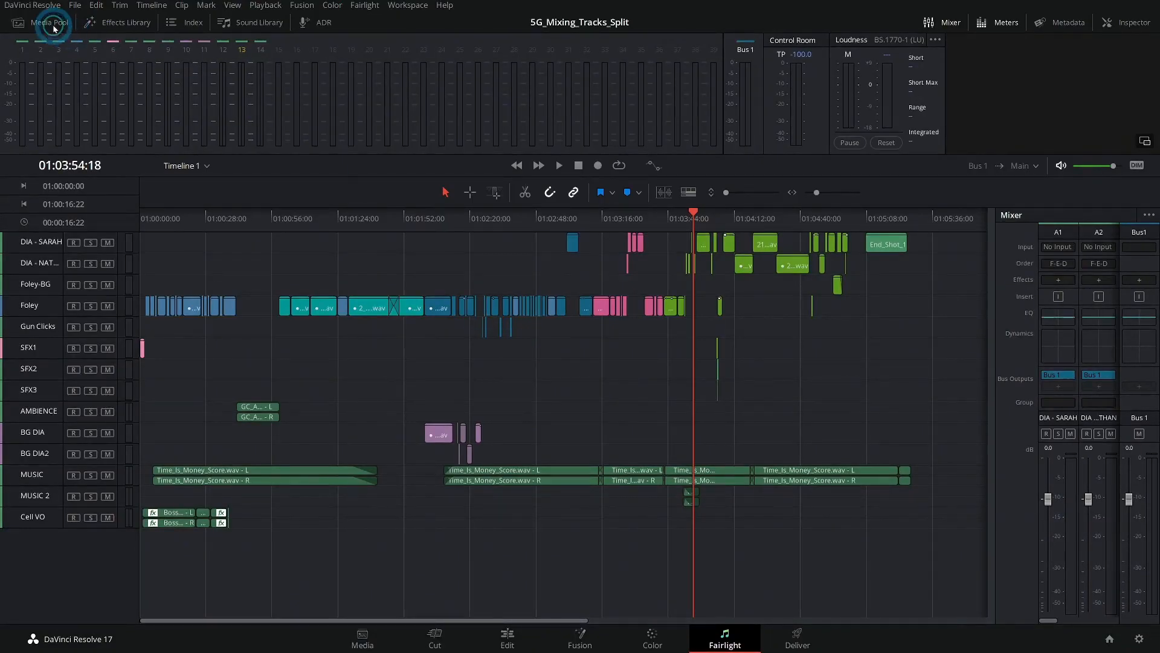
pyautogui.click(53, 28)
pyautogui.hotkey('shift', '4')
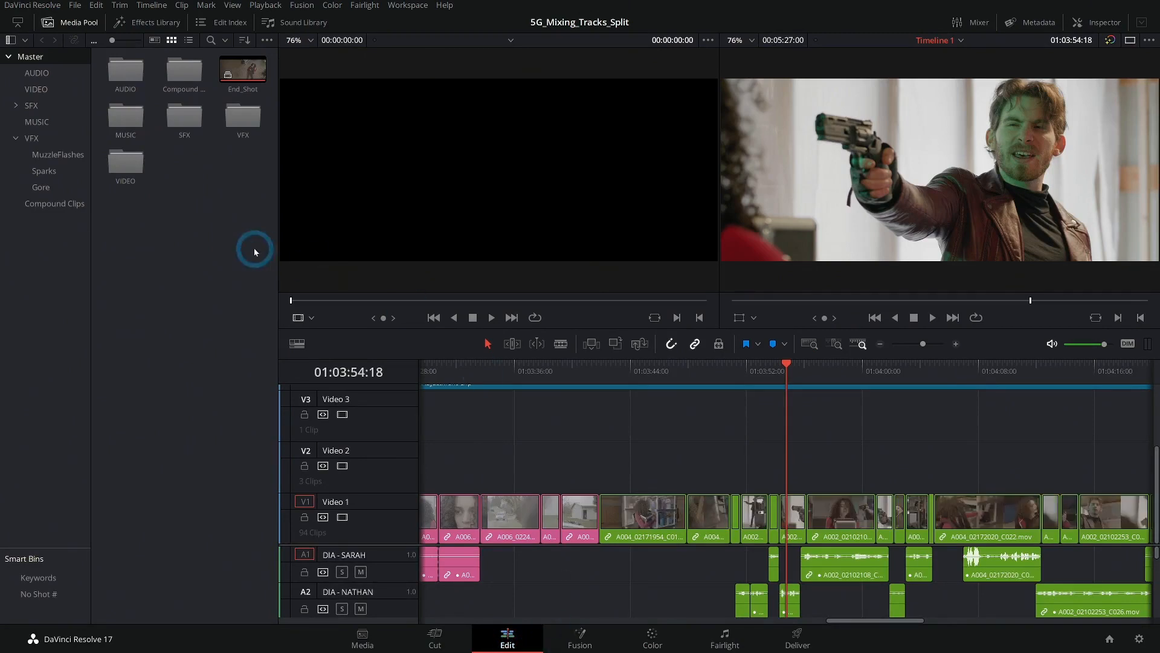
pyautogui.moveTo(255, 221); pyautogui.dragTo(116, 72)
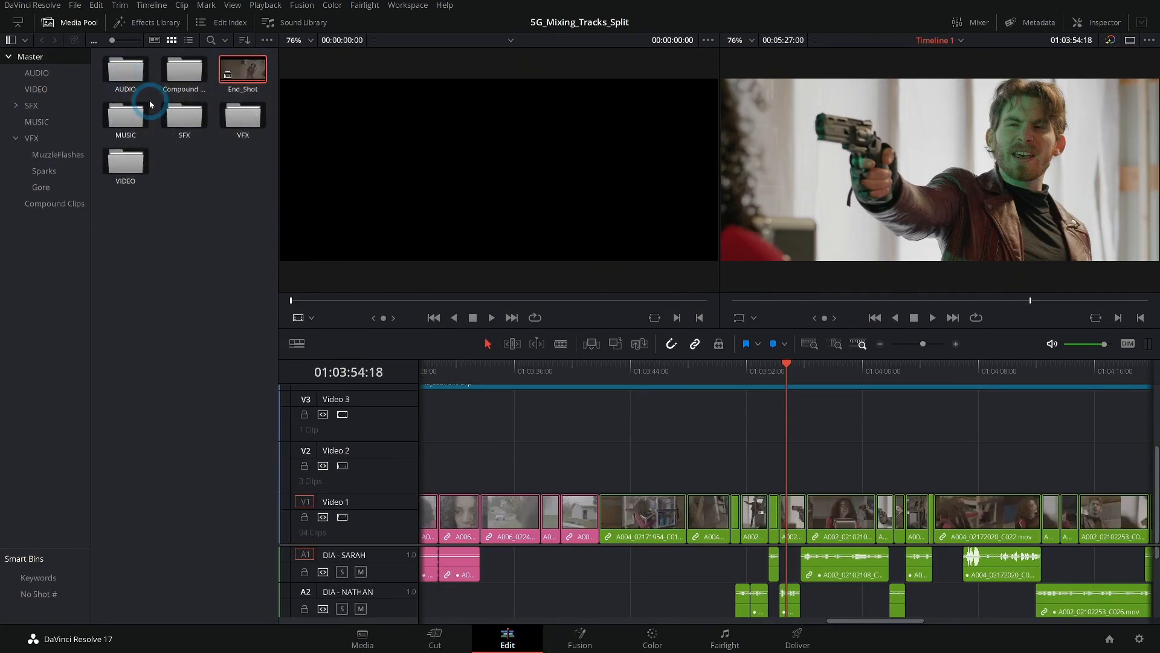
pyautogui.rightClick(118, 67)
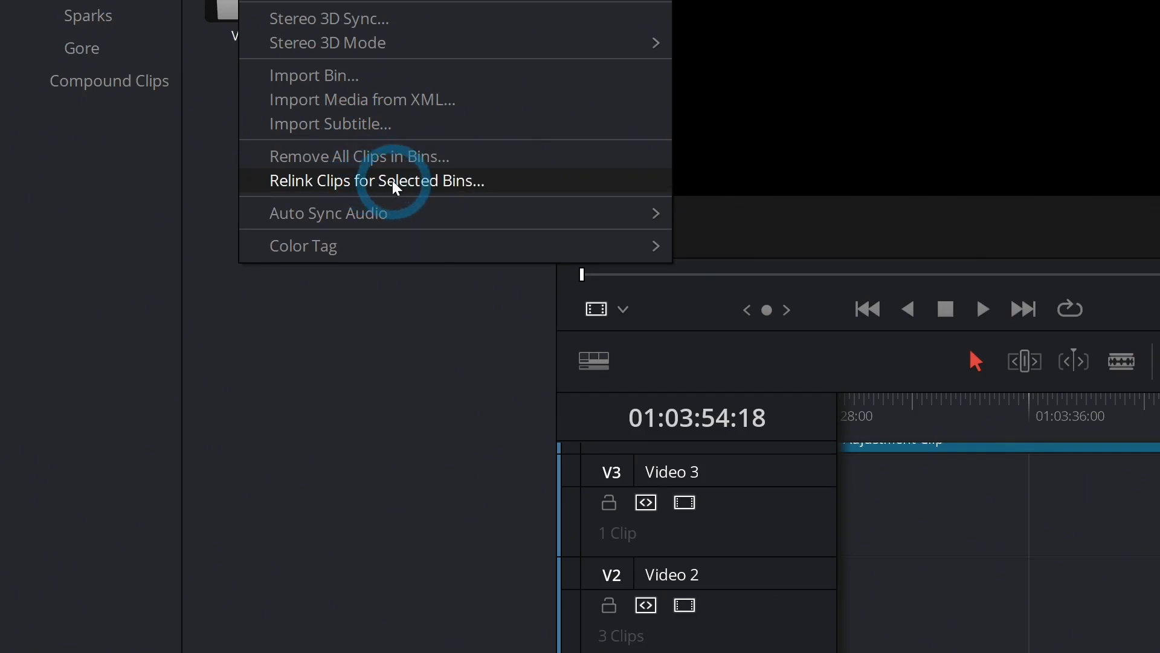
pyautogui.click(394, 183)
pyautogui.click(349, 139)
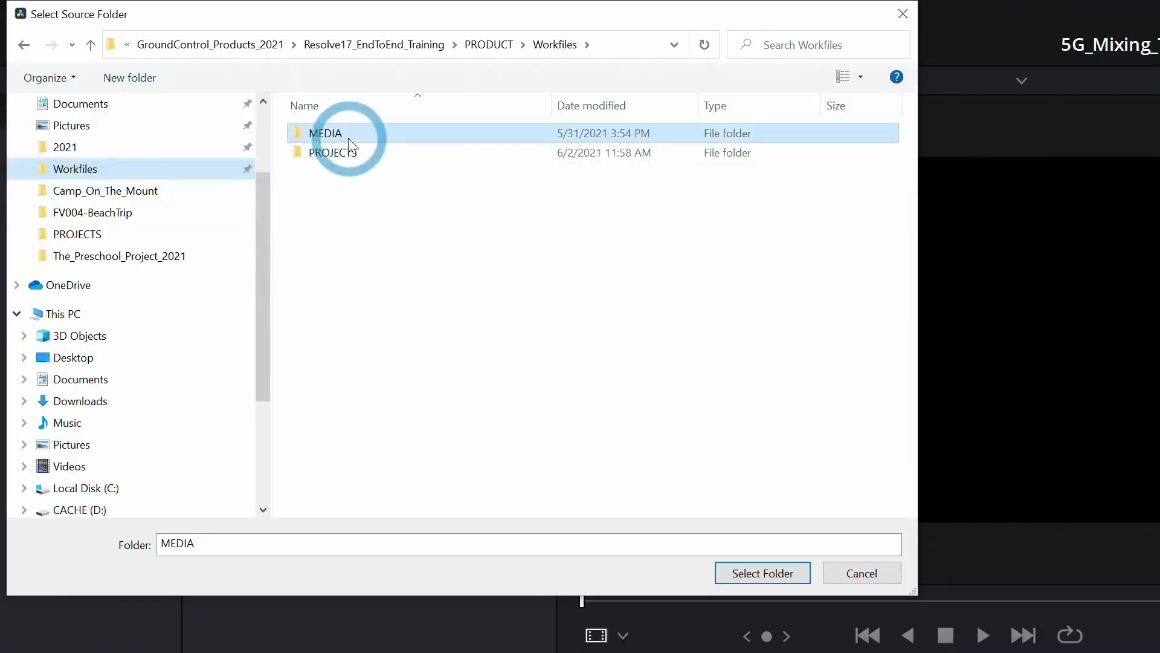
pyautogui.click(876, 575)
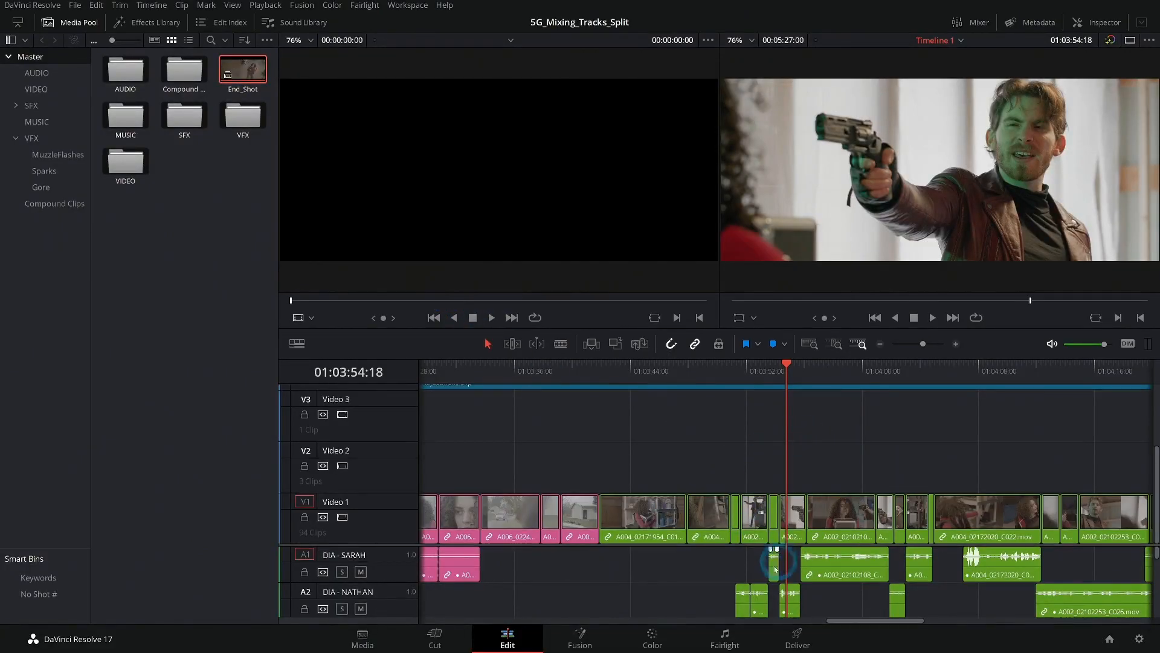
pyautogui.click(725, 638)
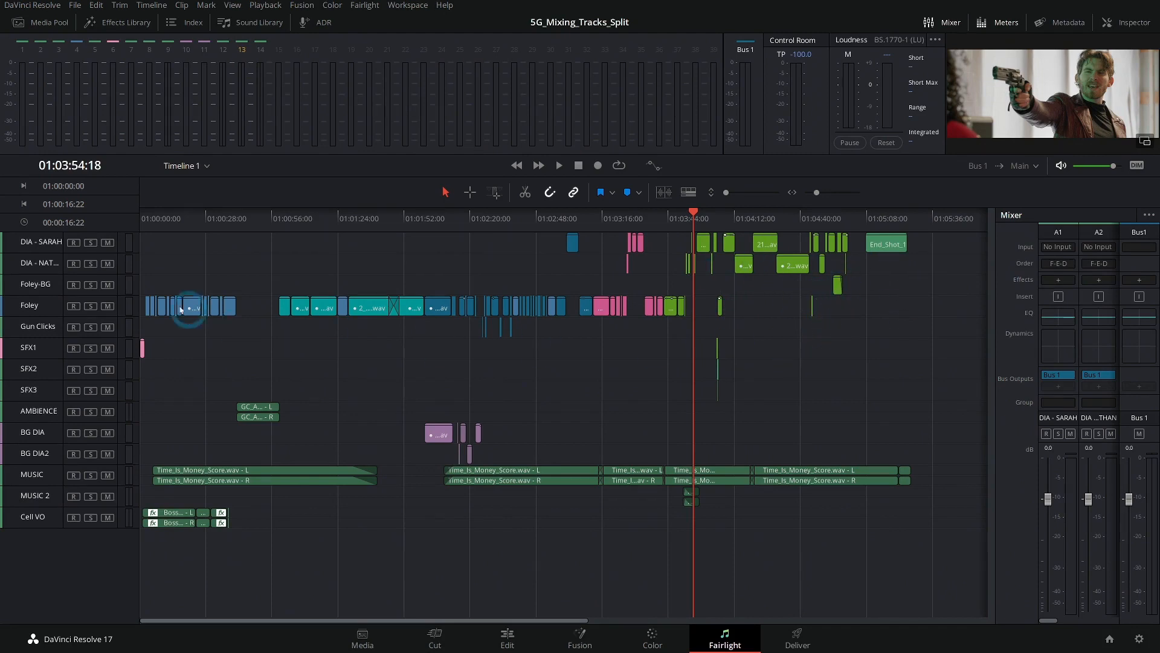
# Step: Make the A1 dialogue track much taller and set the clip color of all its clips to Lime
pyautogui.moveTo(94, 253); pyautogui.dragTo(96, 384)
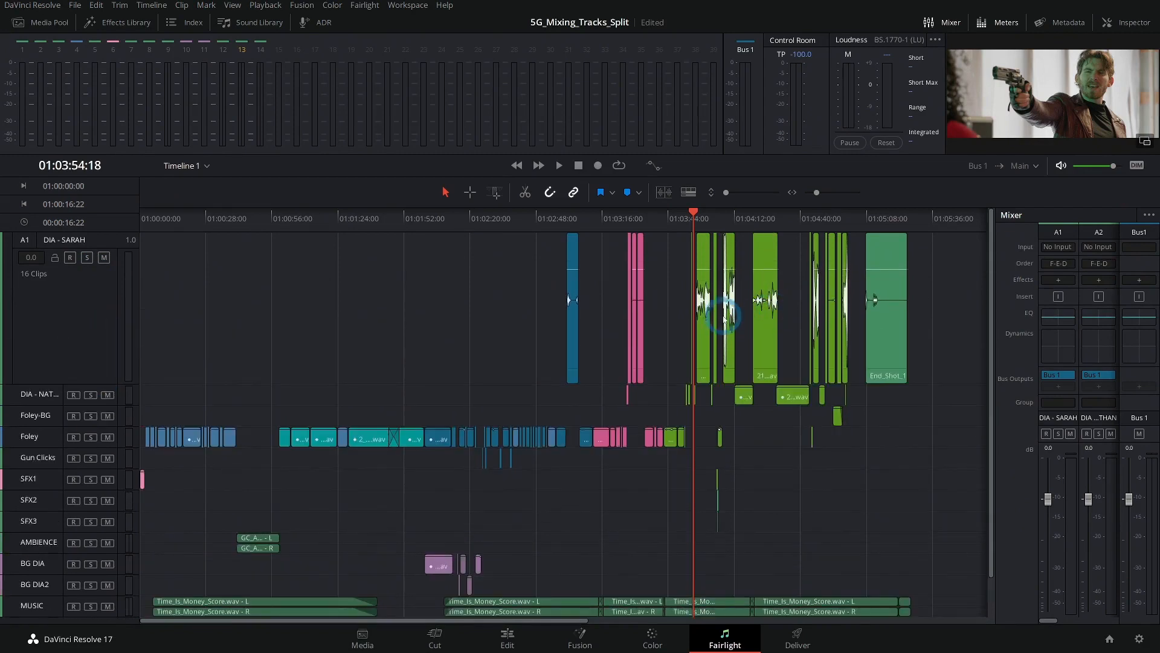
pyautogui.moveTo(949, 277); pyautogui.dragTo(466, 320)
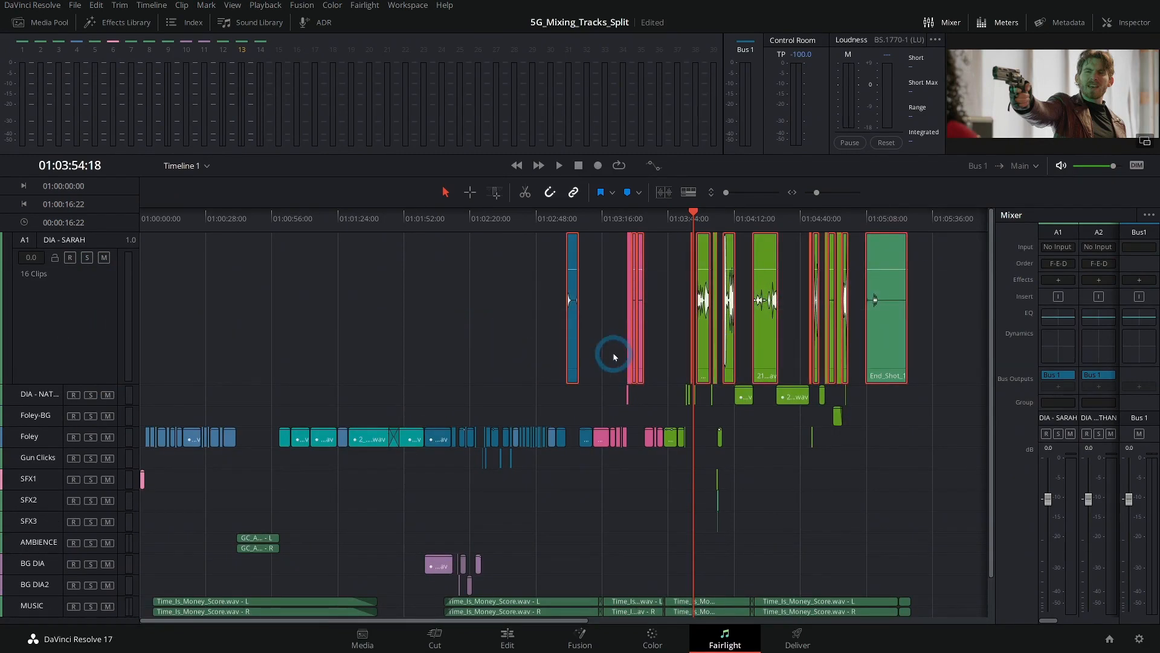
pyautogui.rightClick(766, 307)
pyautogui.moveTo(855, 218)
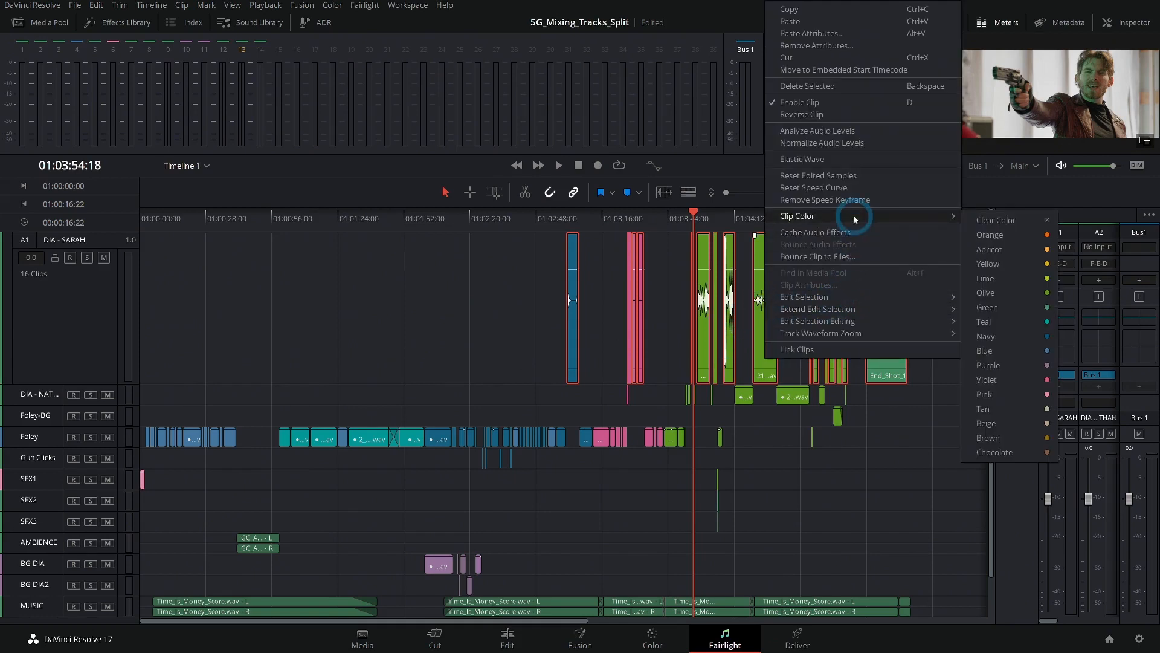
pyautogui.click(994, 279)
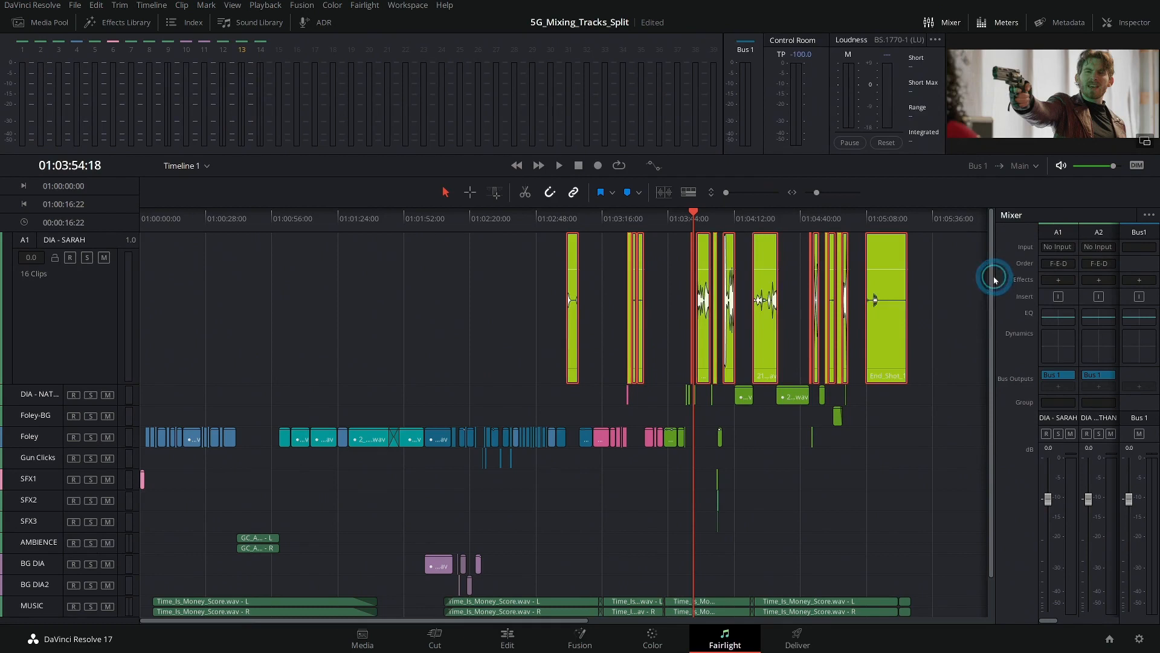
# Step: Change the track color of the A1 dialogue track to Lime
pyautogui.click(65, 301)
pyautogui.rightClick(74, 297)
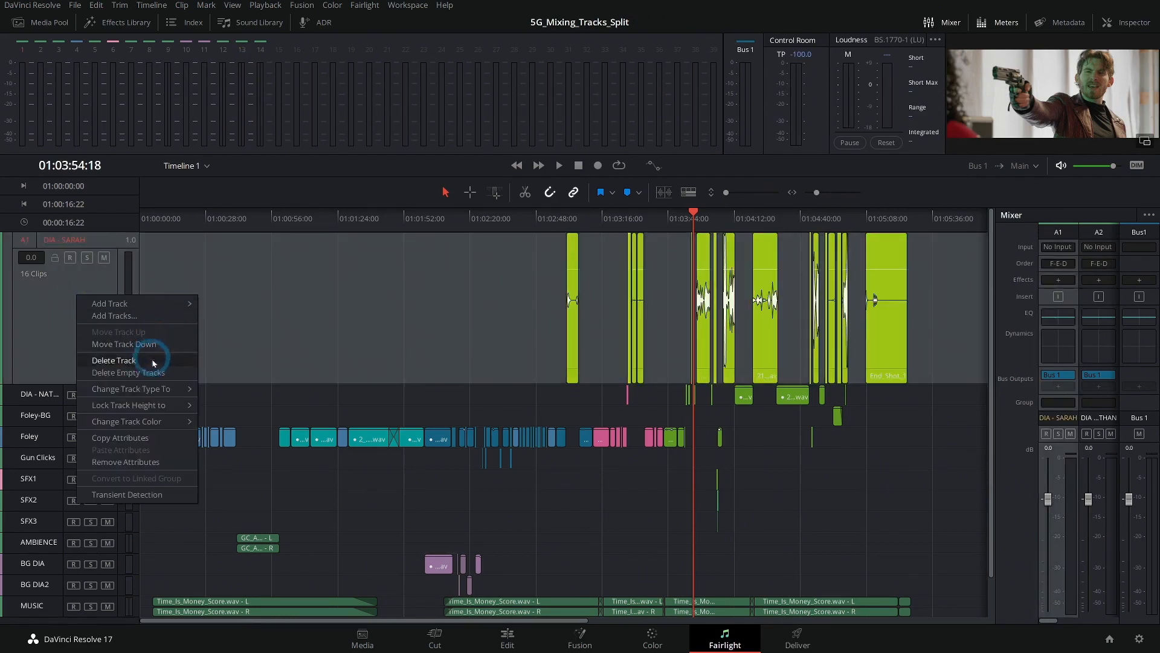
pyautogui.moveTo(142, 422)
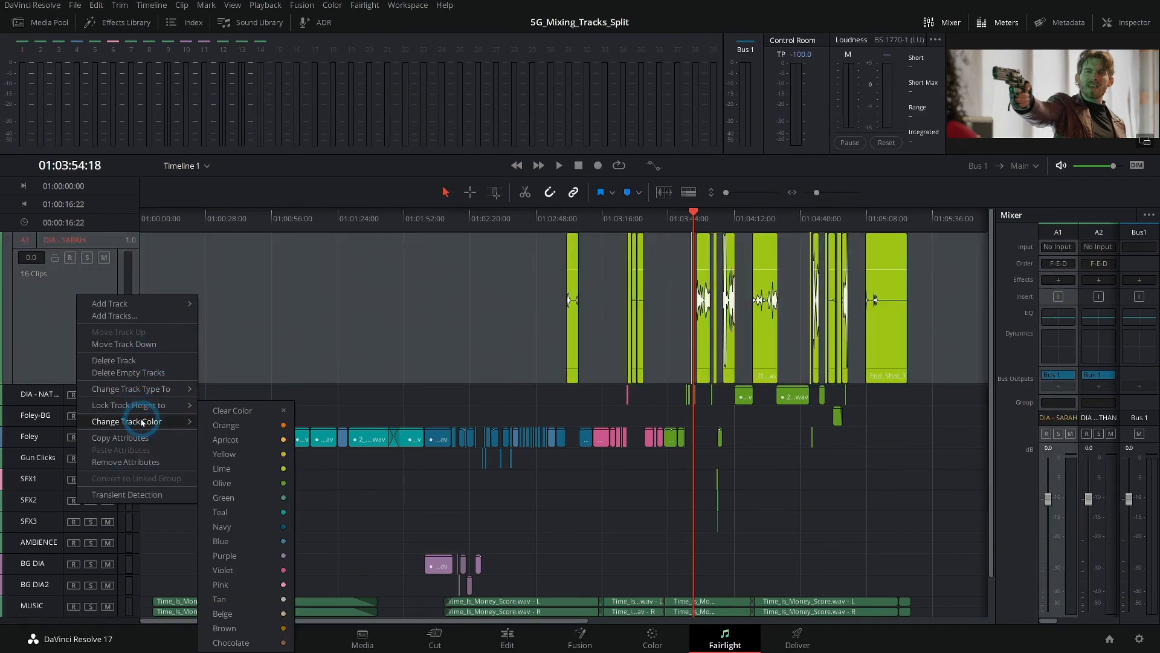
pyautogui.click(243, 469)
pyautogui.click(291, 329)
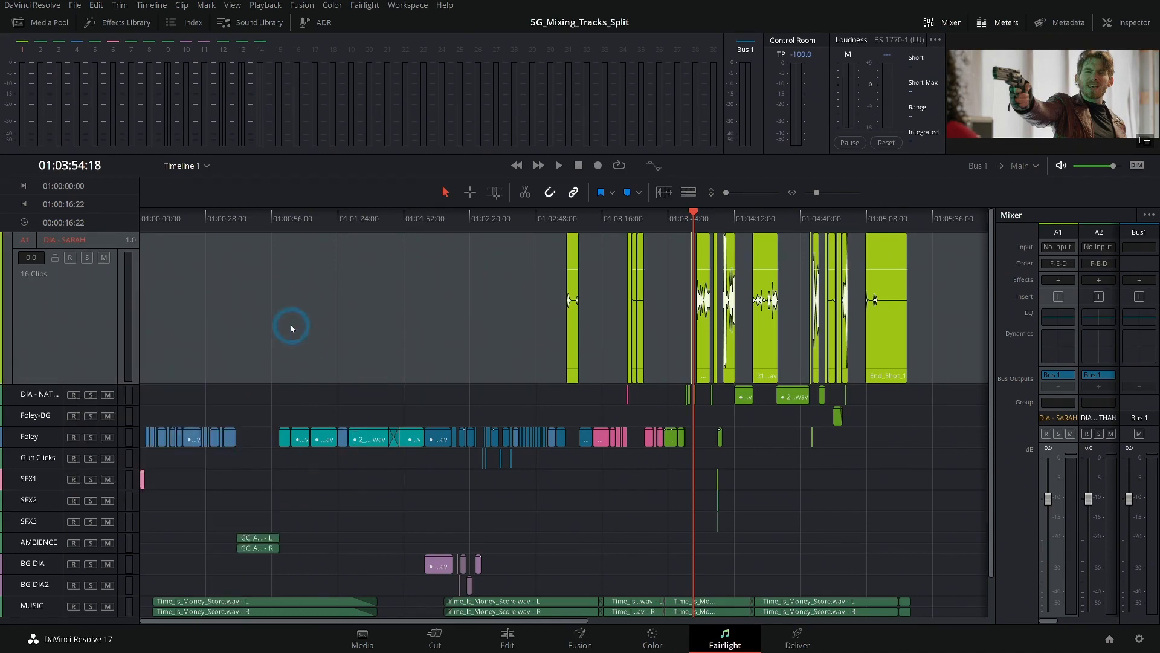
# Step: Set the clip color of all clips on the A2 dialogue track to Teal
pyautogui.moveTo(908, 392); pyautogui.dragTo(541, 402)
pyautogui.rightClick(796, 397)
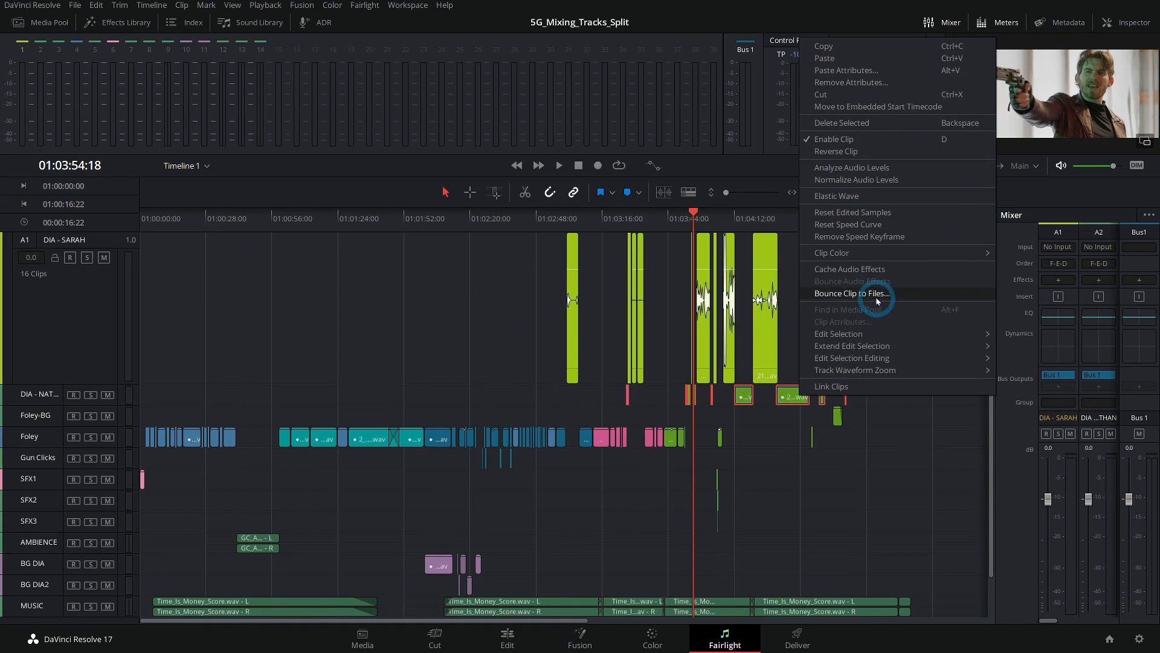
pyautogui.moveTo(855, 252)
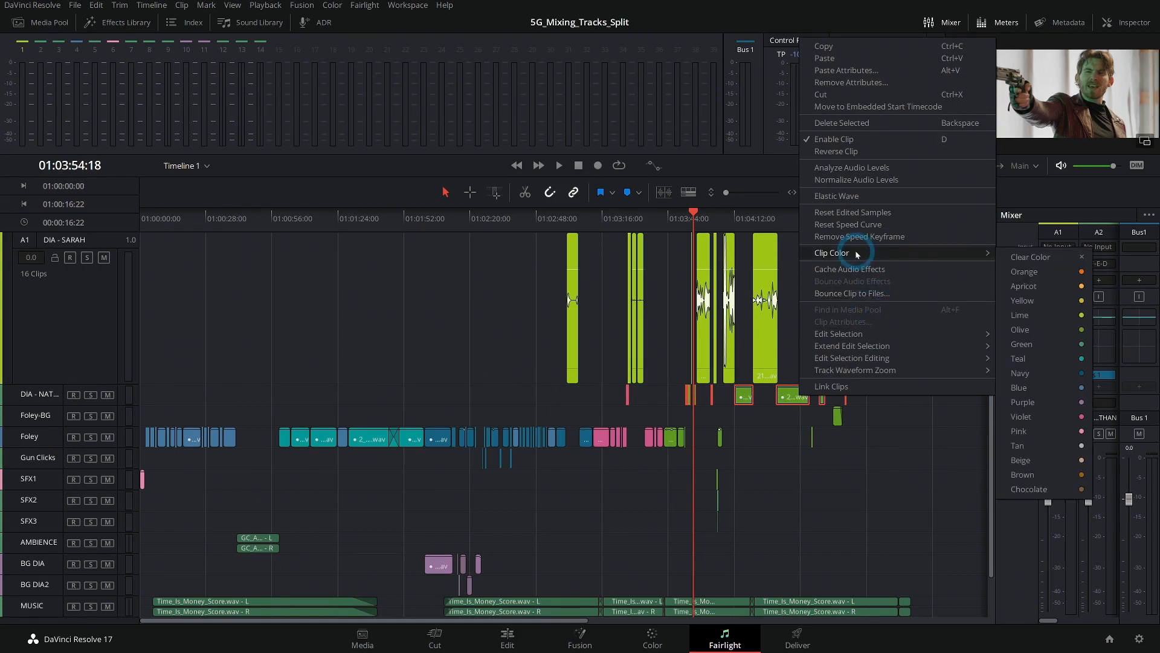
pyautogui.click(1053, 332)
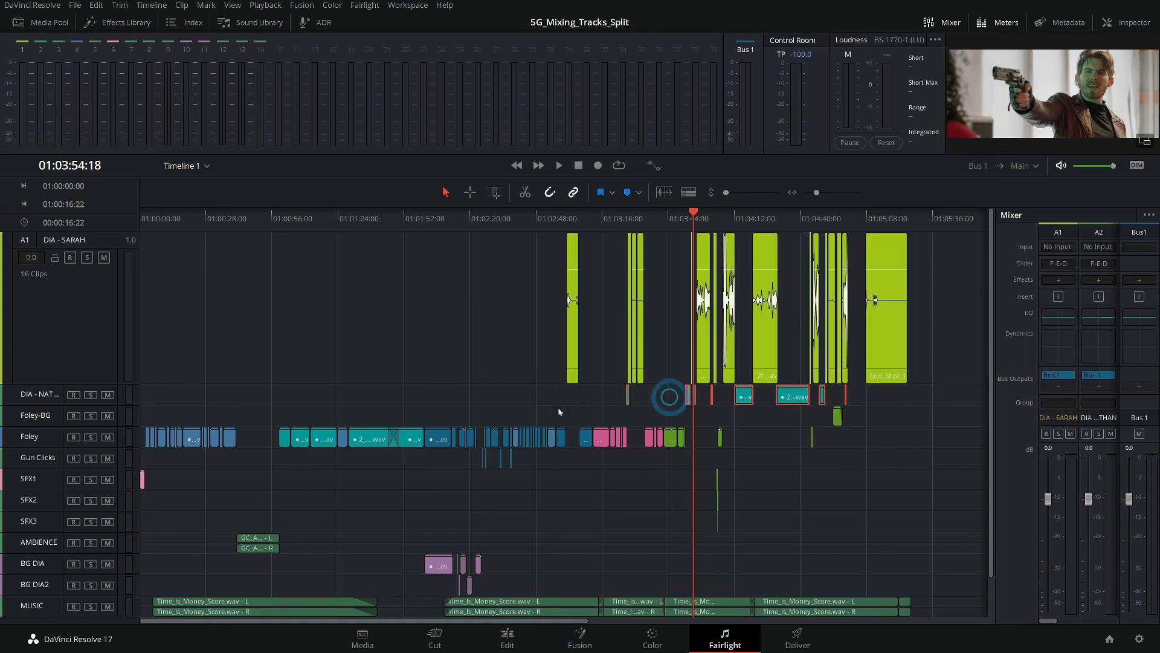
# Step: Change the track color of the A2 dialogue track to Teal
pyautogui.rightClick(37, 395)
pyautogui.click(99, 487)
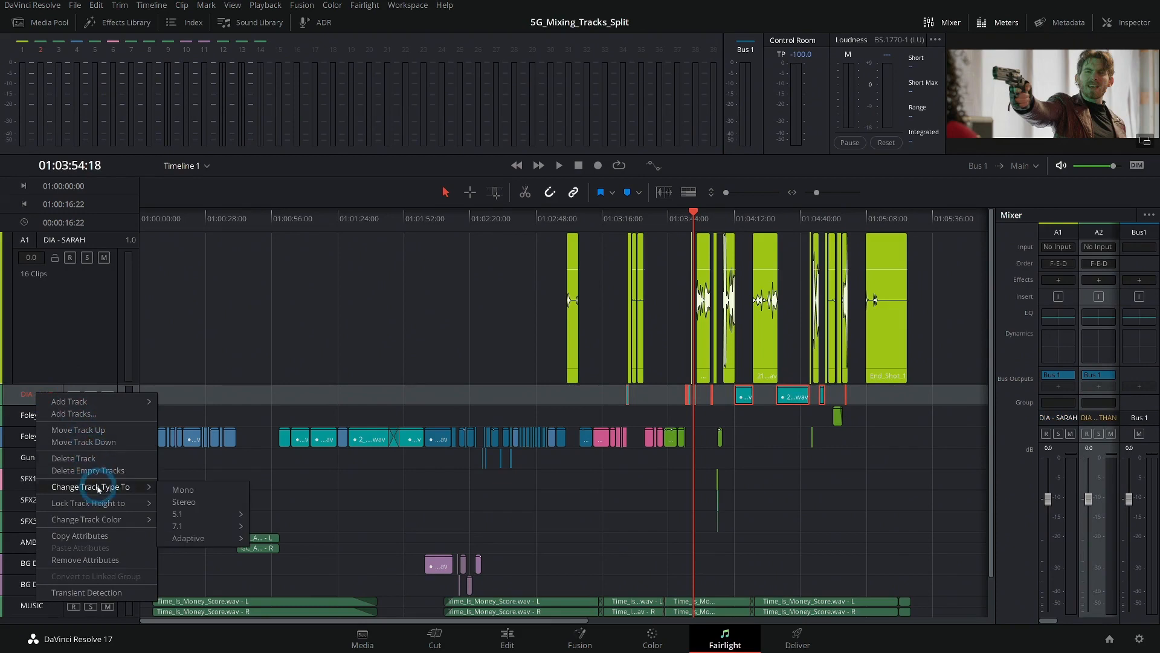
pyautogui.moveTo(102, 519)
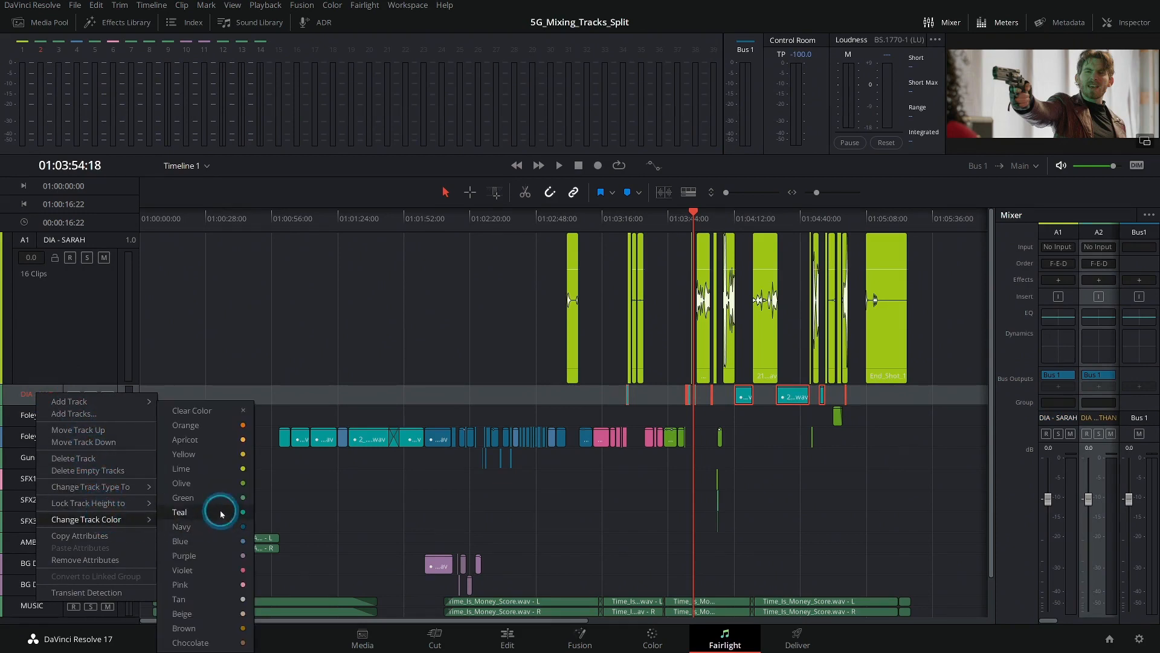
pyautogui.click(221, 515)
pyautogui.click(913, 400)
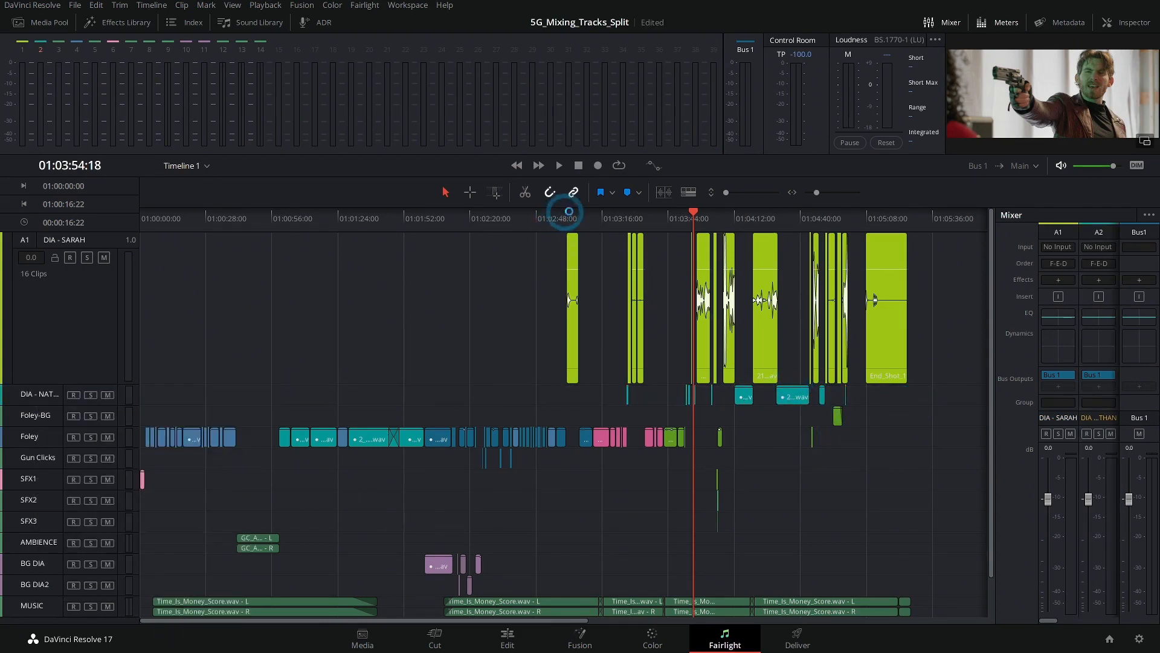
# Step: Place the playhead at 01:03:06:01 and hide tracks A3 through A14 and Bus 1 in the tracklist
pyautogui.click(575, 216)
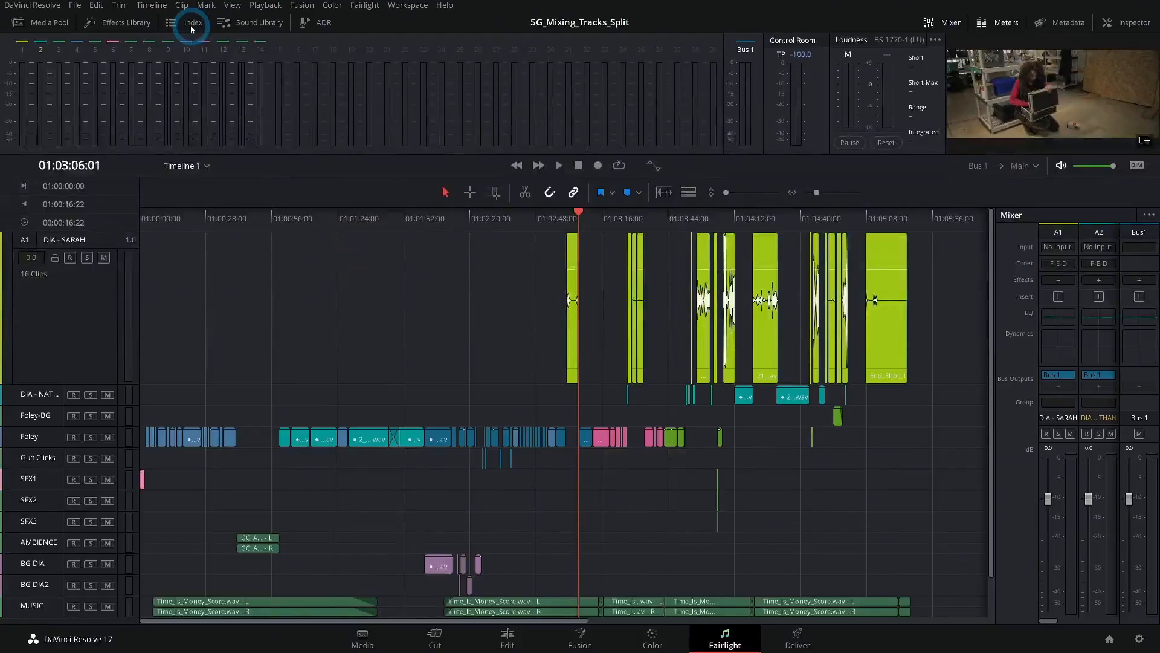
pyautogui.click(383, 48)
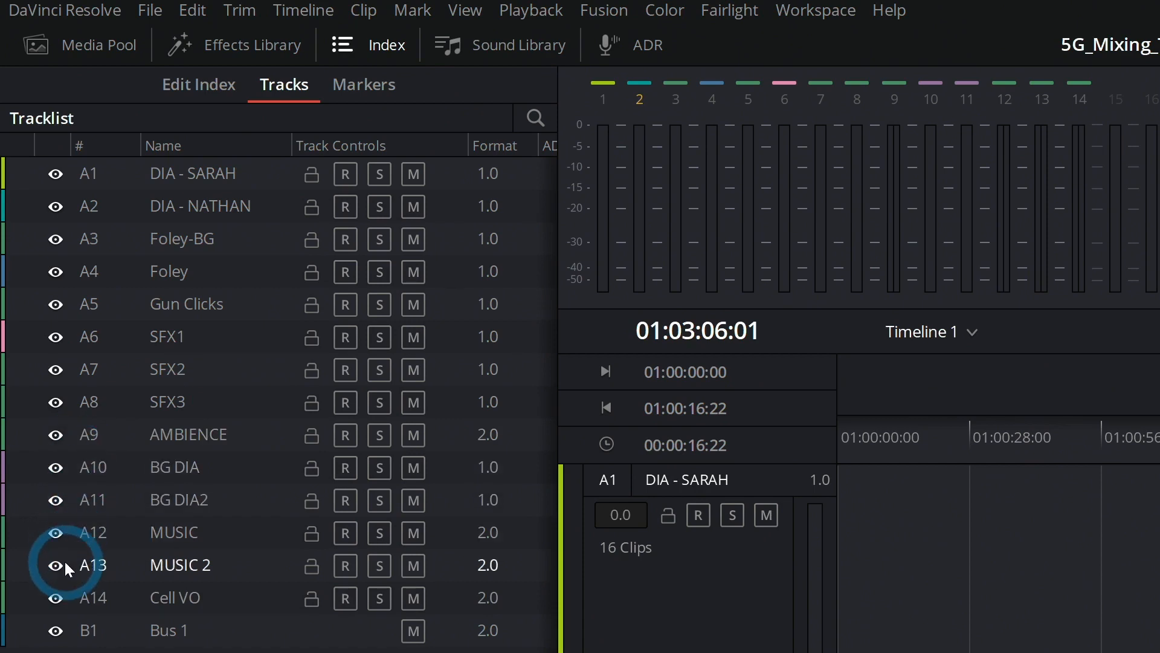
pyautogui.moveTo(57, 630); pyautogui.dragTo(77, 350)
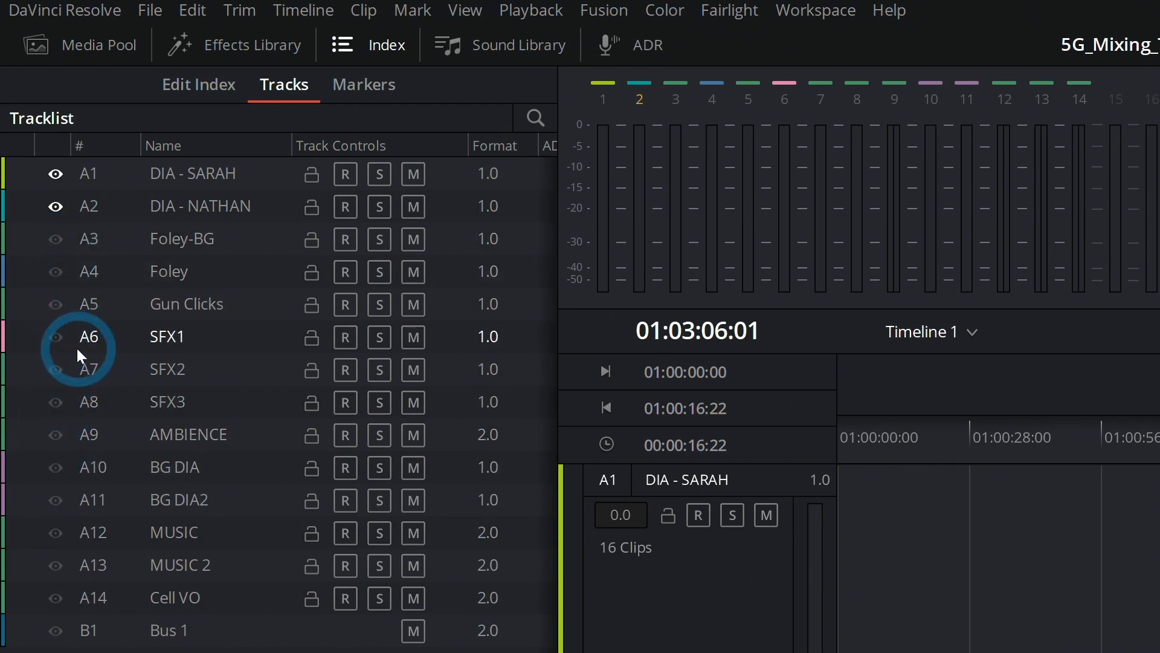
# Step: Solo the A1 and A2 dialogue tracks in the tracklist and close the index
pyautogui.click(379, 208)
pyautogui.click(380, 174)
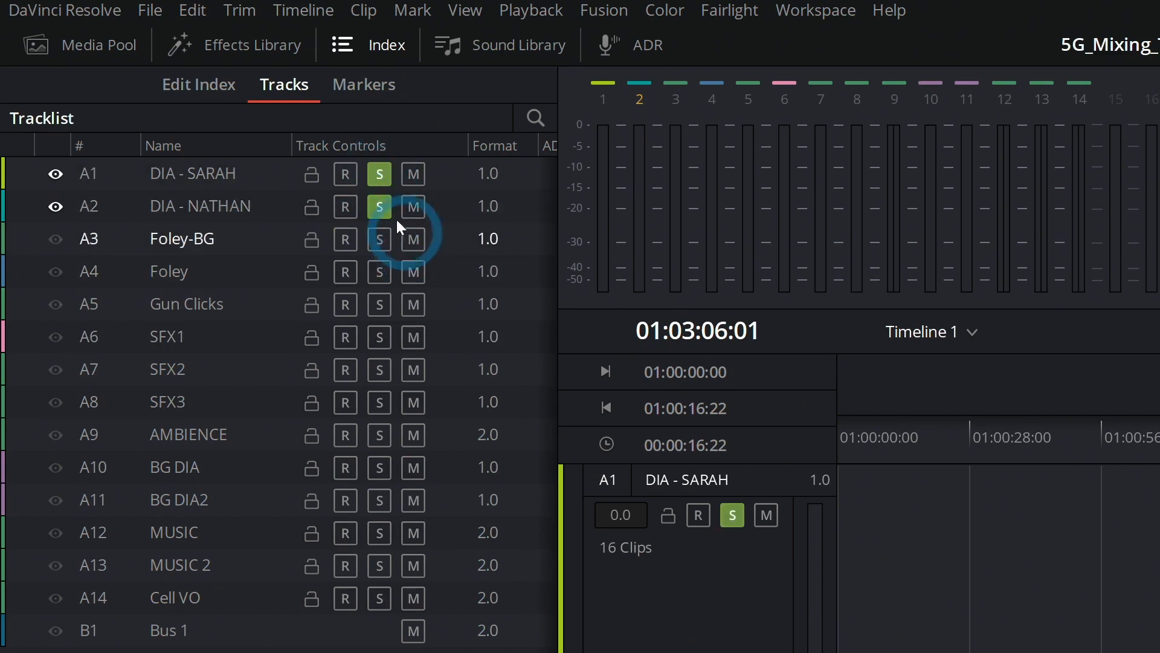
pyautogui.click(349, 45)
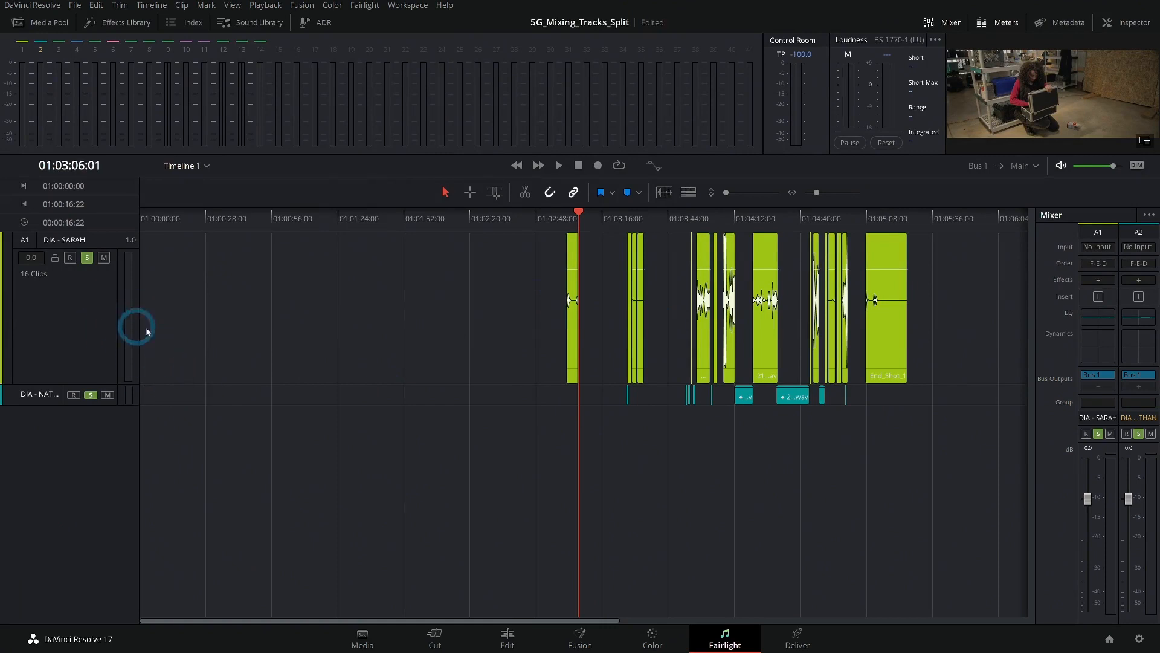
# Step: Examine how the dialogue clips are distributed across tracks A1 and A2 between about 01:02:51 and 01:04:30
pyautogui.scroll(5, 619, 266)
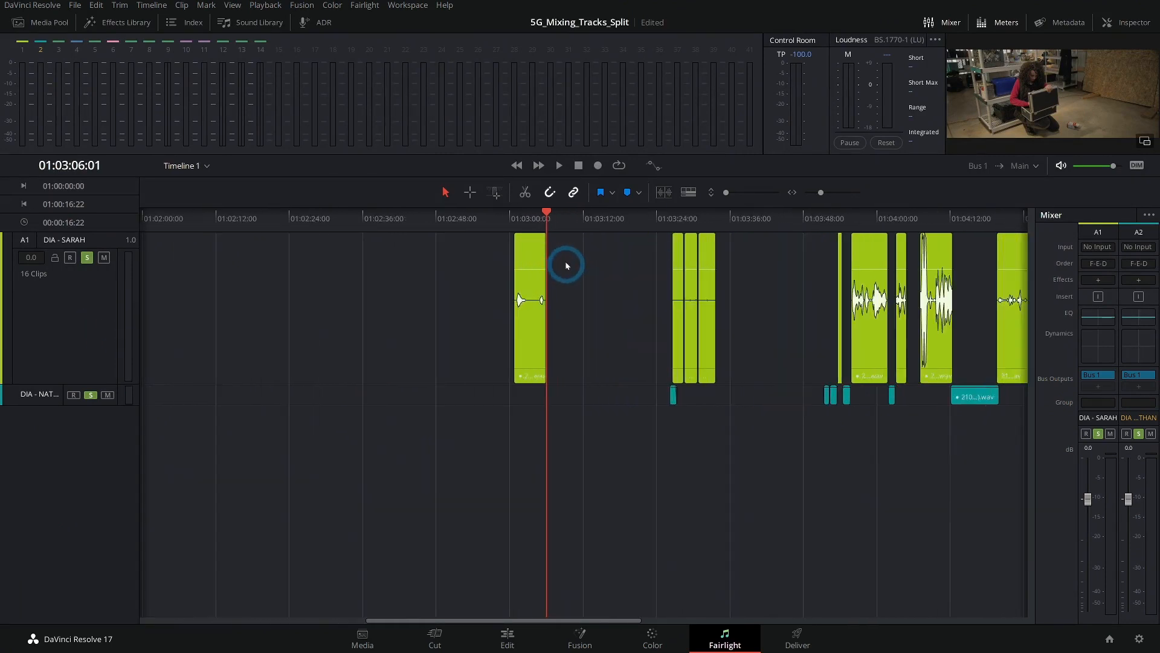
pyautogui.scroll(2, 564, 263)
pyautogui.hscroll(5, 619, 300)
pyautogui.scroll(-1, 569, 296)
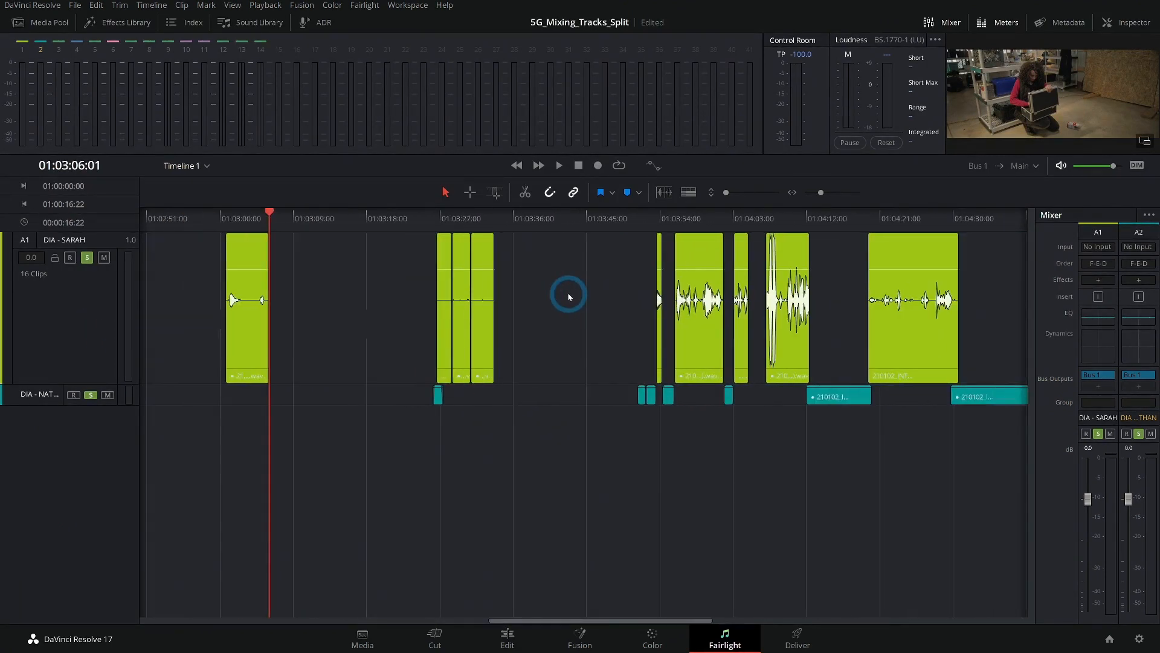
pyautogui.hscroll(2, 588, 294)
pyautogui.hscroll(-3, 586, 293)
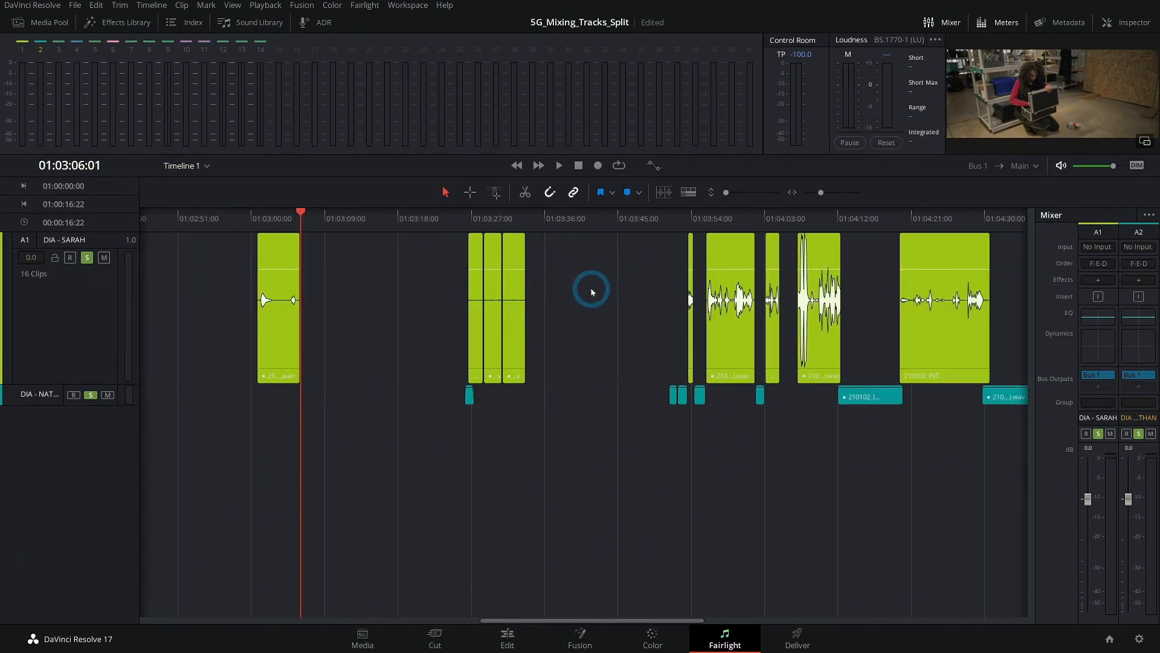
pyautogui.hscroll(3, 584, 294)
pyautogui.hscroll(-1, 581, 295)
pyautogui.hscroll(-1, 580, 291)
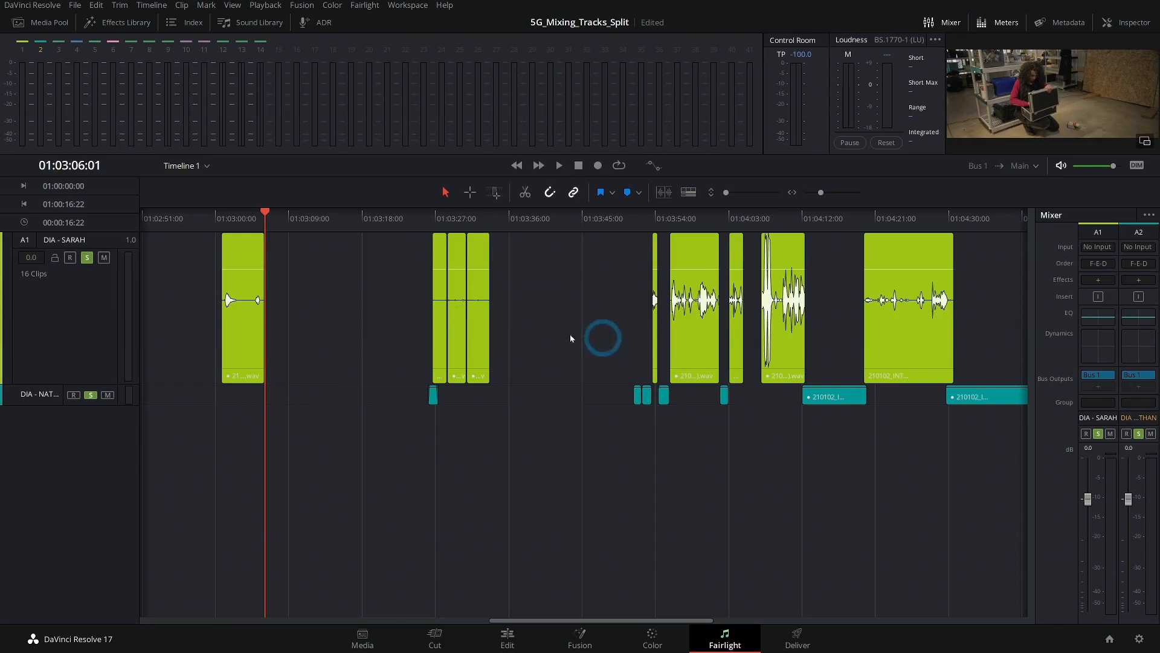
# Step: Increase the height of the A1 dialogue track further and inspect its clip waveforms up to about 01:04:12
pyautogui.moveTo(106, 384); pyautogui.dragTo(109, 476)
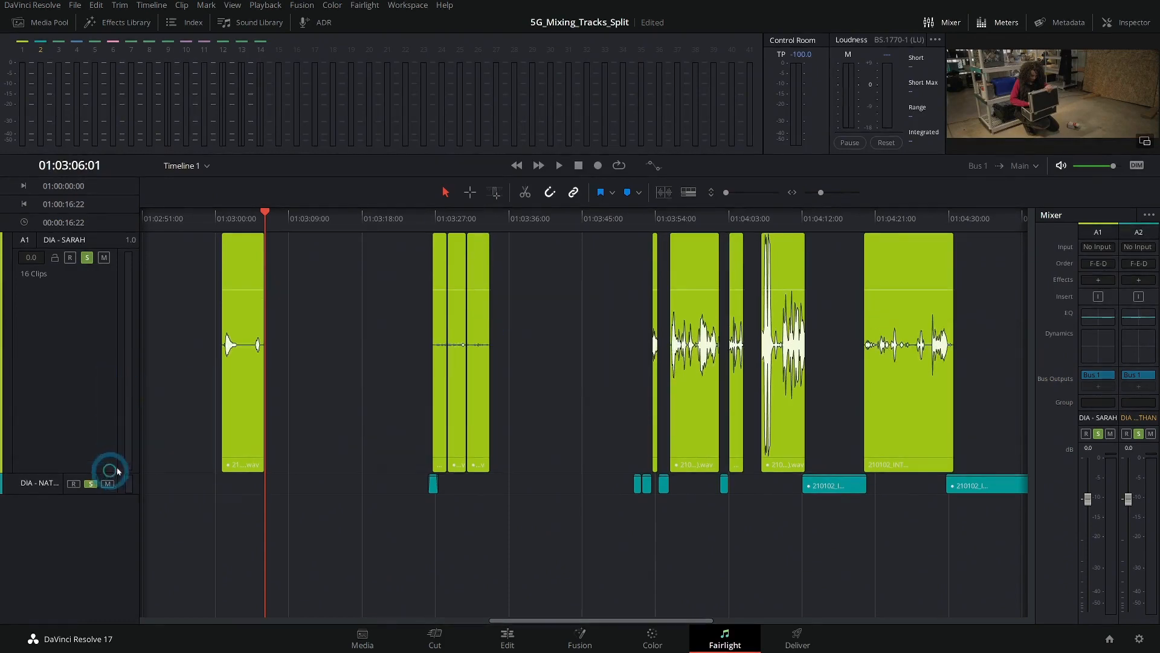
pyautogui.scroll(6, 447, 349)
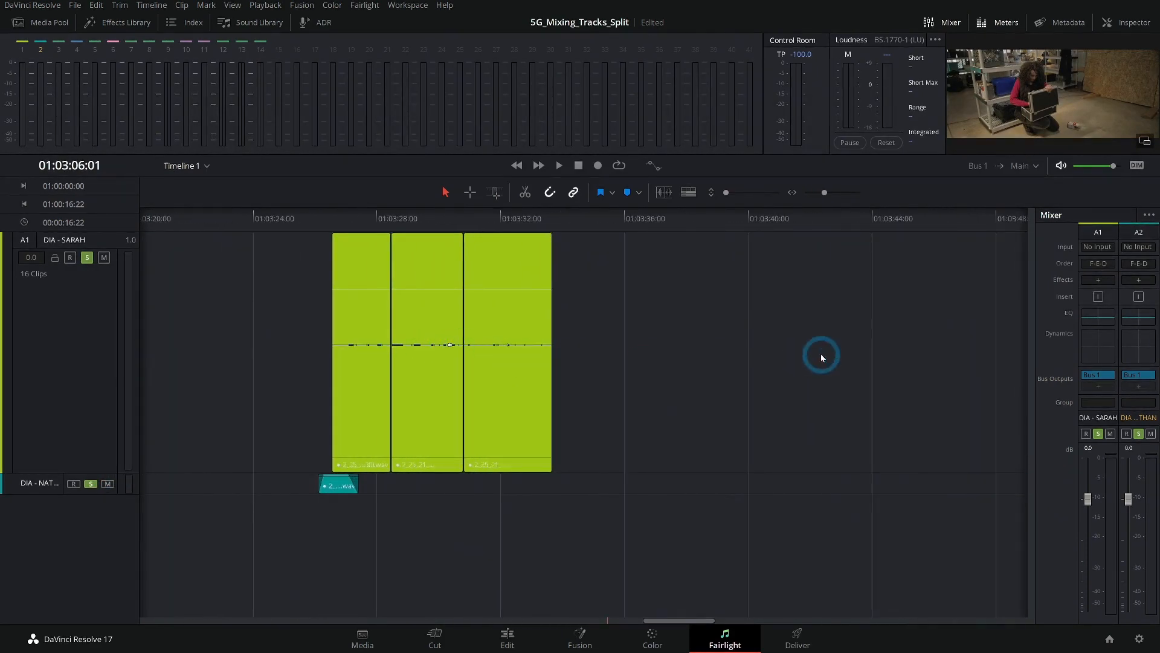
pyautogui.hscroll(10, 813, 355)
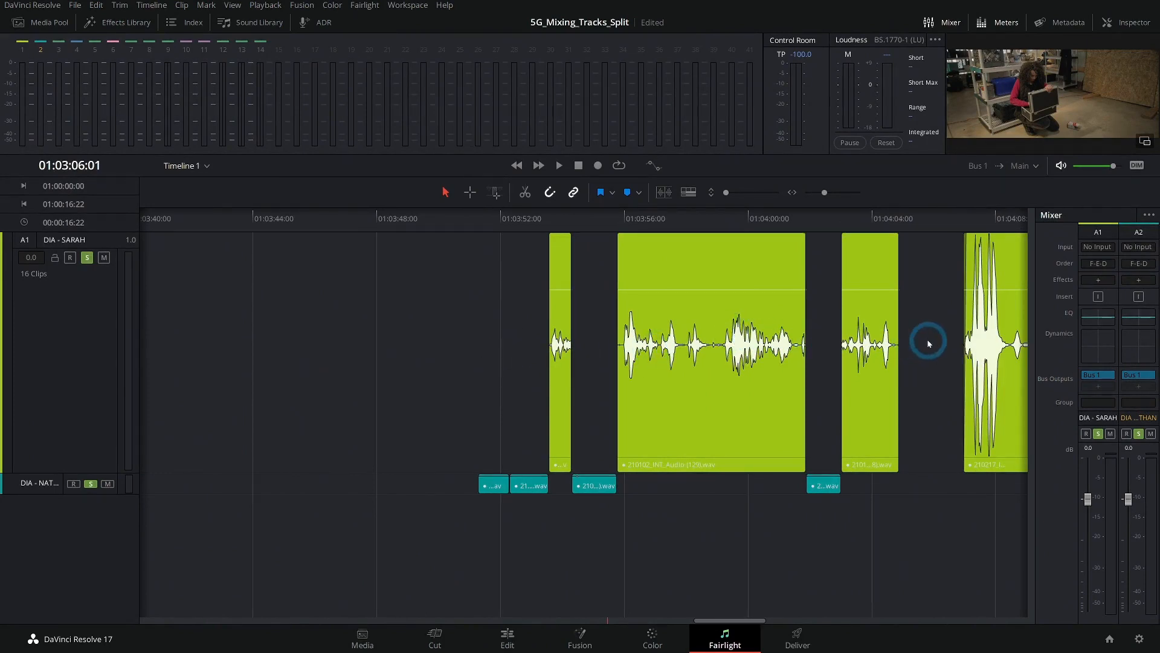
pyautogui.hscroll(5, 929, 340)
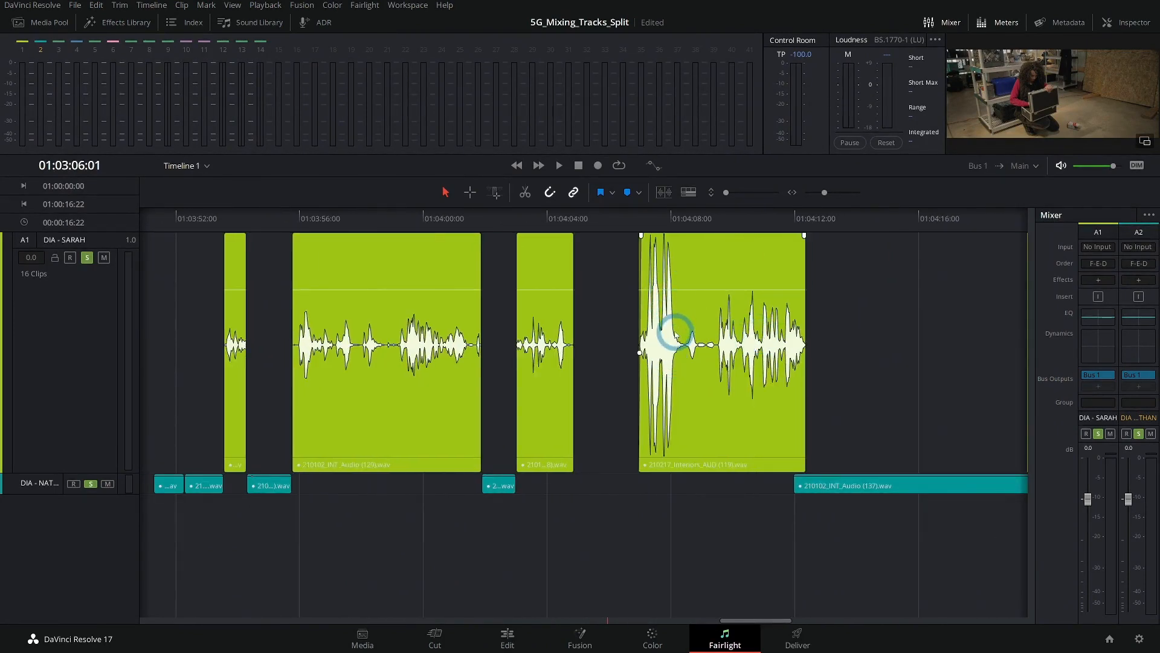
# Step: Compare the waveform levels of the A1 clips between about 01:02:48 and 01:04:45, and play the dialogue from about 01:03:56
pyautogui.hscroll(-6, 230, 339)
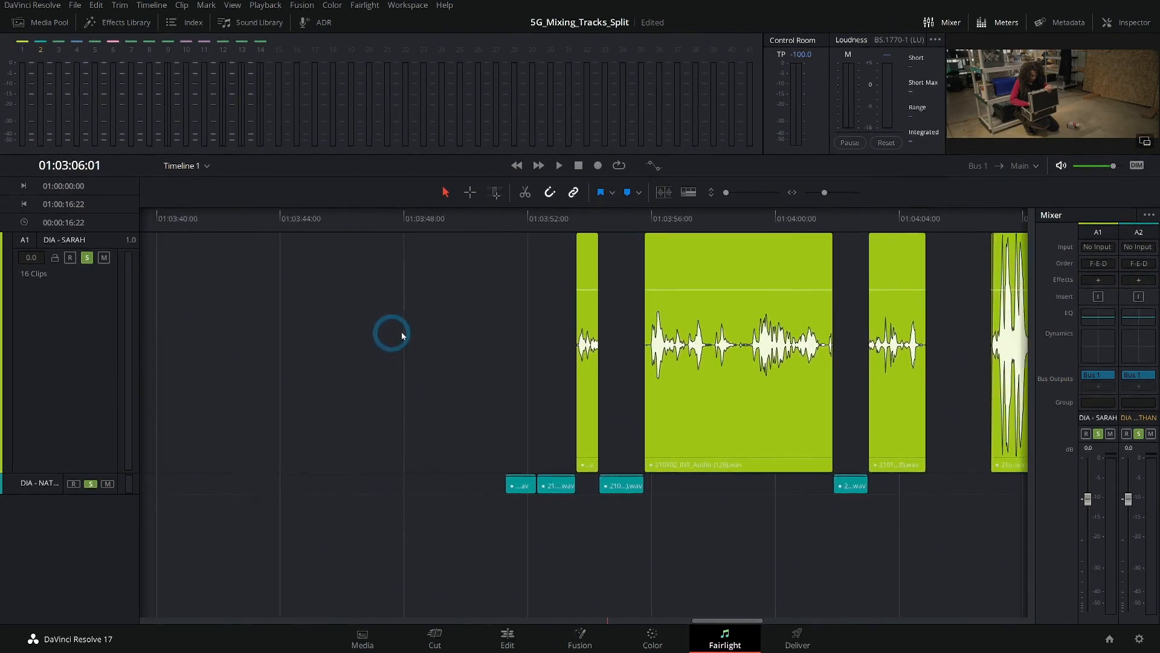
pyautogui.hscroll(-14, 402, 336)
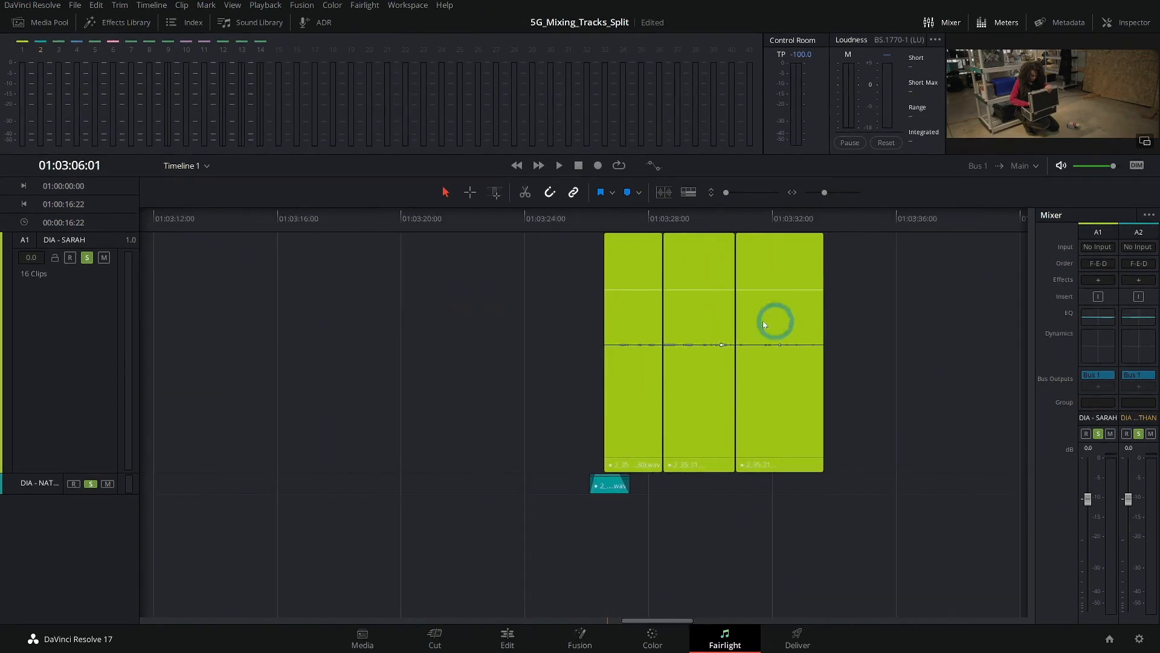
pyautogui.hscroll(5, 719, 325)
pyautogui.scroll(-8, 647, 338)
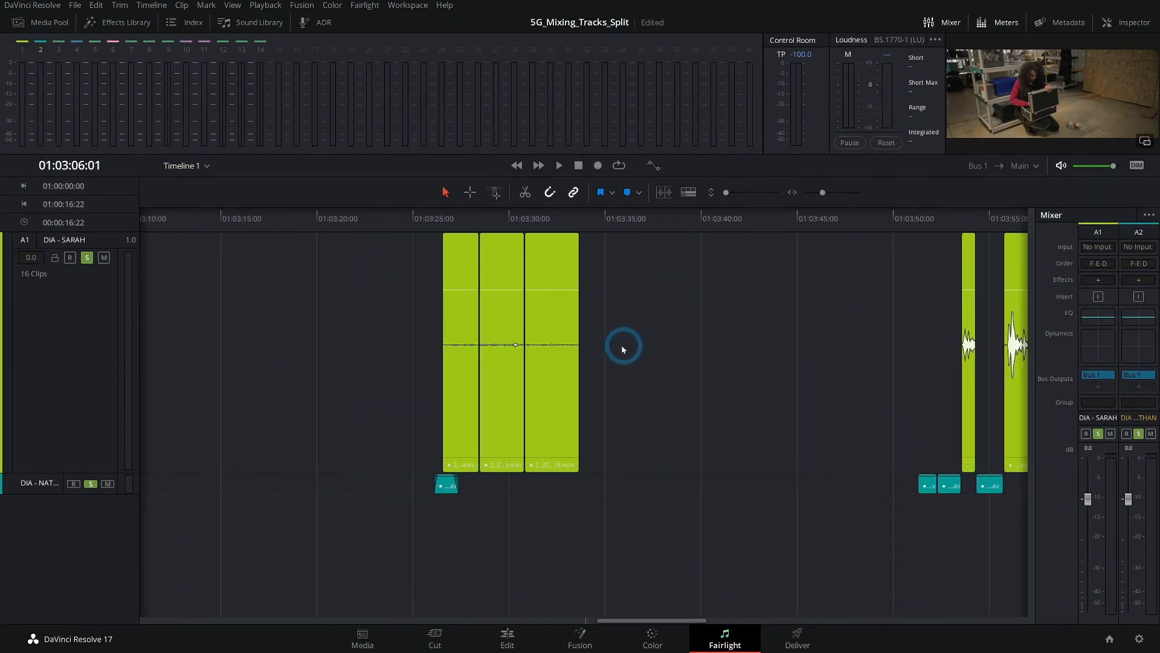
pyautogui.click(448, 353)
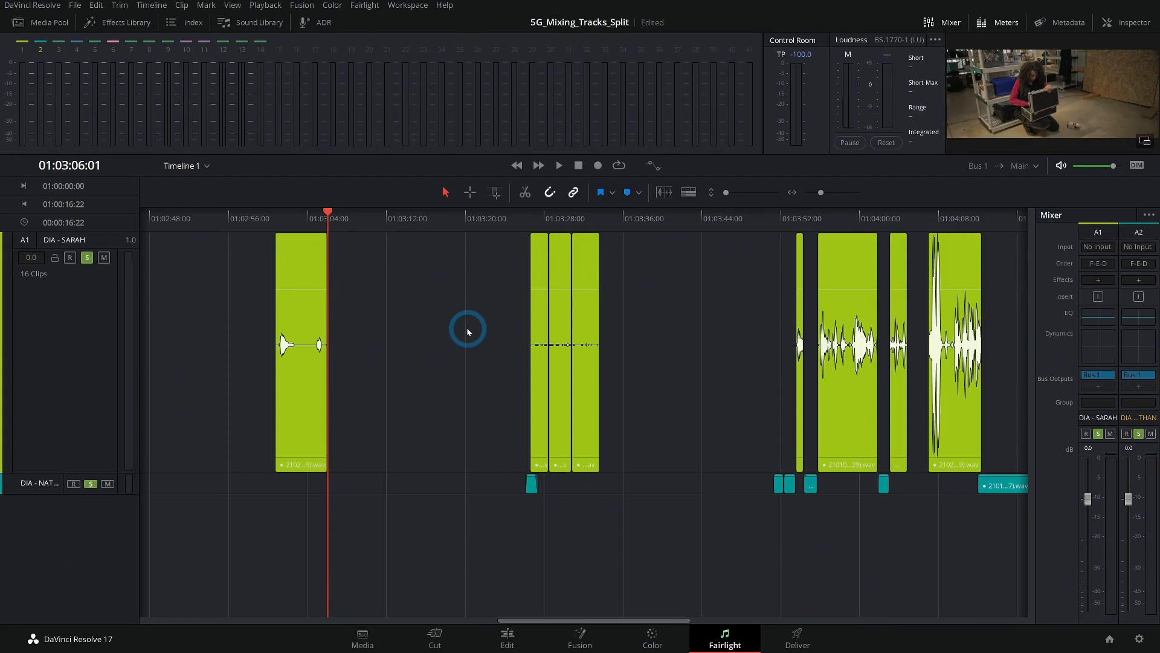
pyautogui.hscroll(5, 670, 321)
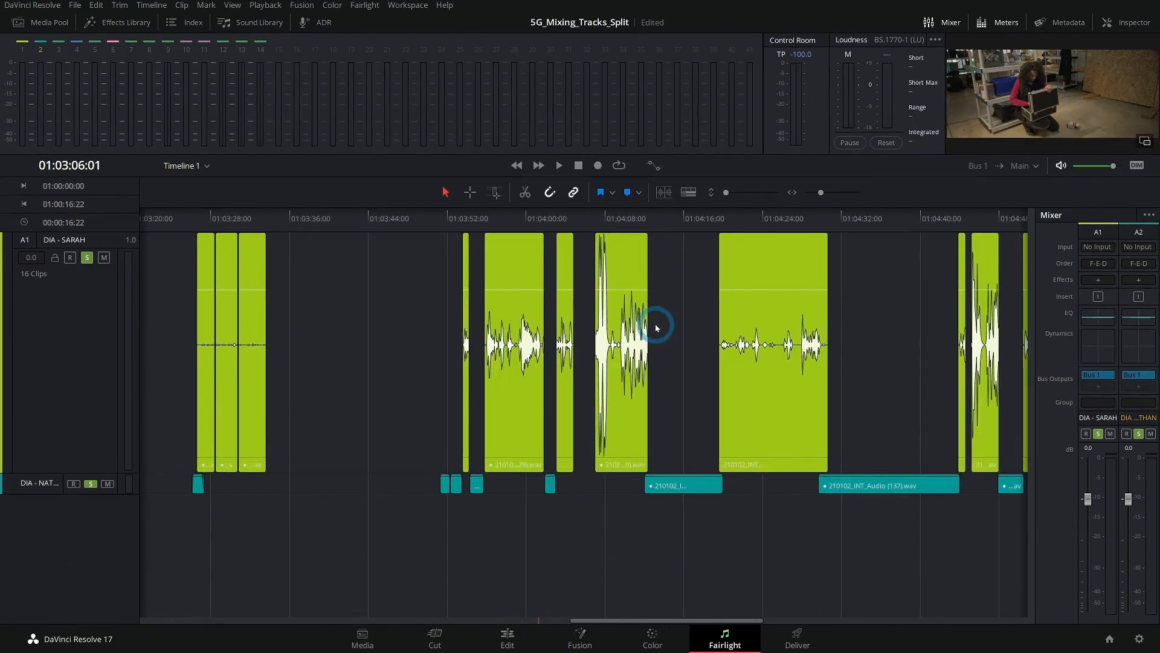
pyautogui.click(490, 221)
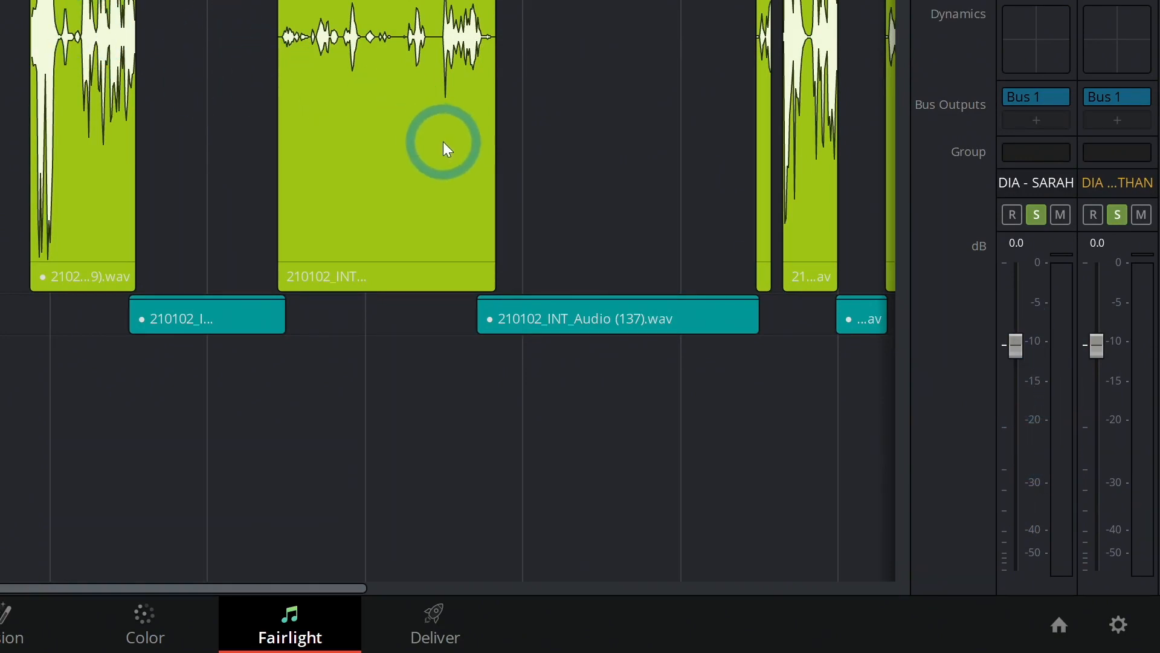
pyautogui.press('space')
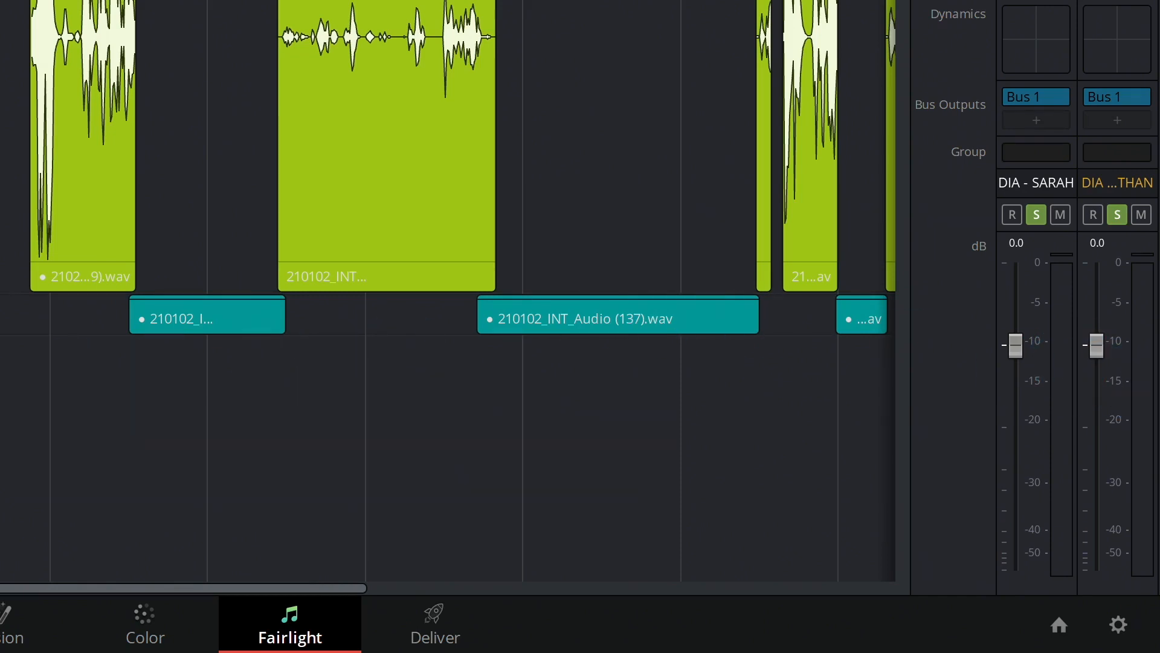
# Step: Select all clips on the A1 dialogue track and open the Normalize Audio Levels settings for them
pyautogui.hscroll(-3, 1, 410)
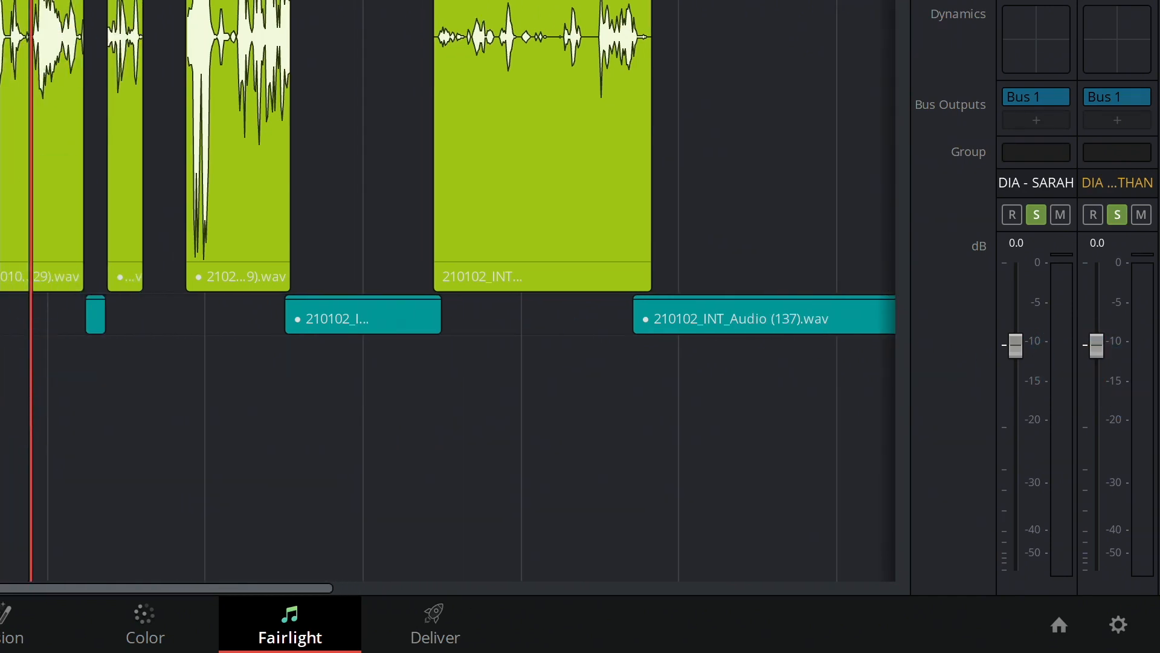
pyautogui.scroll(-4, 734, 370)
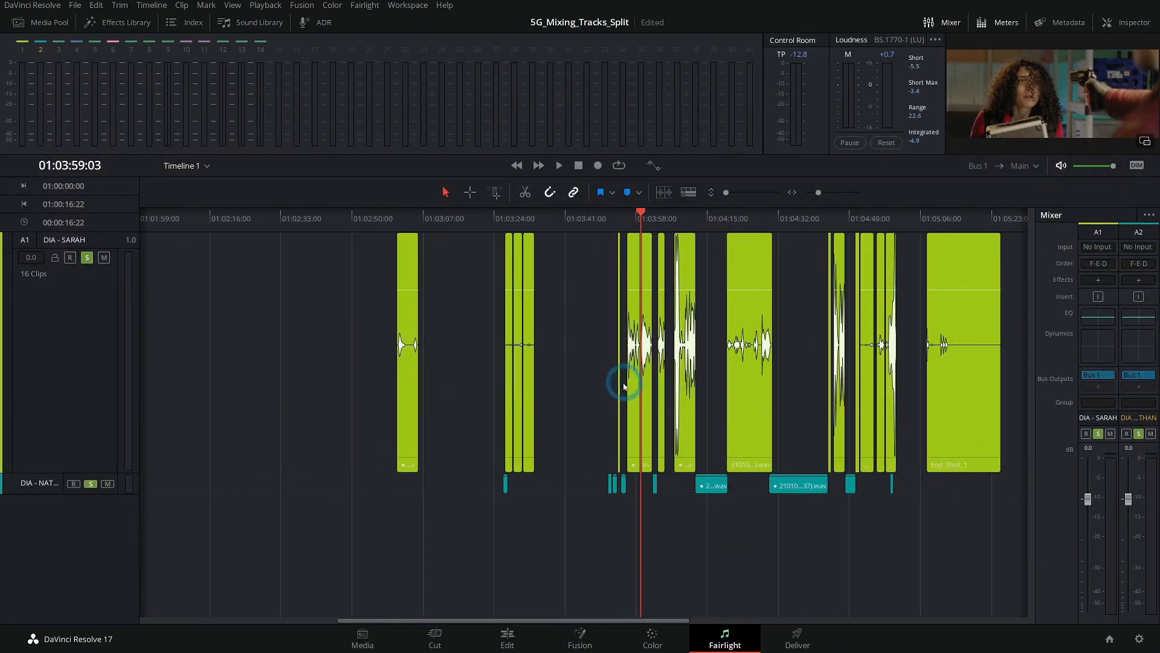
pyautogui.hscroll(2, 797, 522)
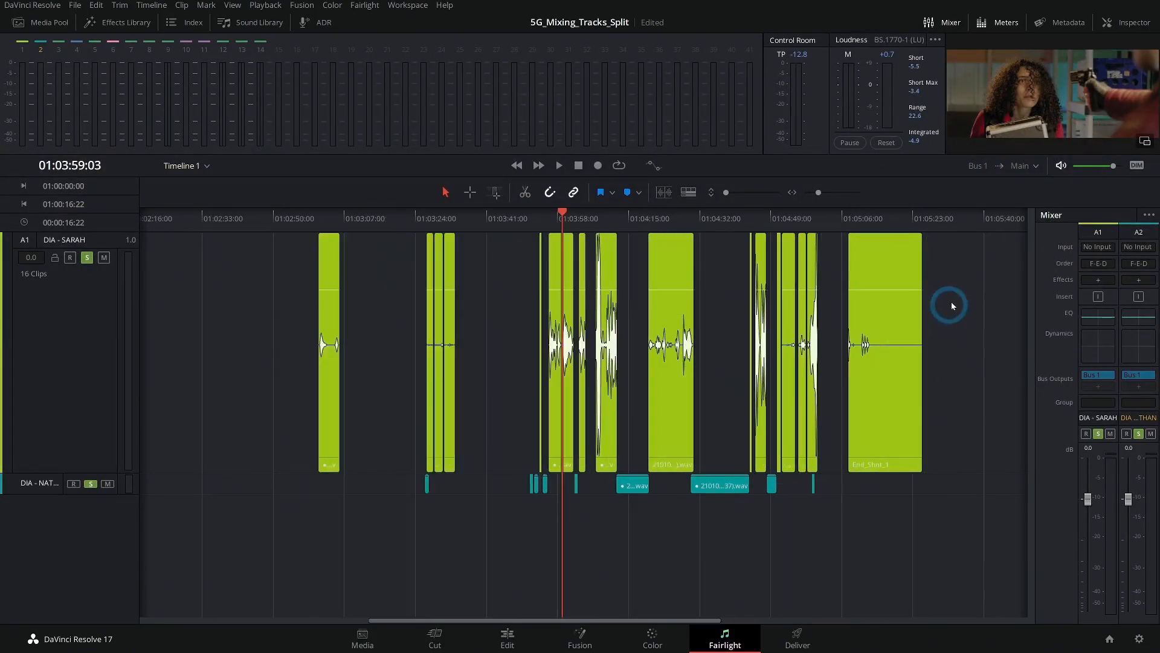
pyautogui.moveTo(705, 342); pyautogui.dragTo(394, 483)
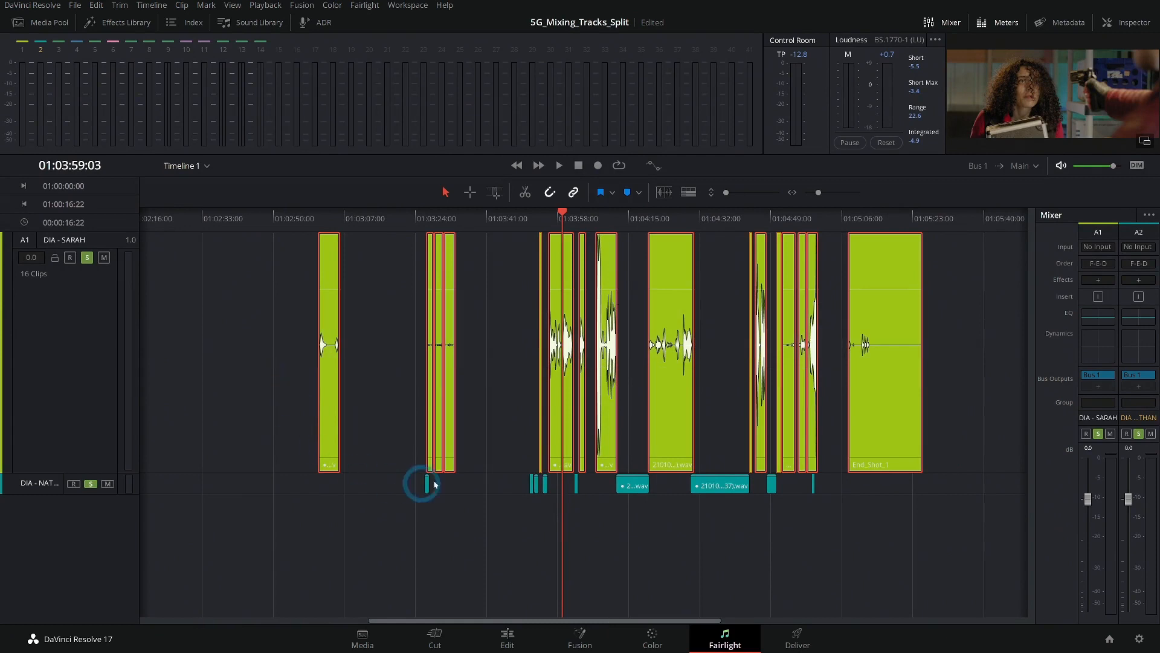
pyautogui.rightClick(665, 311)
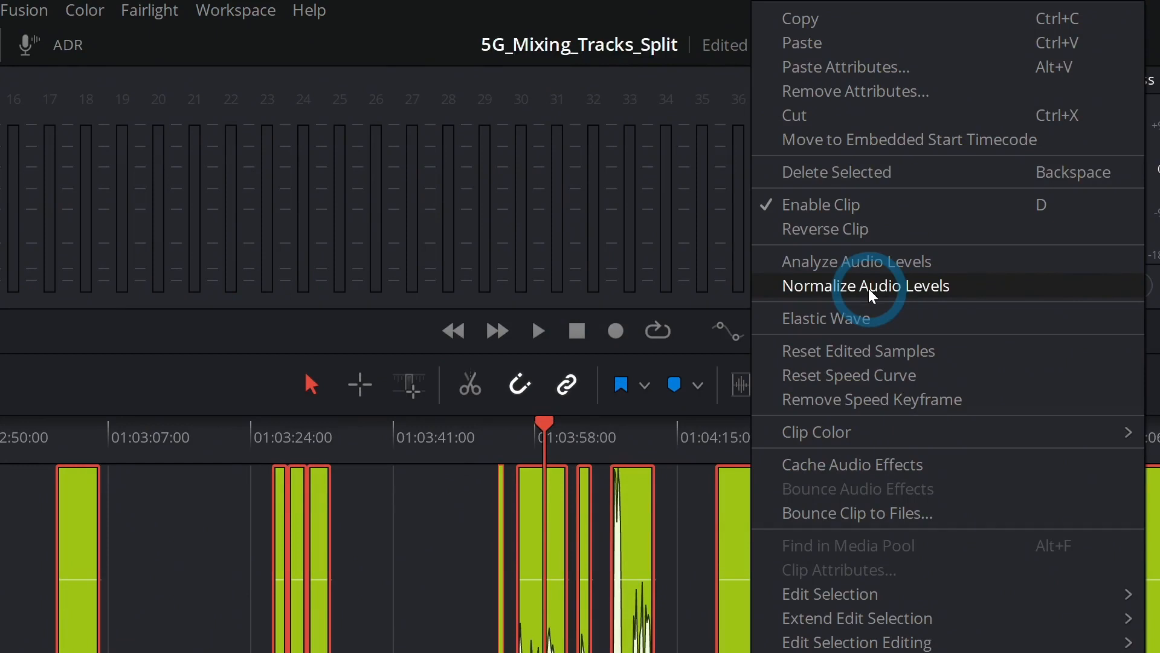
pyautogui.click(872, 294)
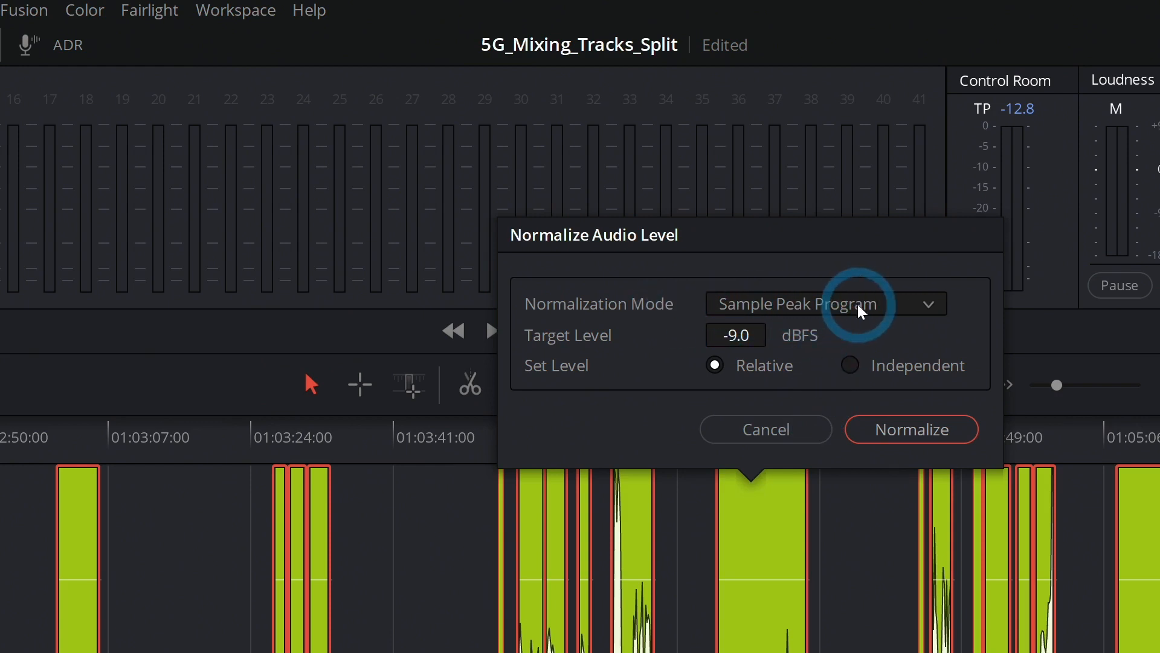
# Step: Set the normalization mode to True Peak, the target level to -12 dBTP and the set level to Independent
pyautogui.click(839, 311)
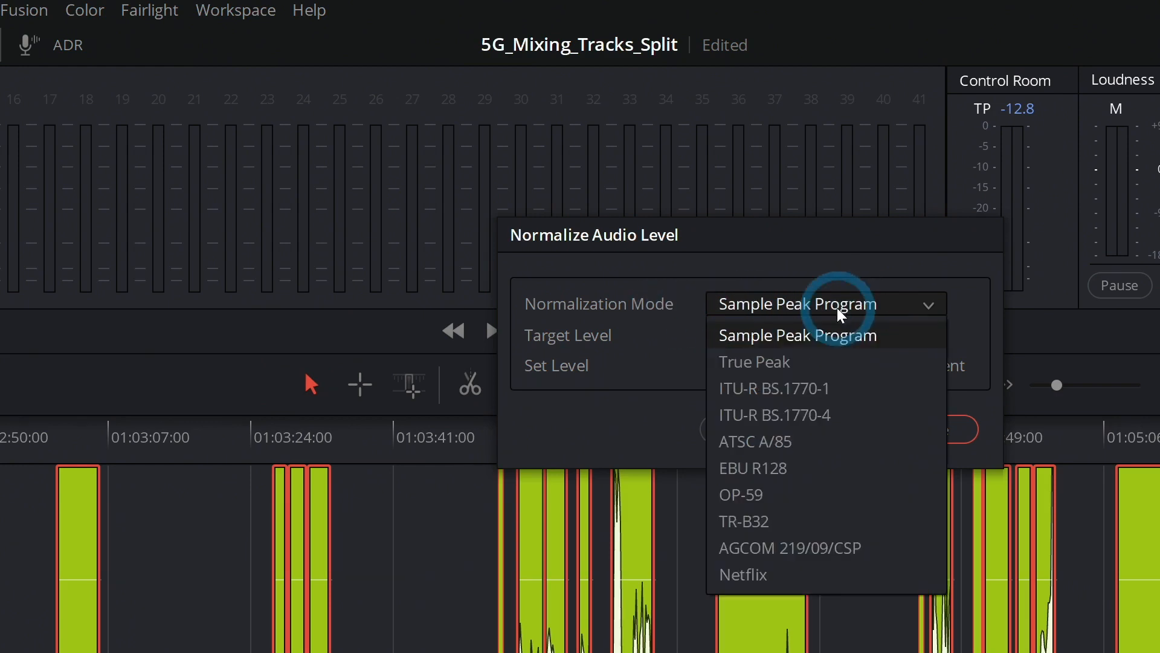
pyautogui.click(813, 362)
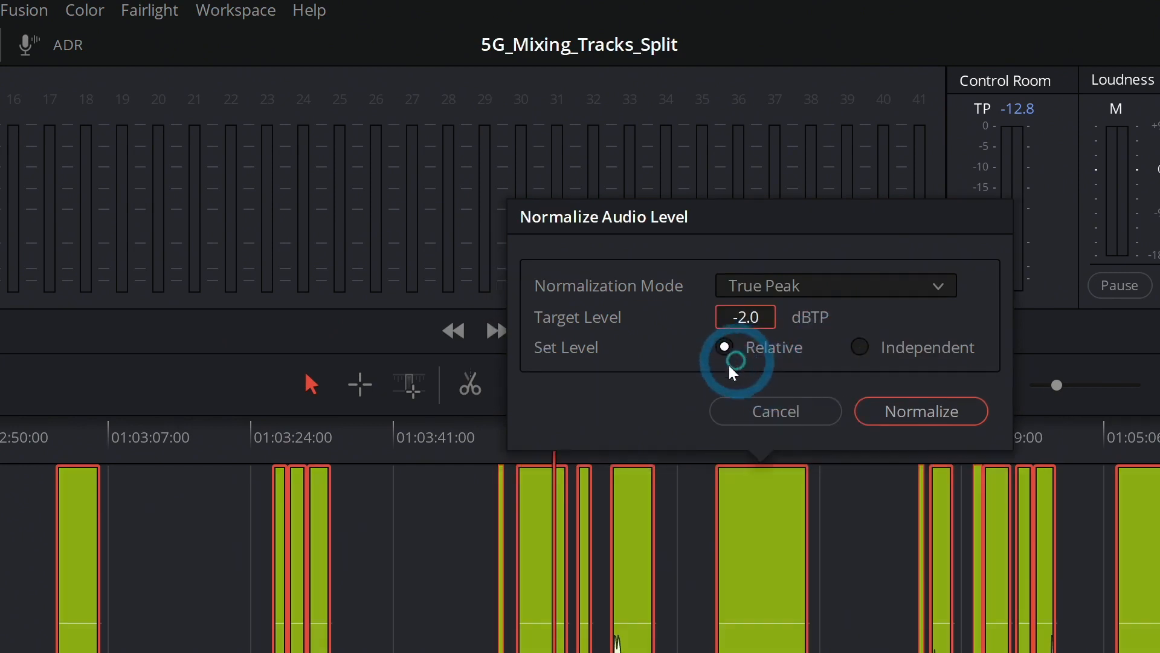
pyautogui.click(747, 320)
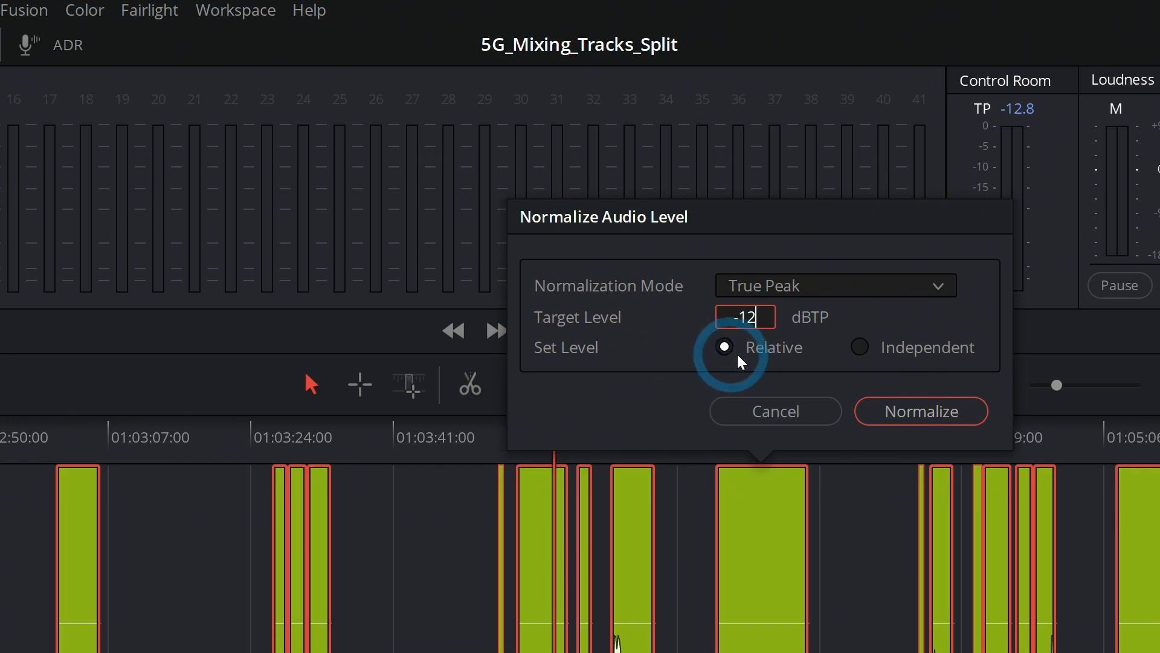
pyautogui.click(861, 346)
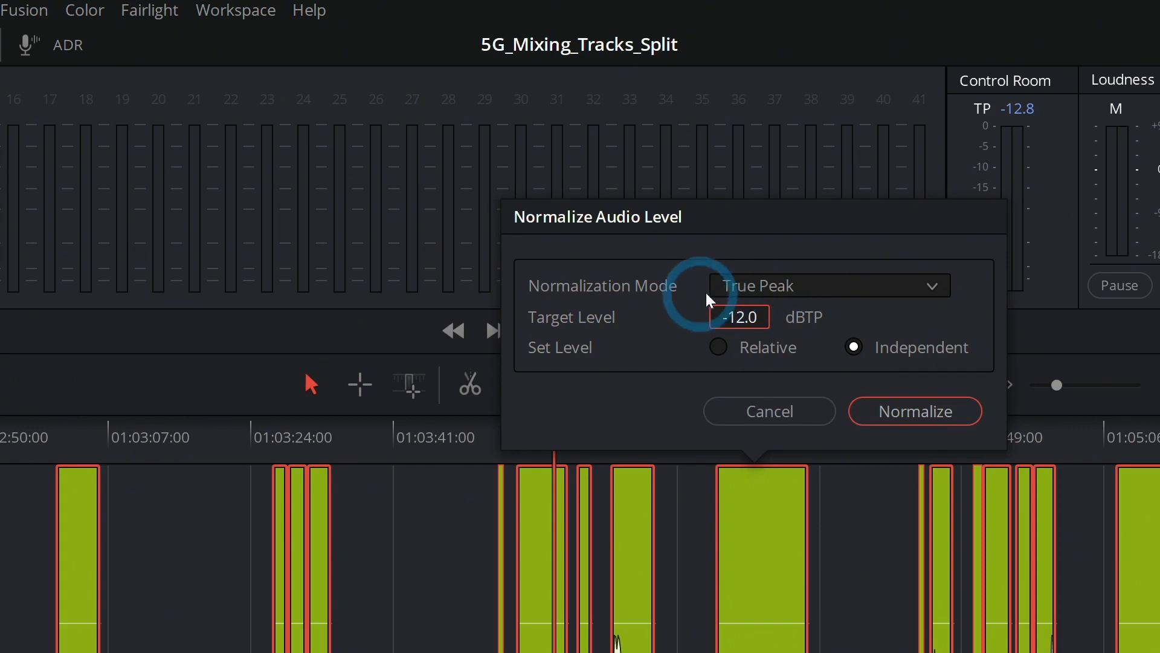
# Step: Review the available normalization modes and switch the mode to Sample Peak Program
pyautogui.click(782, 294)
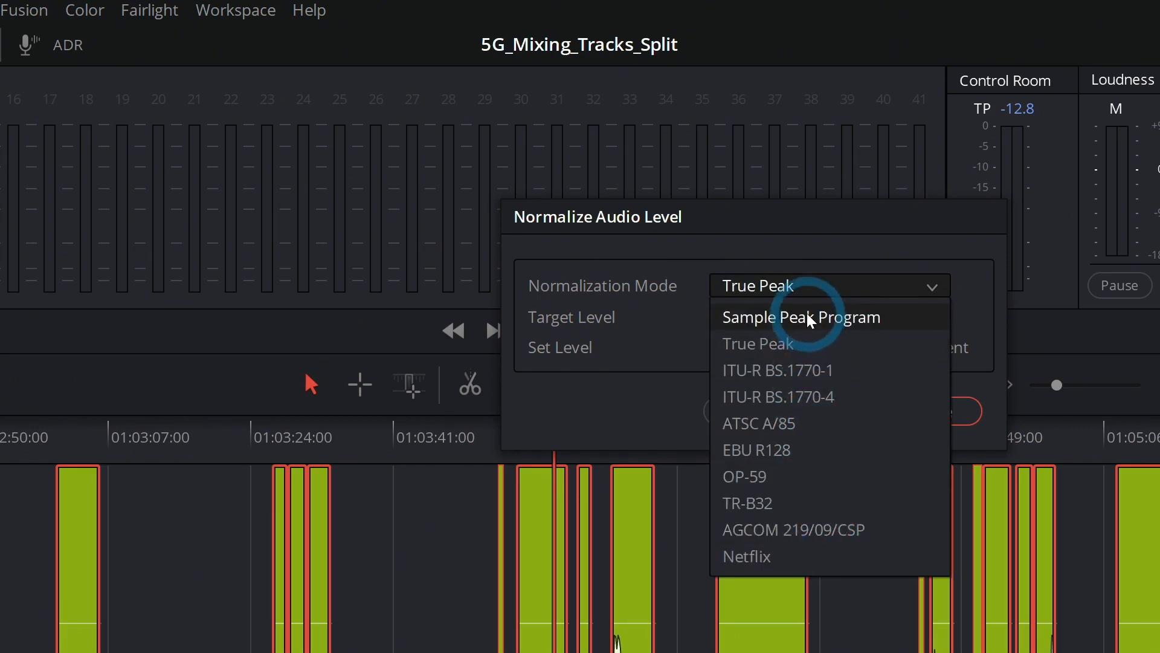
pyautogui.click(820, 349)
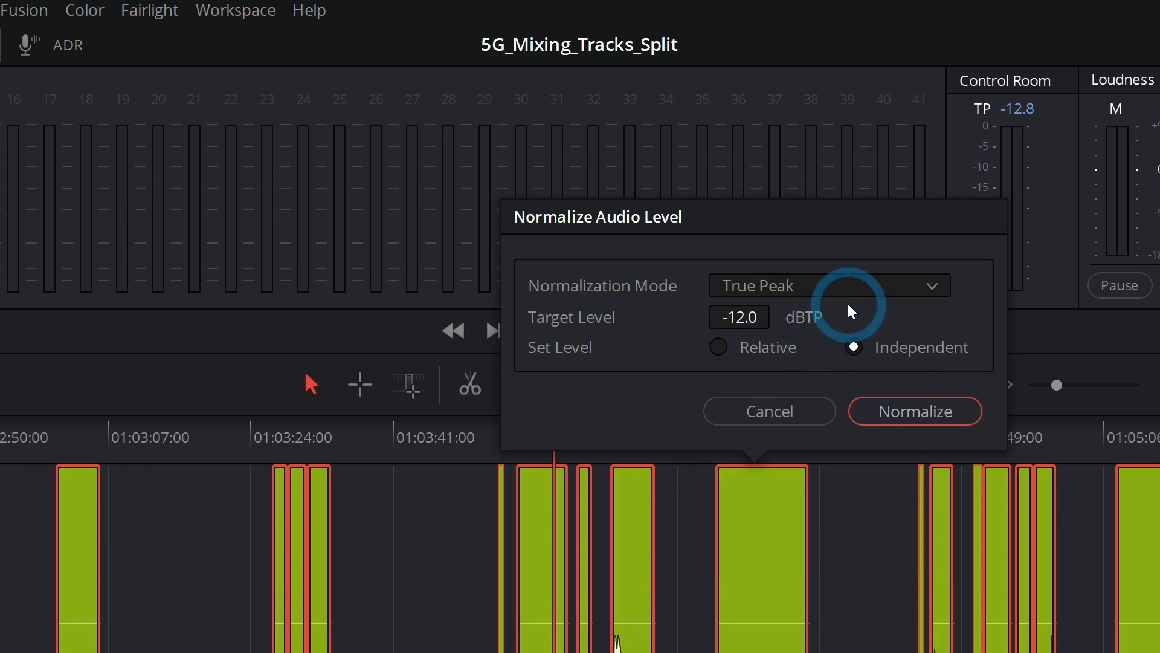
pyautogui.click(849, 285)
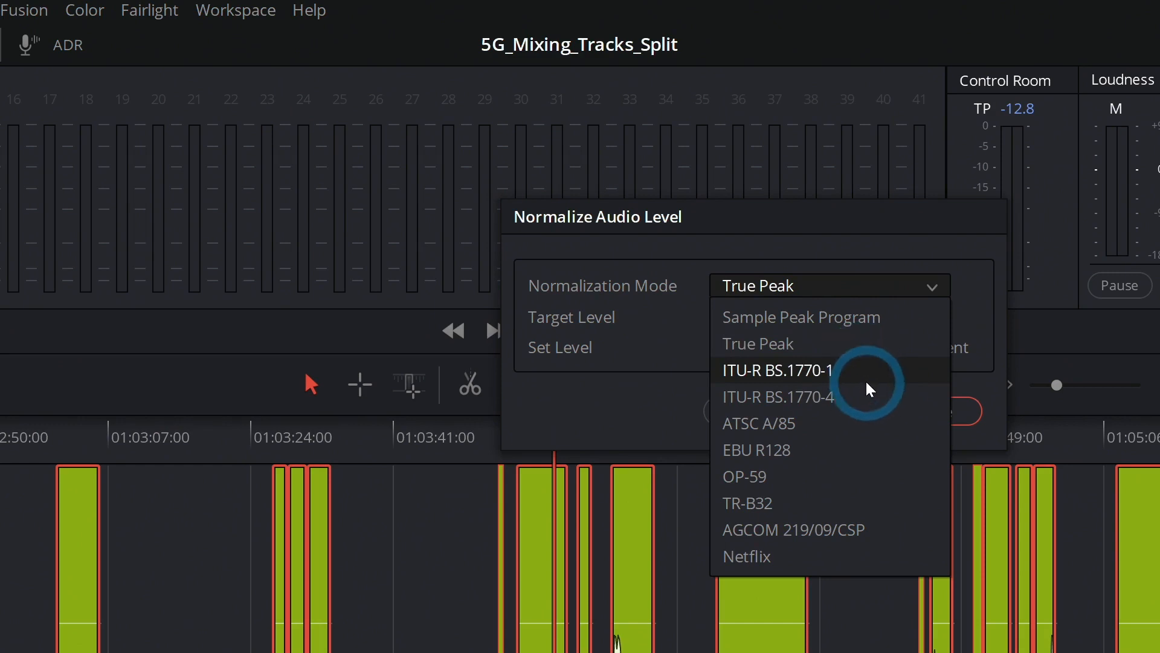
pyautogui.click(880, 320)
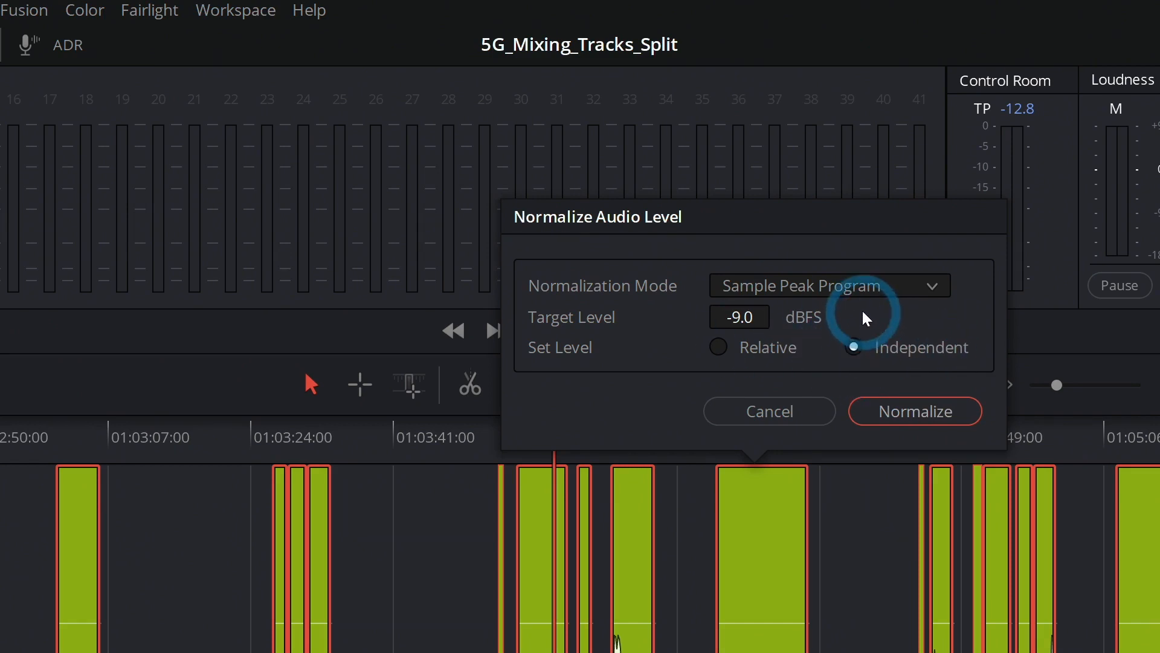
# Step: Choose True Peak mode with a target level of -12 dBTP and normalize the selected A1 clips
pyautogui.click(862, 283)
pyautogui.click(829, 336)
pyautogui.click(738, 325)
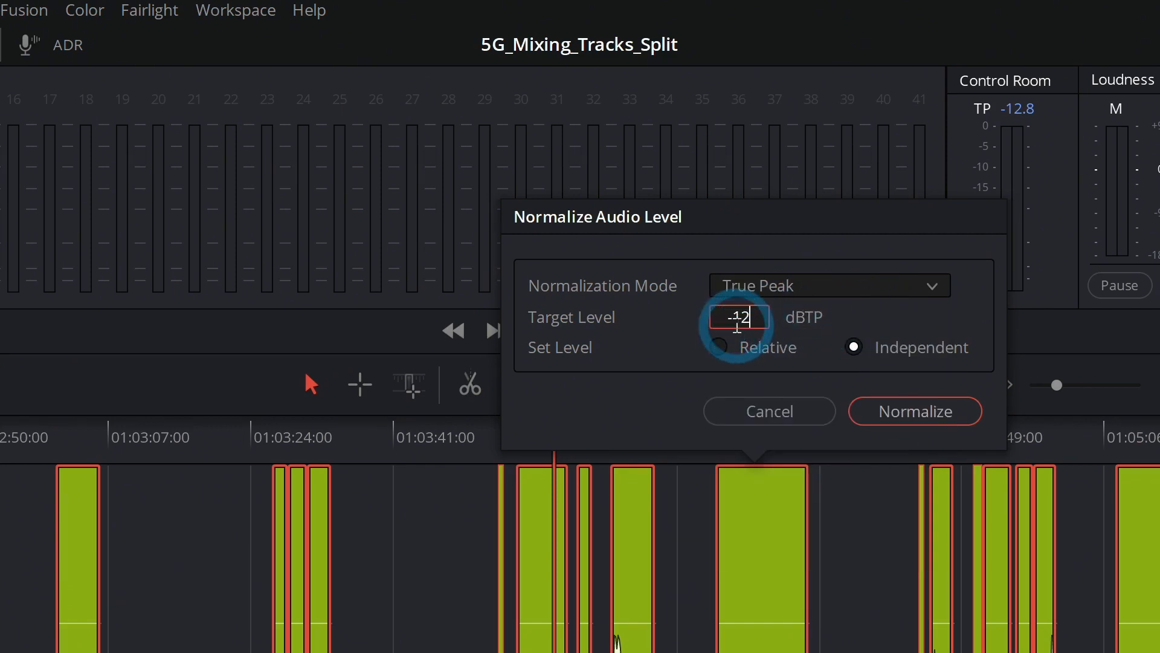
pyautogui.write('-12')
pyautogui.click(912, 417)
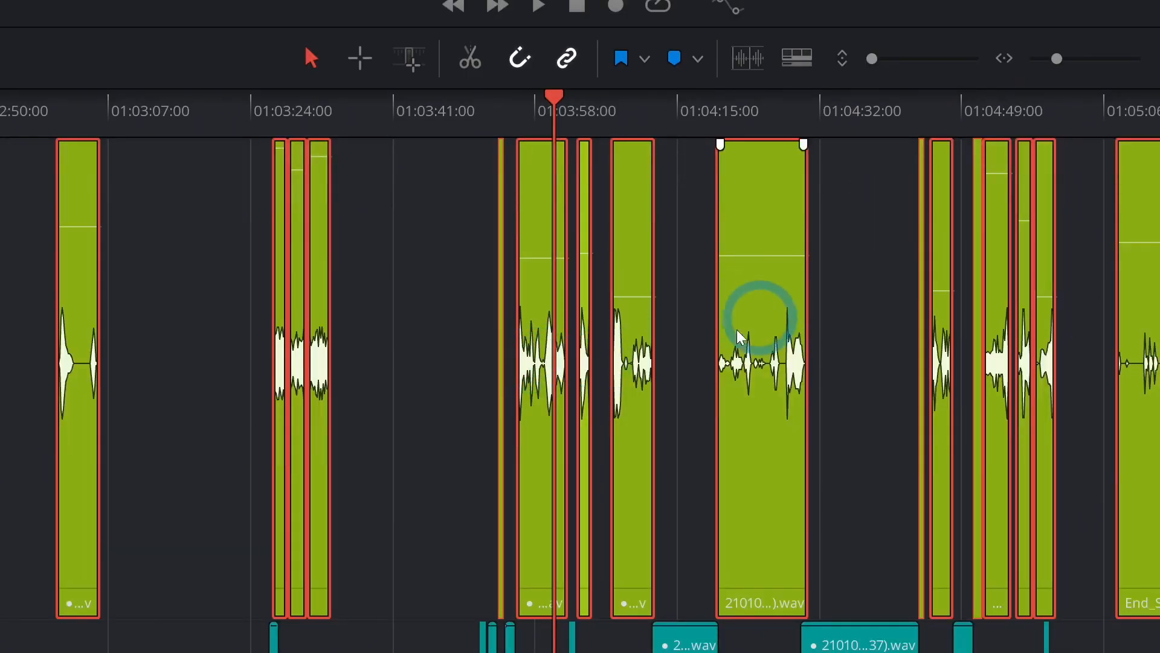
# Step: Enlarge the dialogue tracks and inspect the normalized A1 waveforms from the End_Shot_1 clip back to about 01:03:53
pyautogui.scroll(3, 583, 345)
pyautogui.scroll(2, 547, 334)
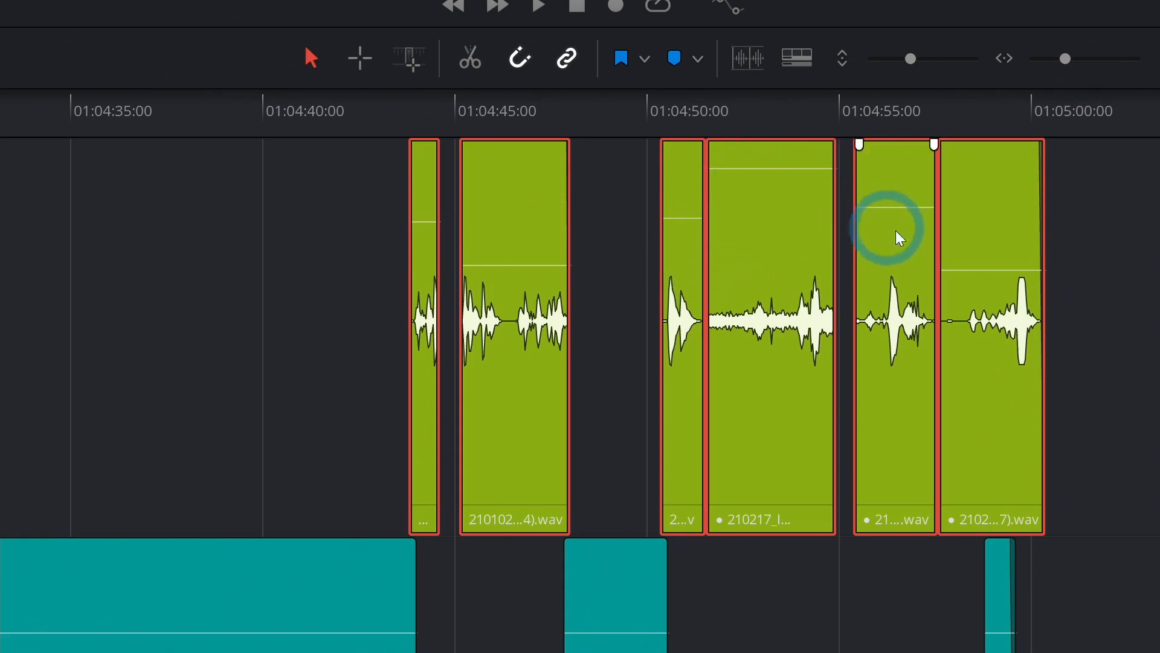
pyautogui.hscroll(5, 667, 284)
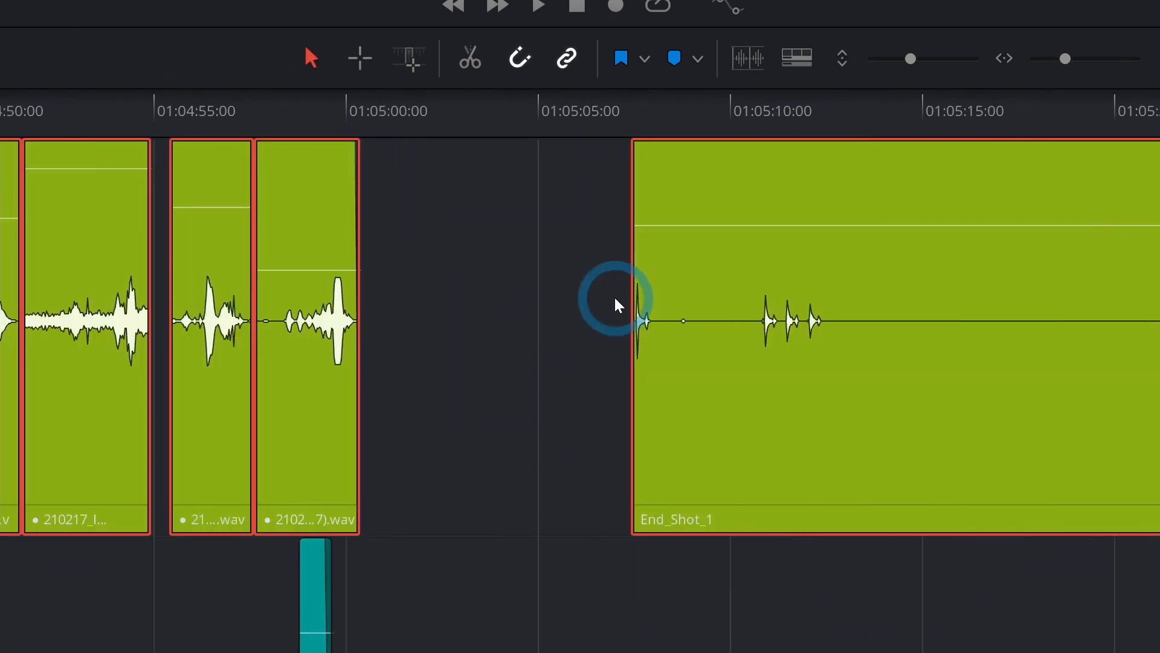
pyautogui.hscroll(-10, 501, 317)
pyautogui.hscroll(-6, 509, 318)
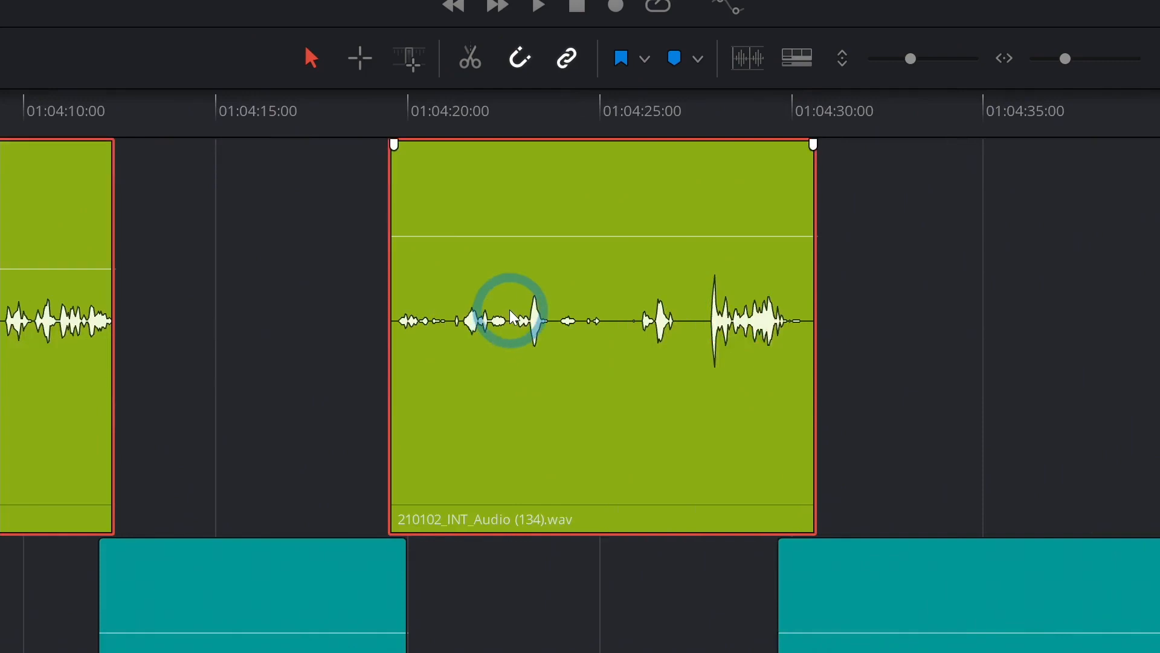
pyautogui.hscroll(-2, 519, 317)
pyautogui.hscroll(-2, 521, 319)
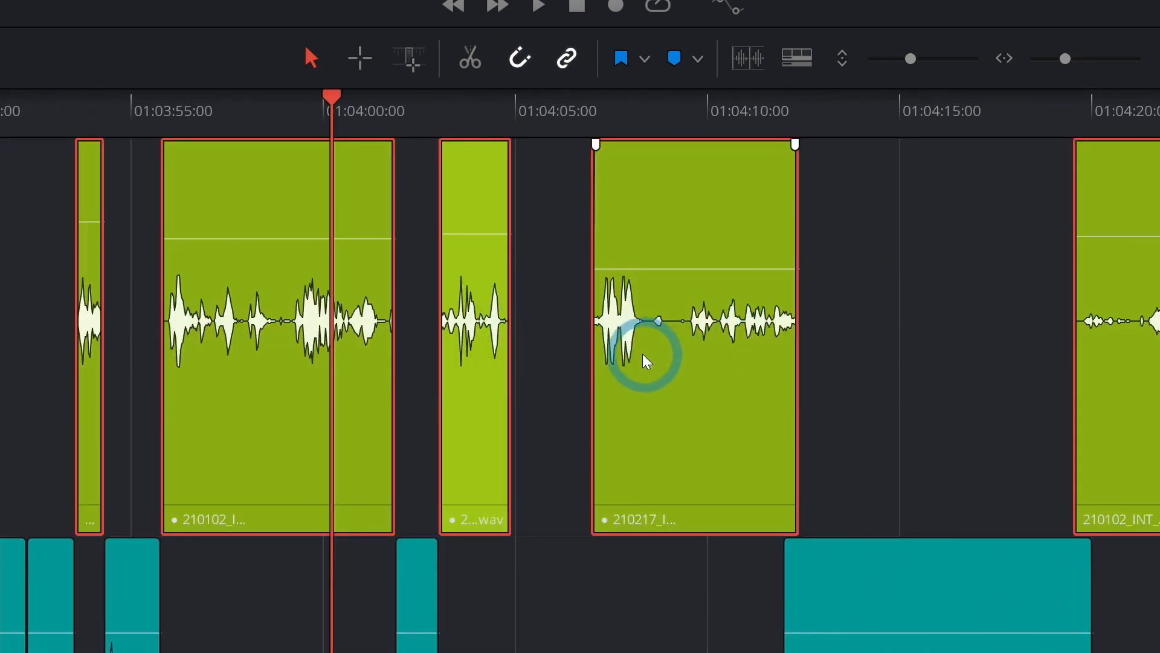
pyautogui.hscroll(-4, 562, 365)
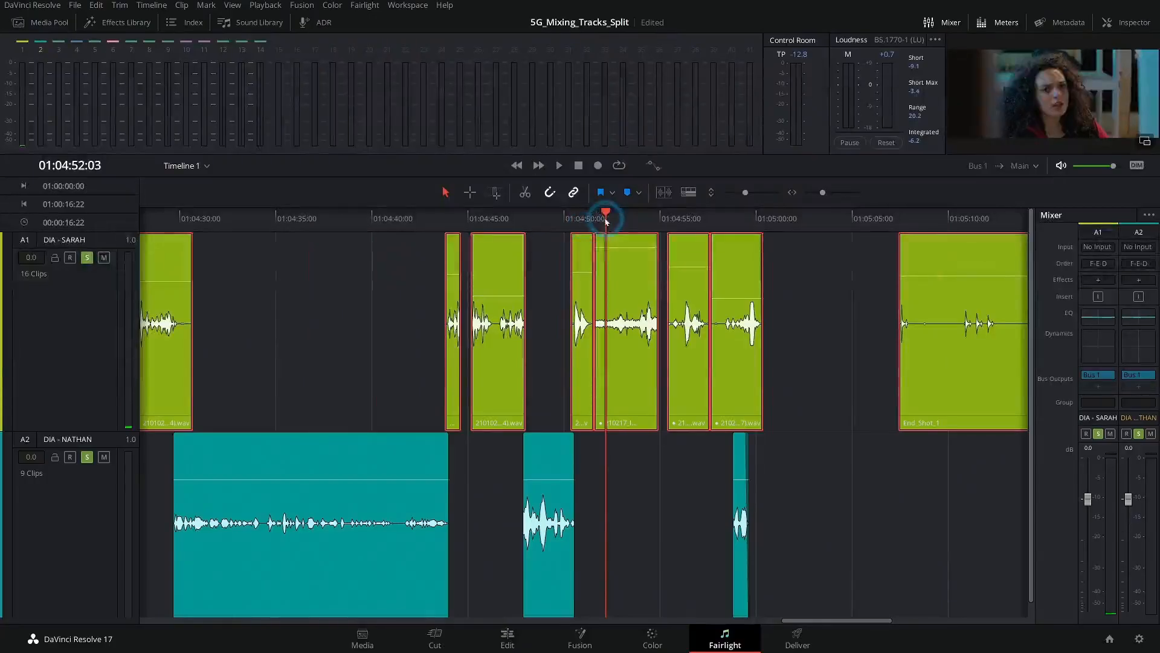
# Step: Place the playhead at 01:04:51:13 and play the normalized A1 clip there through to about 01:04:54:20
pyautogui.moveTo(633, 106); pyautogui.dragTo(616, 109)
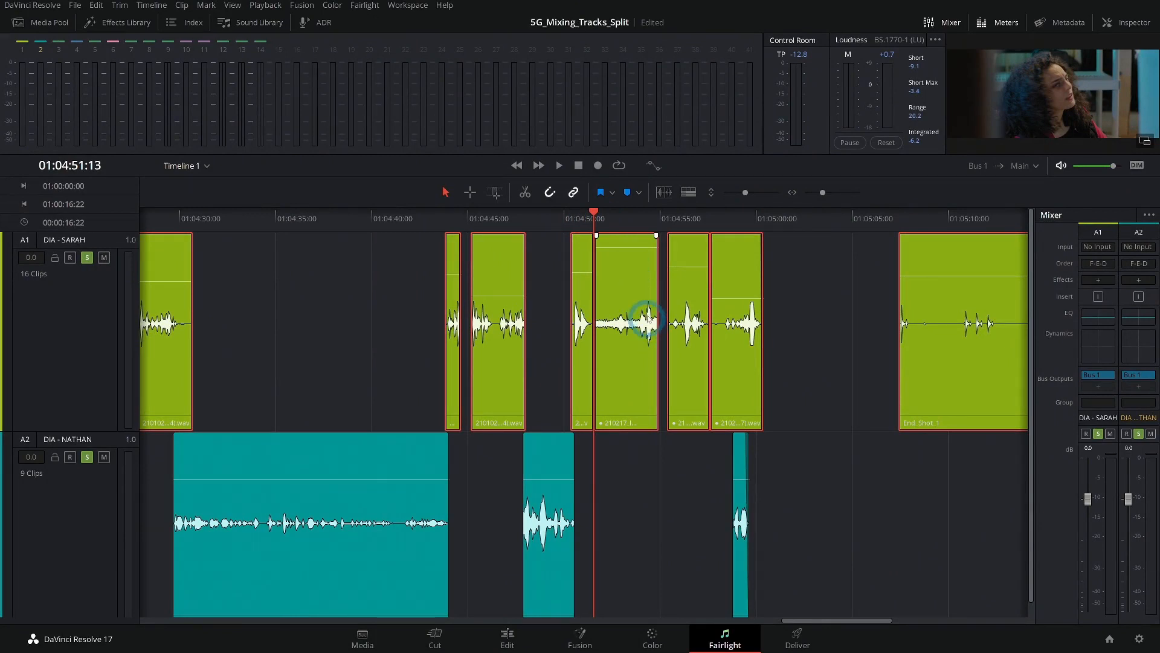
pyautogui.press('space')
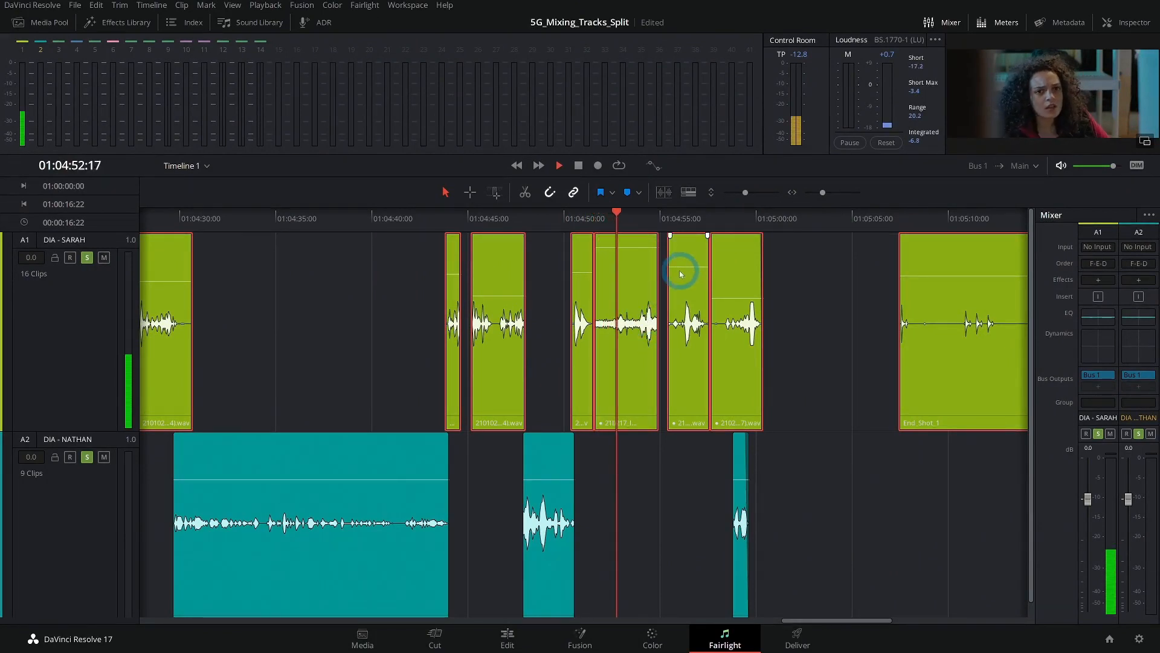
pyautogui.click(672, 301)
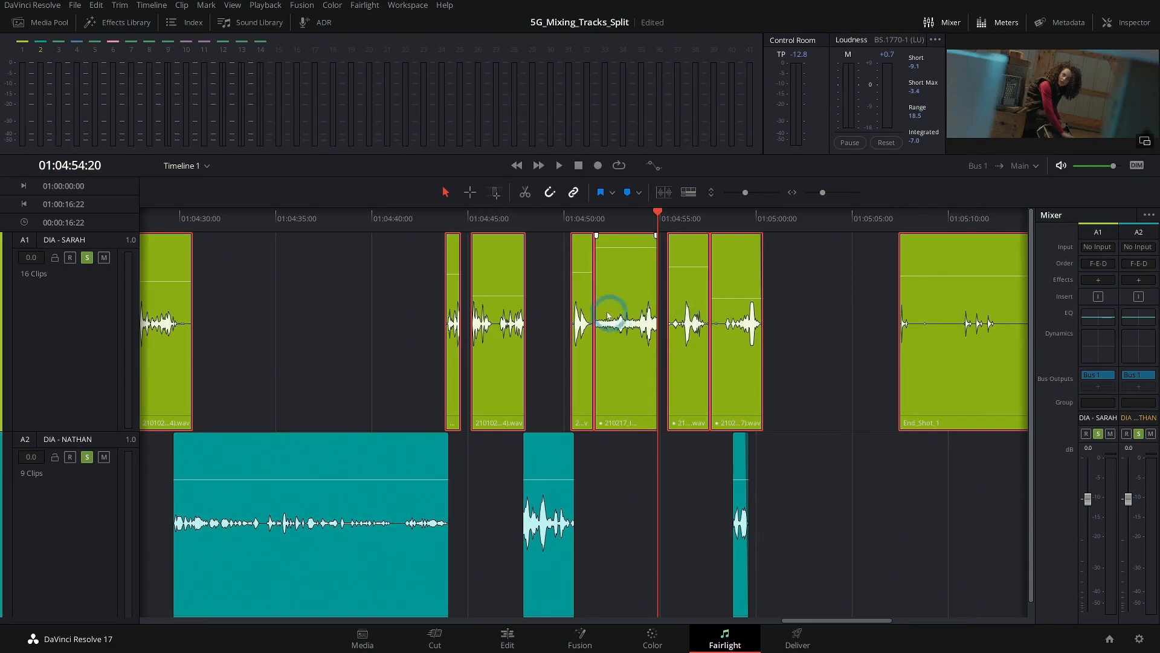
# Step: Reduce the track height slightly and play the first normalized A1 clip from its start near 01:03:01 to 01:03:06:17
pyautogui.scroll(3, 609, 315)
pyautogui.scroll(-4, 609, 315)
pyautogui.hscroll(-10, 565, 314)
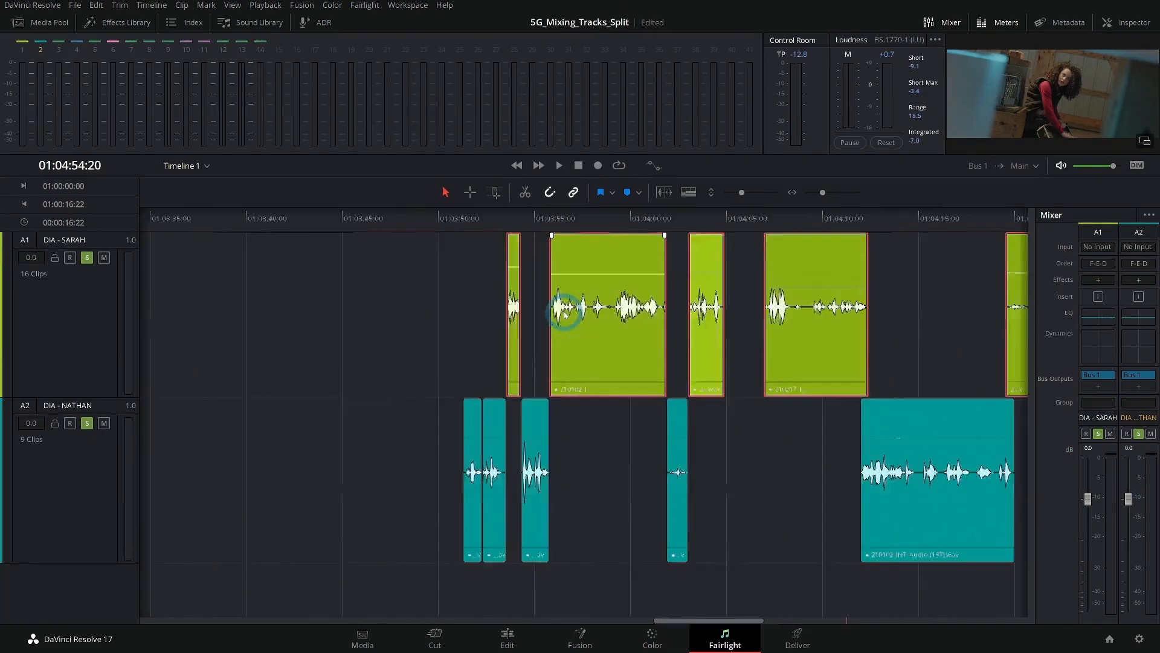
pyautogui.hscroll(-6, 565, 313)
pyautogui.hscroll(-4, 564, 311)
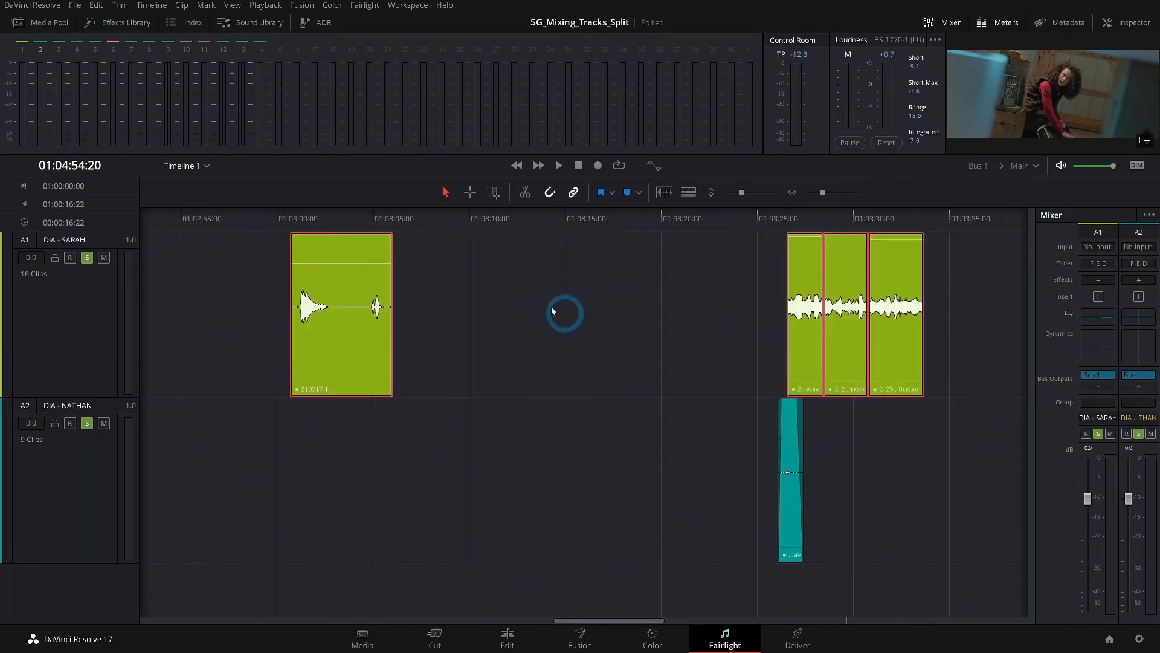
pyautogui.click(289, 219)
pyautogui.press('space')
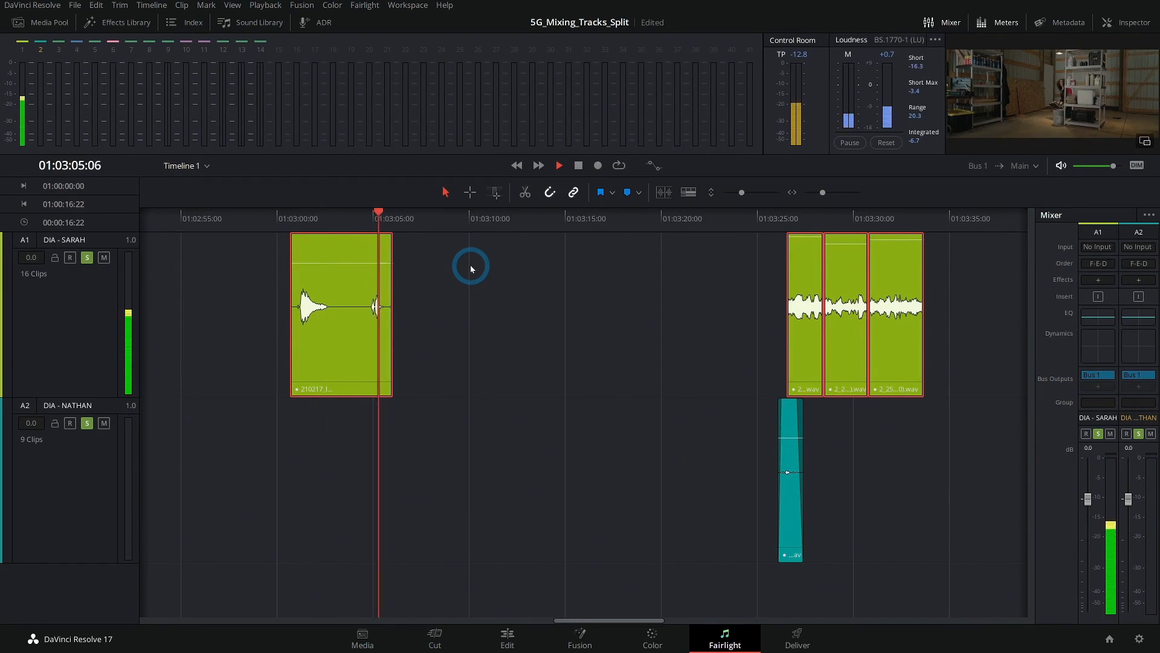
pyautogui.press('space')
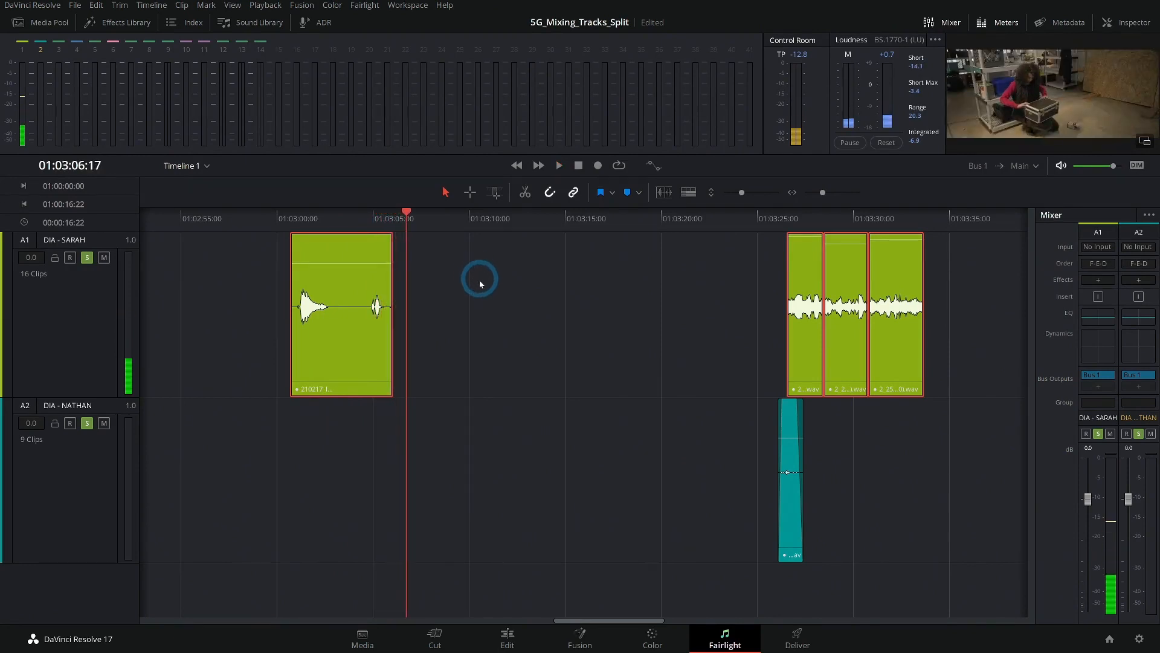
# Step: Play the three exterior A1 clips from about 01:03:26 to 01:03:33:18, then return the playhead to 01:03:27:09
pyautogui.click(305, 218)
pyautogui.click(968, 372)
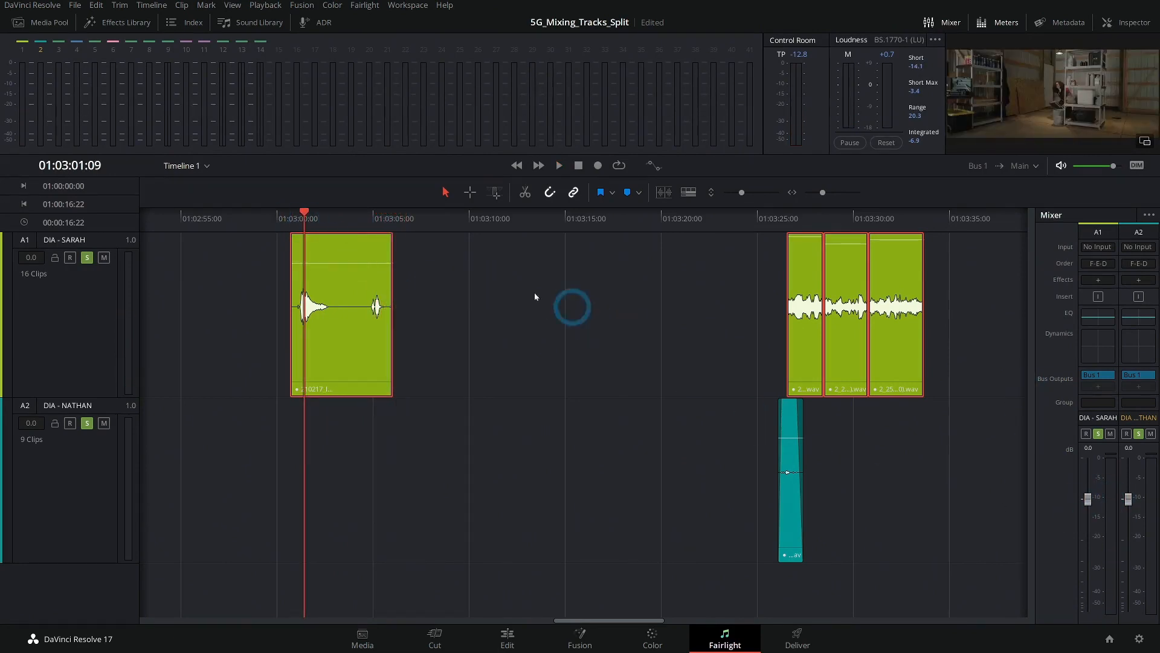
pyautogui.click(779, 215)
pyautogui.press('space')
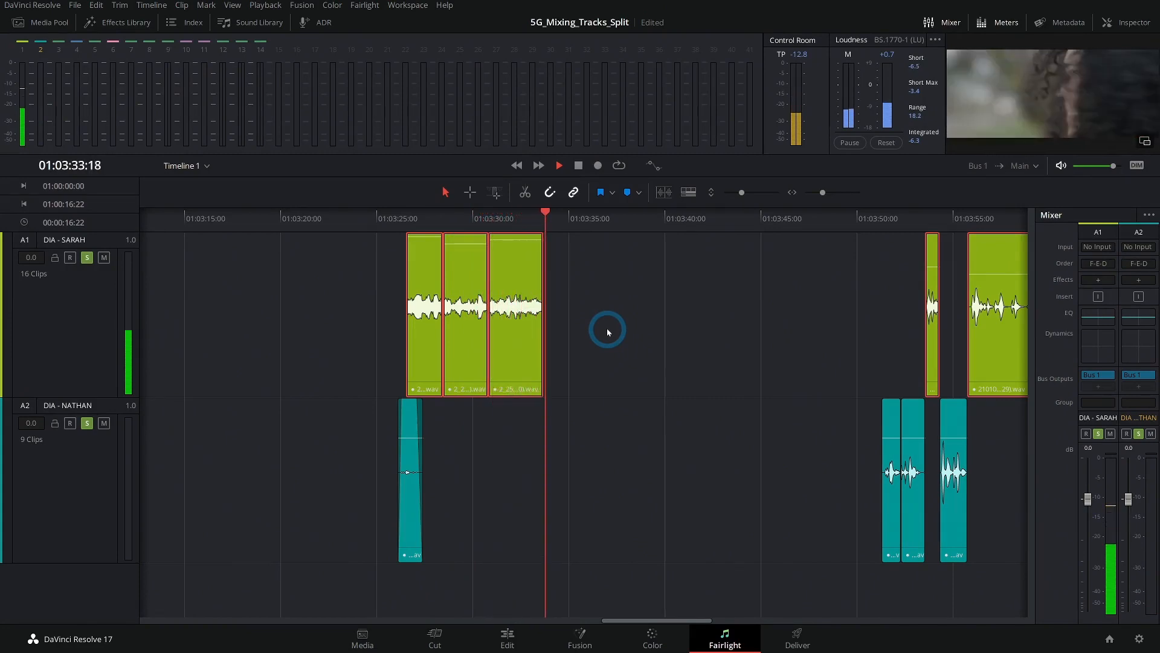
pyautogui.click(422, 218)
pyautogui.click(462, 267)
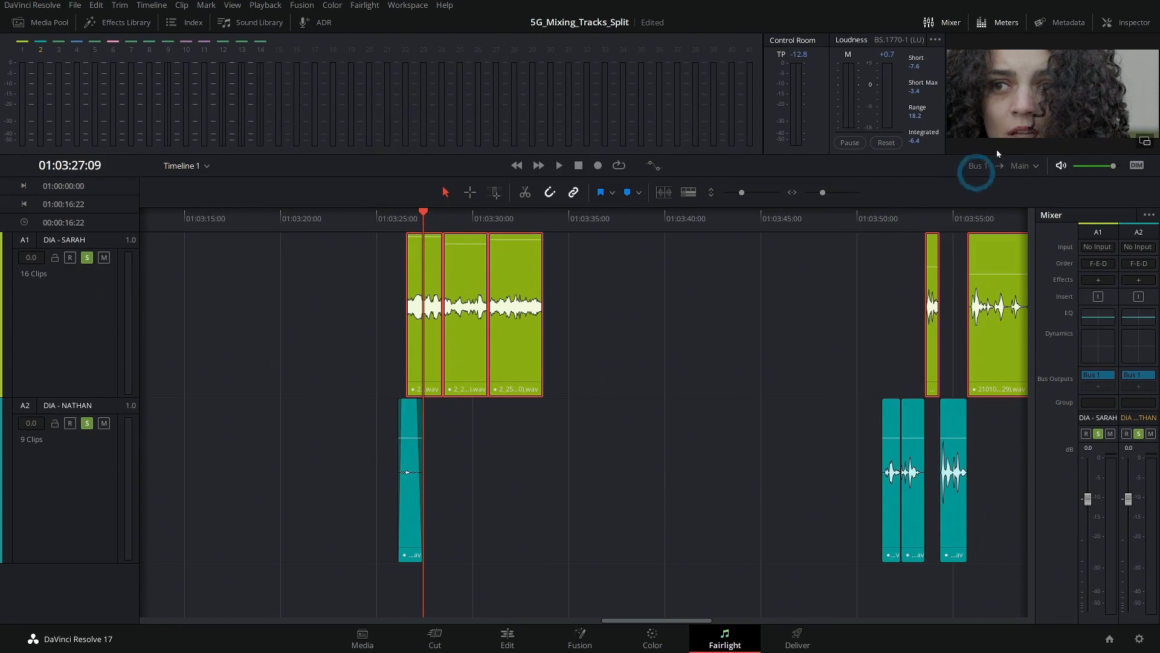
# Step: Add one mono audio track directly below the DIA - SARAH track
pyautogui.rightClick(72, 291)
pyautogui.click(109, 312)
pyautogui.click(570, 343)
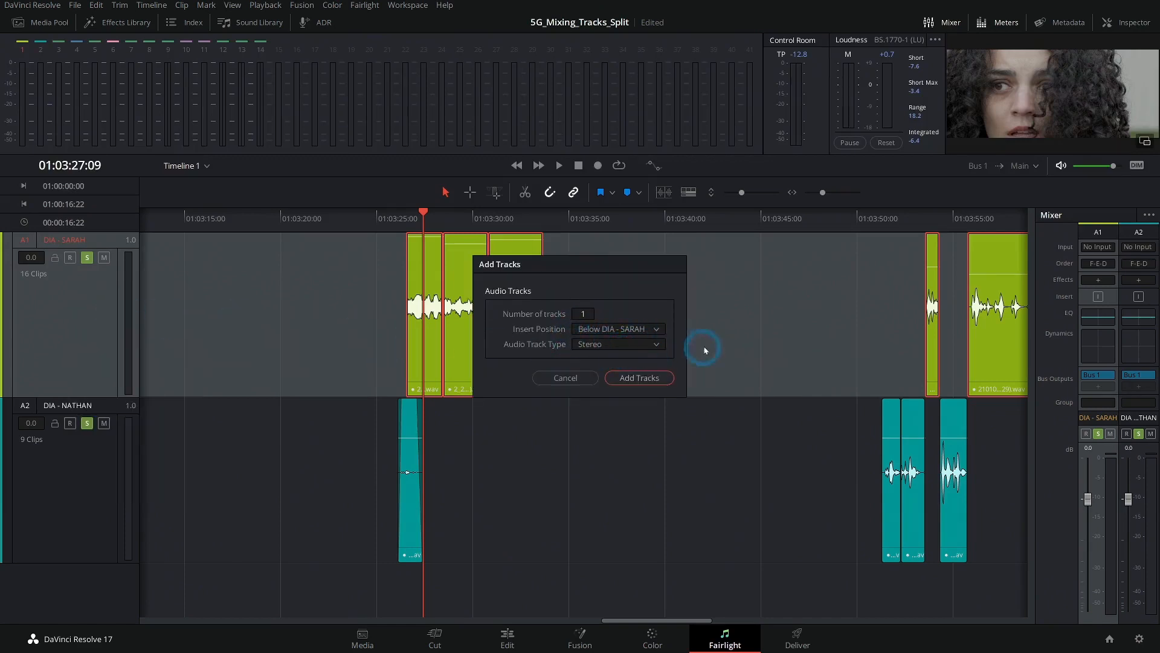
pyautogui.click(643, 345)
pyautogui.click(615, 364)
pyautogui.click(641, 379)
# Step: Name the new A2 track DIA - EXT SARAH and move the three exterior clips from A1 down onto it
pyautogui.click(58, 406)
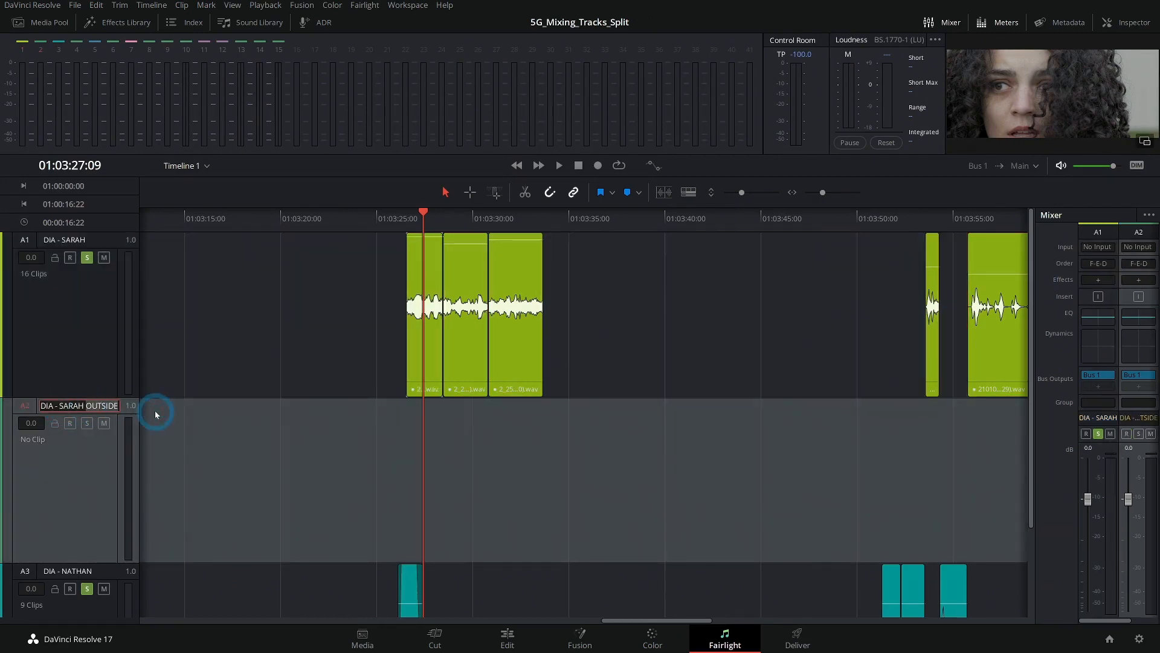
pyautogui.hotkey('ctrl', 'a')
pyautogui.write('DIA - EXT SARAH')
pyautogui.press('Return')
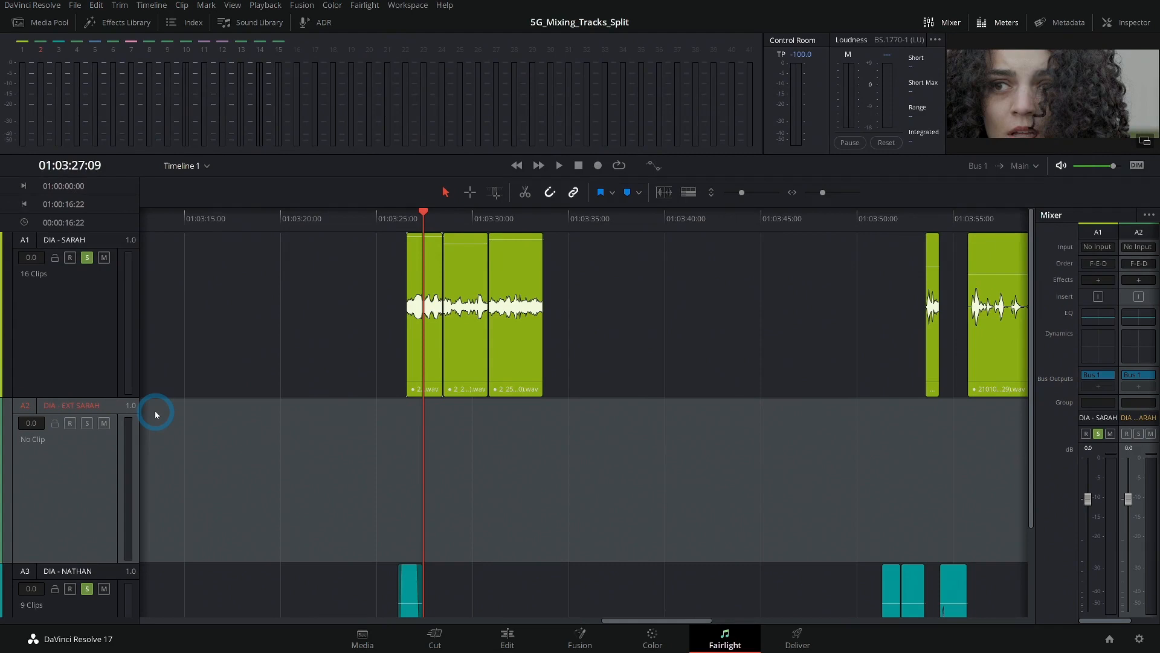
pyautogui.moveTo(586, 294); pyautogui.dragTo(390, 332)
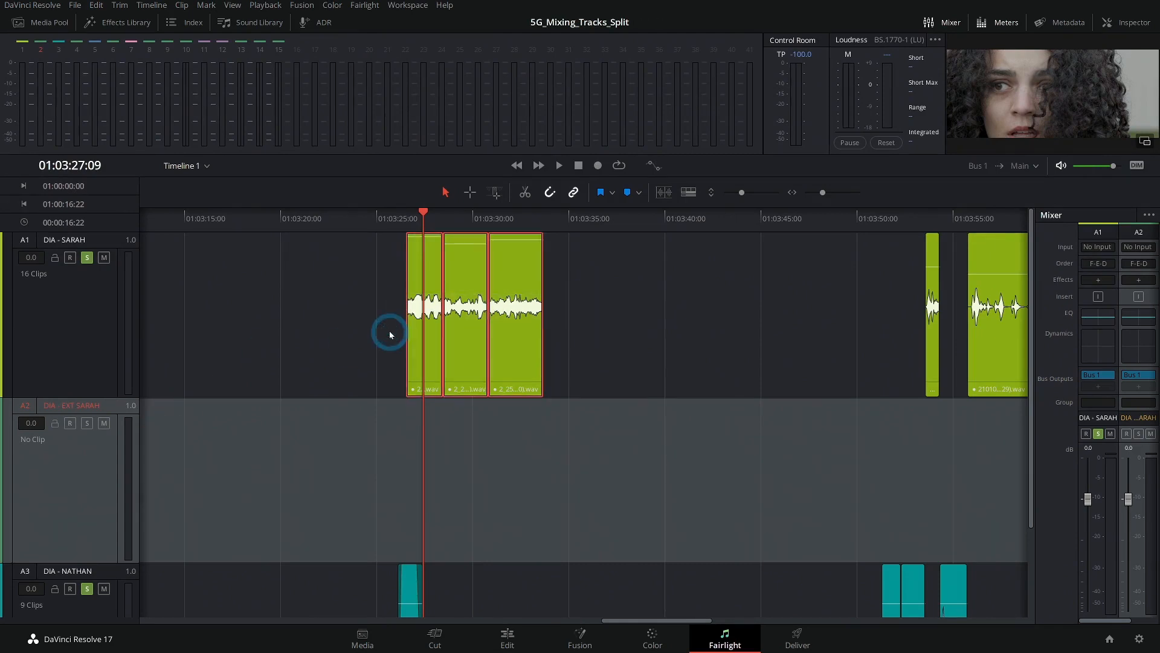
pyautogui.hotkey('alt', 'Down')
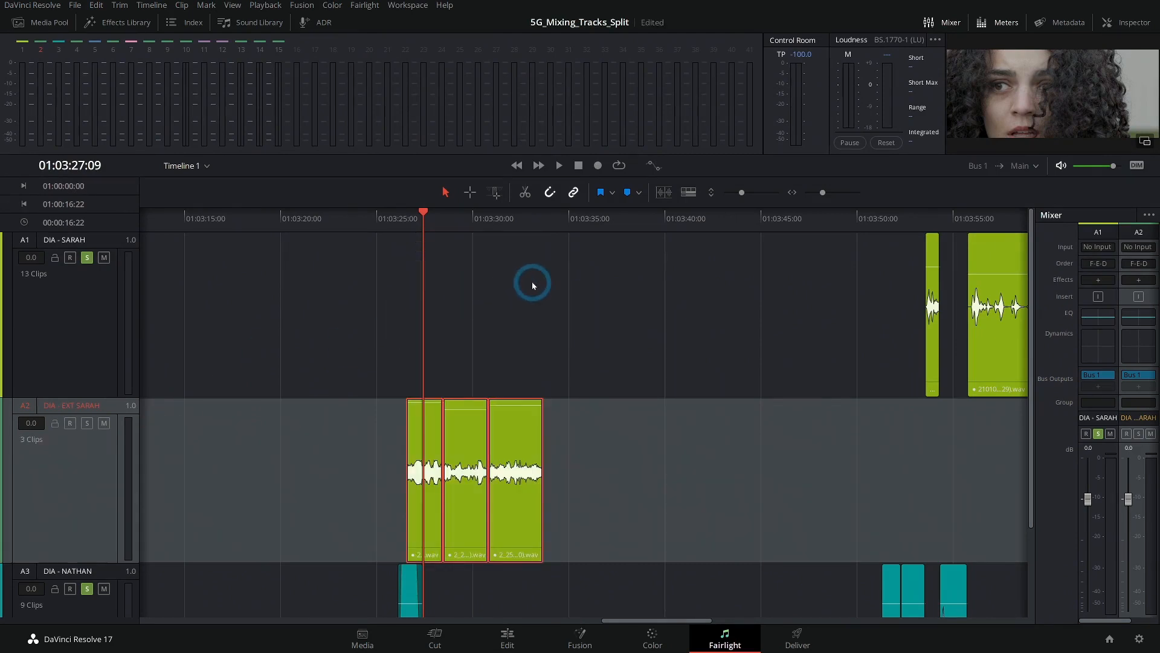
# Step: Change the track color of A2, DIA - EXT SARAH, to Olive
pyautogui.click(67, 459)
pyautogui.rightClick(72, 455)
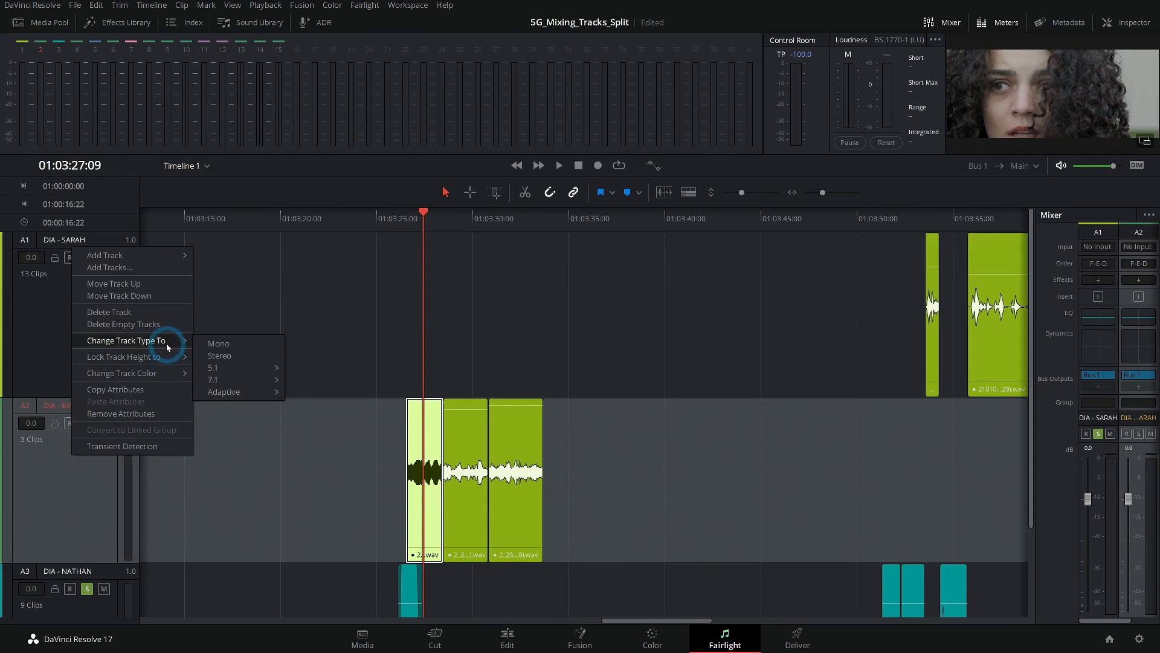
pyautogui.moveTo(156, 374)
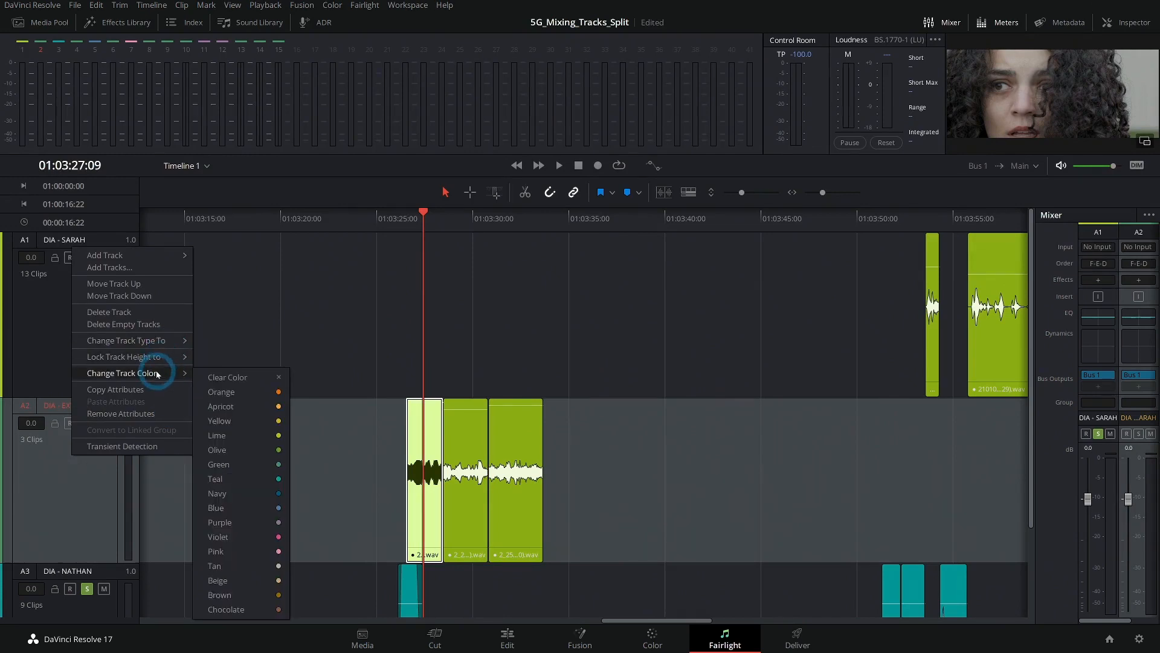
pyautogui.click(251, 451)
pyautogui.click(336, 482)
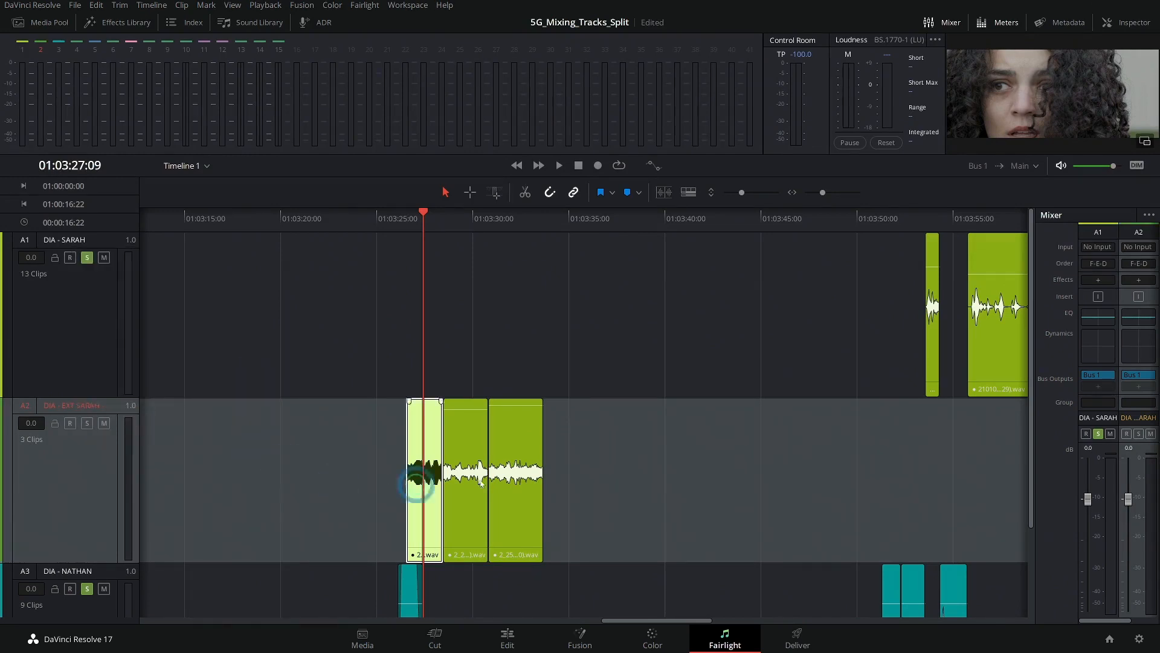
# Step: Set the clip color of all three clips on the DIA - EXT SARAH track to Olive
pyautogui.moveTo(632, 436); pyautogui.dragTo(477, 427)
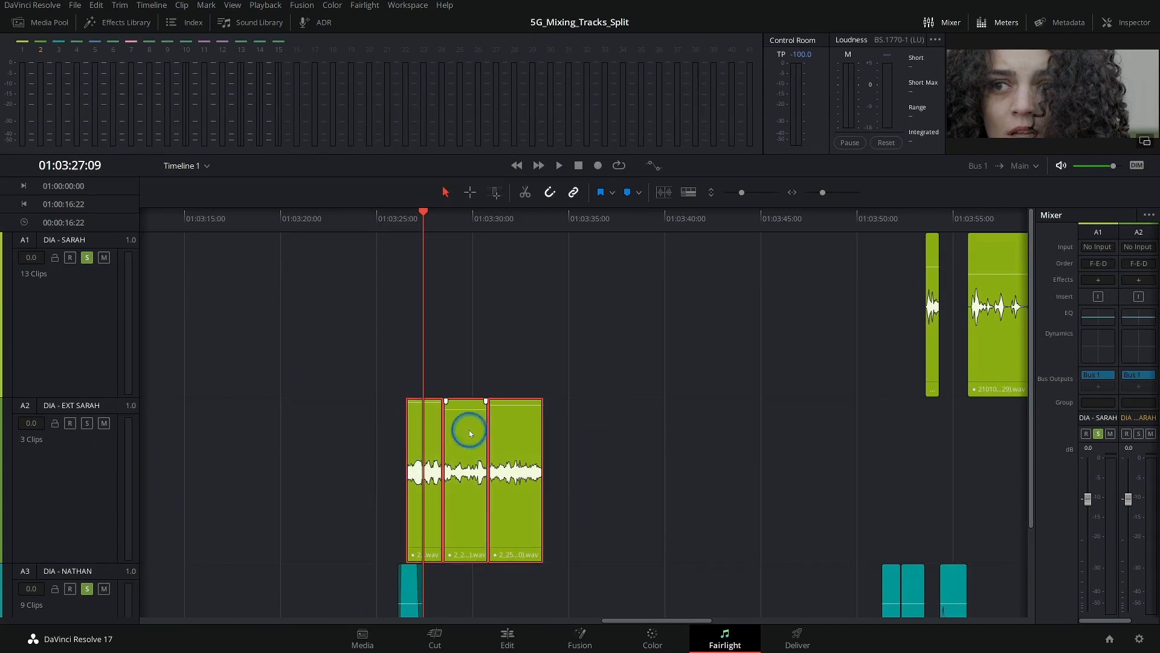
pyautogui.rightClick(469, 429)
pyautogui.click(562, 289)
pyautogui.click(701, 362)
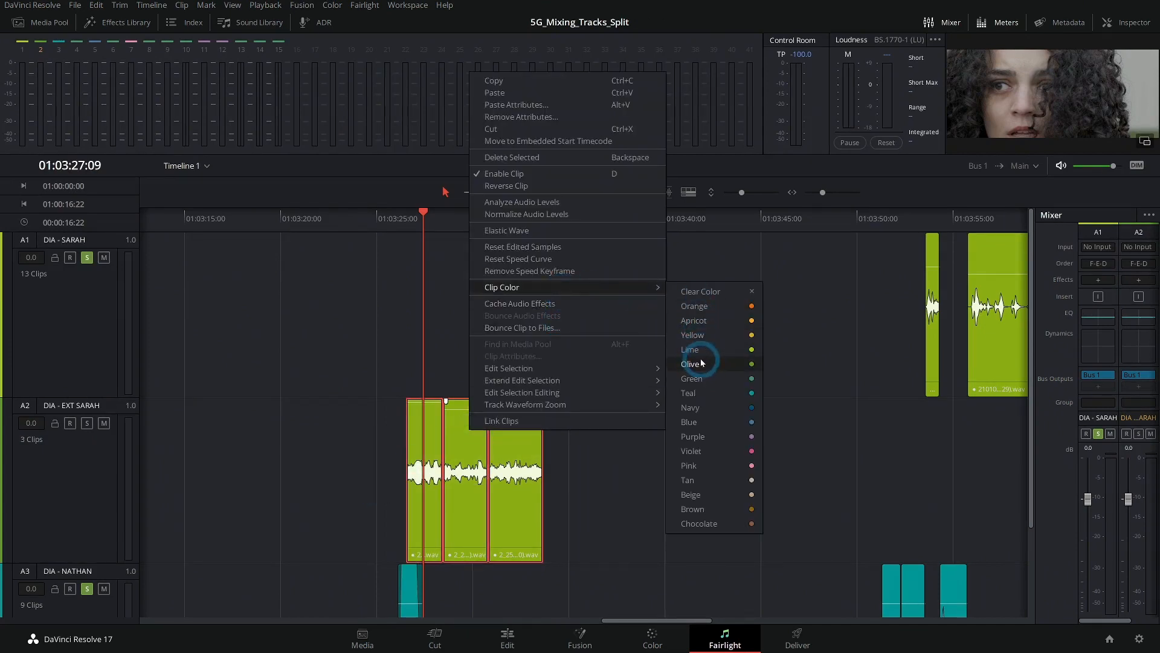
pyautogui.click(629, 355)
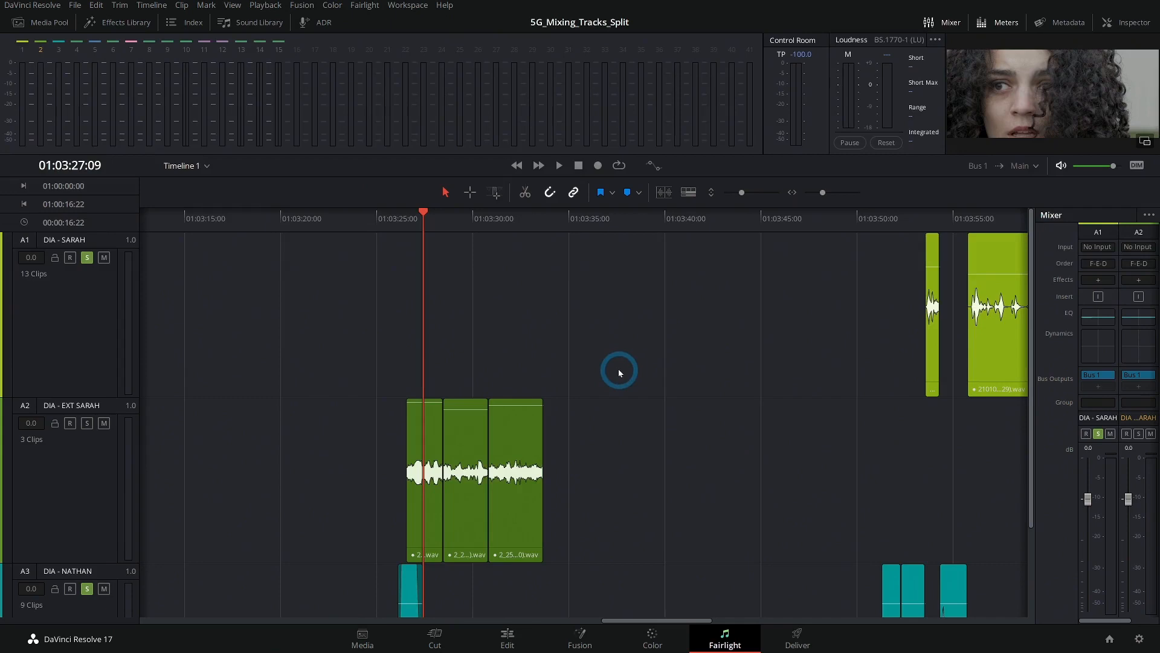
# Step: Solo the DIA - EXT SARAH track and play its normalized clips from 01:03:26:13 to about 01:03:33:10
pyautogui.scroll(-6, 616, 375)
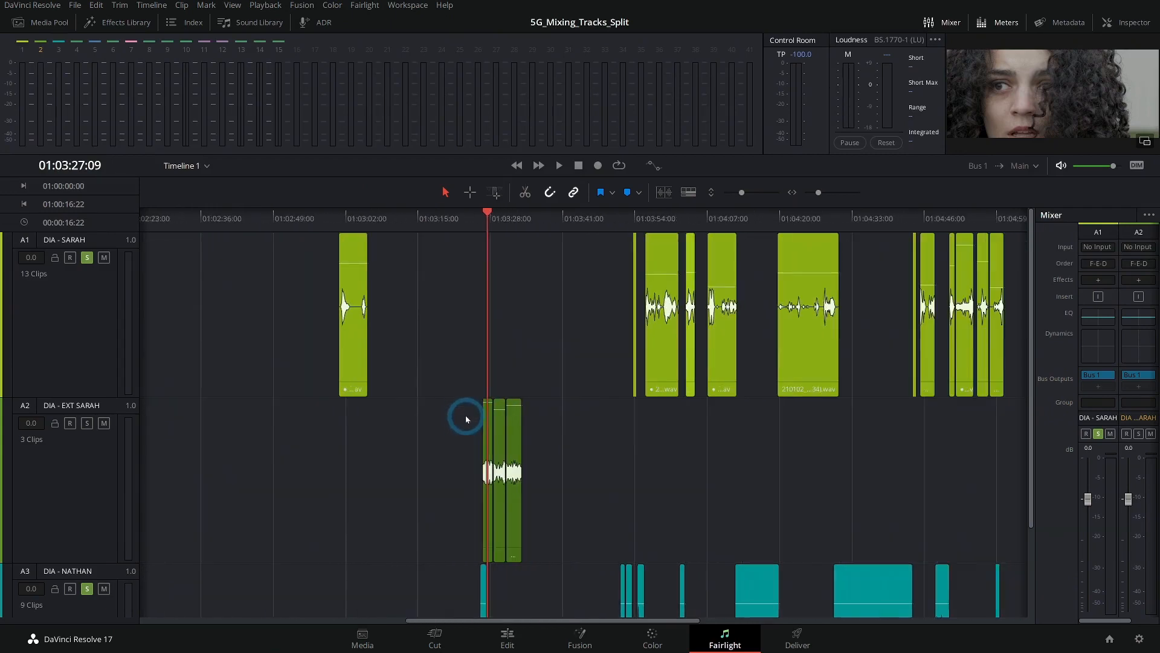
pyautogui.scroll(-3, 664, 369)
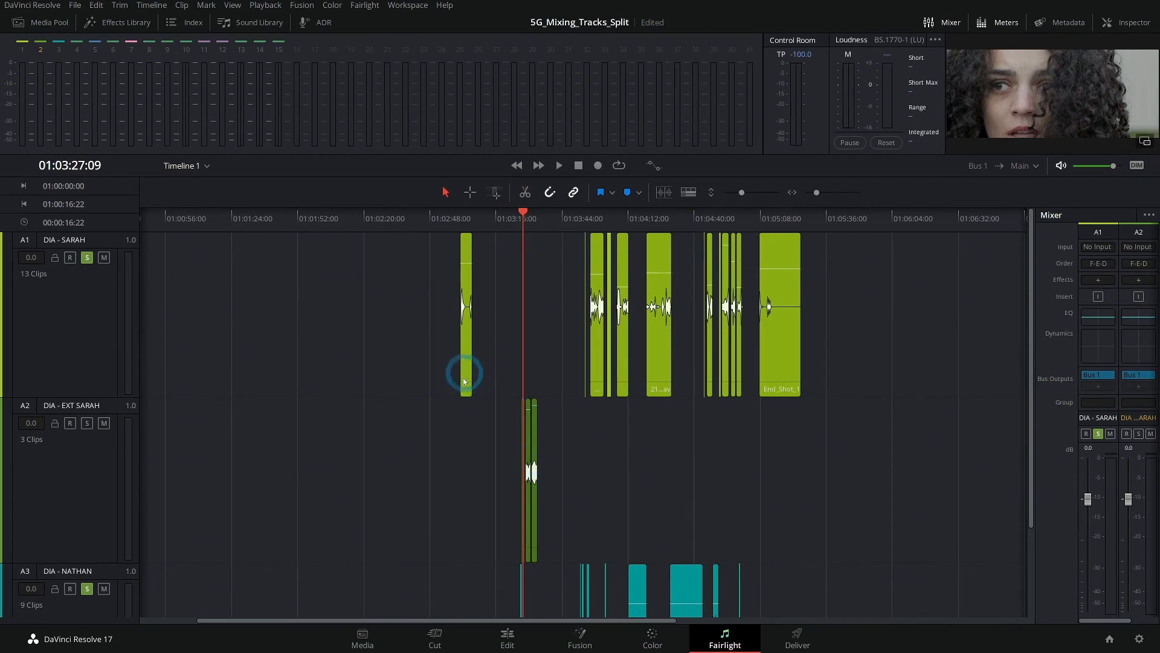
pyautogui.scroll(3, 465, 381)
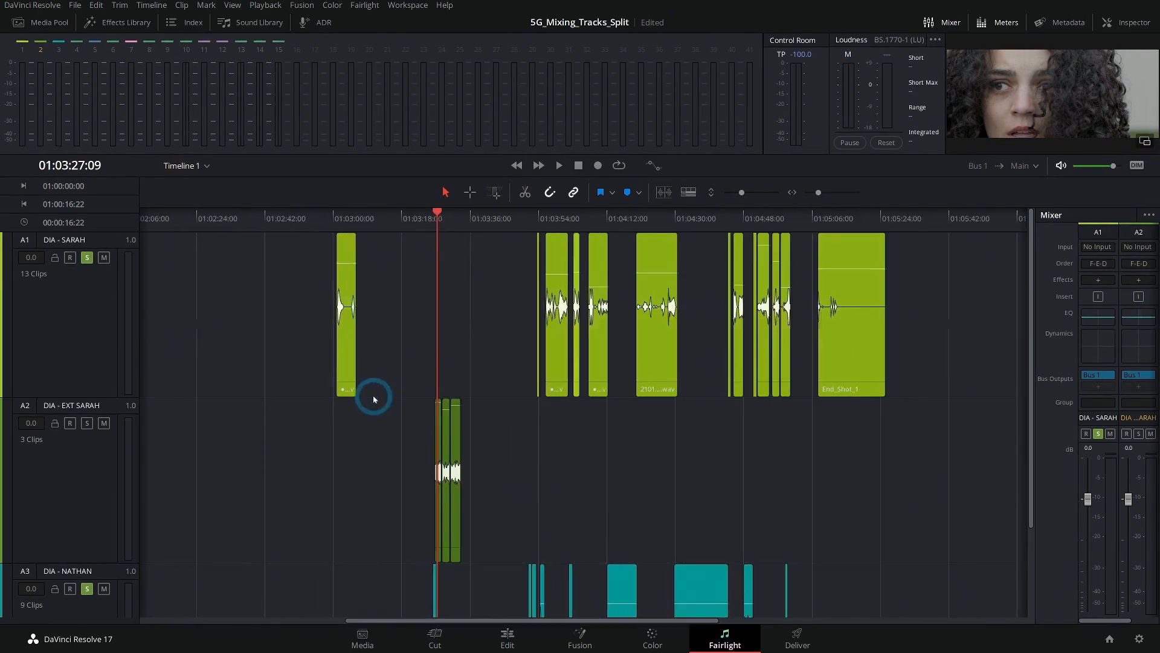
pyautogui.scroll(6, 464, 360)
pyautogui.click(463, 241)
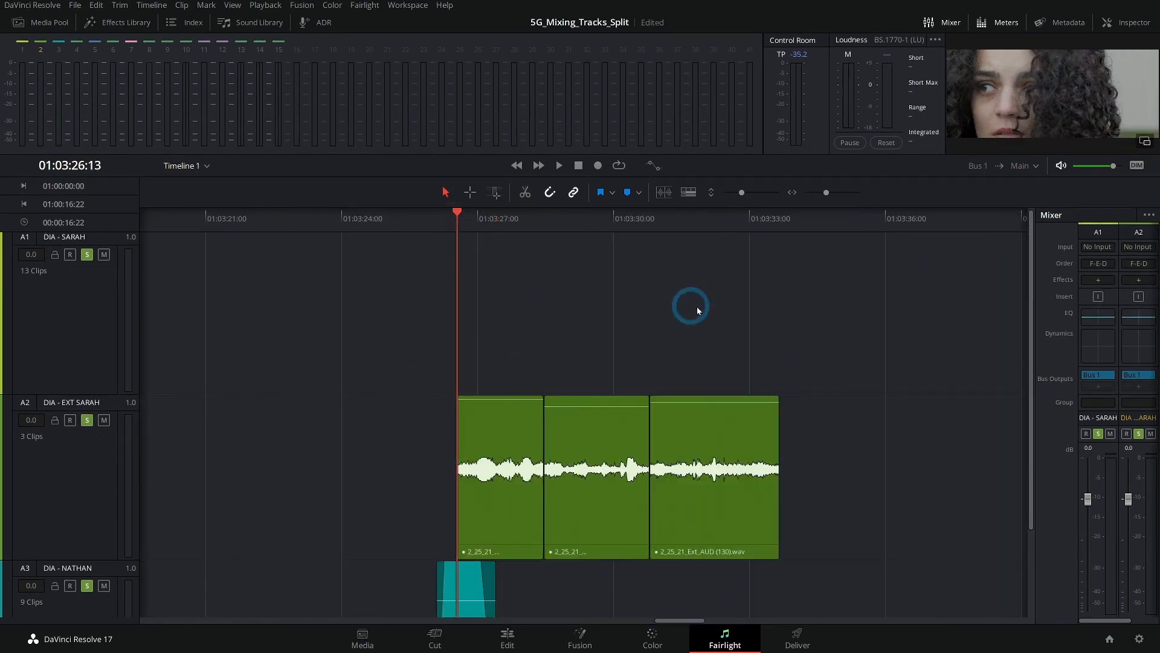
pyautogui.press('space')
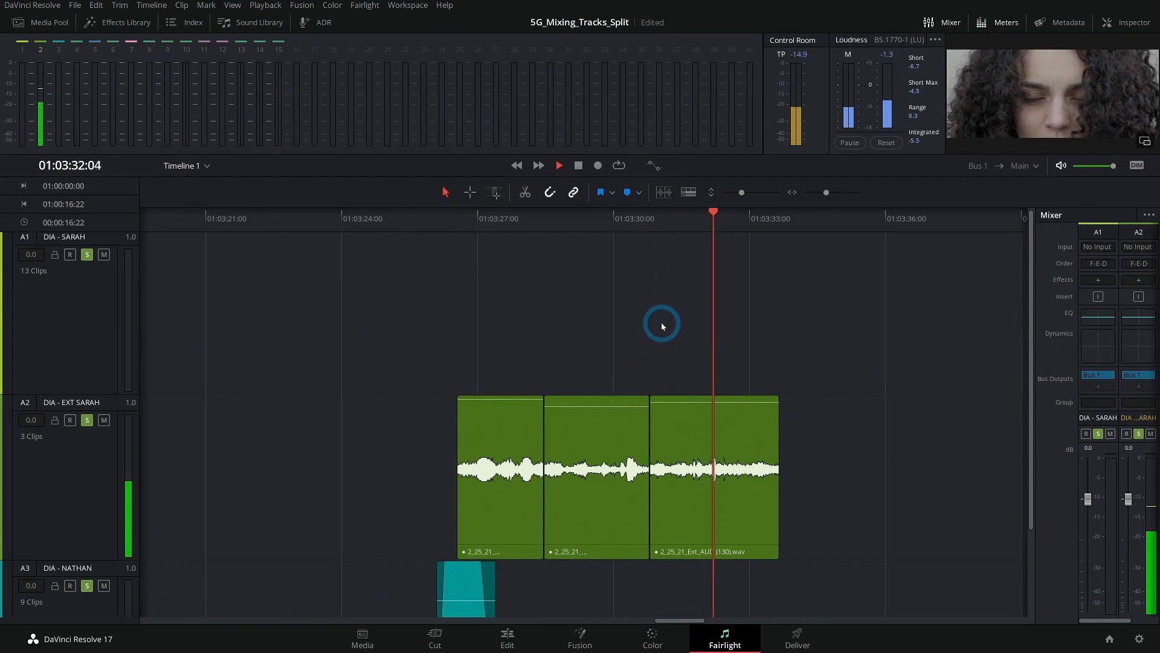
pyautogui.press('space')
# Step: Remove only the Volume attribute from the three DIA - EXT SARAH clips, then deselect them
pyautogui.moveTo(418, 375); pyautogui.dragTo(749, 427)
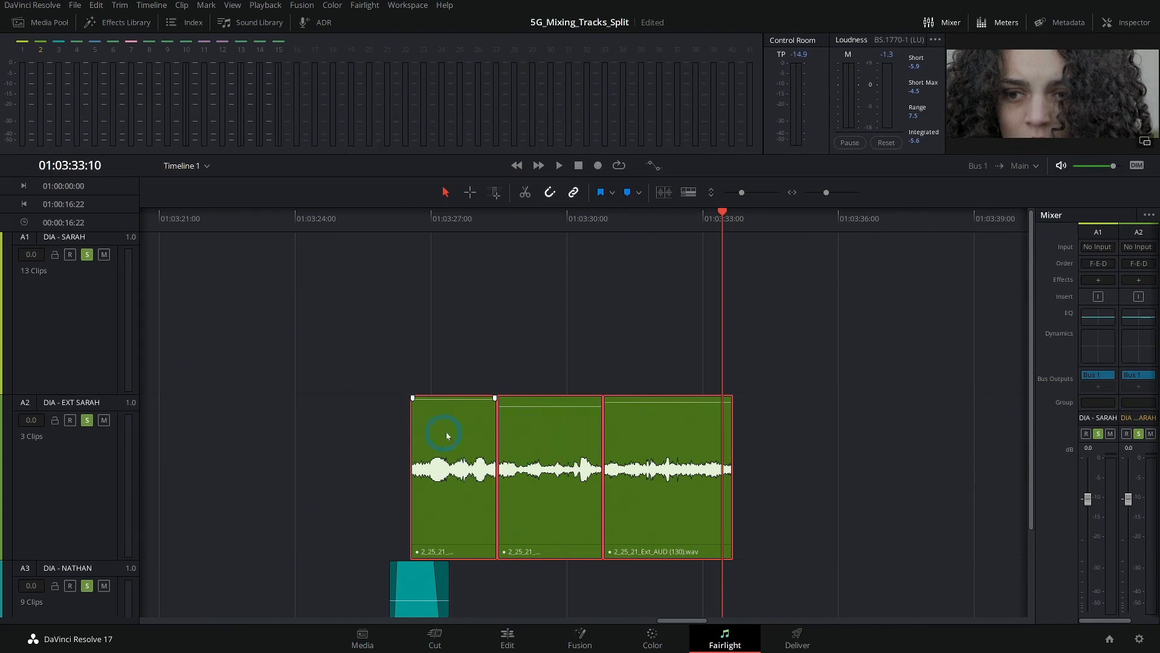
pyautogui.rightClick(541, 432)
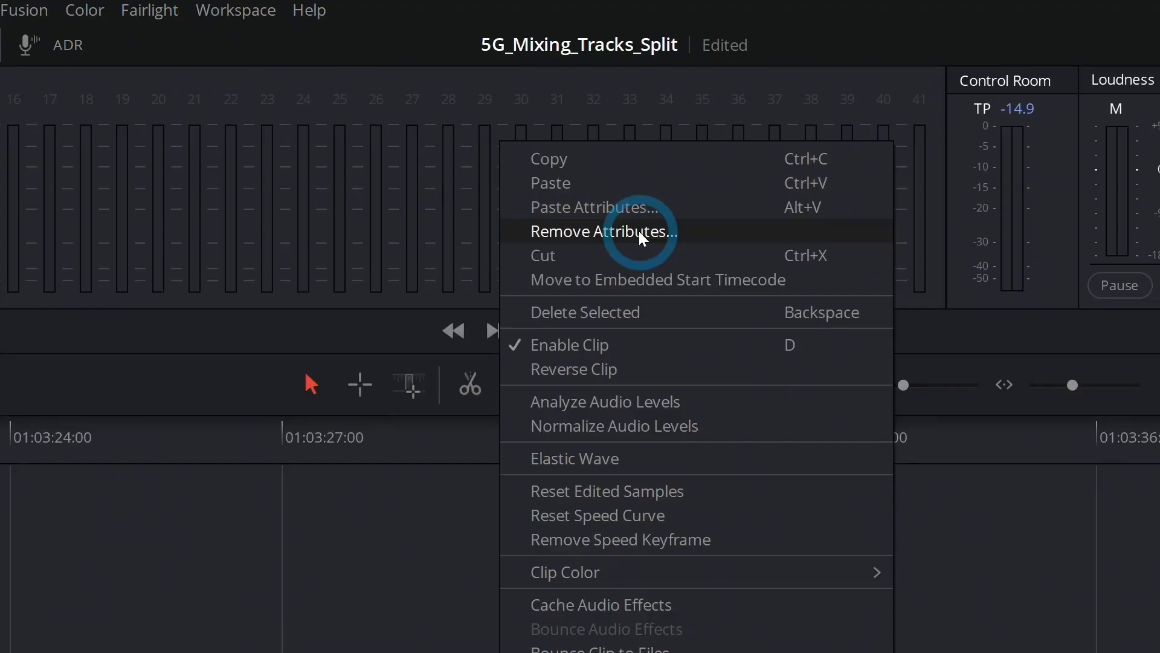
pyautogui.click(639, 231)
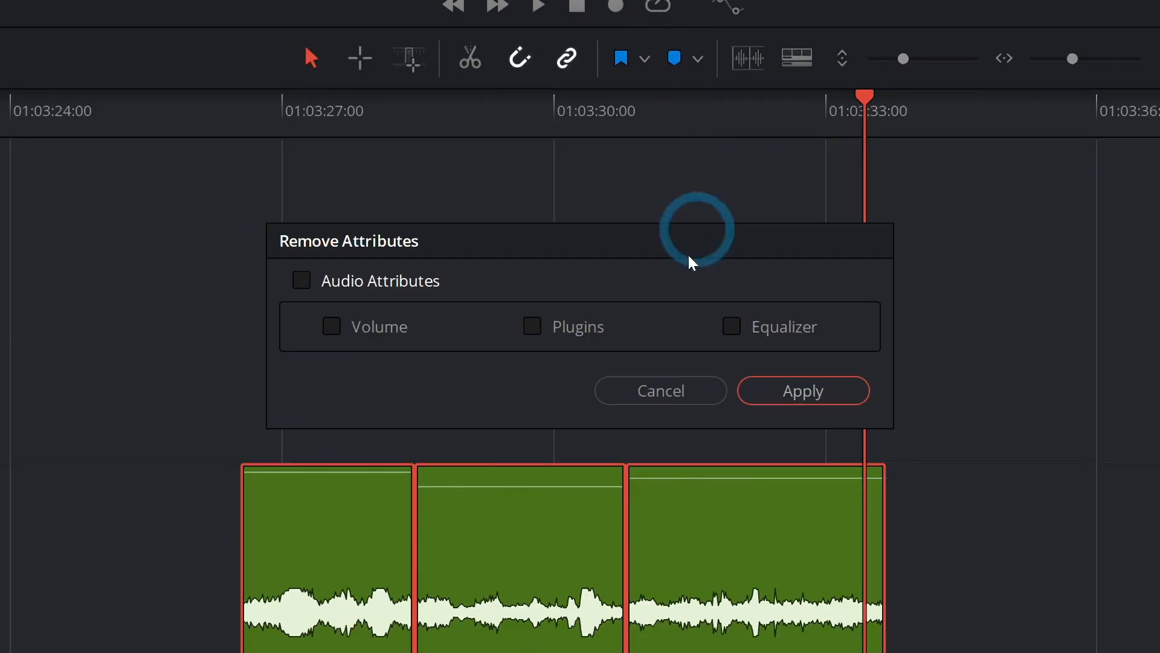
pyautogui.click(378, 340)
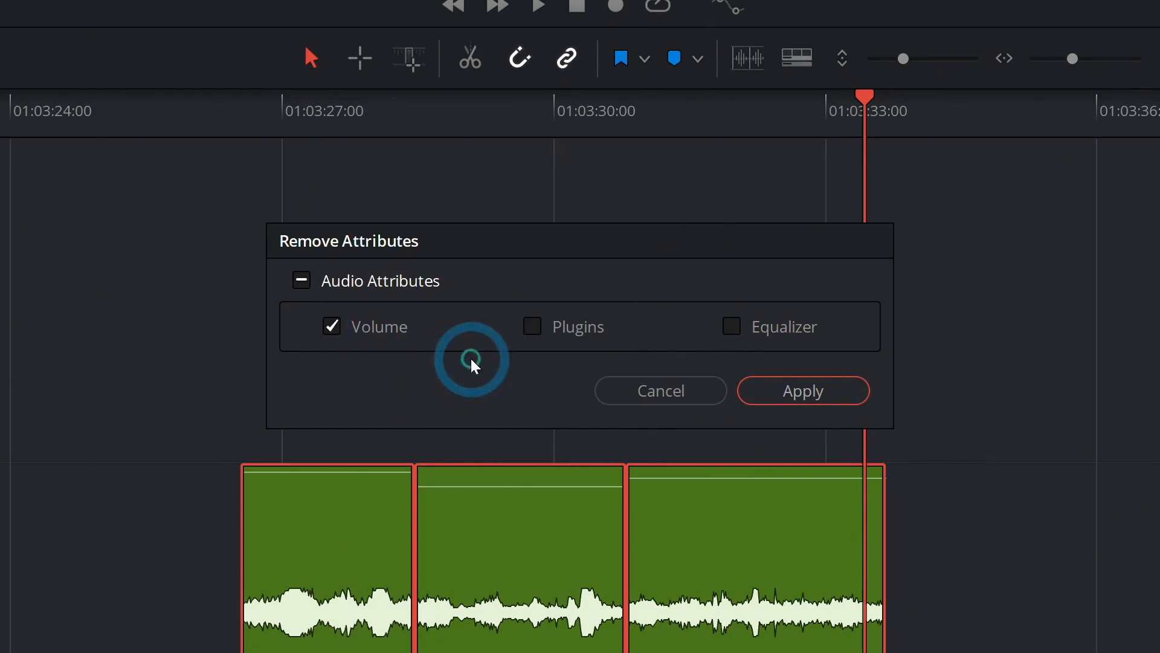
pyautogui.click(820, 402)
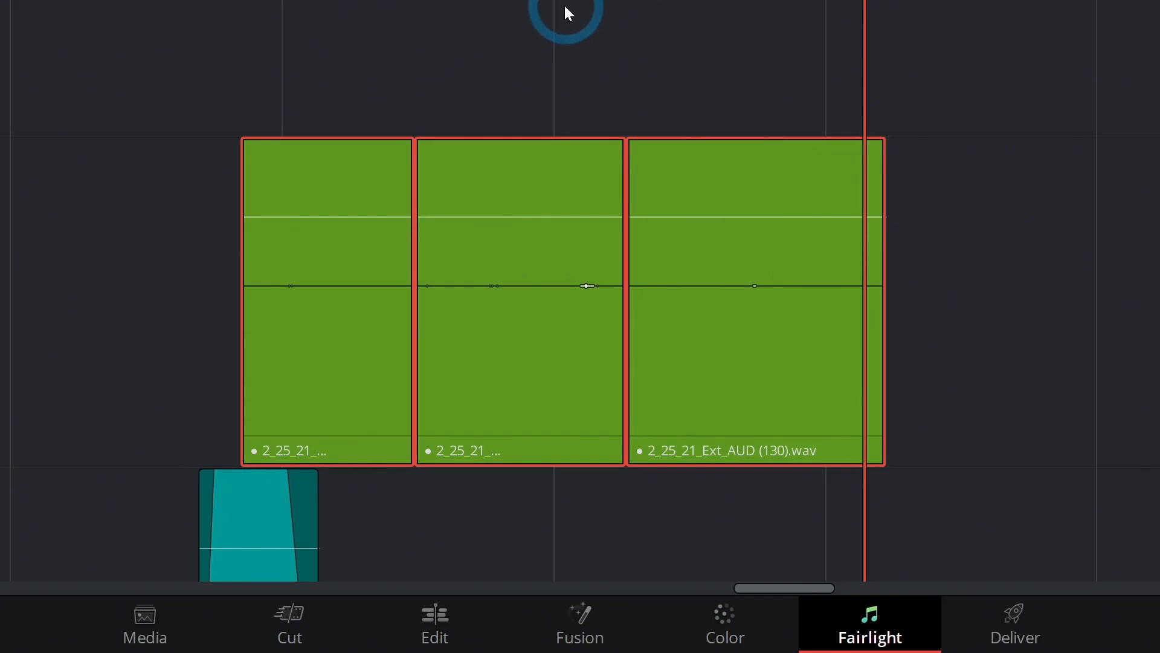
pyautogui.click(565, 7)
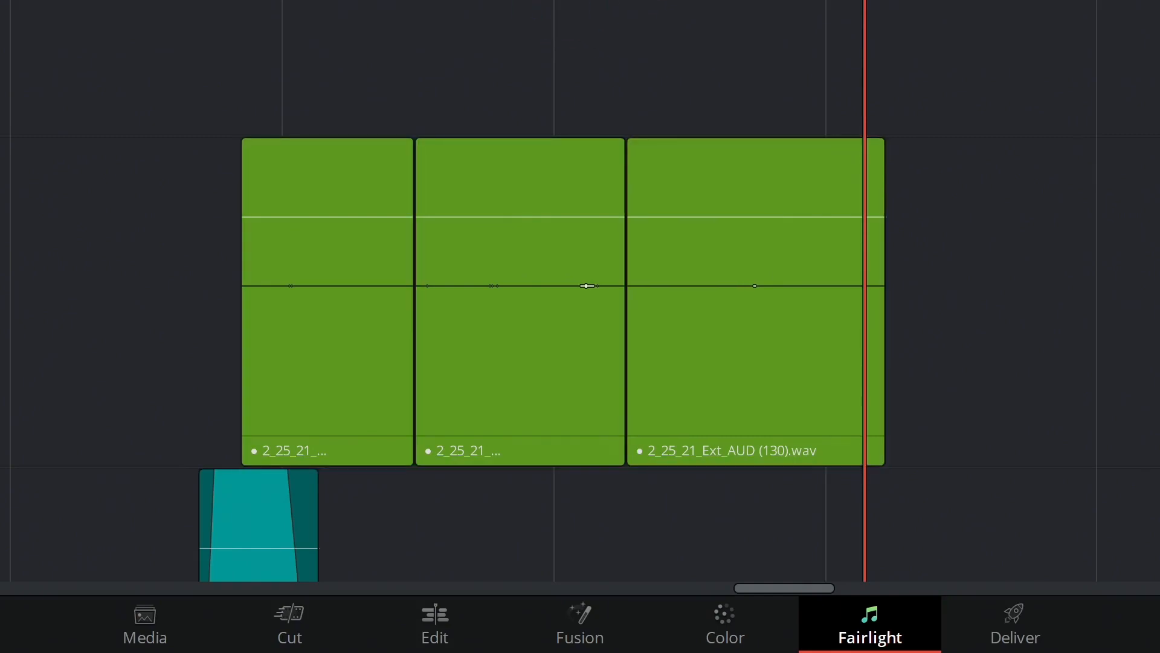
# Step: Play the three A2 clips from the start of the first one into the third at their un-normalized level
pyautogui.click(241, 2)
pyautogui.press('space')
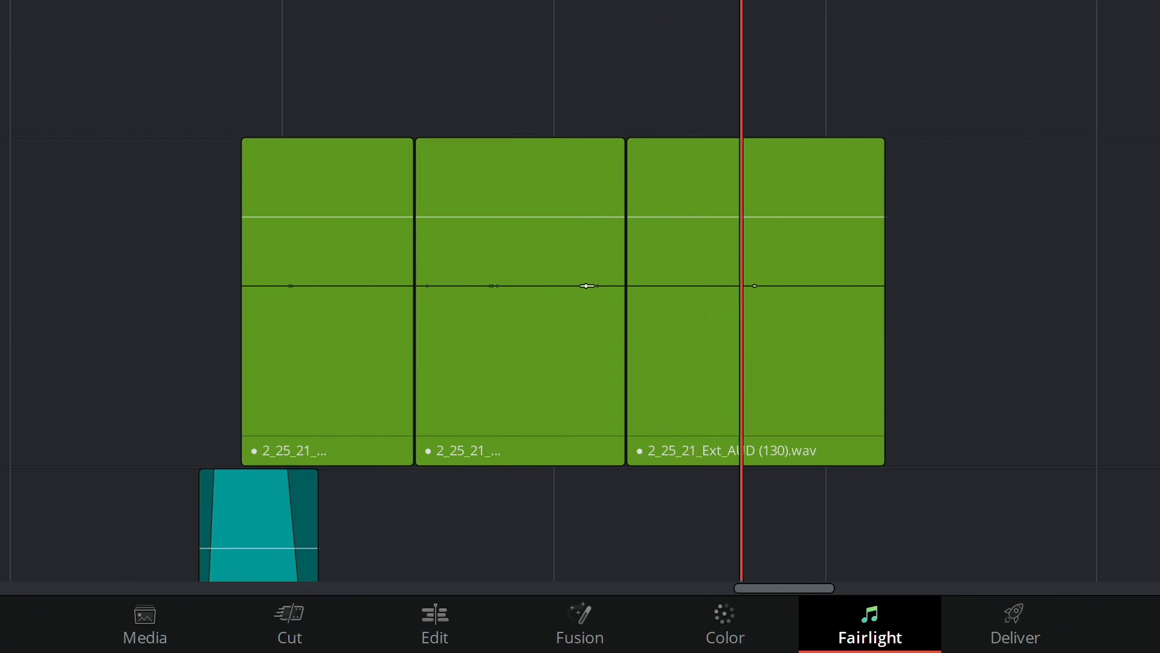
pyautogui.click(548, 24)
pyautogui.scroll(-2, 547, 24)
# Step: Raise the clip volume line of the middle A2 clip slightly and play that clip
pyautogui.click(556, 147)
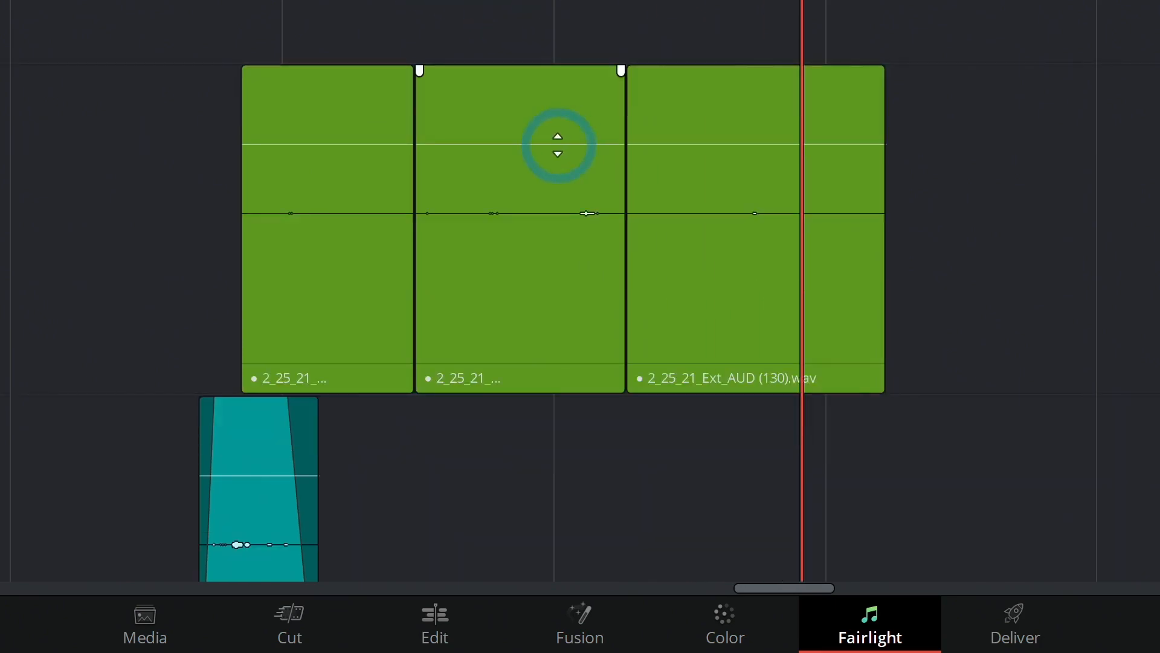
pyautogui.click(718, 103)
pyautogui.click(539, 171)
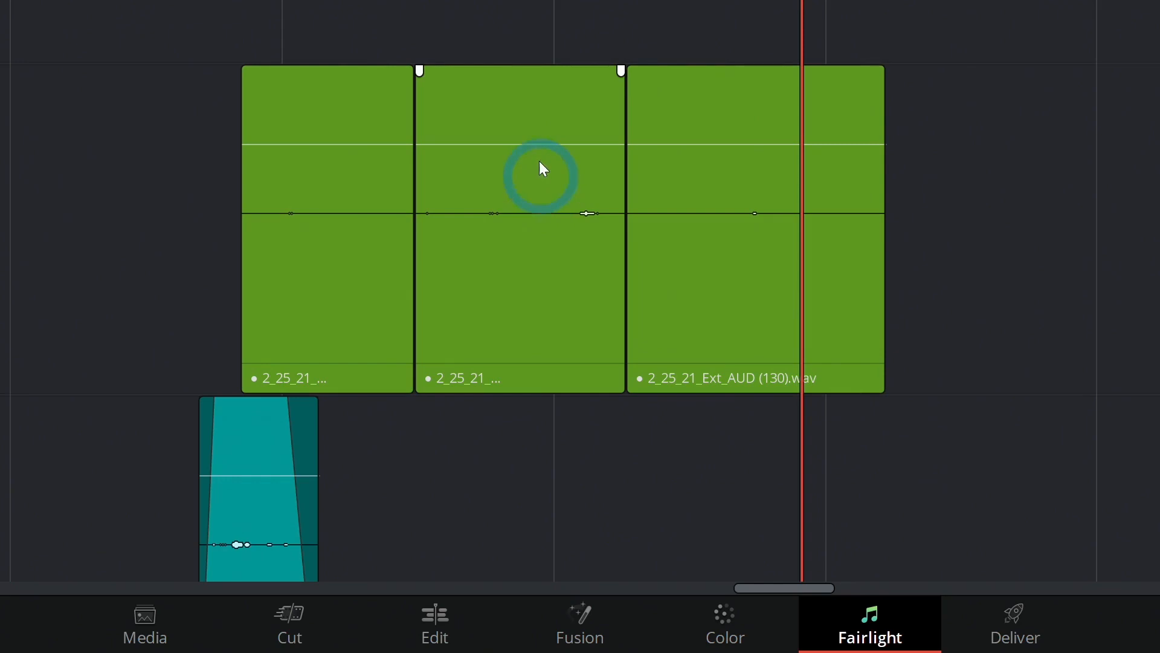
pyautogui.moveTo(536, 146); pyautogui.dragTo(542, 129)
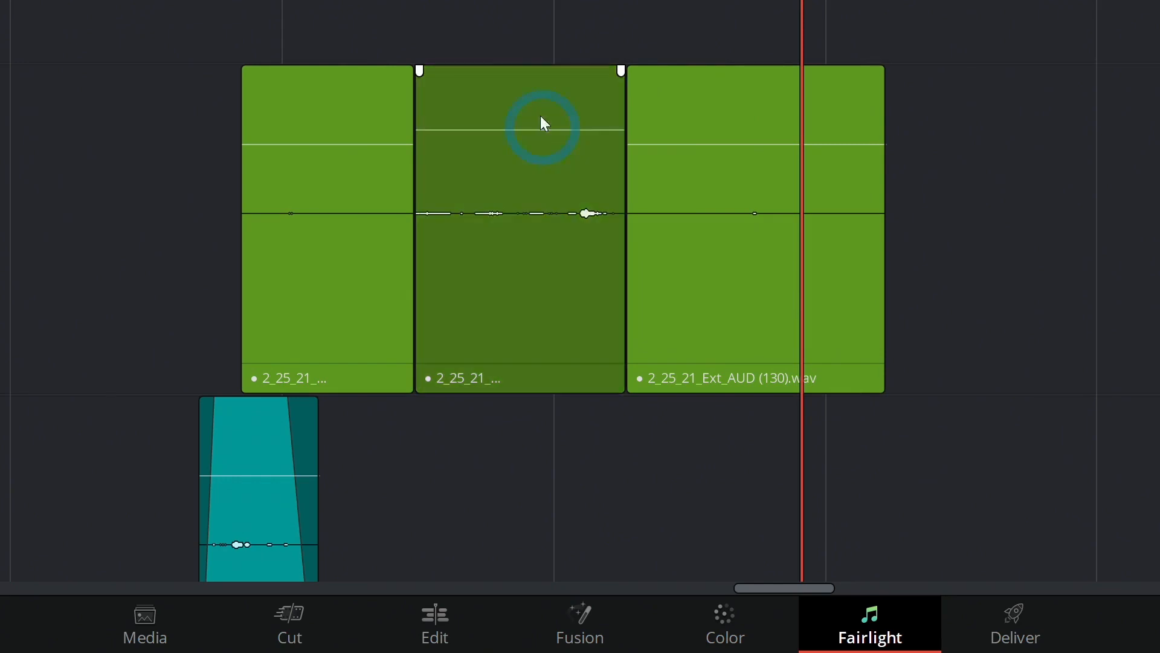
pyautogui.press('space')
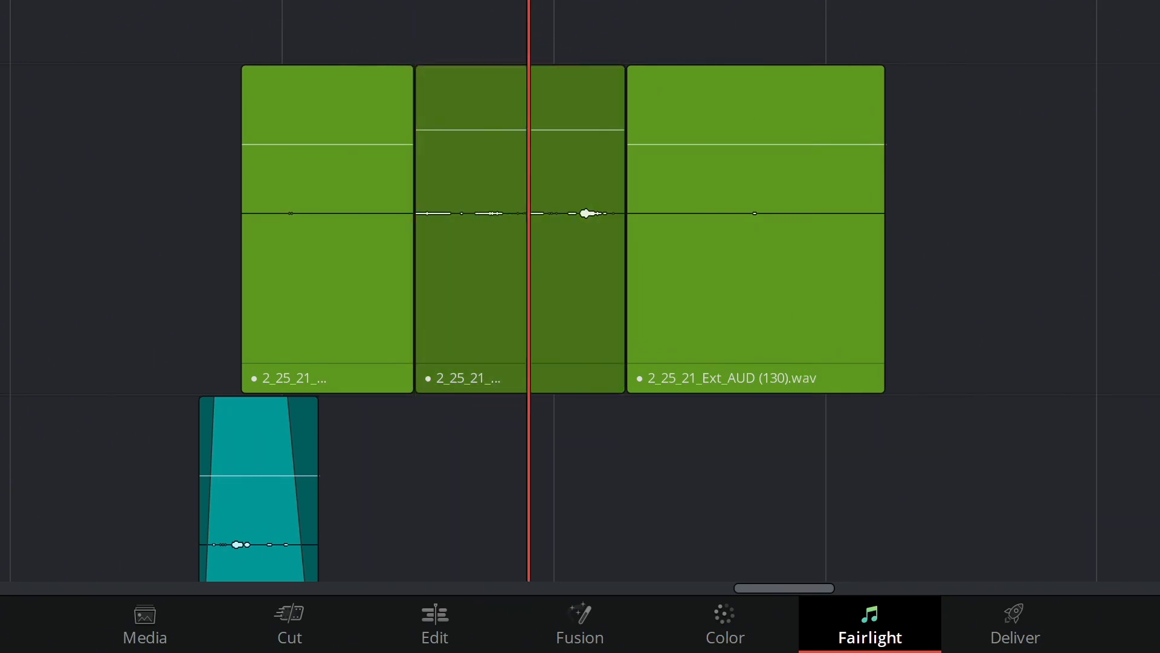
# Step: Try raising the volume line of the third A2 clip, then undo that change
pyautogui.click(660, 162)
pyautogui.moveTo(664, 147); pyautogui.dragTo(660, 130)
pyautogui.hotkey('ctrl', 'z')
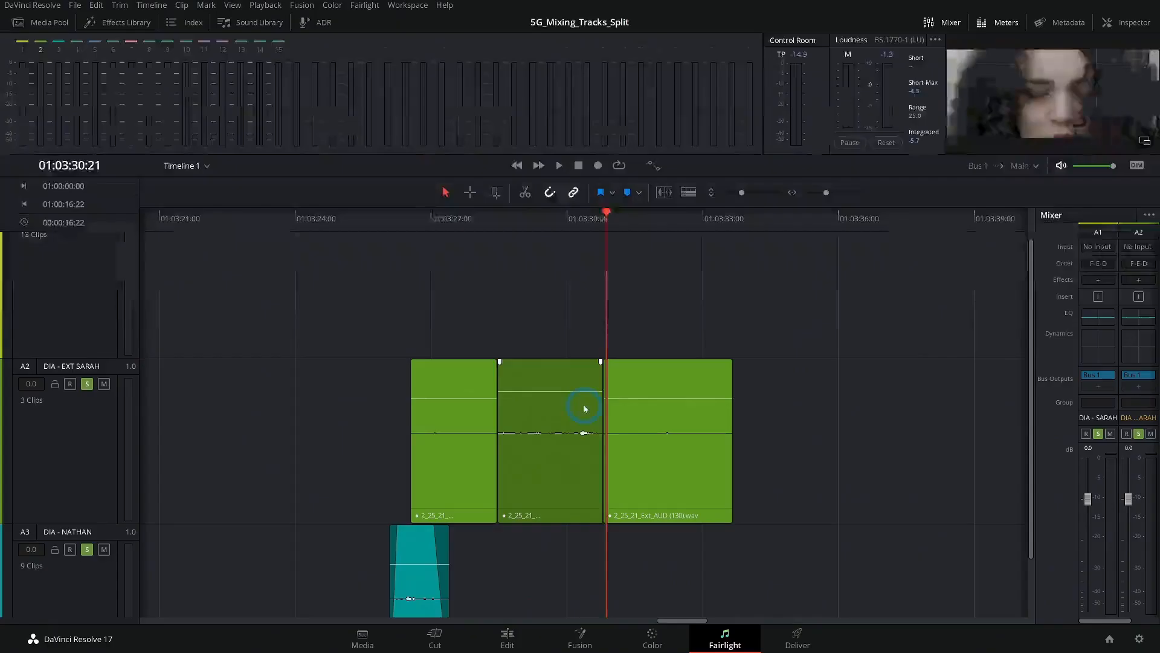
# Step: Place the playhead at 01:03:28:11 on the start of the middle A2 clip and widen the mixer to include the A3 channel
pyautogui.click(425, 226)
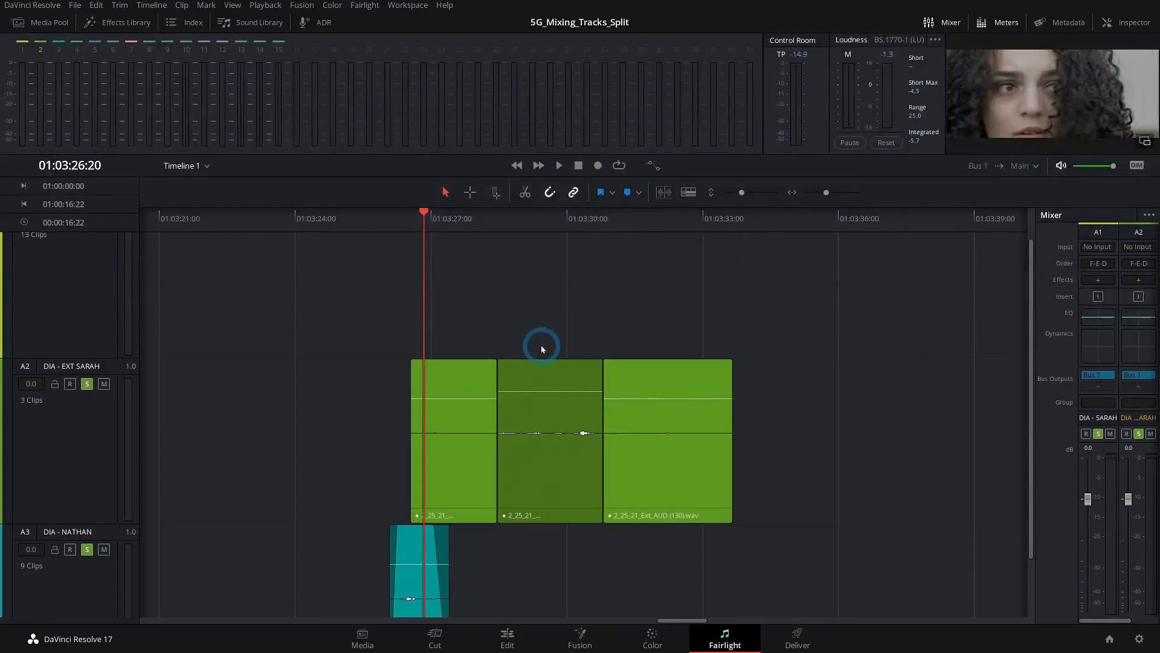
pyautogui.moveTo(476, 341); pyautogui.dragTo(573, 345)
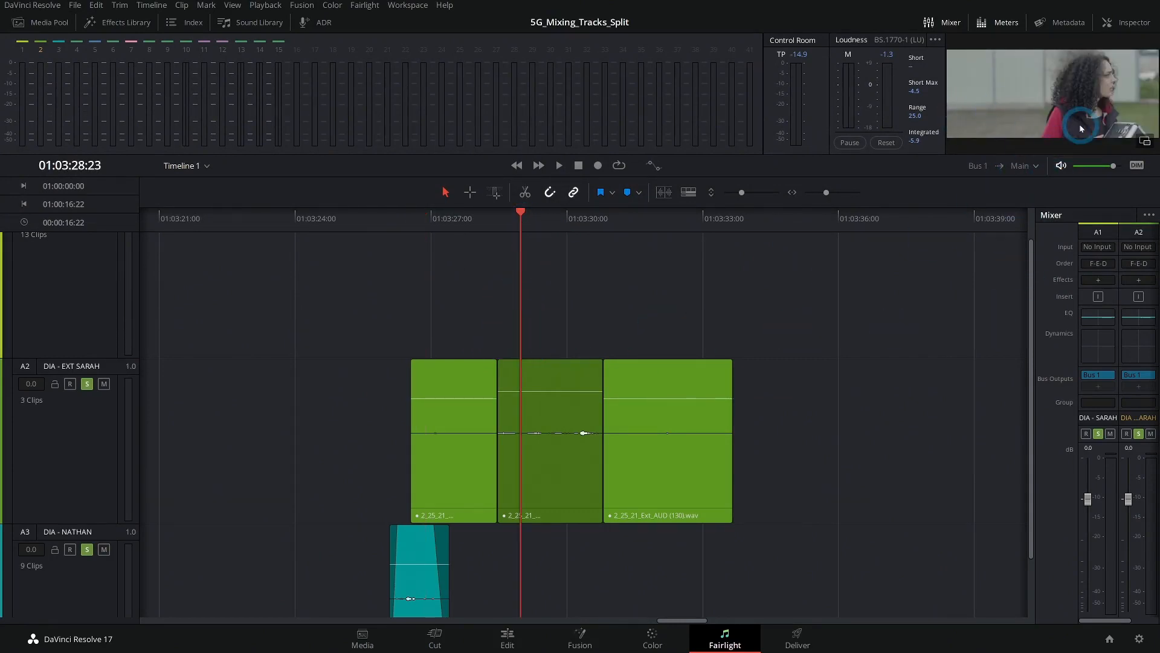
pyautogui.moveTo(511, 219); pyautogui.dragTo(499, 219)
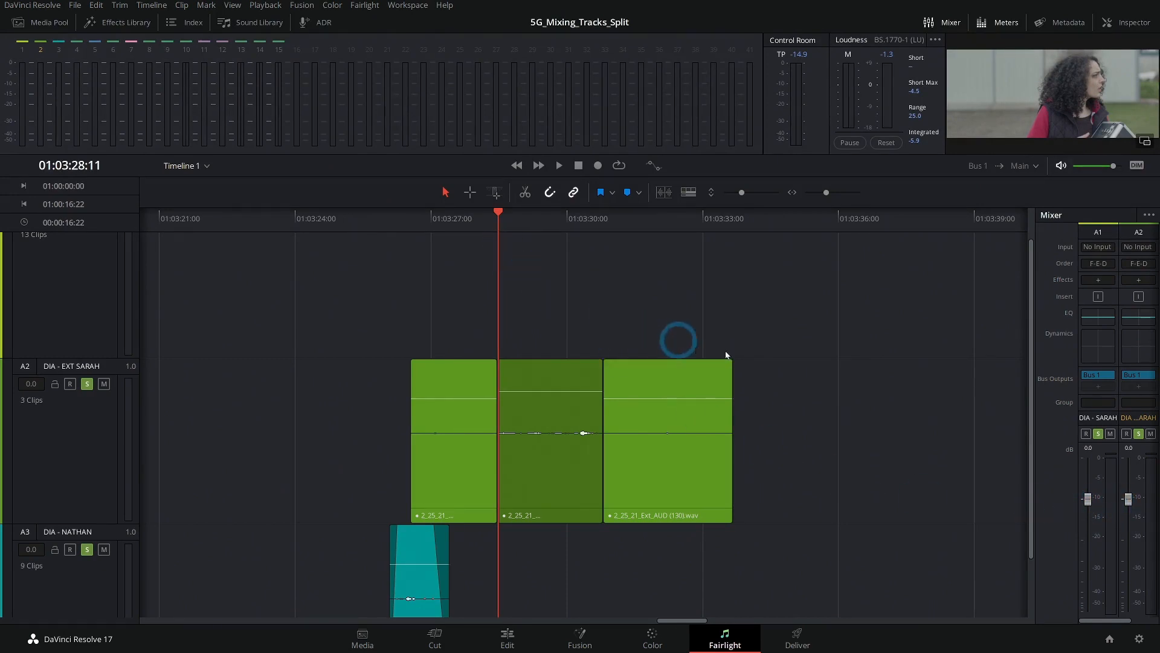
pyautogui.moveTo(1036, 335); pyautogui.dragTo(995, 329)
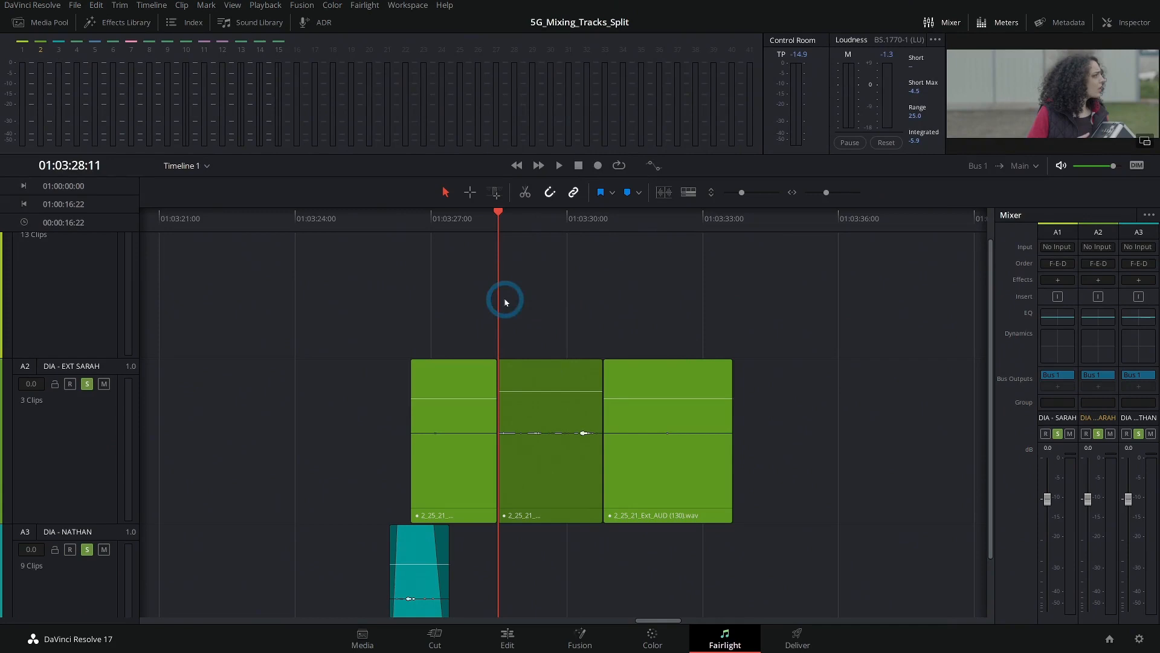
# Step: Play the middle A2 clip, raise its volume line to 10.6 dB, and play it again from its start
pyautogui.press('space')
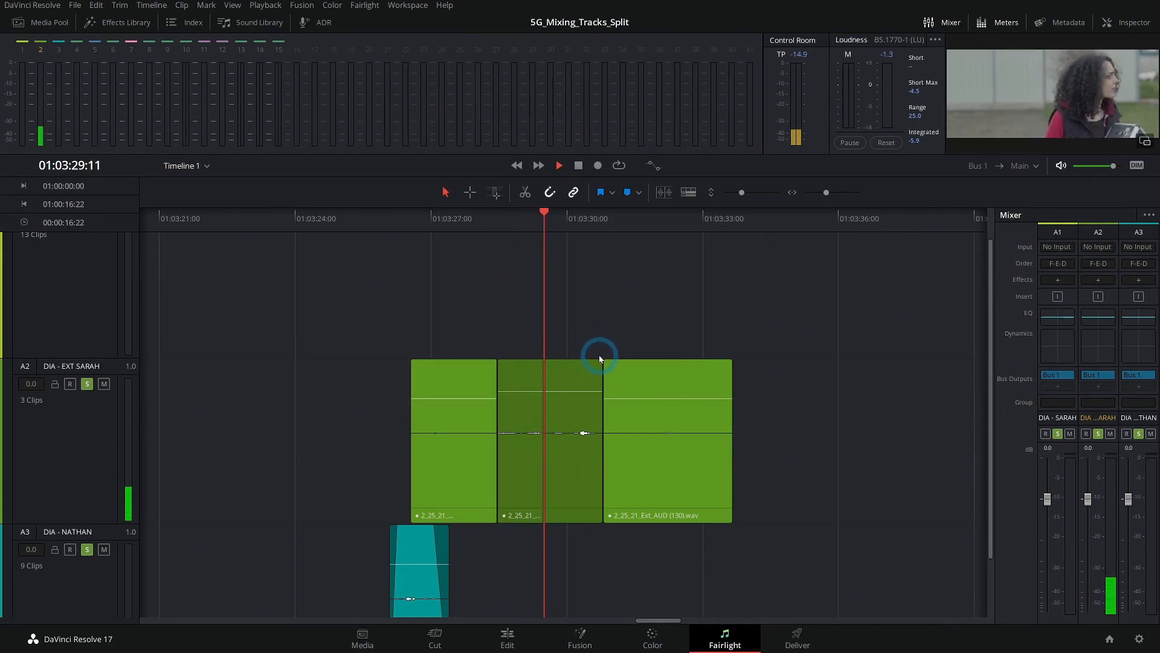
pyautogui.press('space')
pyautogui.moveTo(561, 393); pyautogui.dragTo(562, 385)
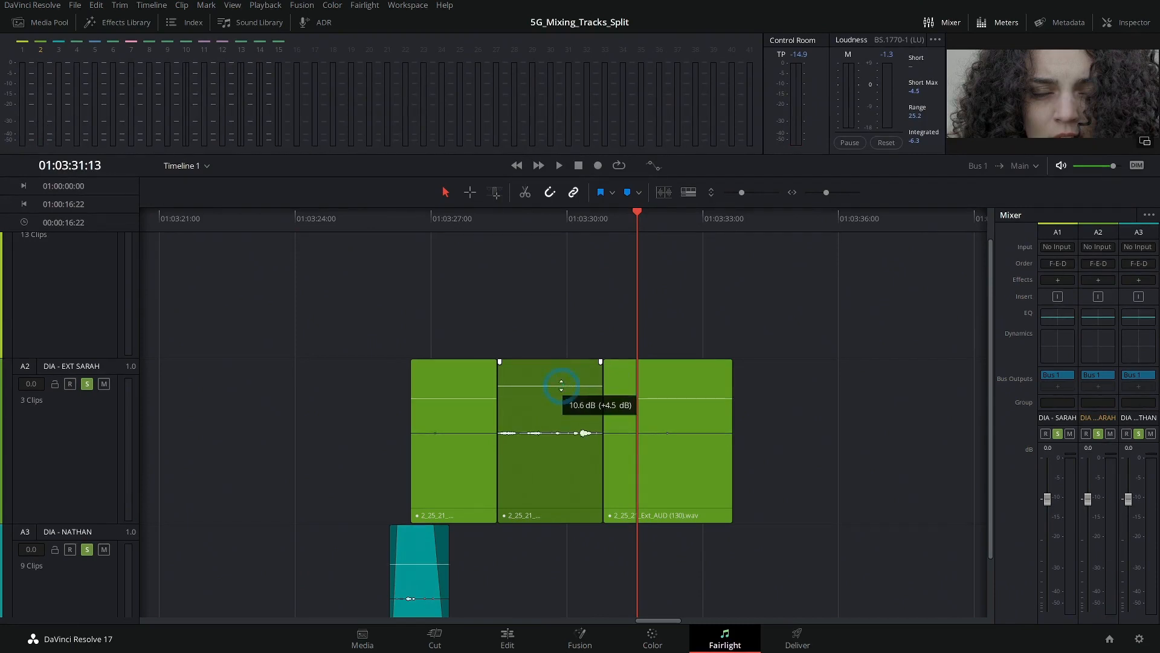
pyautogui.click(499, 237)
pyautogui.press('space')
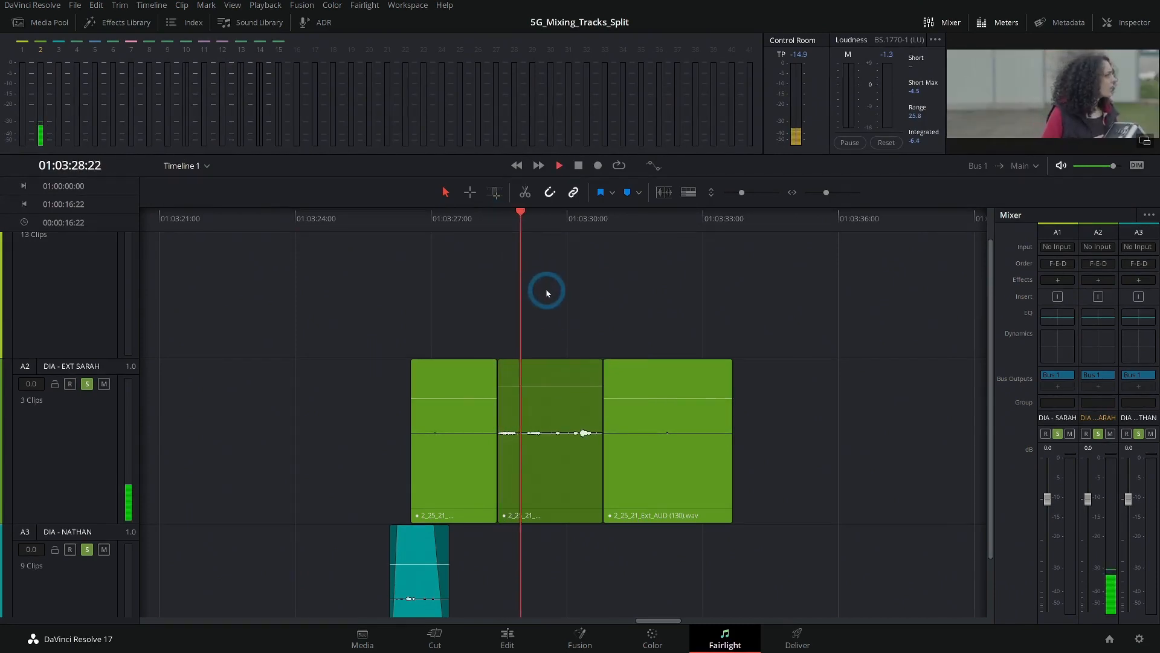
pyautogui.press('space')
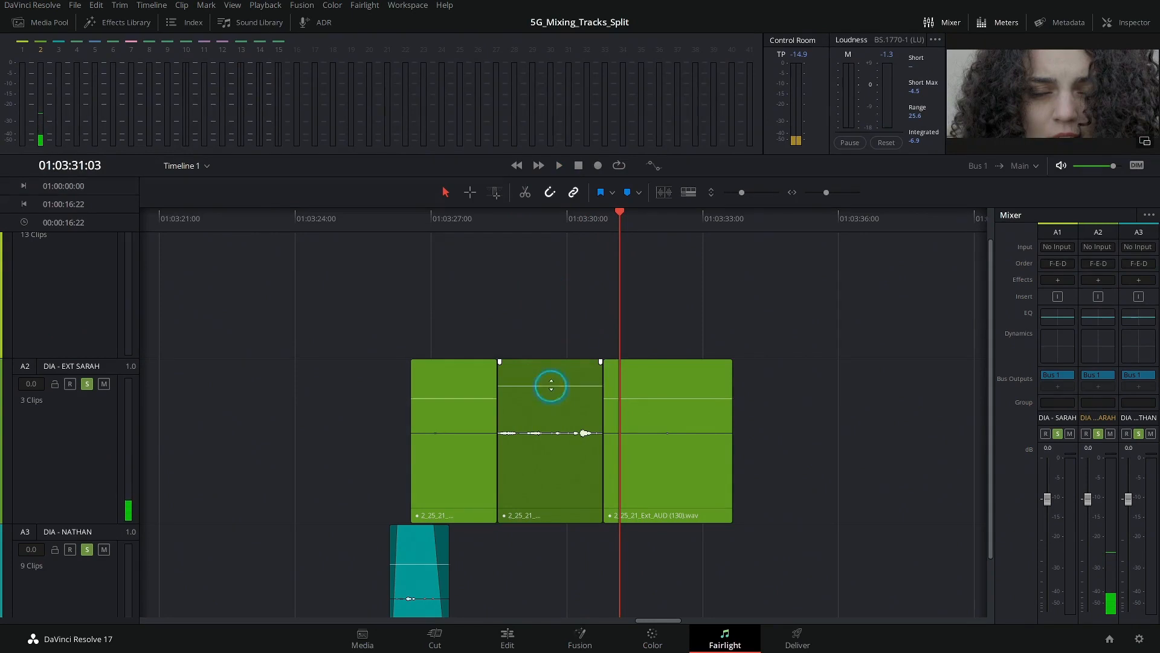
# Step: Raise the middle A2 clip's volume line slightly further and play that clip twice from its start
pyautogui.click(495, 222)
pyautogui.press('space')
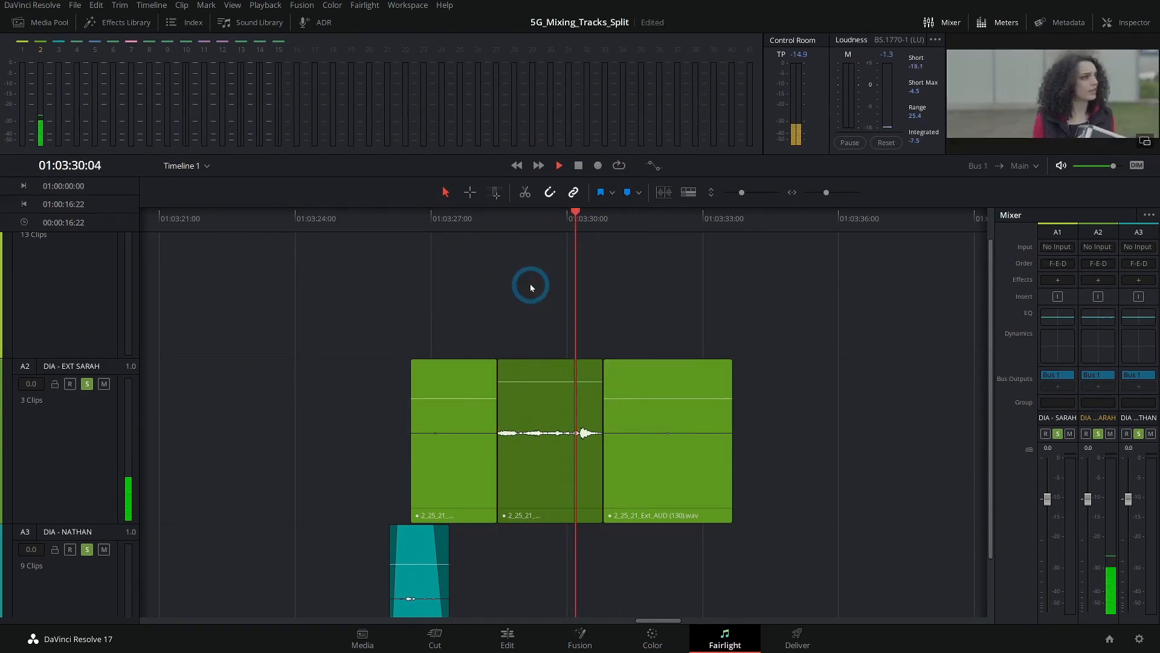
pyautogui.press('space')
pyautogui.click(573, 368)
pyautogui.click(566, 356)
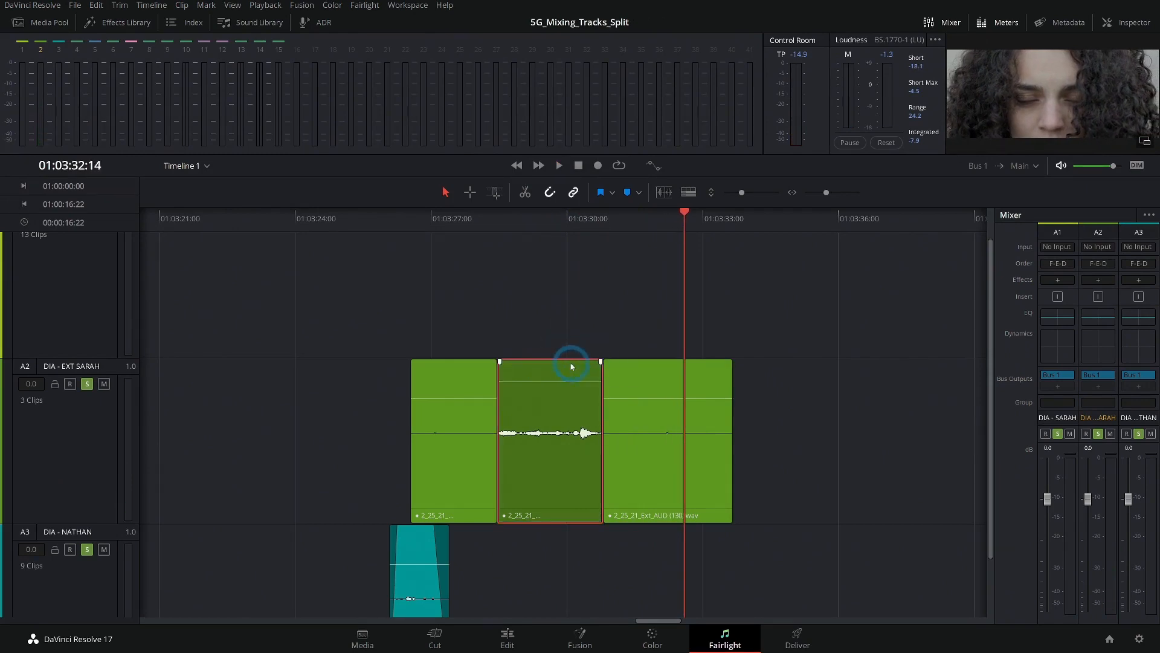
pyautogui.click(500, 215)
pyautogui.click(542, 285)
pyautogui.press('space')
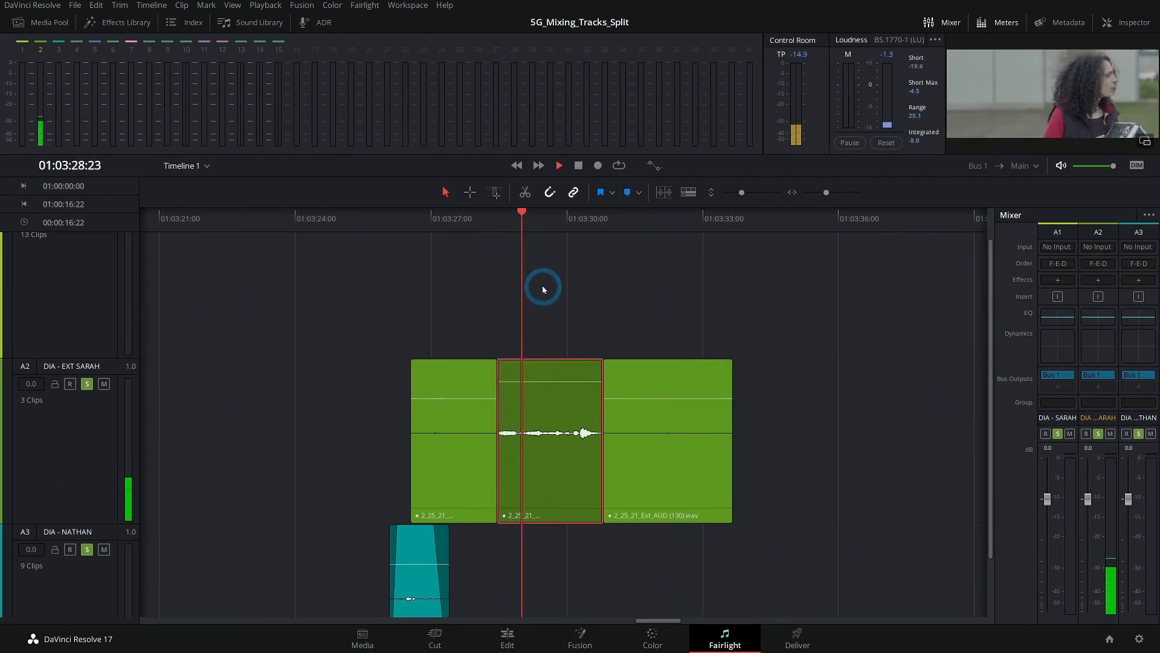
pyautogui.press('space')
# Step: Copy the middle A2 clip and paste only its Volume attribute onto all three A2 clips
pyautogui.click(557, 382)
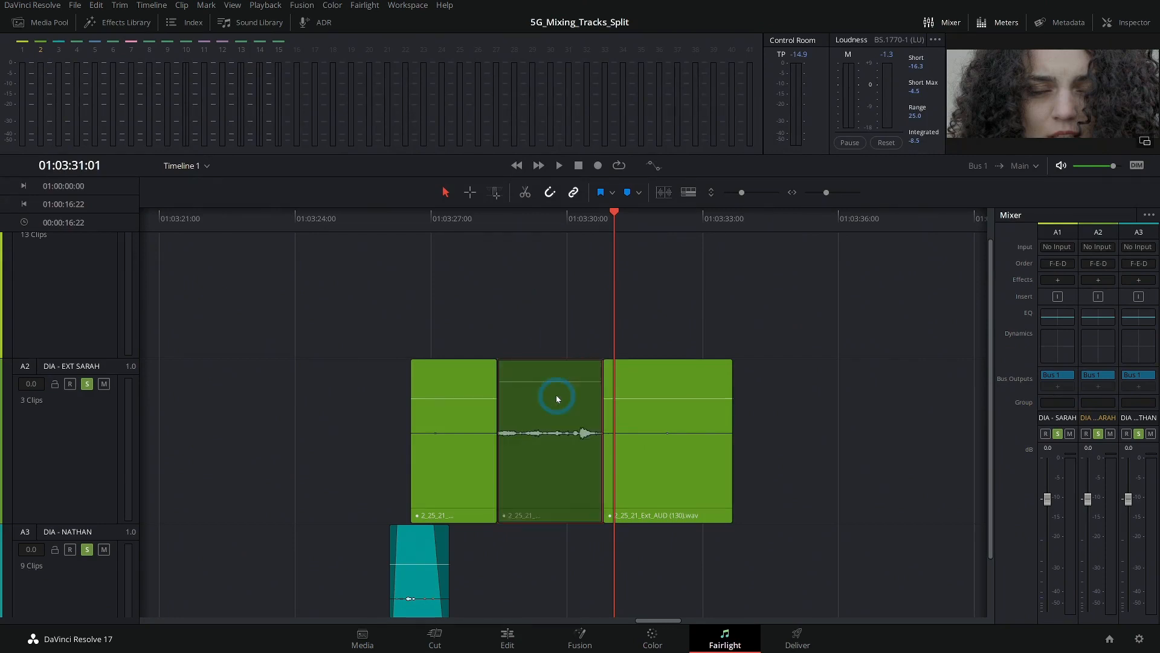
pyautogui.click(554, 329)
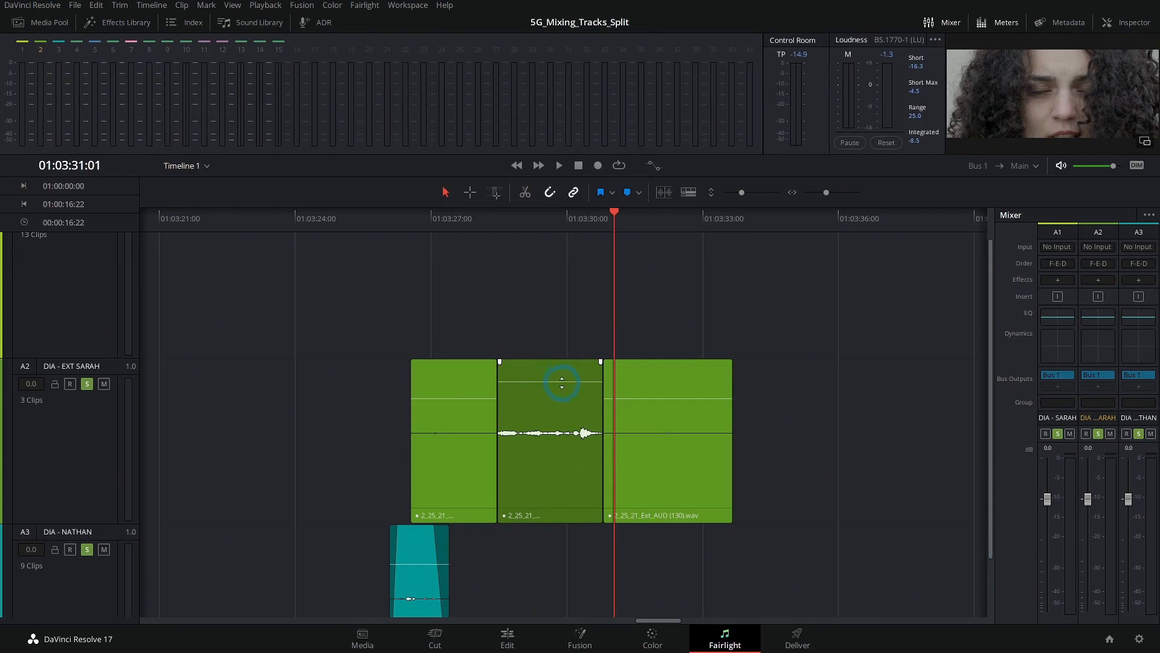
pyautogui.moveTo(368, 298); pyautogui.dragTo(762, 430)
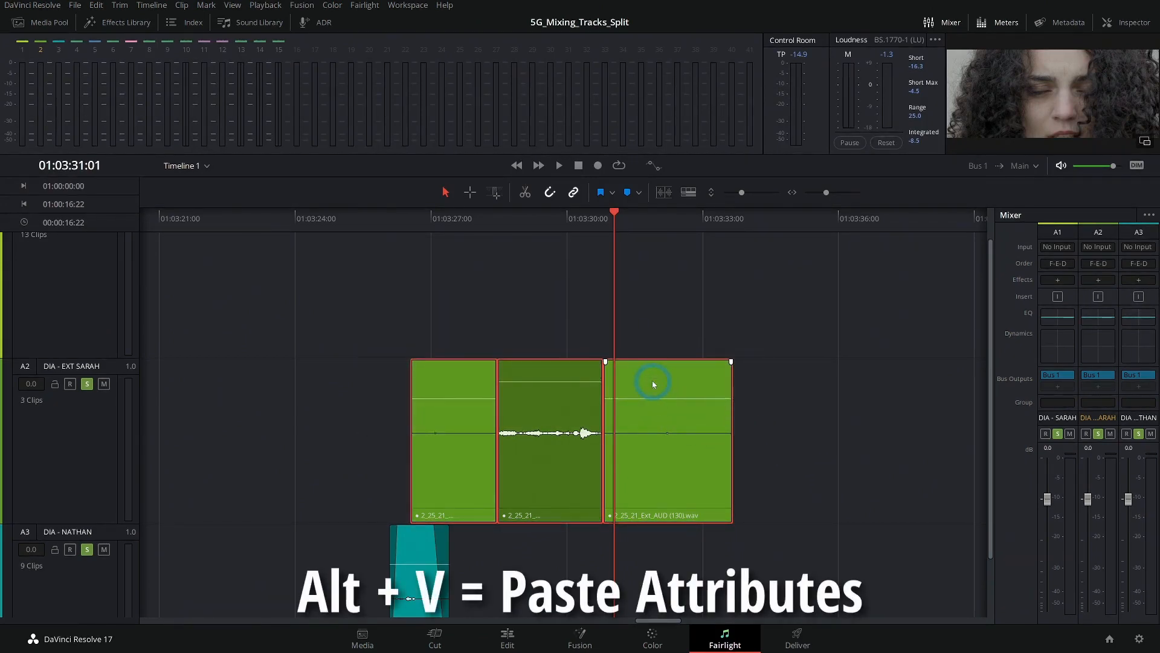
pyautogui.hotkey('alt', 'v')
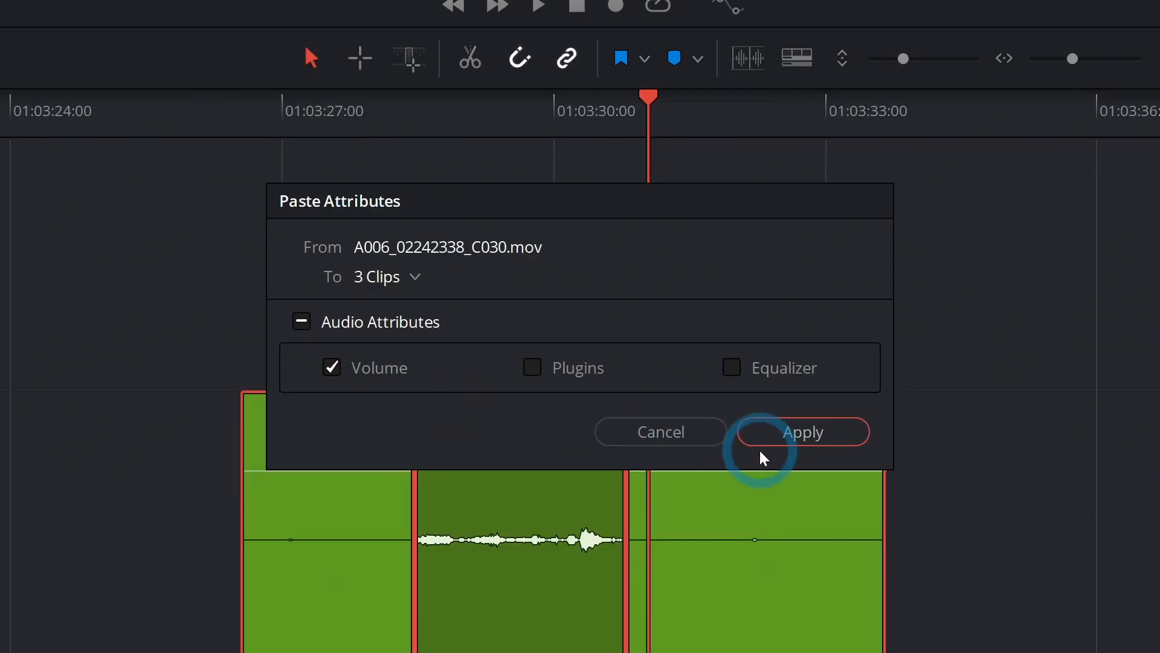
pyautogui.click(790, 433)
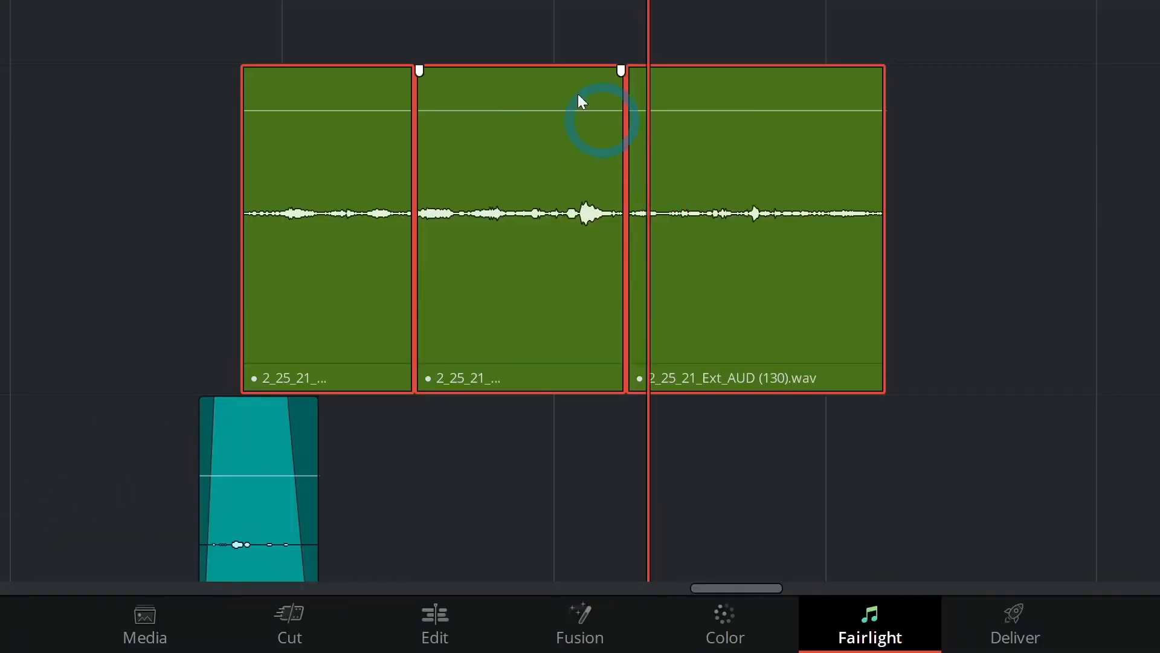
# Step: Play the three levelled A2 clips from the start of the first one, then replay the beginning of the first clip
pyautogui.click(472, 278)
pyautogui.click(240, 114)
pyautogui.press('Up')
pyautogui.press('space')
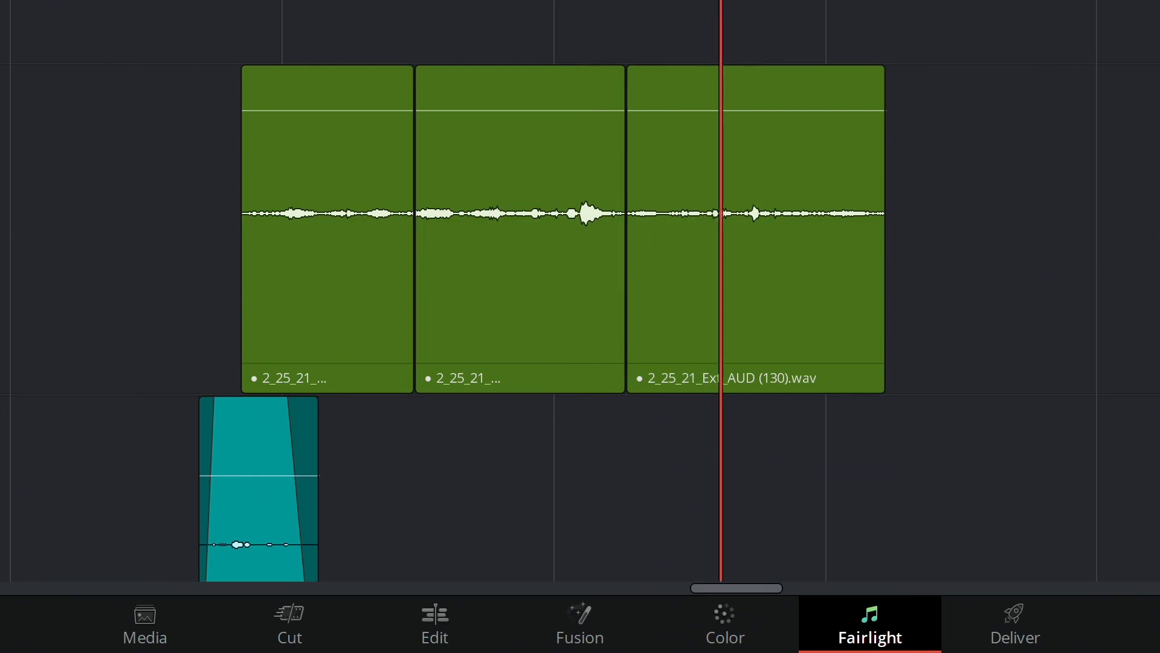
pyautogui.press('space')
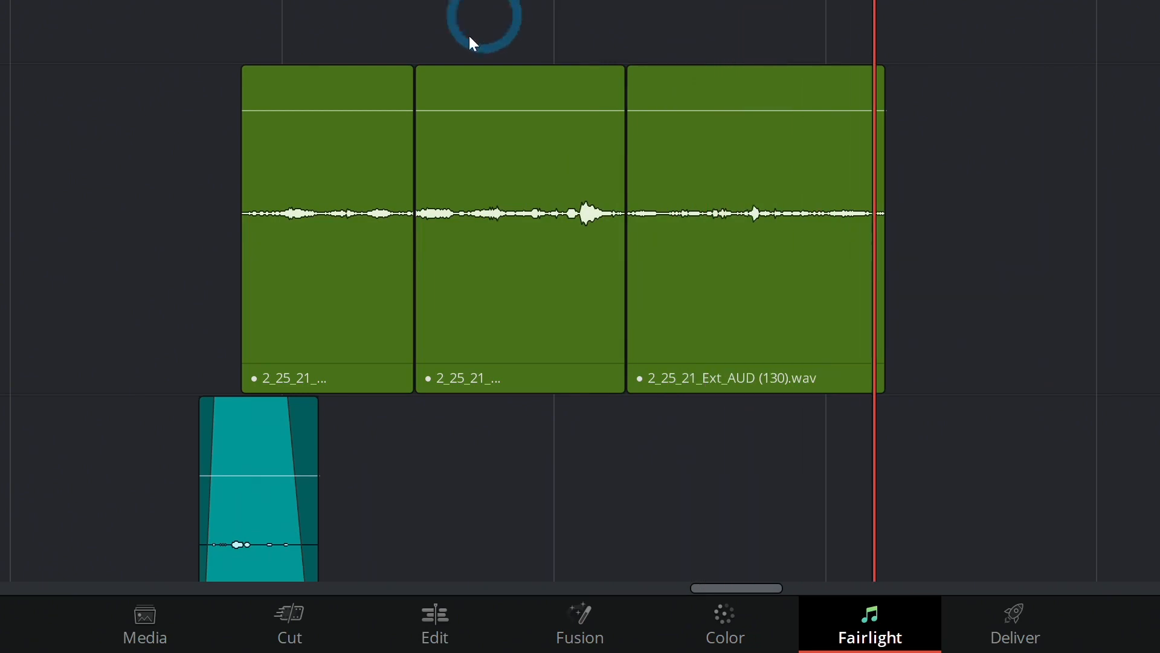
pyautogui.scroll(-3, 417, 78)
pyautogui.press('Home')
pyautogui.press('space')
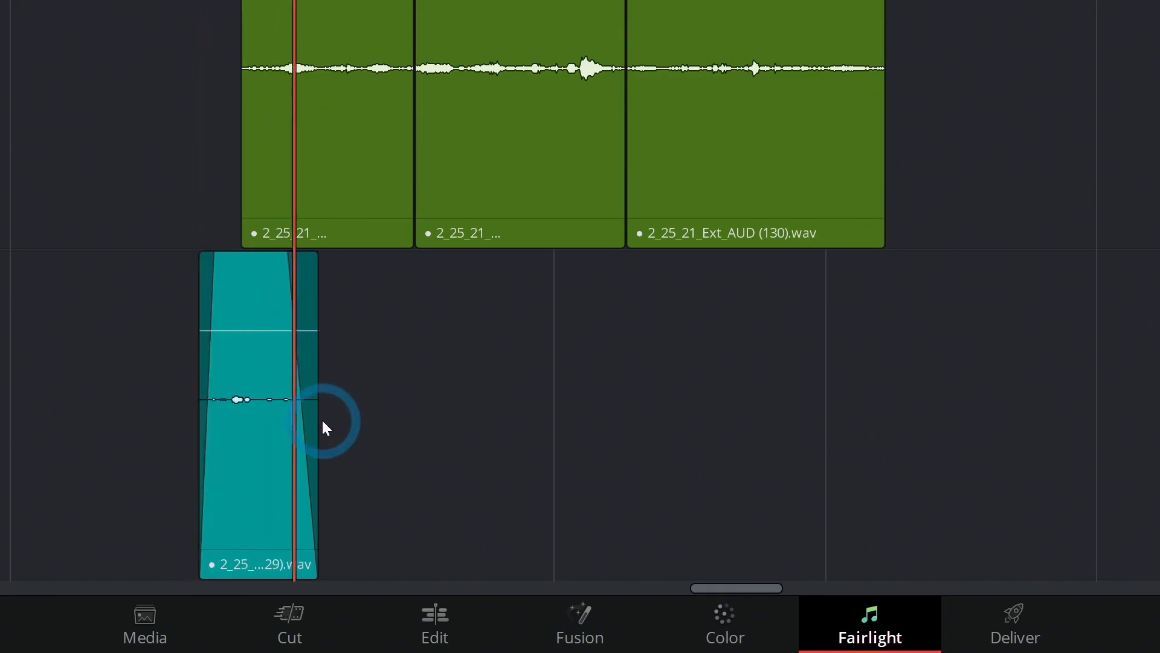
pyautogui.press('space')
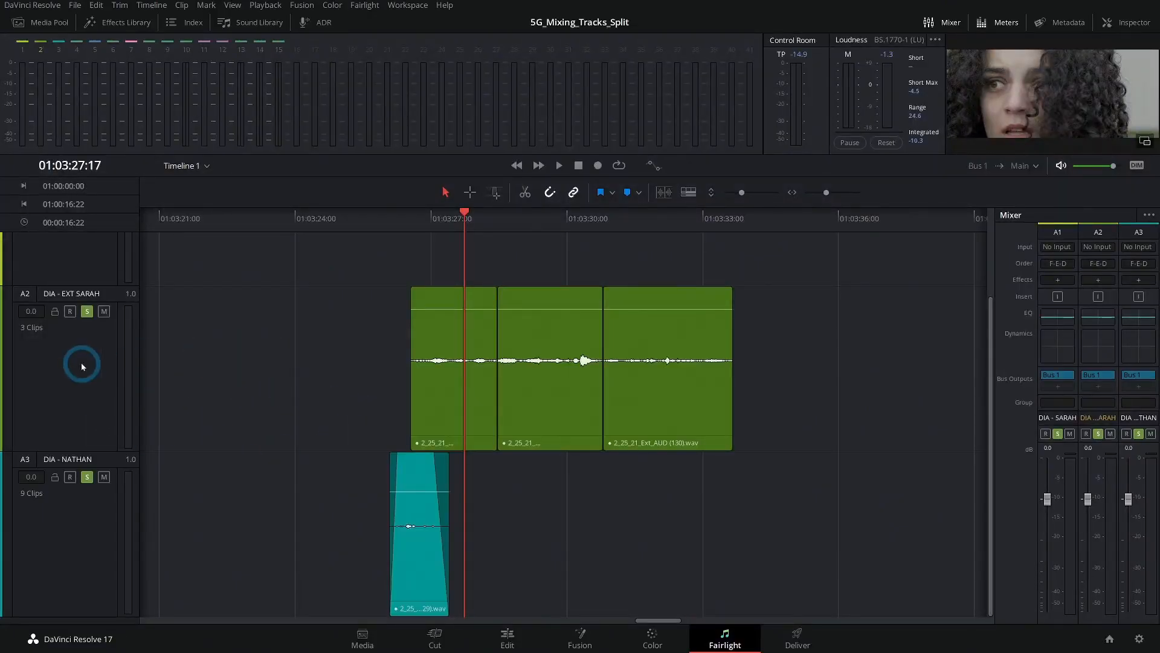
# Step: Add one mono audio track directly below A2 and name it DIA - EXT SARAH2
pyautogui.click(83, 366)
pyautogui.rightClick(87, 370)
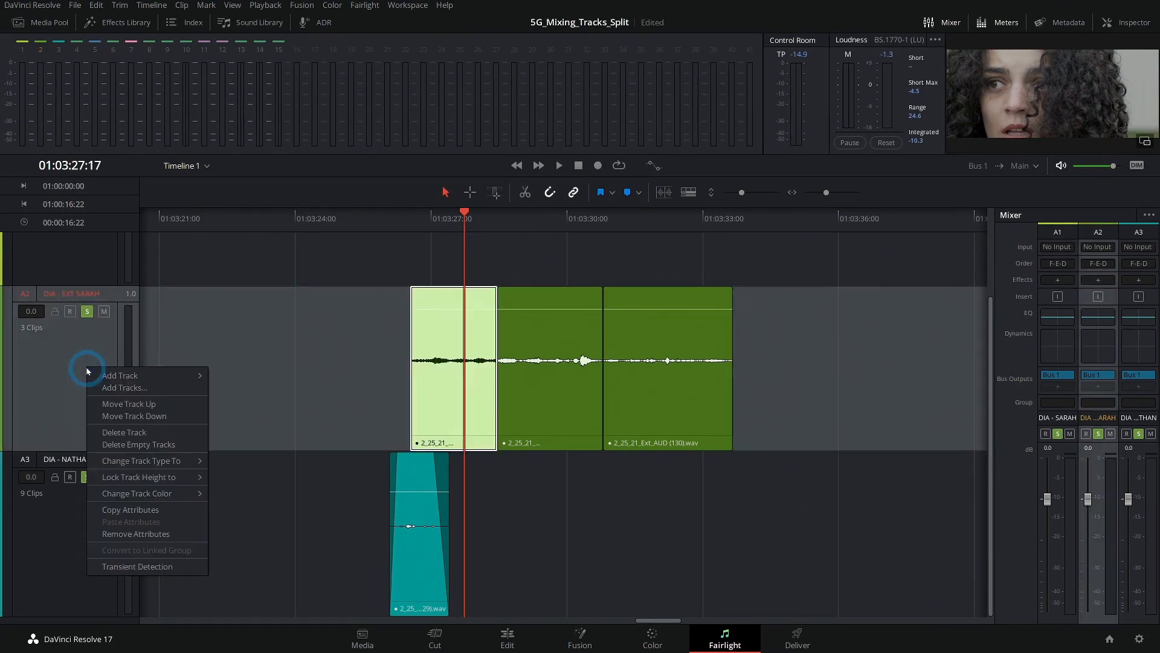
pyautogui.click(129, 388)
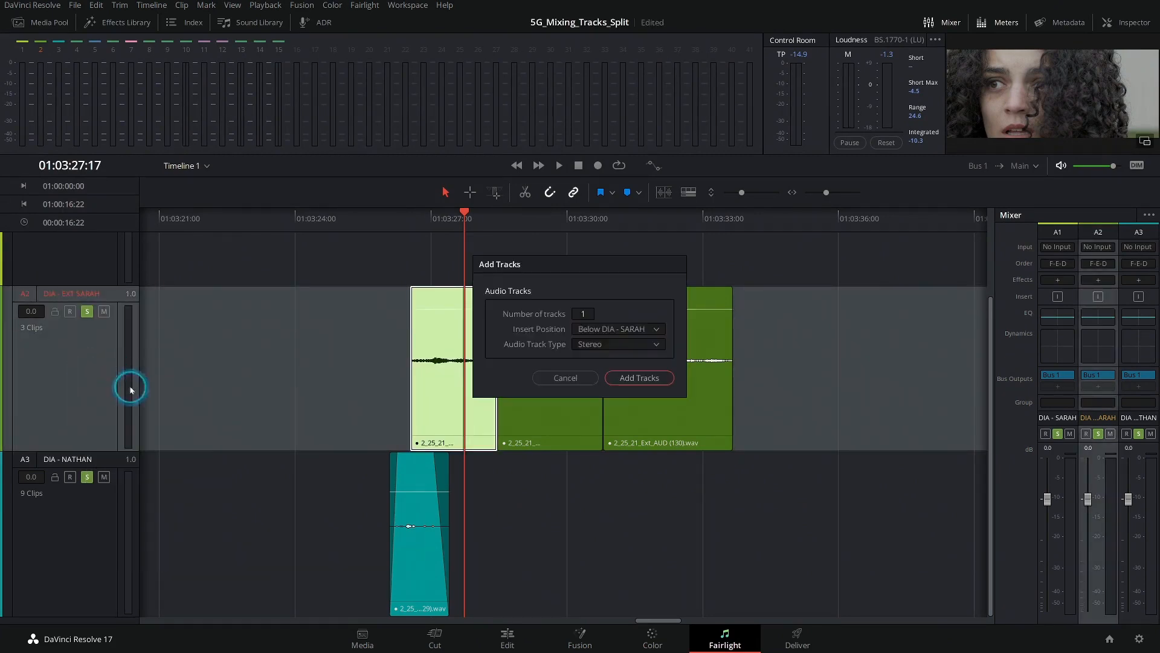
pyautogui.click(598, 349)
pyautogui.click(603, 361)
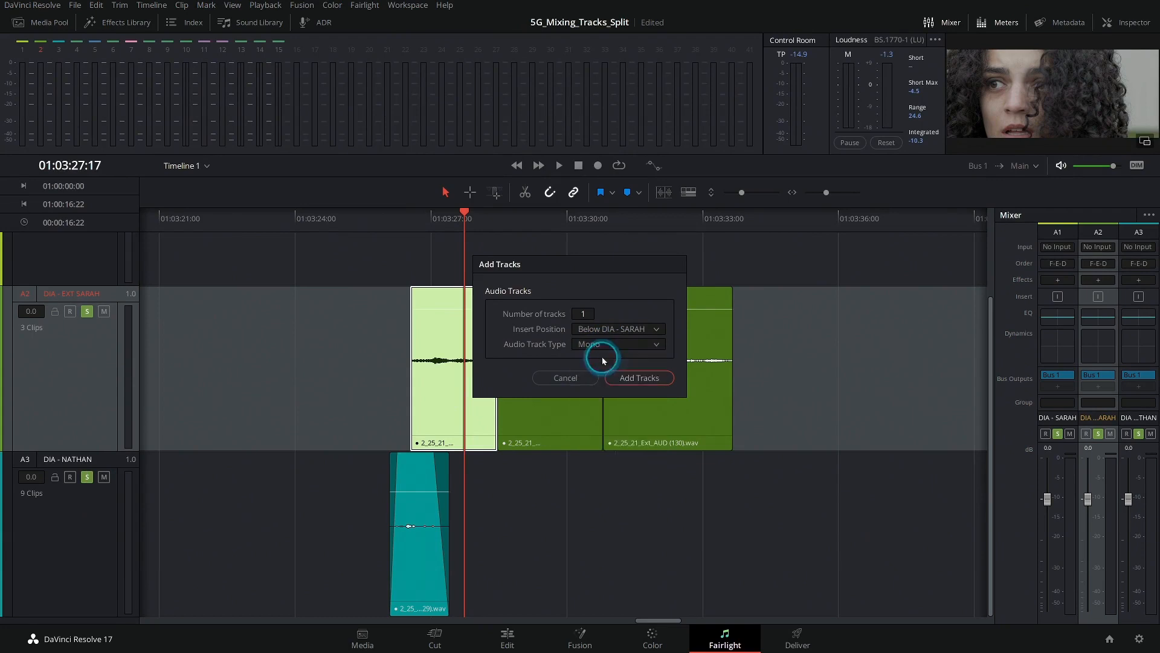
pyautogui.click(606, 329)
pyautogui.click(642, 368)
pyautogui.click(650, 382)
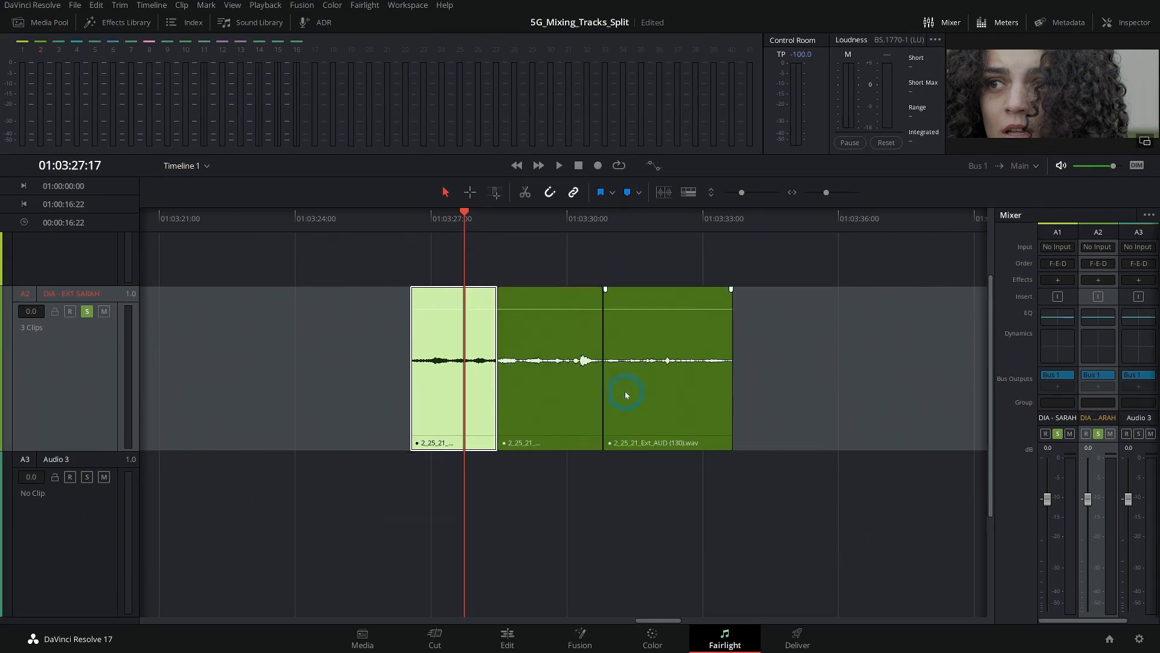
pyautogui.doubleClick(55, 459)
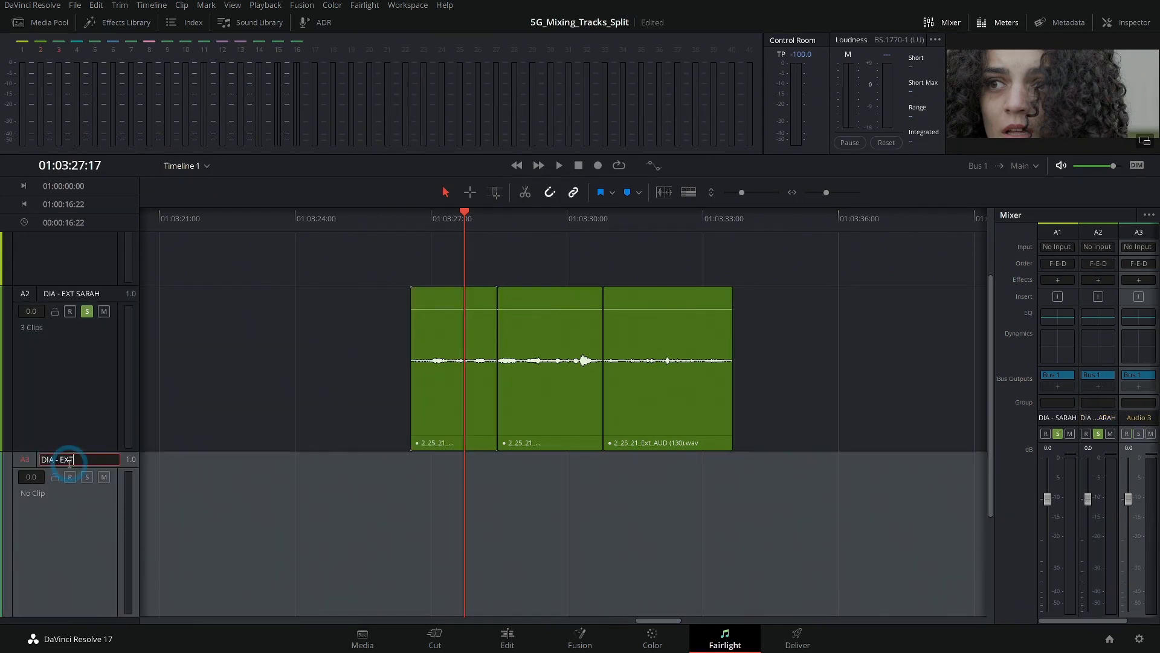
pyautogui.press('Return')
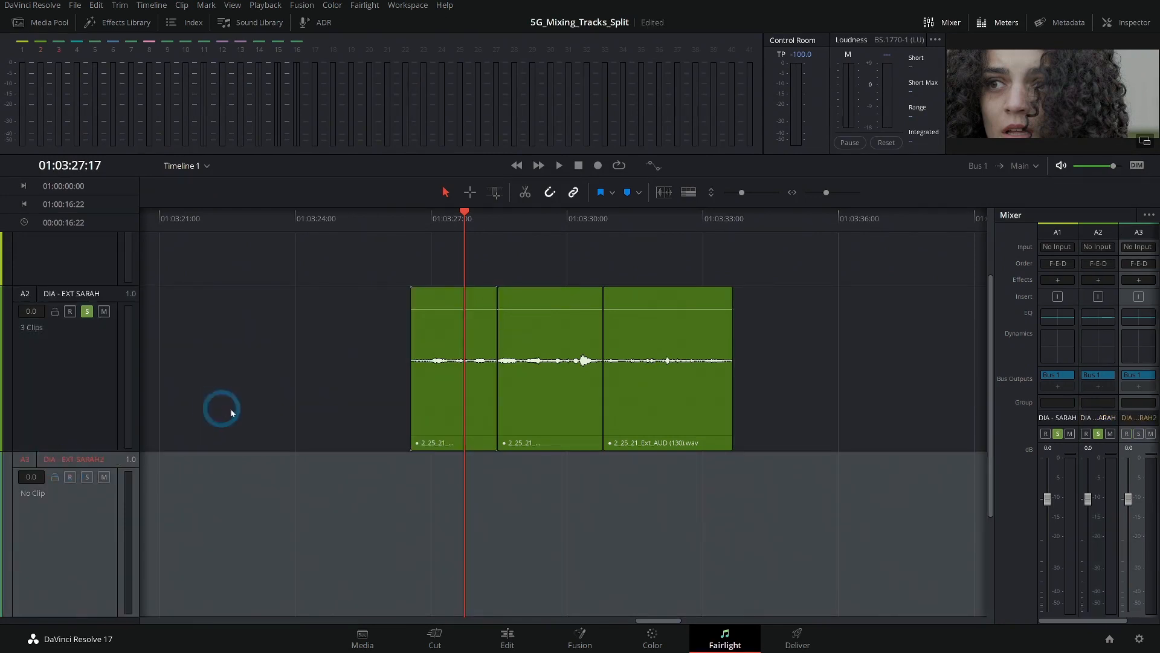
# Step: Move the exterior clip from the DIA - NATHAN track up onto the new A3 track and solo A3
pyautogui.scroll(-3, 261, 416)
pyautogui.moveTo(418, 528); pyautogui.dragTo(415, 456)
pyautogui.click(89, 370)
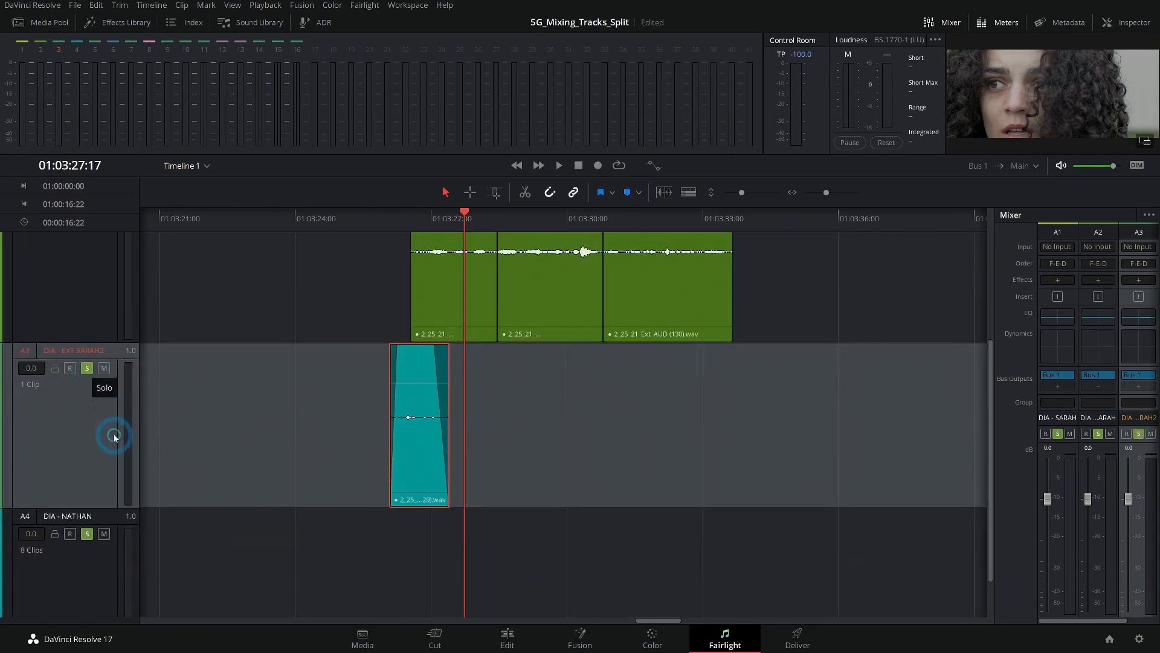
# Step: Change the color of track A3 and its clip to match the green of track A2
pyautogui.scroll(2, 103, 459)
pyautogui.rightClick(84, 487)
pyautogui.moveTo(162, 379)
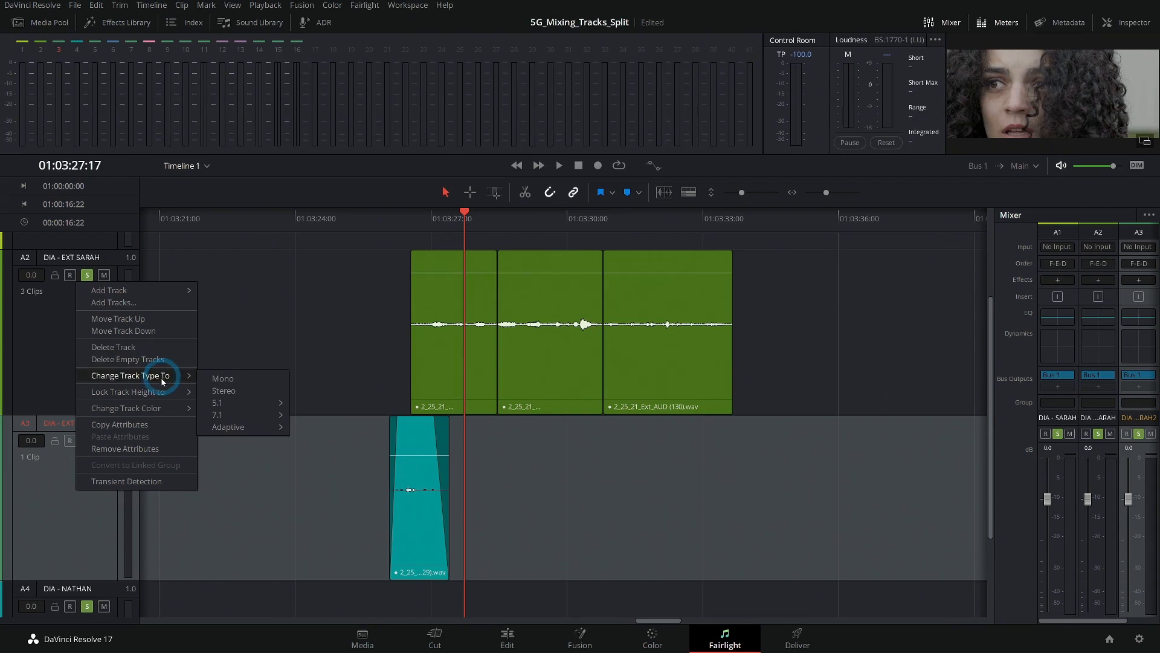
pyautogui.moveTo(149, 405)
pyautogui.press('Escape')
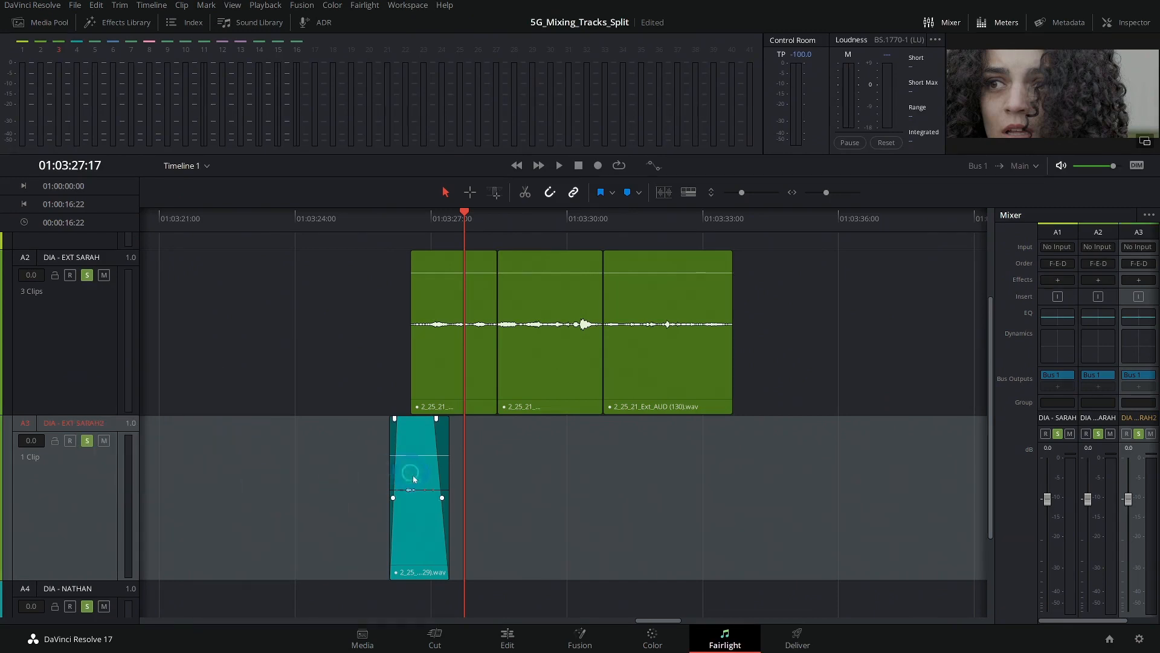
pyautogui.rightClick(421, 517)
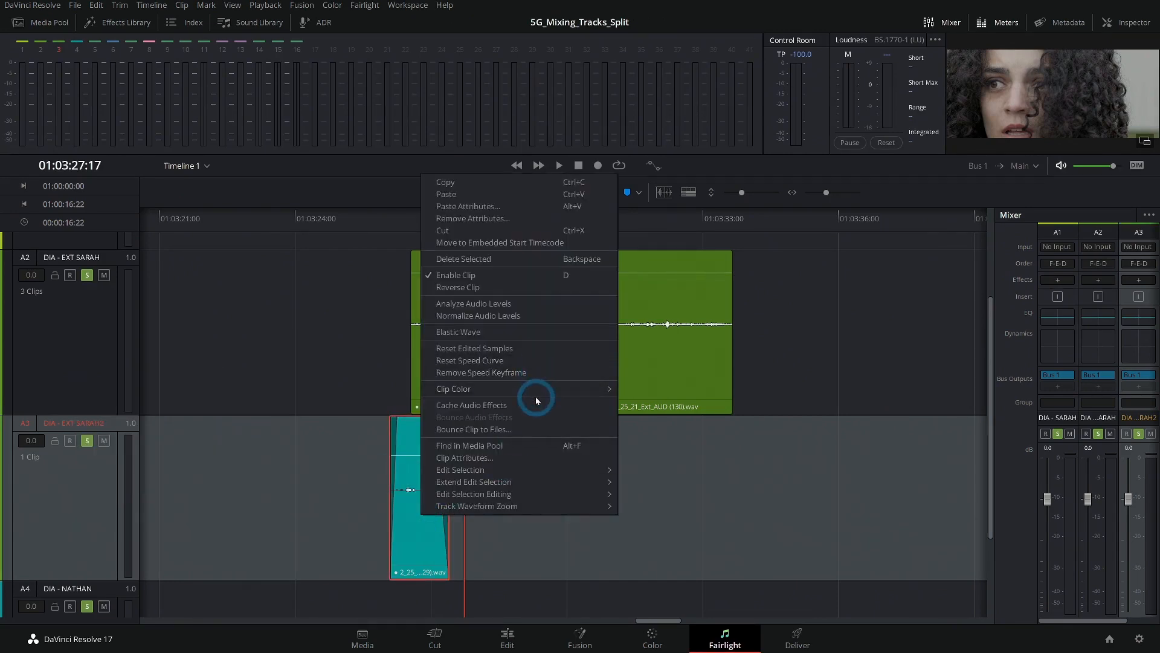
pyautogui.moveTo(539, 393)
pyautogui.click(687, 469)
pyautogui.click(624, 479)
# Step: Paste the copied Volume attribute onto the A3 clip and play on through the A2 clips to compare levels
pyautogui.click(388, 217)
pyautogui.press('space')
pyautogui.click(421, 510)
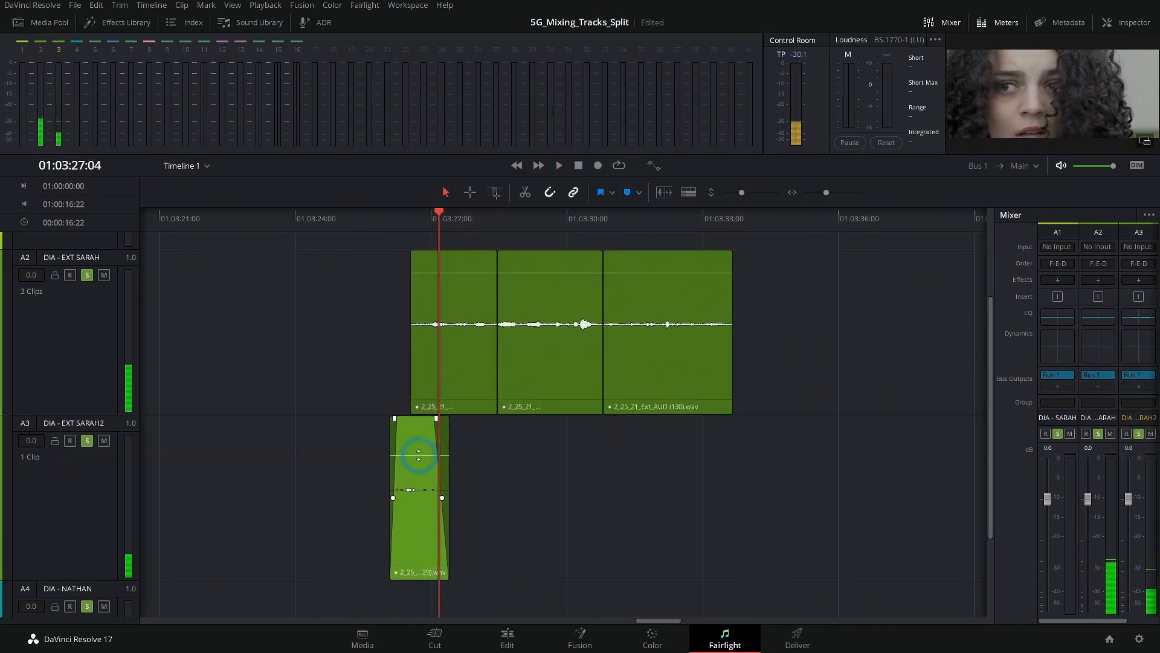
pyautogui.hotkey('alt', 'v')
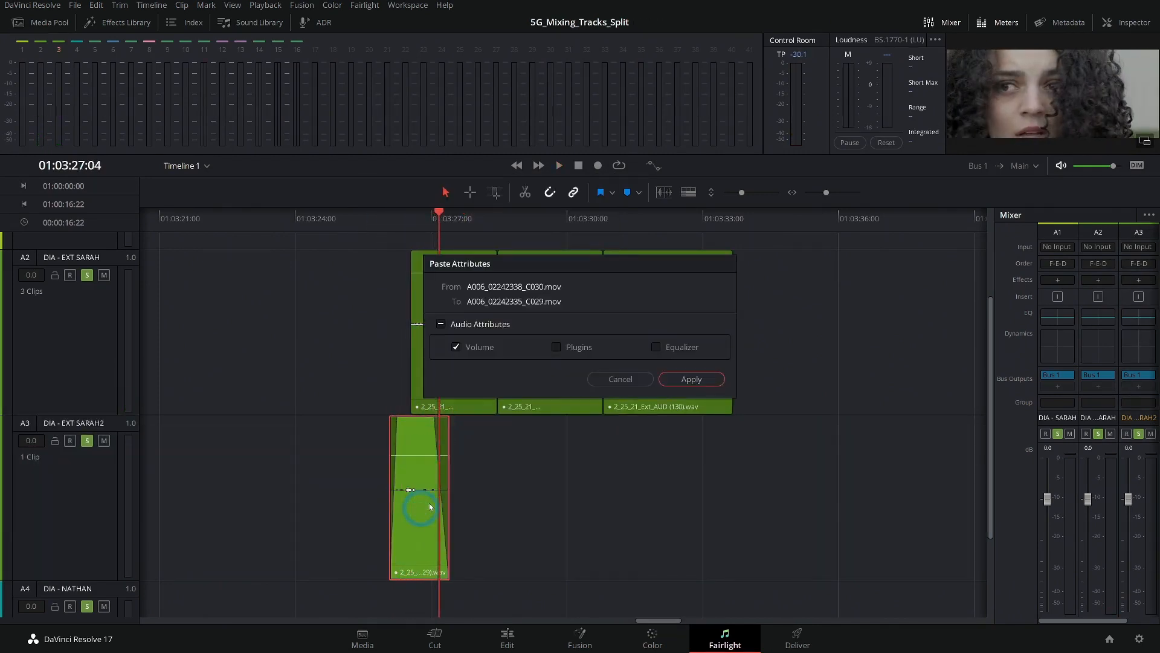
pyautogui.click(677, 379)
pyautogui.press('space')
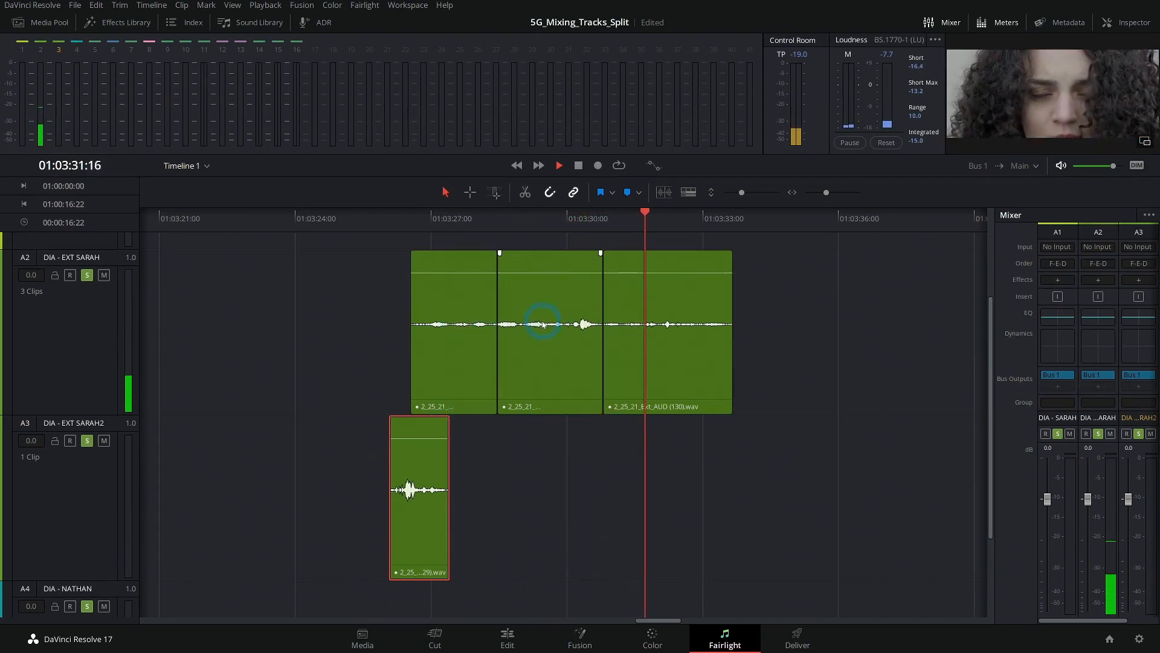
pyautogui.press('space')
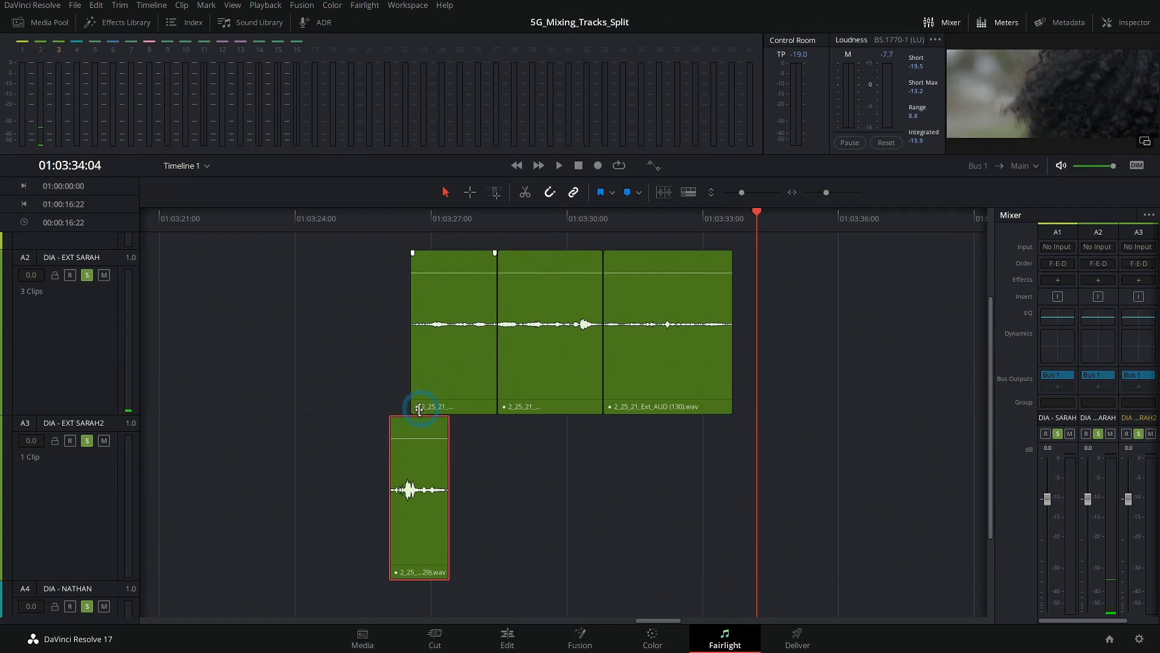
# Step: Add short fades at both ends of the A3 clip and a fade-in at the start of the first A2 clip
pyautogui.click(377, 230)
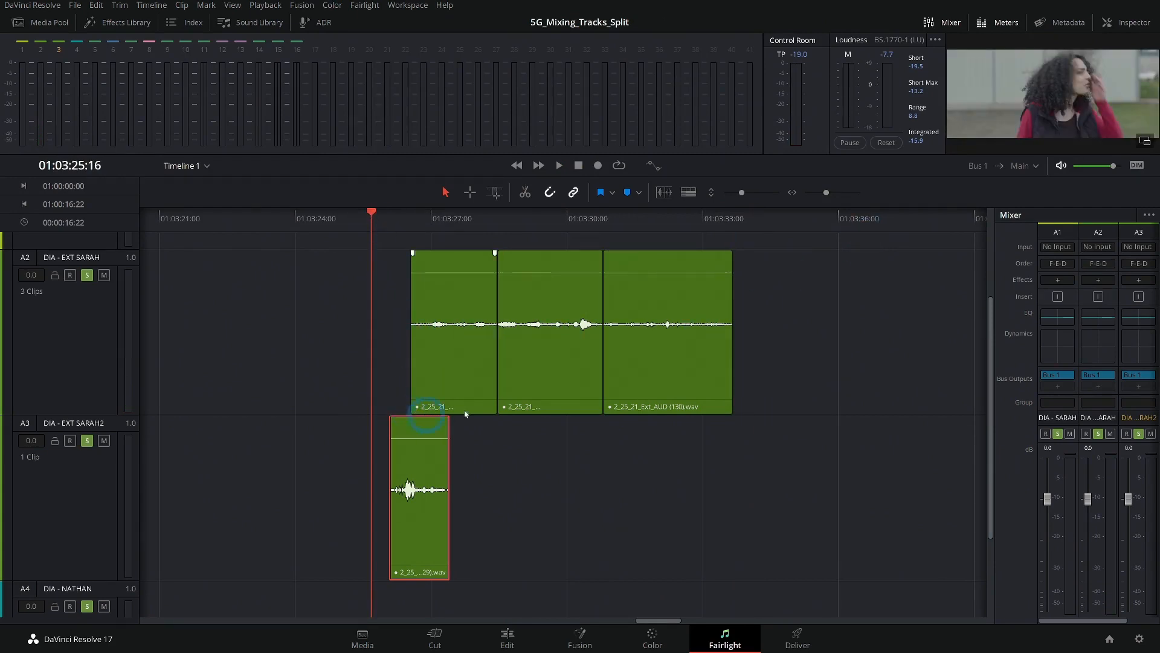
pyautogui.scroll(5, 436, 420)
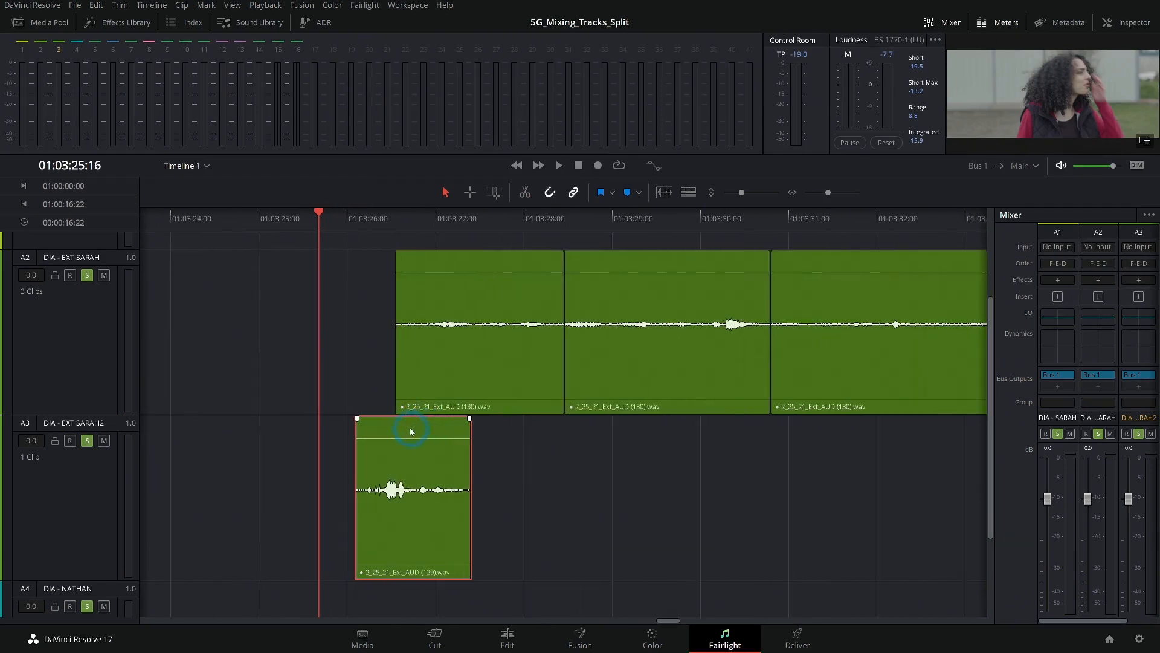
pyautogui.scroll(1, 396, 433)
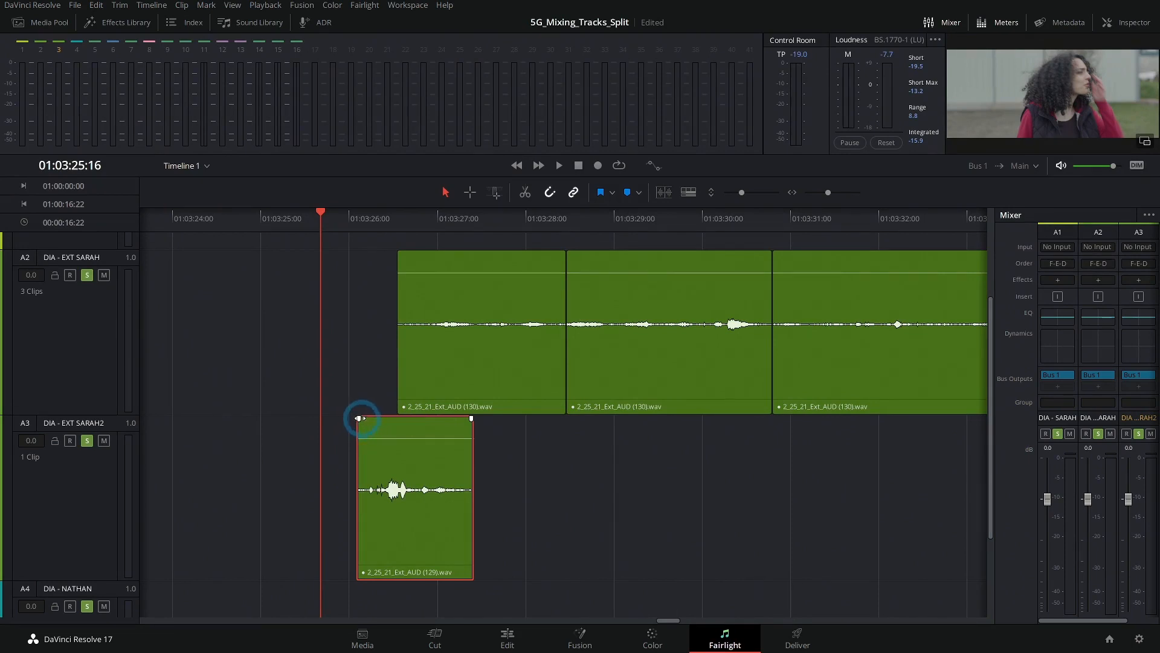
pyautogui.moveTo(359, 418); pyautogui.dragTo(366, 419)
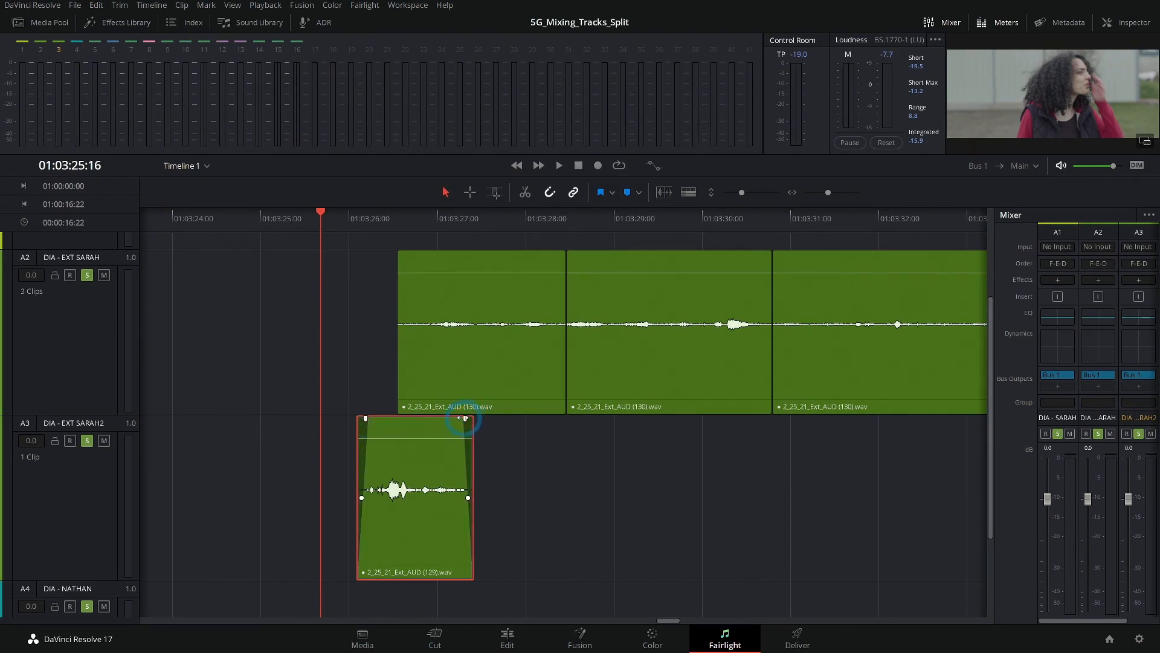
pyautogui.moveTo(400, 252); pyautogui.dragTo(416, 254)
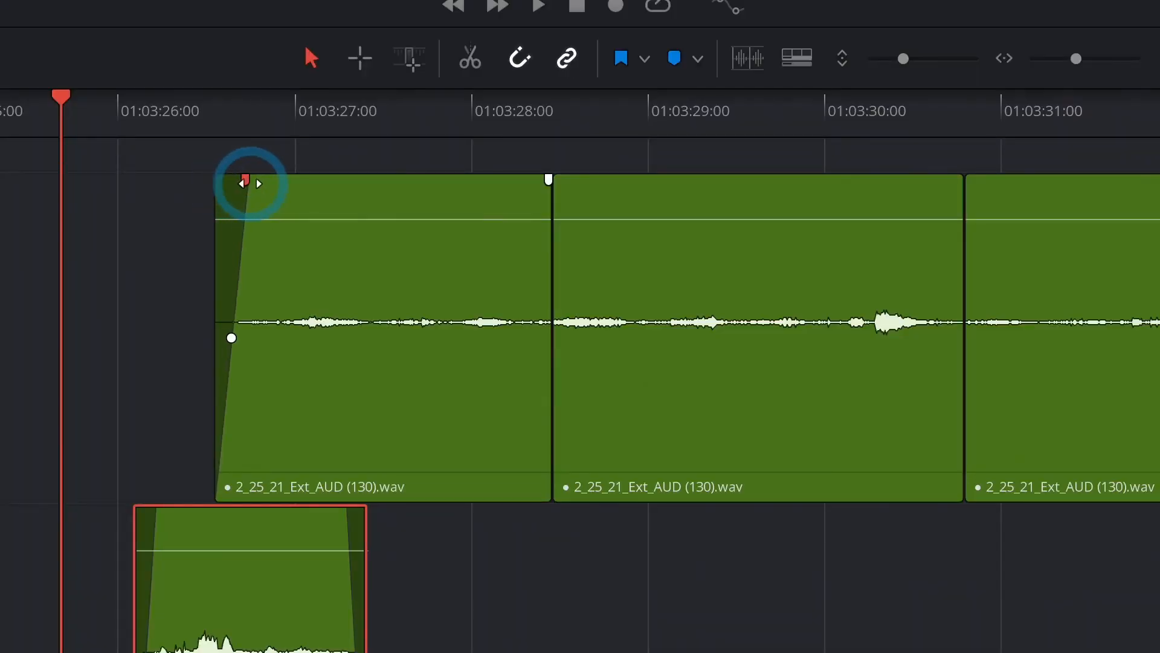
# Step: Lengthen the fade-in at the start of the first A2 clip slightly and play through the overlap with the A3 clip
pyautogui.moveTo(258, 183); pyautogui.dragTo(261, 184)
pyautogui.click(47, 133)
pyautogui.press('space')
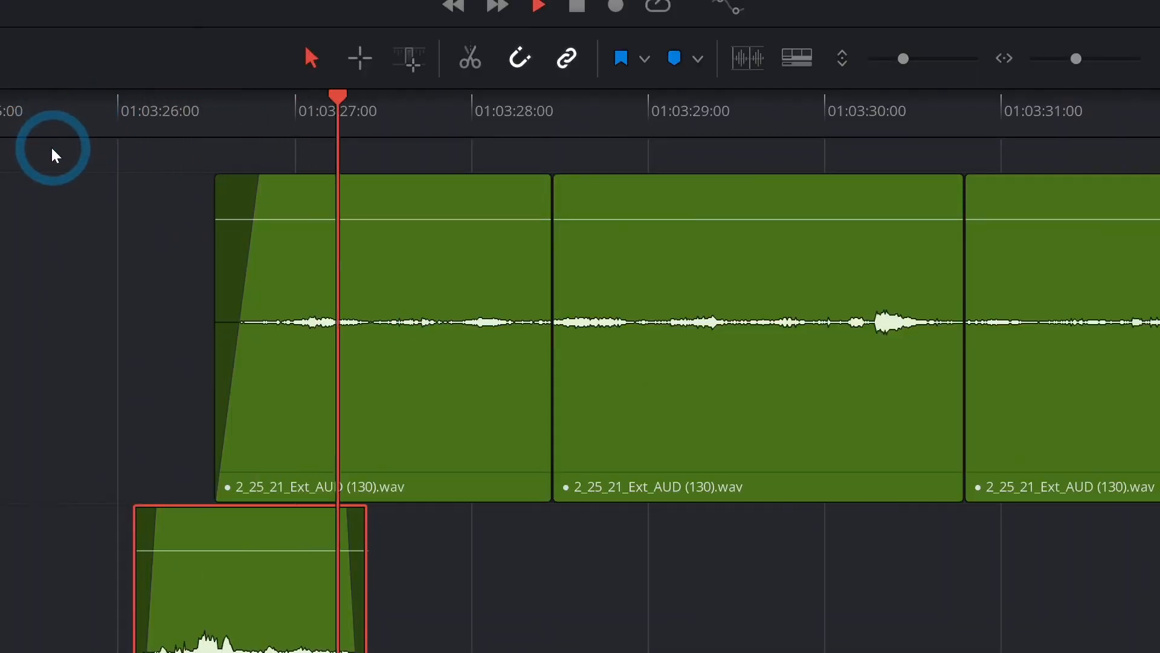
pyautogui.press('space')
# Step: Play across the cut between the first and second A2 clips and add a 6-frame 0 dB cross fade there
pyautogui.click(525, 121)
pyautogui.press('space')
pyautogui.press('space')
pyautogui.click(553, 281)
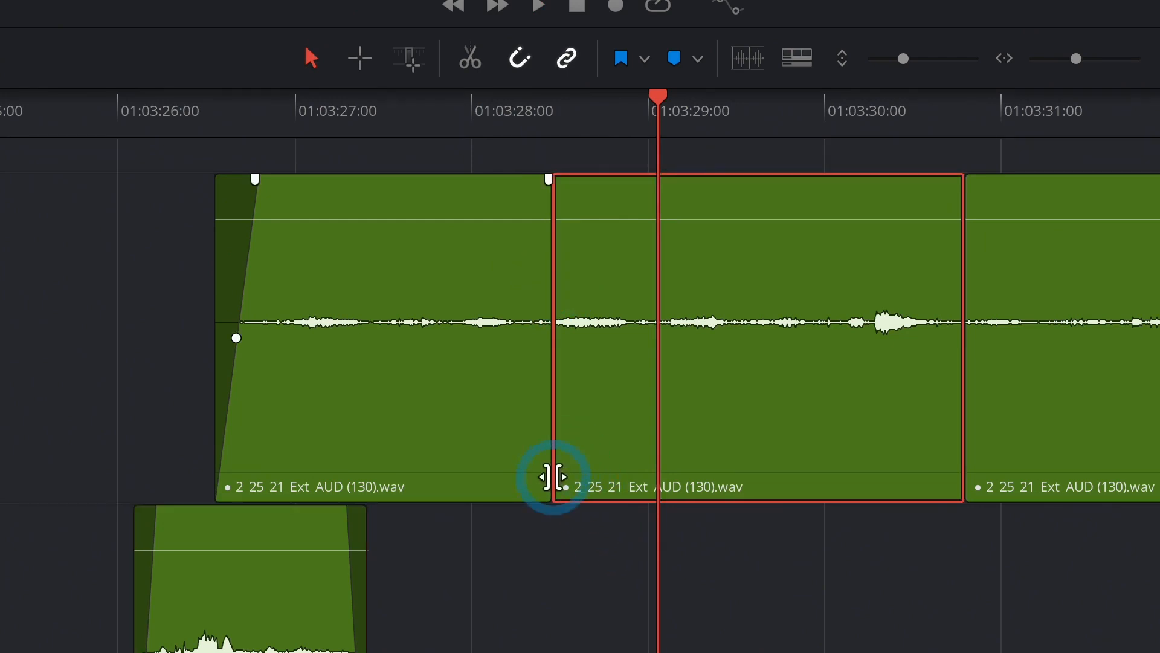
pyautogui.rightClick(553, 477)
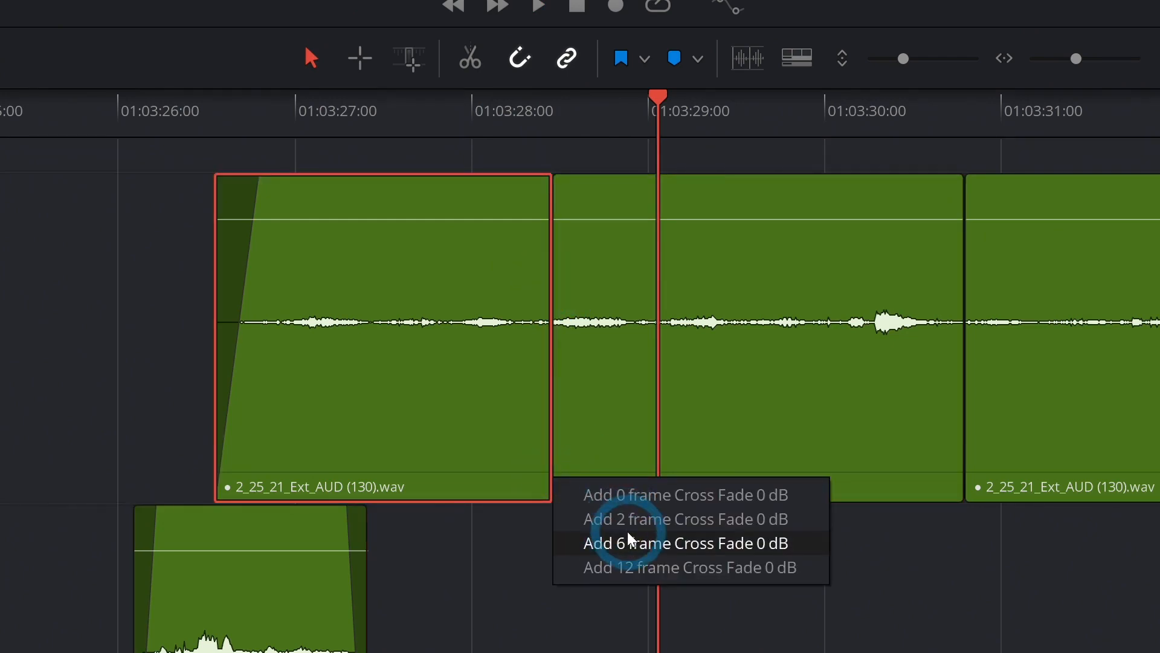
pyautogui.click(630, 540)
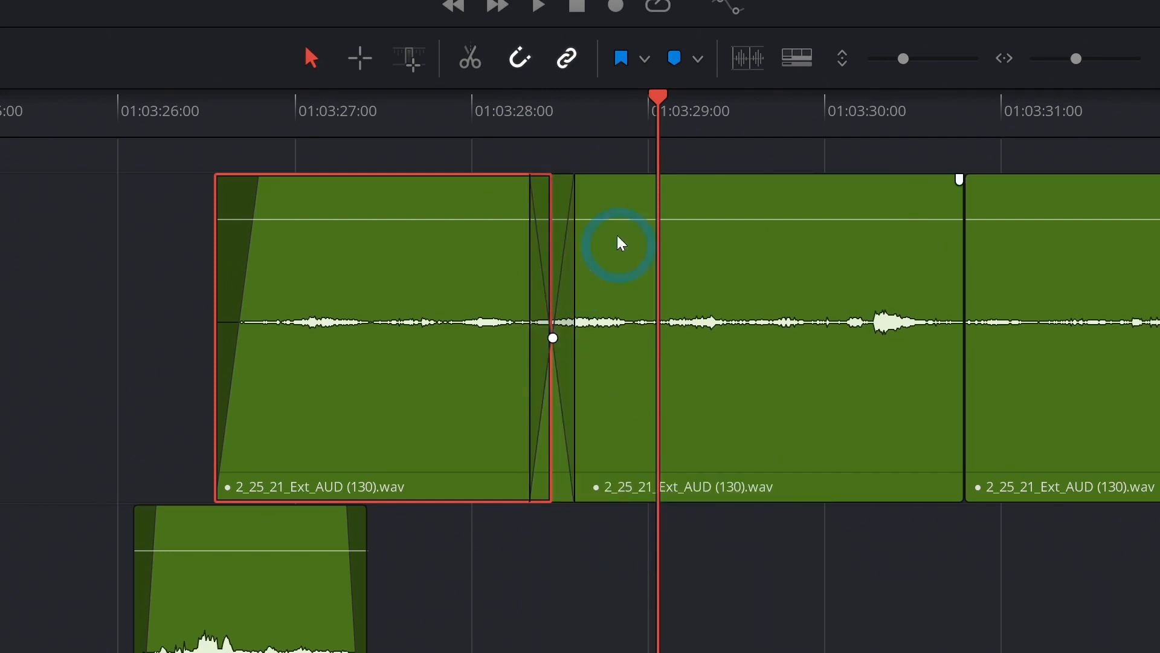
# Step: Play back the smoothed first cut and add a 2-frame 0 dB cross fade between the second and third A2 clips
pyautogui.click(235, 105)
pyautogui.press('space')
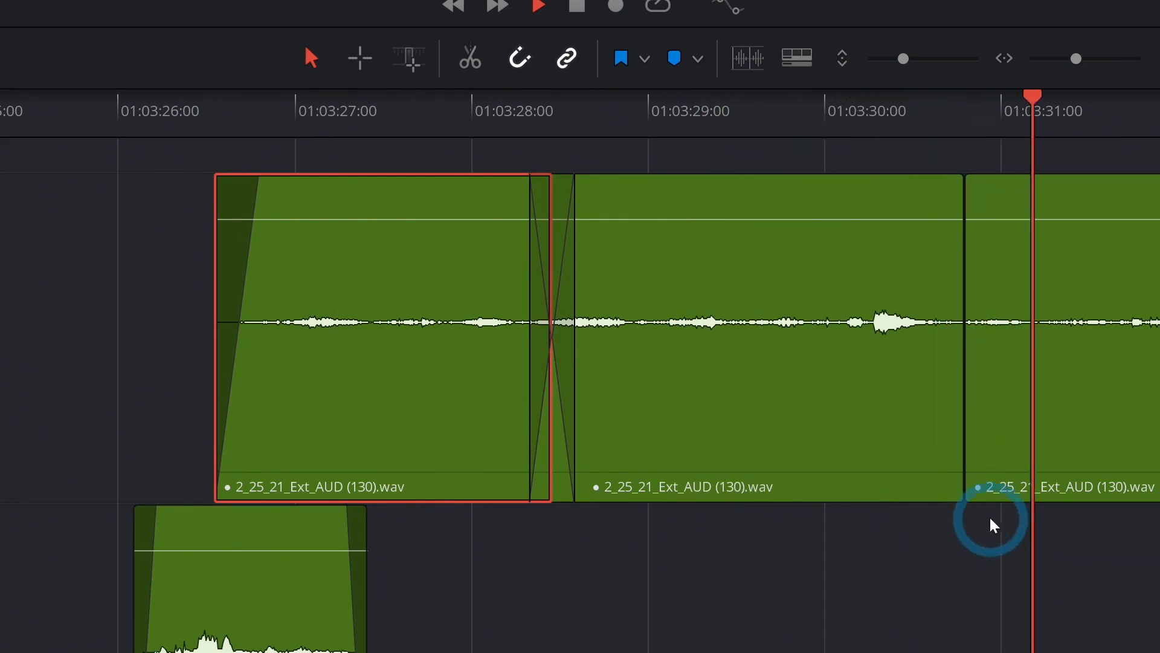
pyautogui.press('space')
pyautogui.rightClick(964, 384)
pyautogui.click(1013, 415)
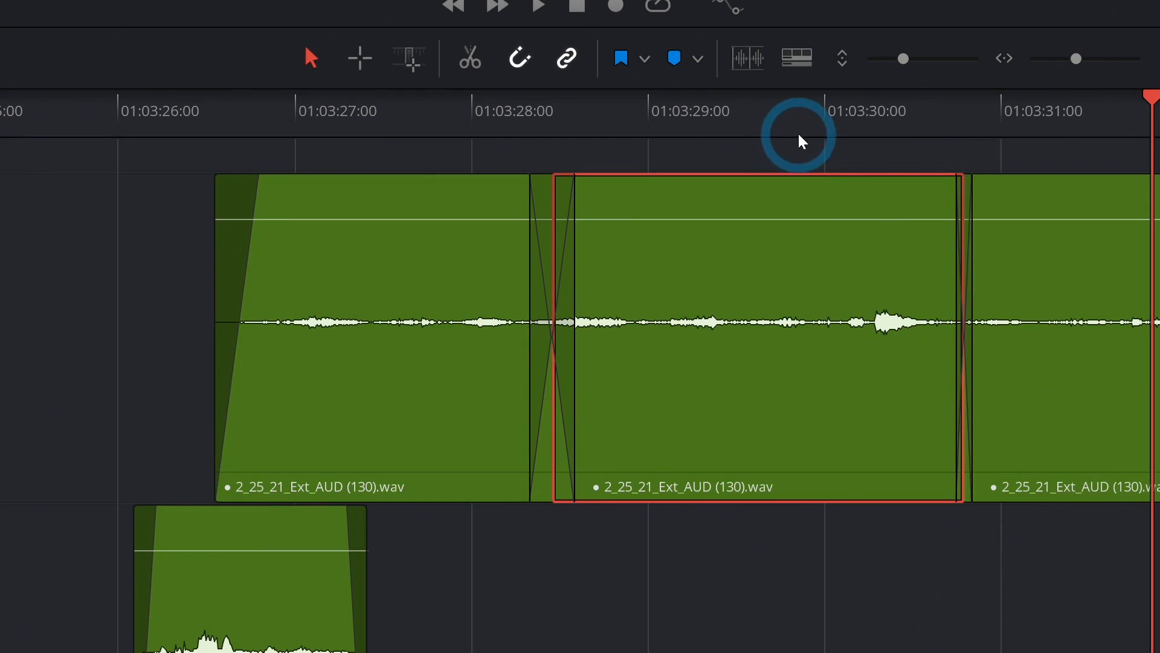
# Step: Play across the second A2 cut and add a fade-out at the end of the third A2 clip
pyautogui.click(796, 111)
pyautogui.press('space')
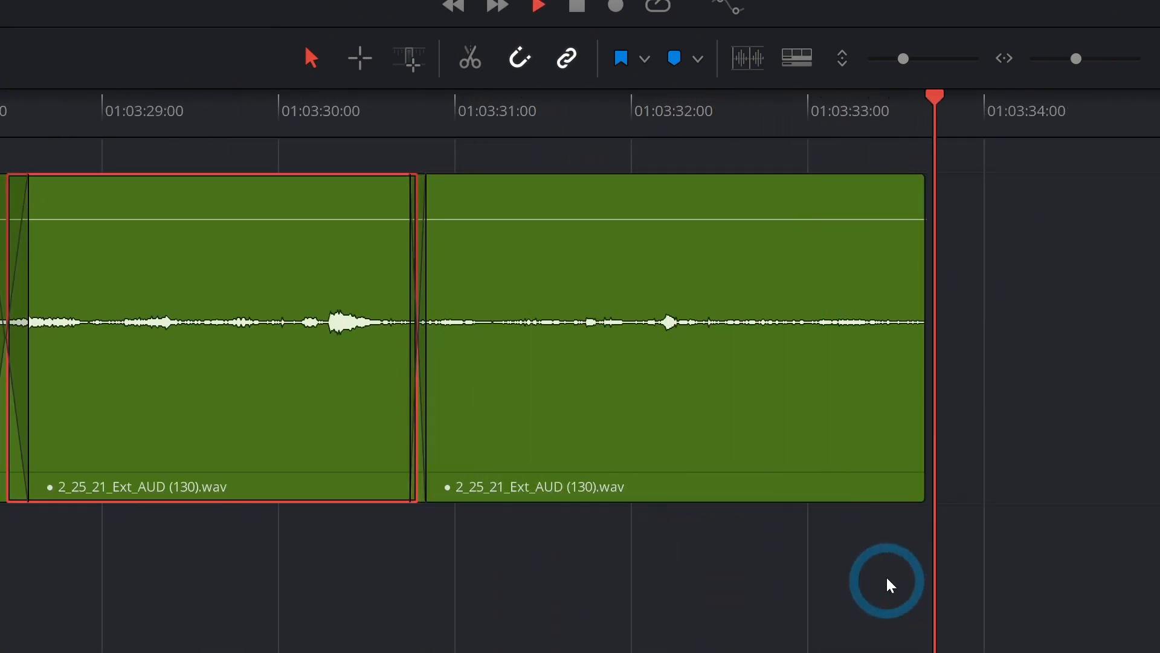
pyautogui.press('space')
pyautogui.moveTo(921, 180); pyautogui.dragTo(877, 181)
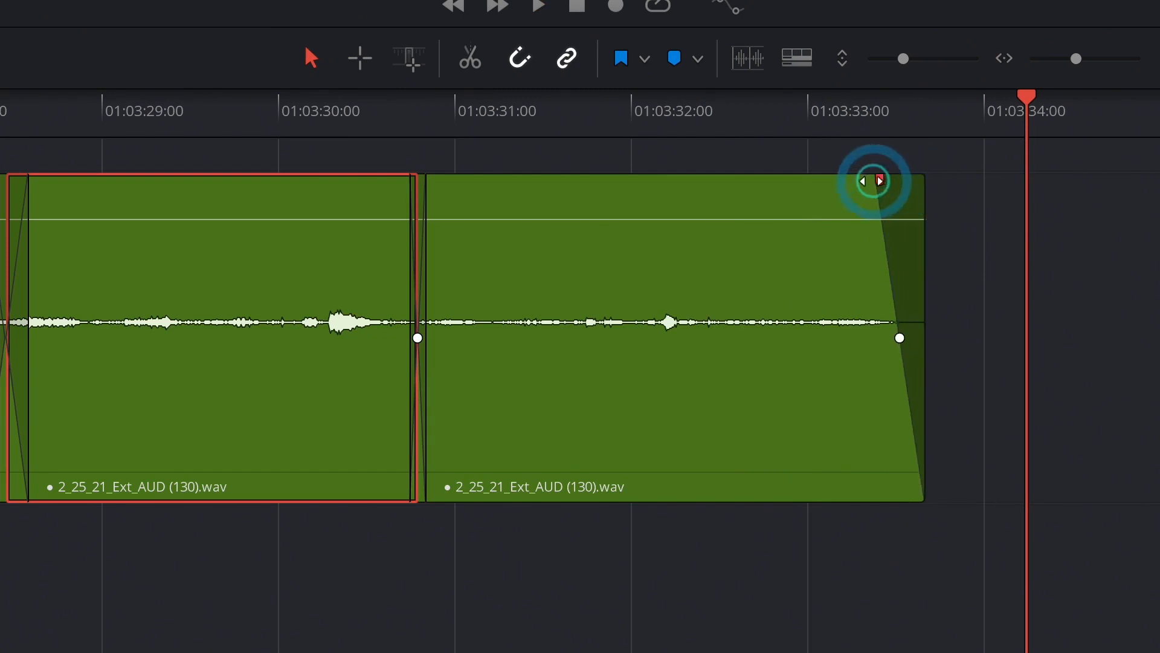
# Step: Extend the end of the third A2 clip slightly, lengthen its fade-out and play back the ending
pyautogui.click(732, 126)
pyautogui.press('space')
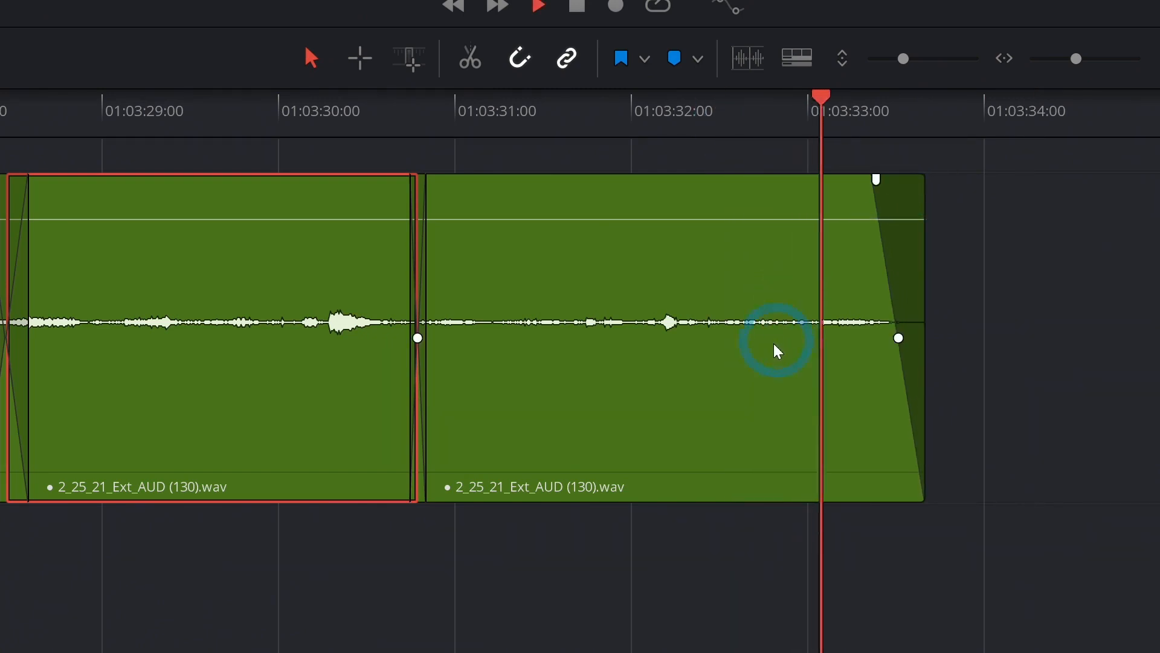
pyautogui.press('space')
pyautogui.moveTo(922, 381); pyautogui.dragTo(963, 384)
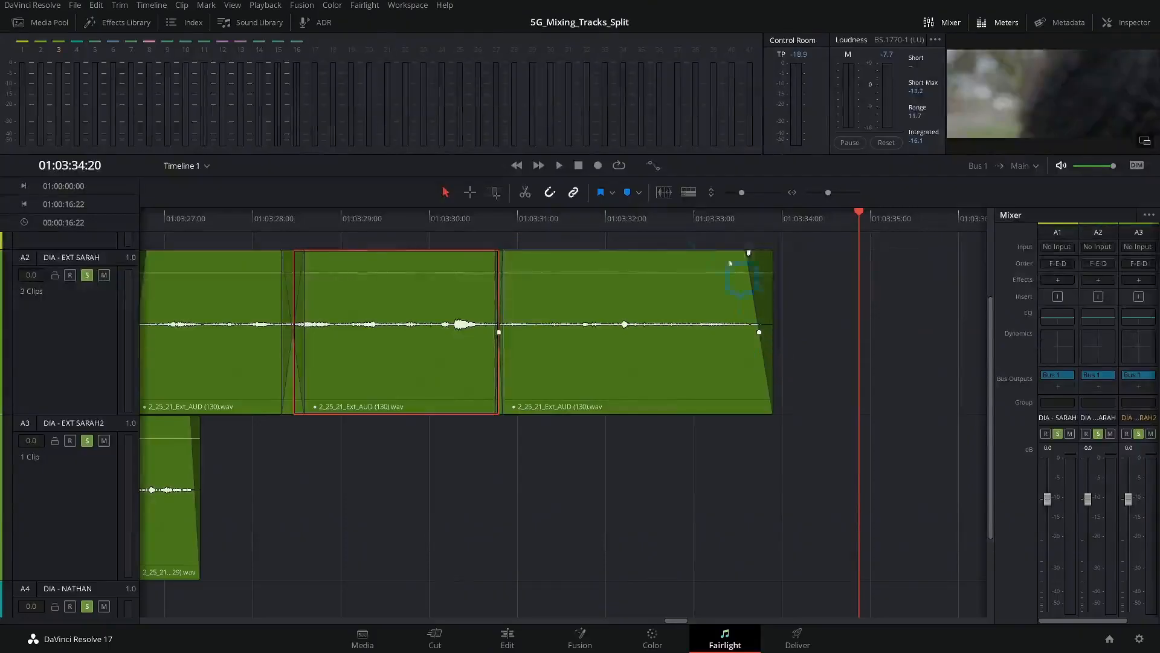
pyautogui.click(775, 109)
pyautogui.press('space')
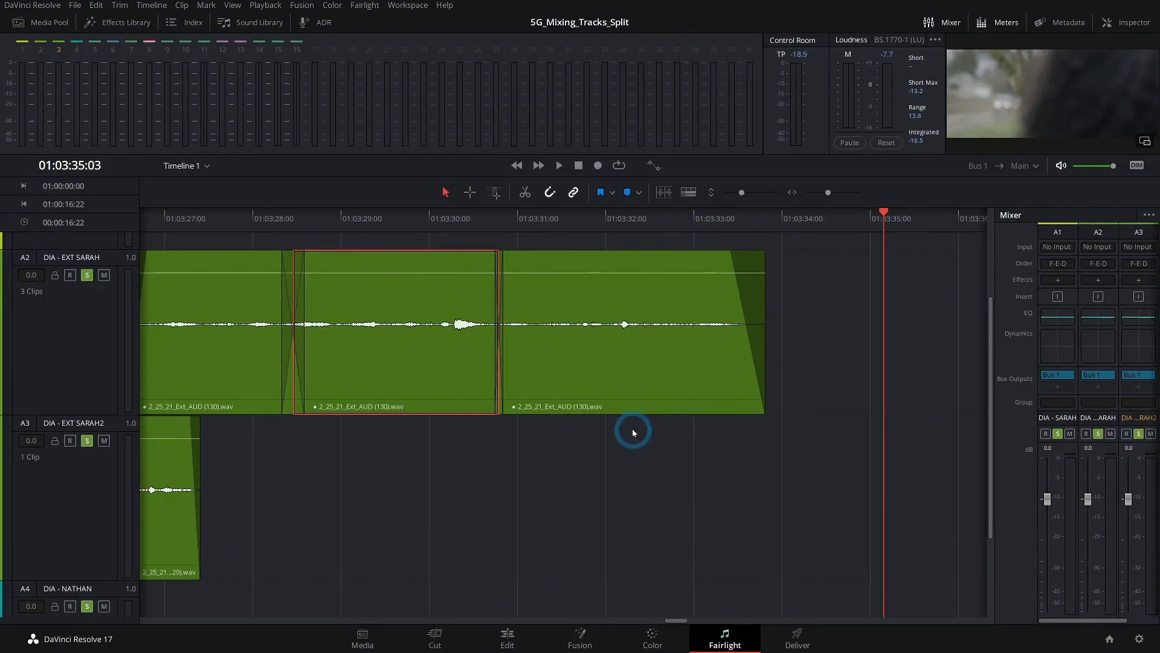
# Step: Add short fades at both ends of the DIA - SARAH clip near 01:03:01 and play it back
pyautogui.scroll(-5, 632, 433)
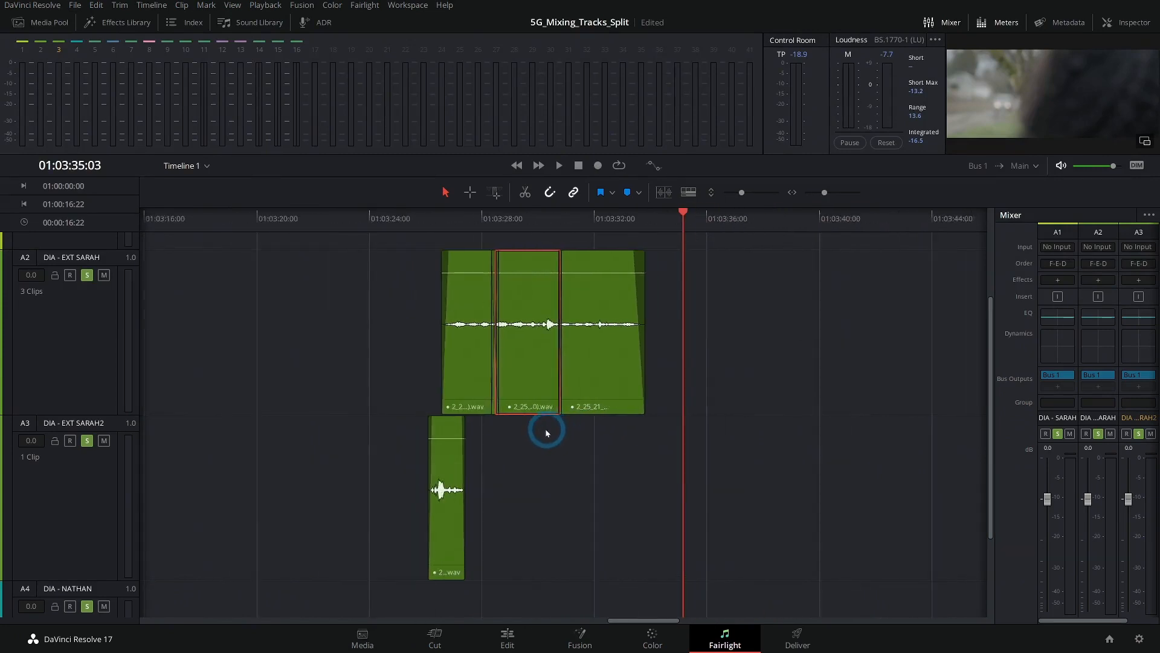
pyautogui.scroll(-3, 192, 486)
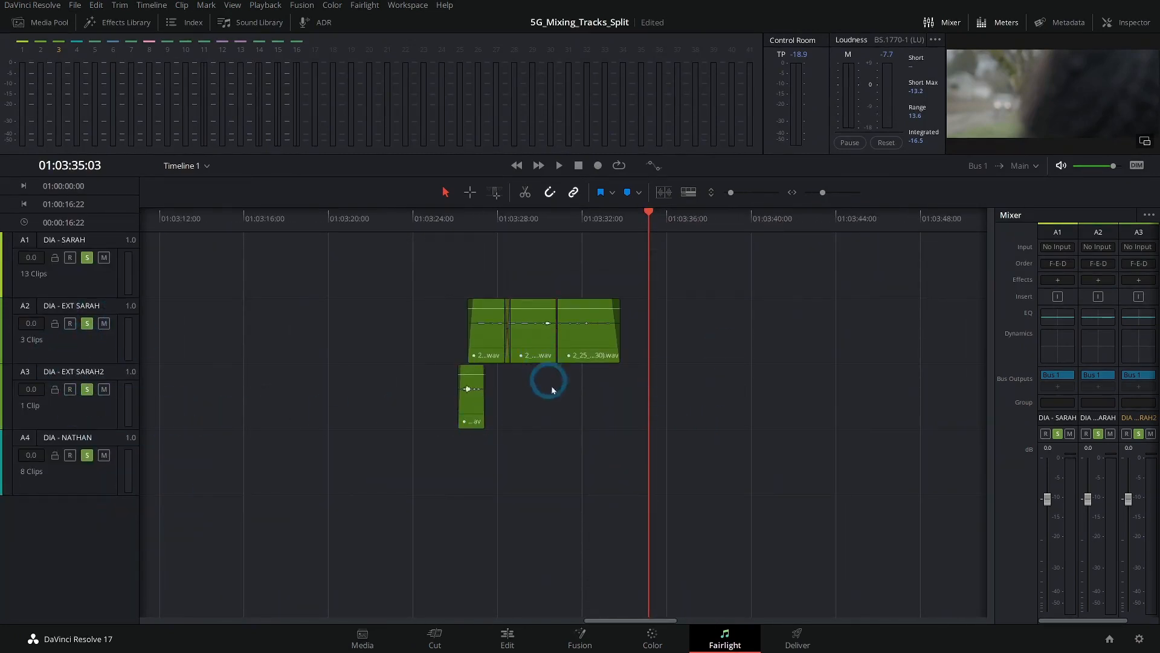
pyautogui.hscroll(4, 552, 390)
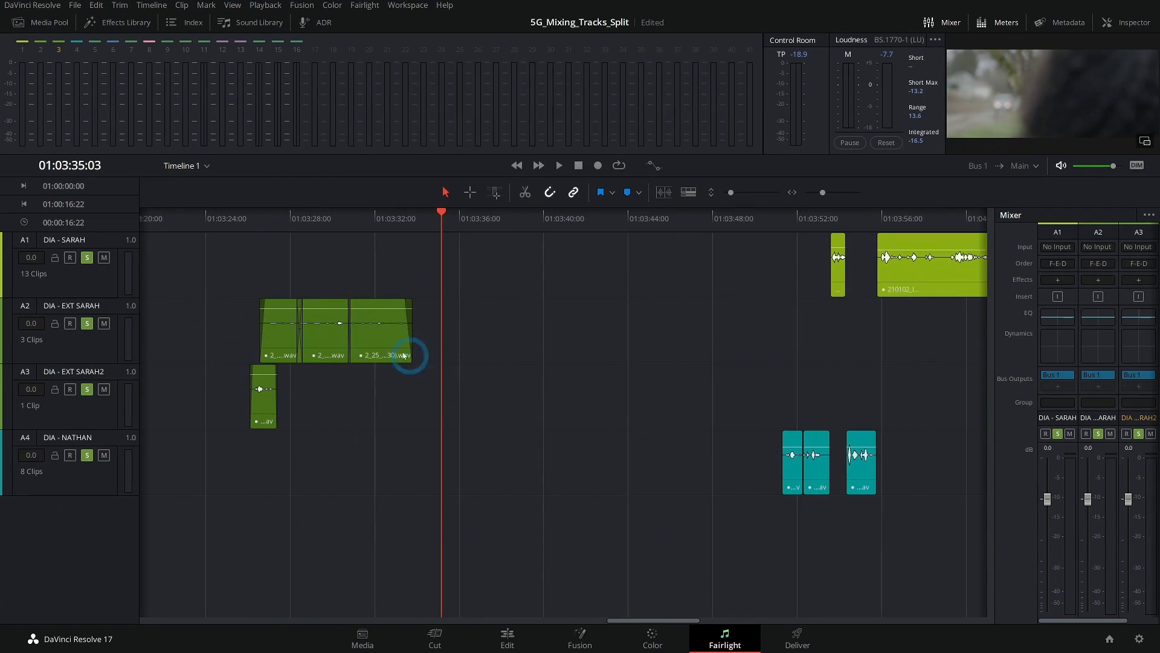
pyautogui.hscroll(-10, 474, 357)
pyautogui.moveTo(243, 219); pyautogui.dragTo(224, 219)
pyautogui.press('space')
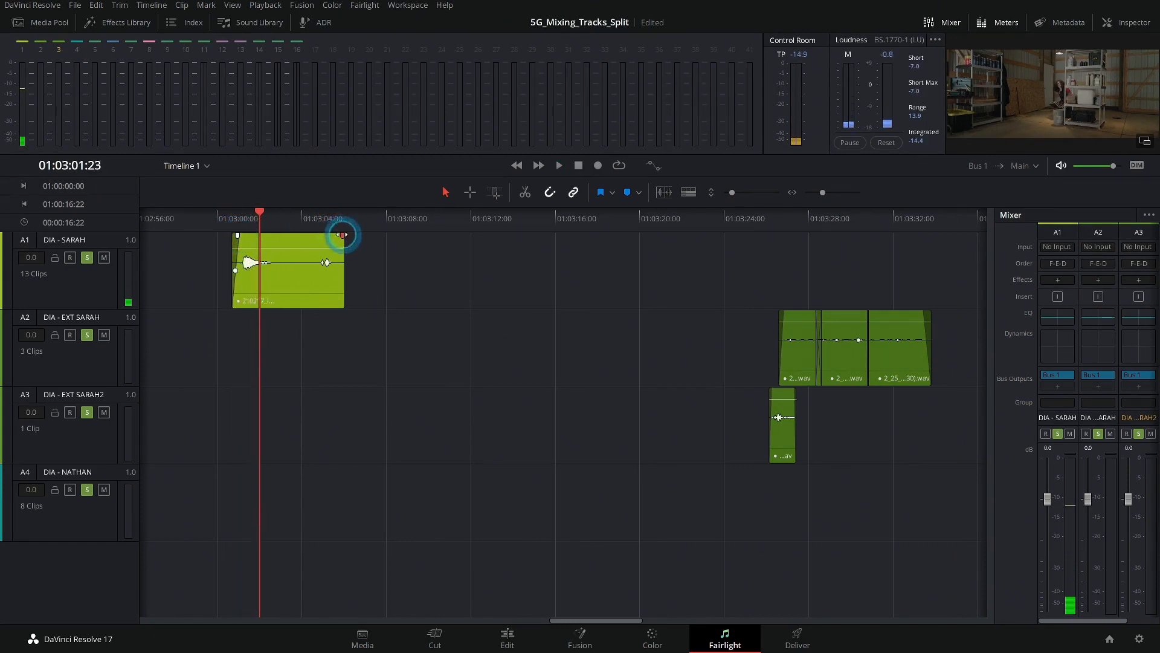
pyautogui.click(224, 218)
pyautogui.press('space')
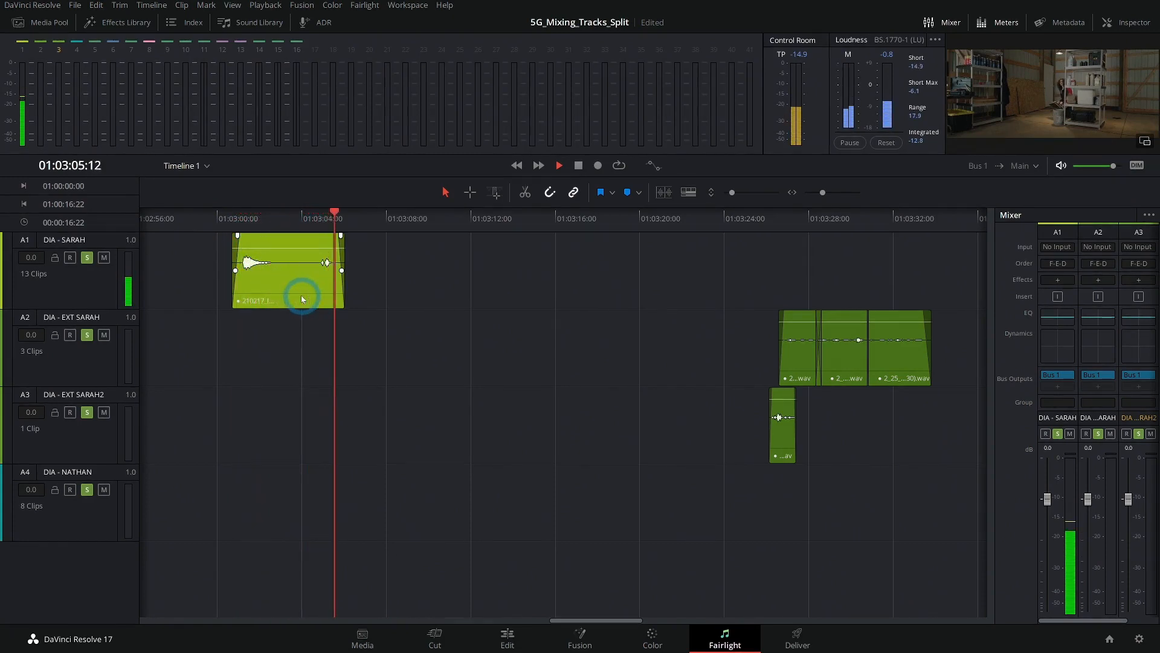
pyautogui.press('space')
# Step: Go to the interior dialogue at 01:03:53:13 and move the DIA - NATHAN track up one position
pyautogui.hscroll(10, 550, 272)
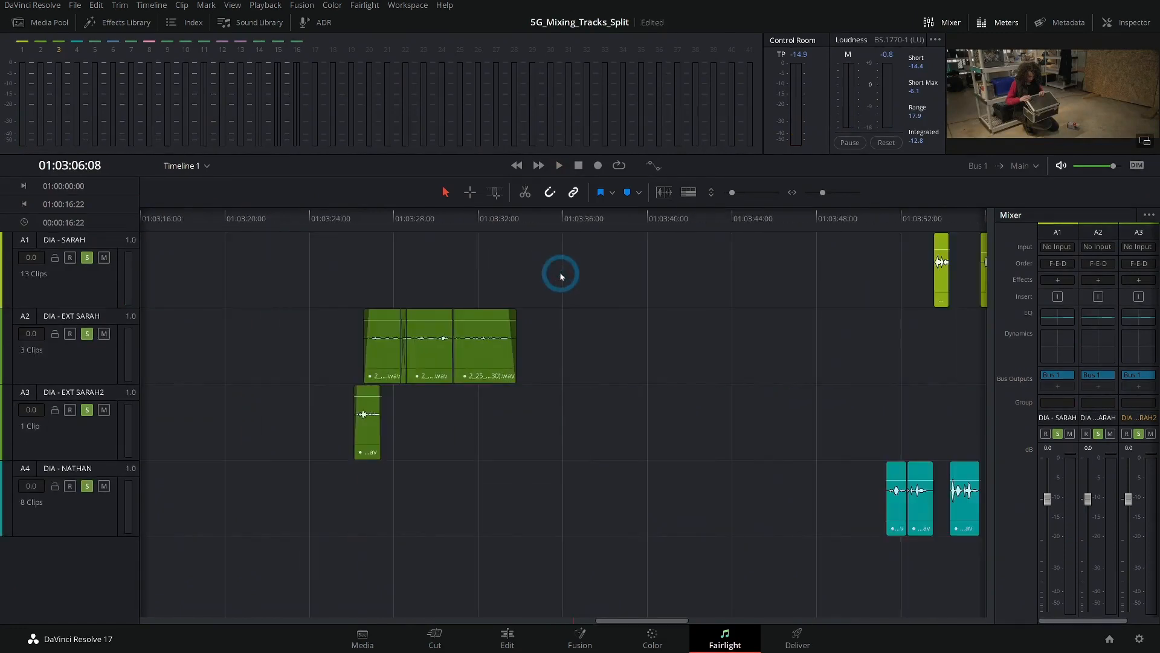
pyautogui.hscroll(2, 561, 276)
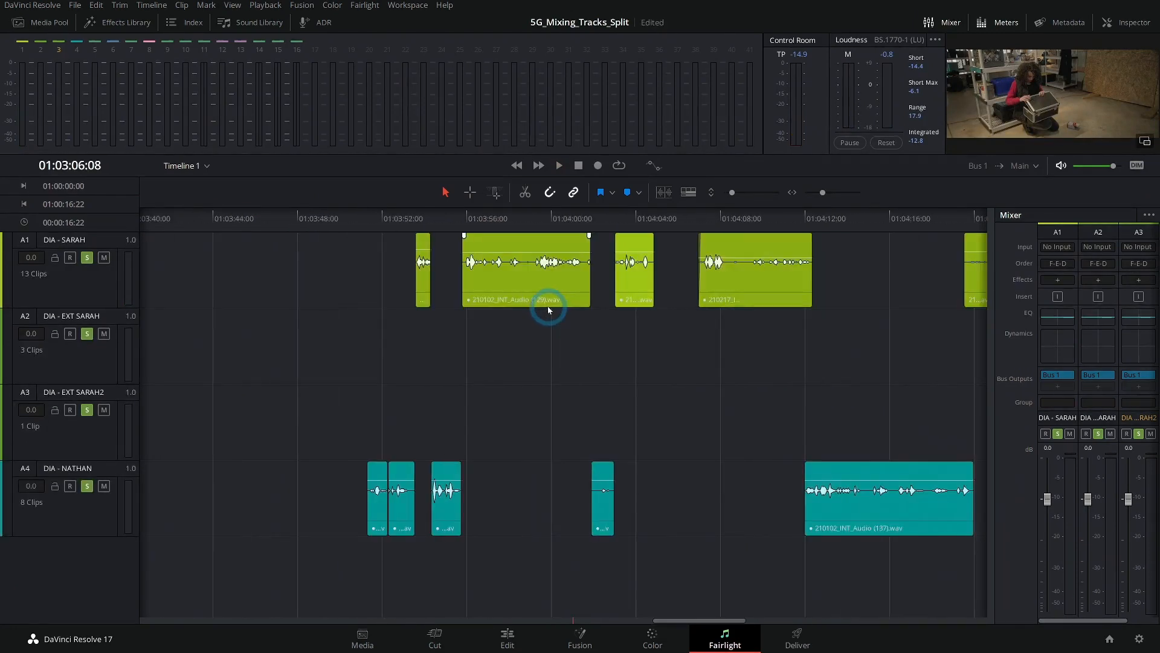
pyautogui.click(413, 216)
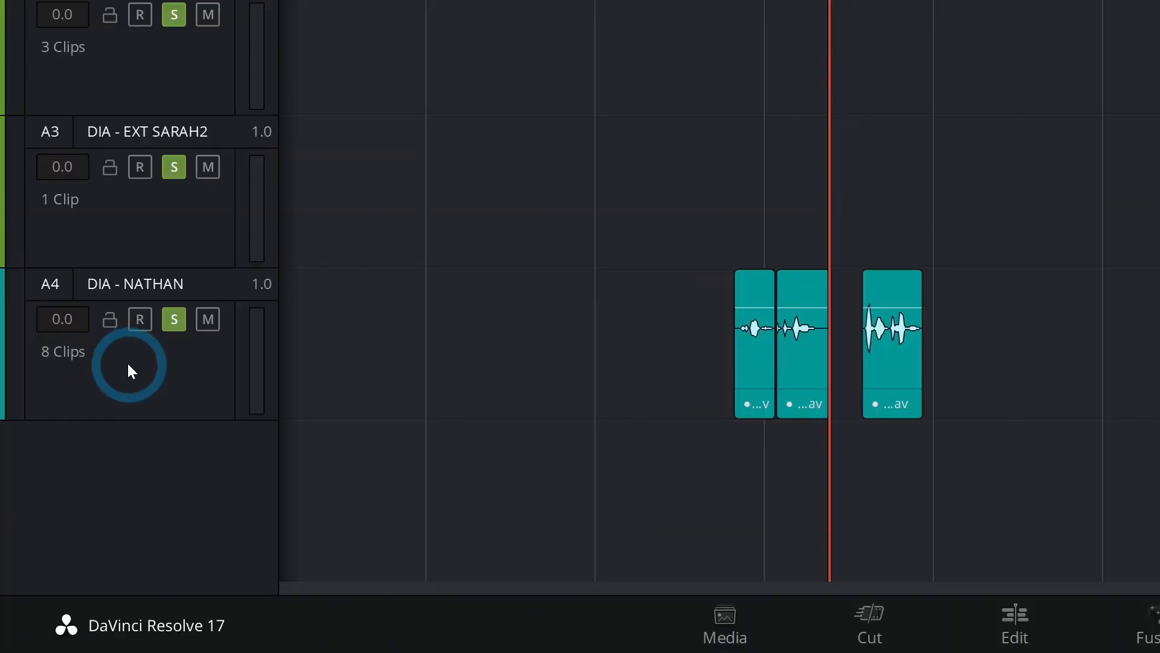
pyautogui.rightClick(66, 511)
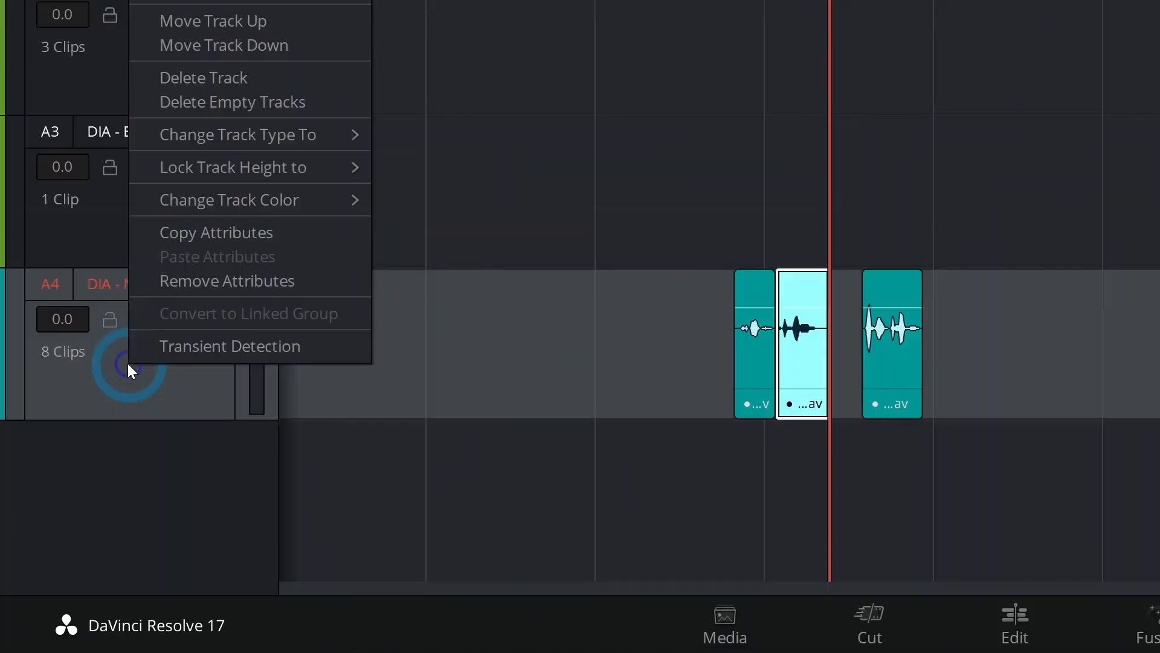
pyautogui.click(250, 27)
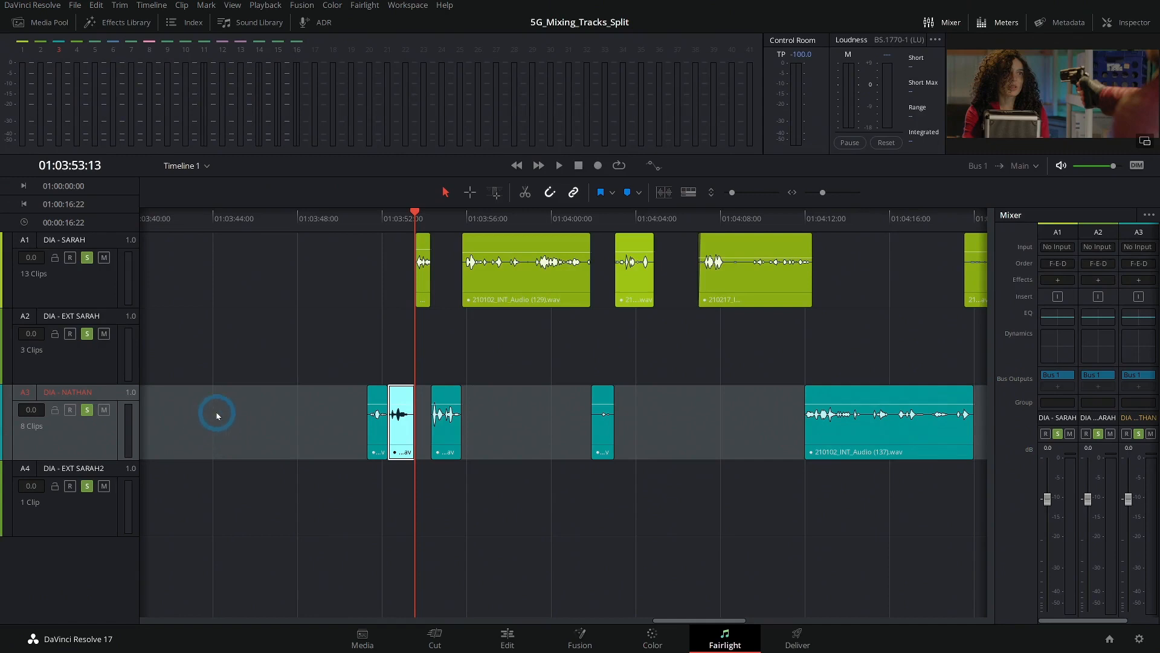
# Step: In the track list of the Index, move DIA - NATHAN directly below DIA - SARAH
pyautogui.click(183, 24)
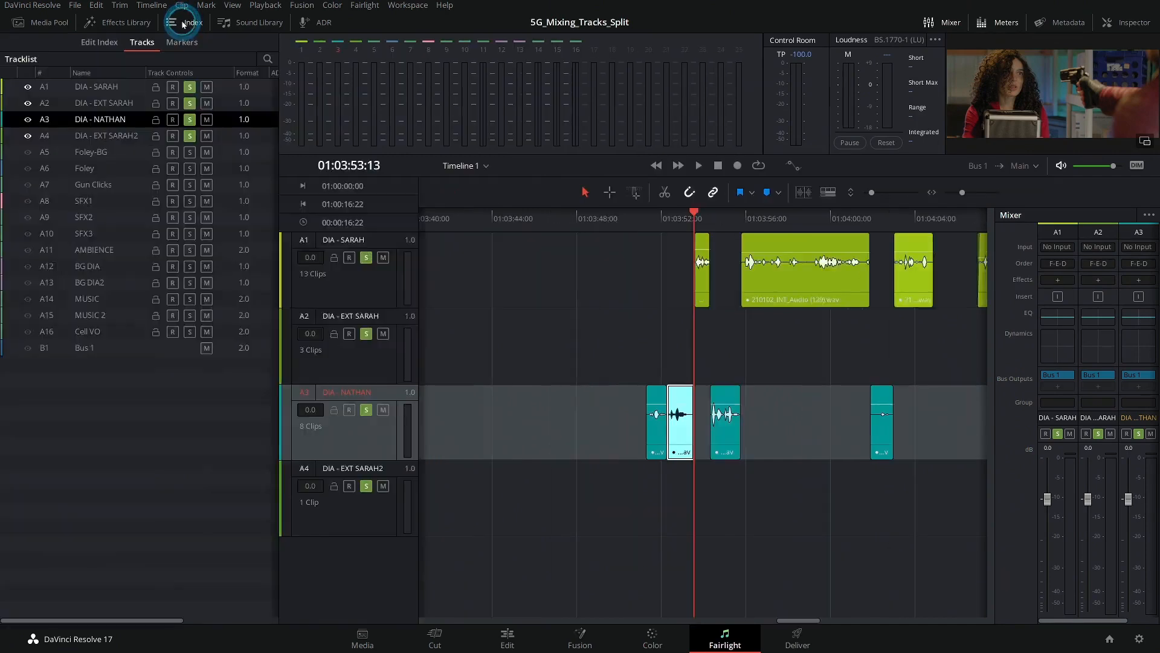
pyautogui.moveTo(16, 125); pyautogui.dragTo(17, 95)
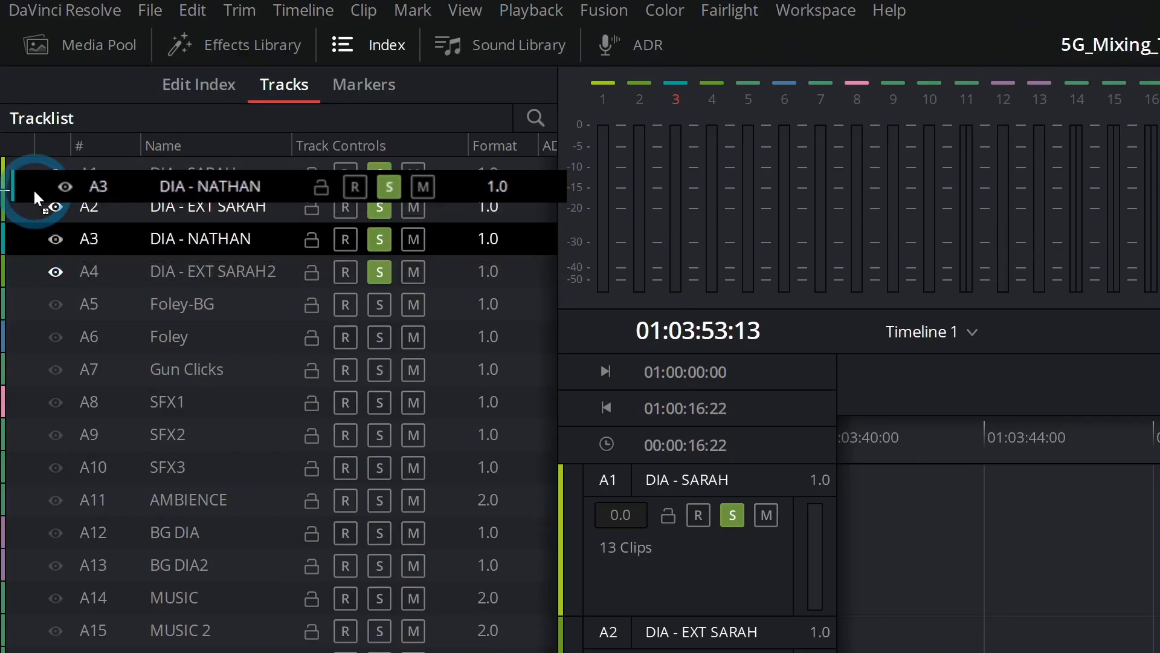
pyautogui.moveTo(34, 191); pyautogui.dragTo(34, 191)
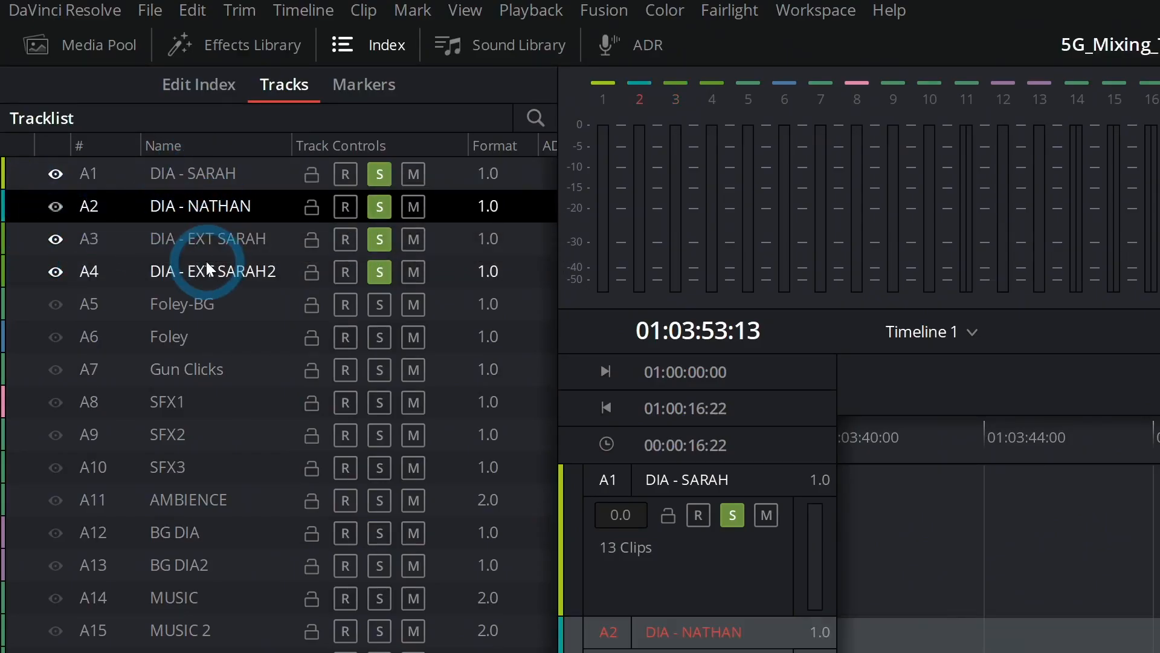
# Step: Reorder the track list so Foley sits above Foley-BG, and close the Index
pyautogui.moveTo(176, 332); pyautogui.dragTo(206, 294)
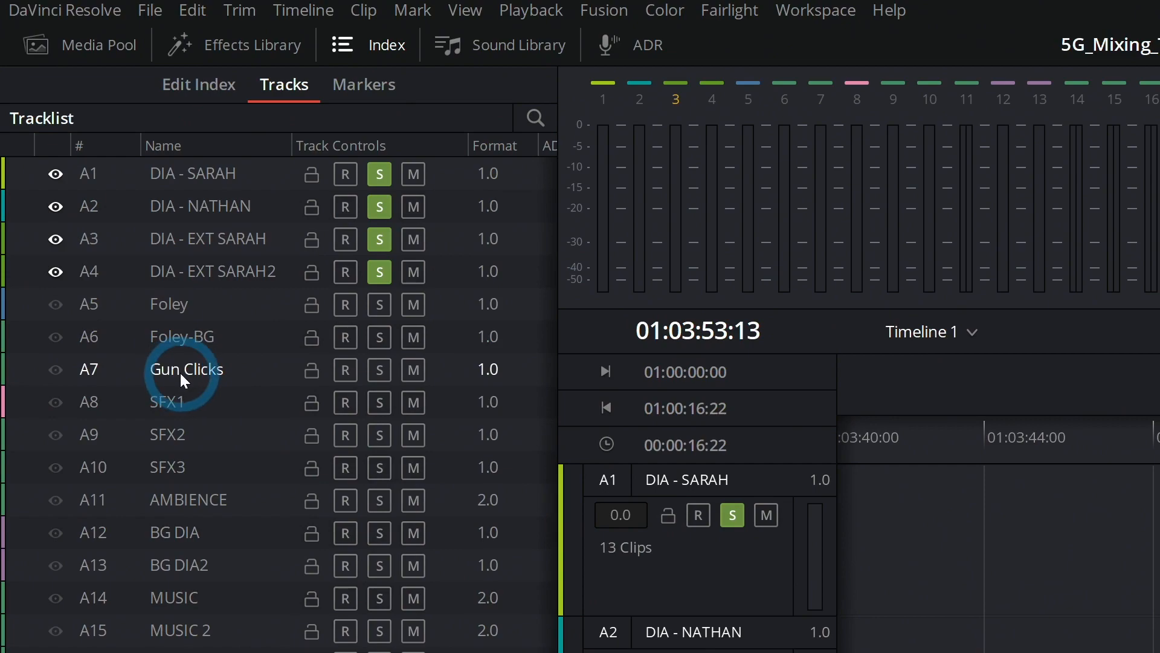
pyautogui.click(382, 415)
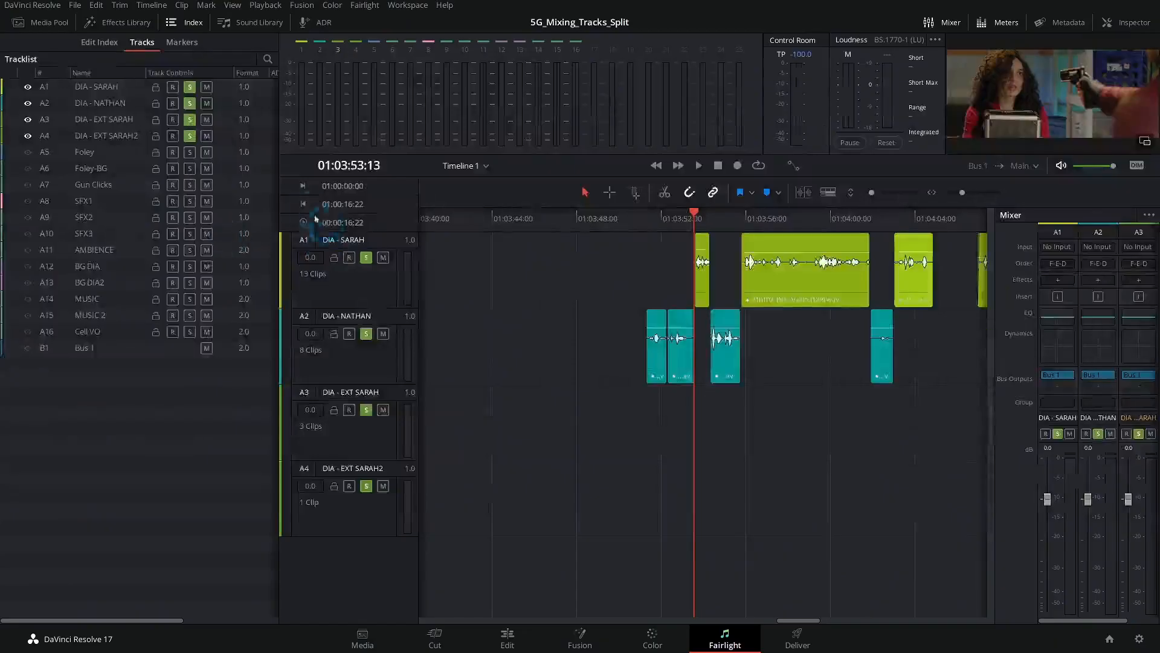
pyautogui.click(362, 45)
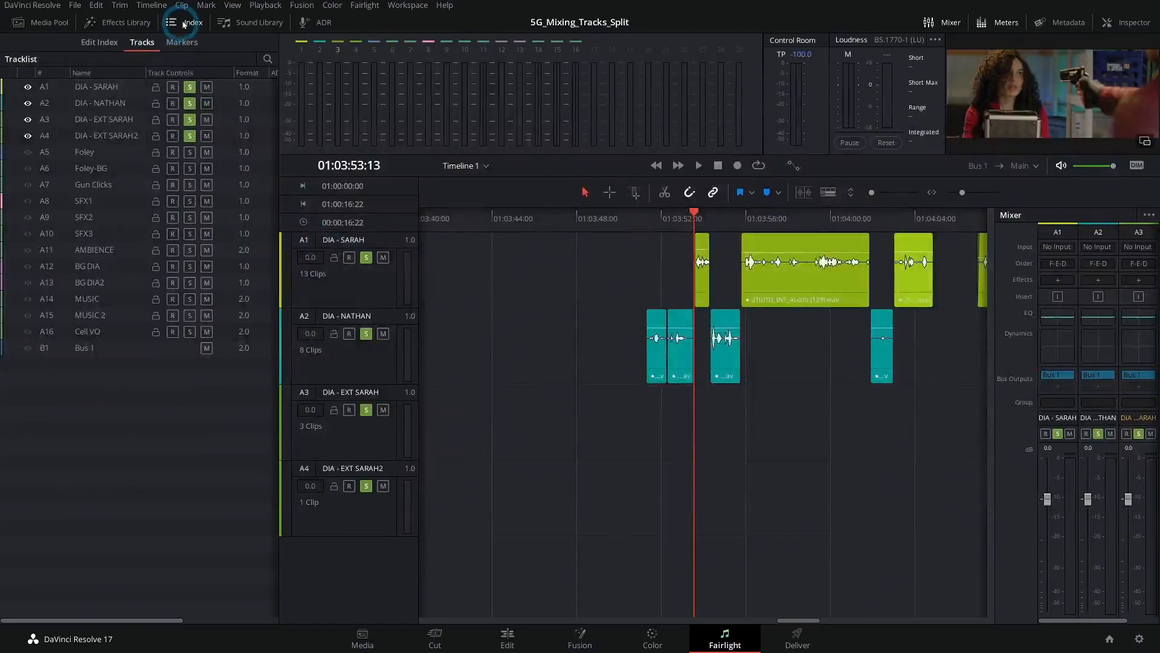
pyautogui.click(540, 360)
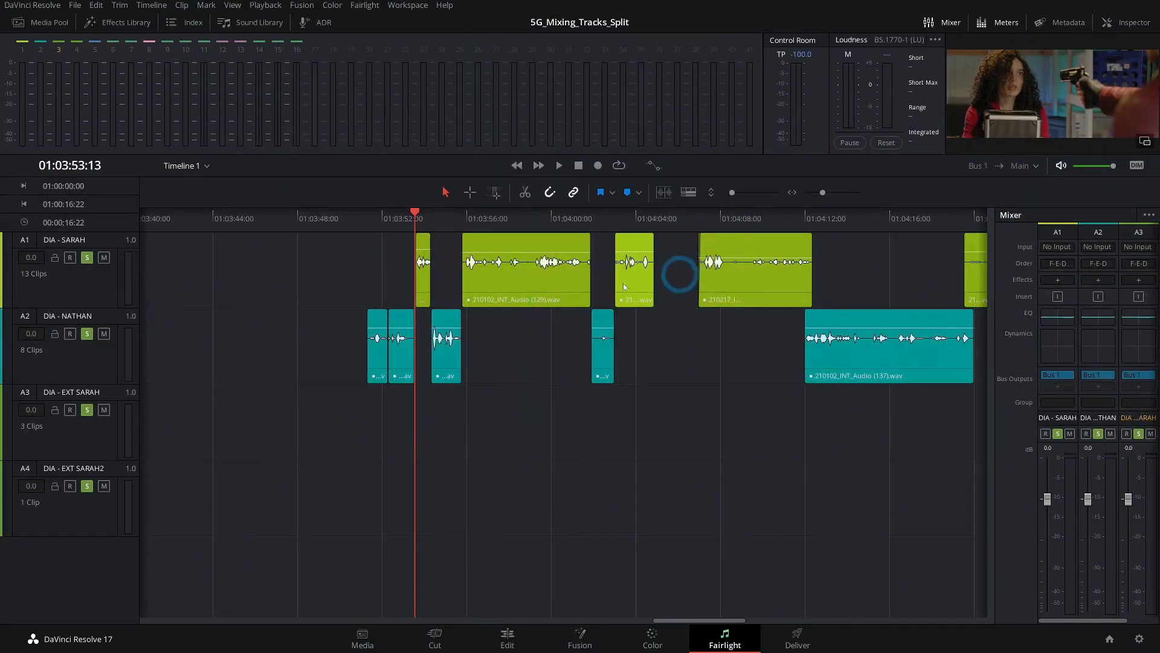
# Step: Play the interior dialogue exchange between the DIA - SARAH and DIA - NATHAN tracks from about 01:03:53
pyautogui.scroll(5, 471, 243)
pyautogui.click(290, 218)
pyautogui.press('space')
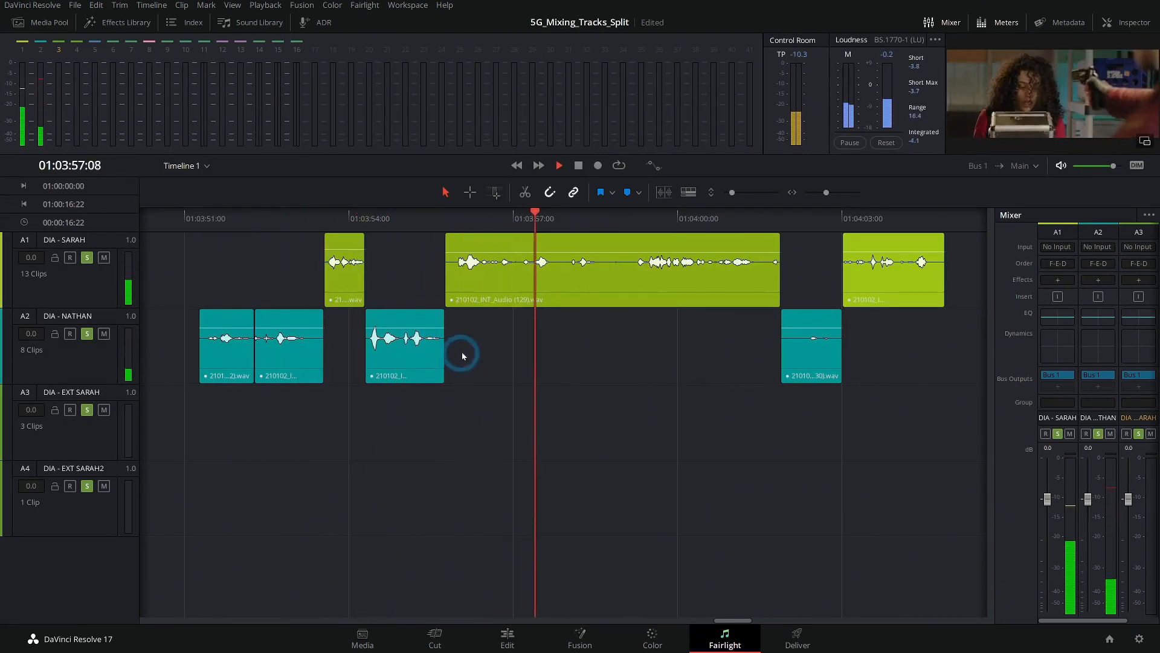
# Step: Leave only DIA - SARAH soloed and play it from 01:03:53:06 to hear the gaps between its clips
pyautogui.click(324, 221)
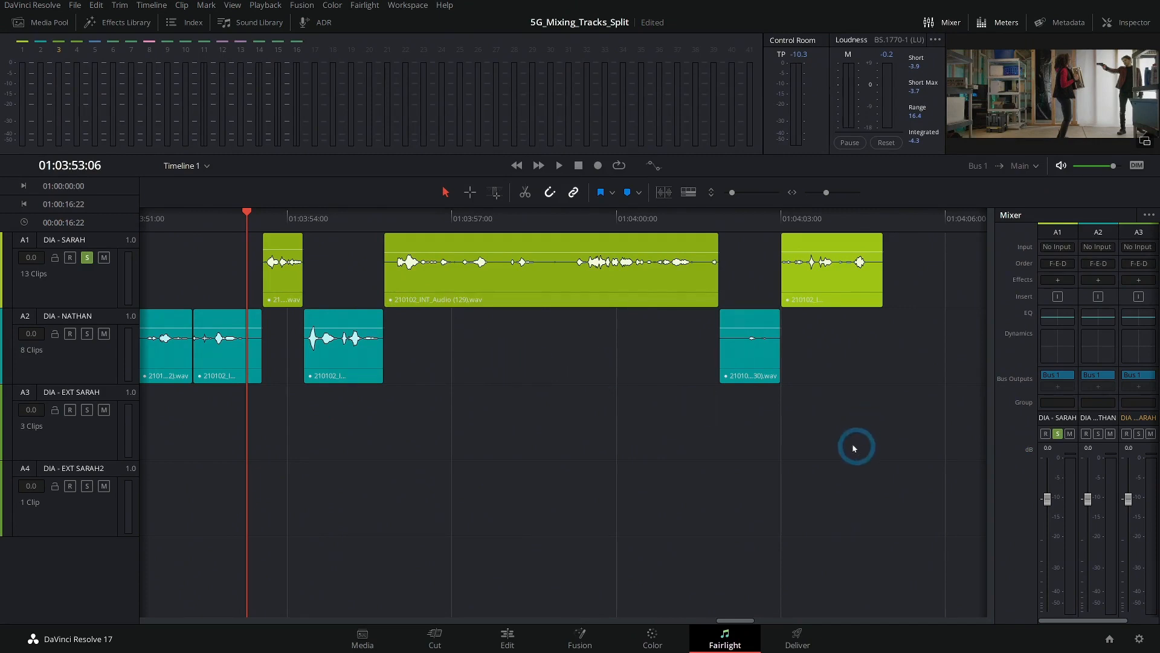
pyautogui.press('space')
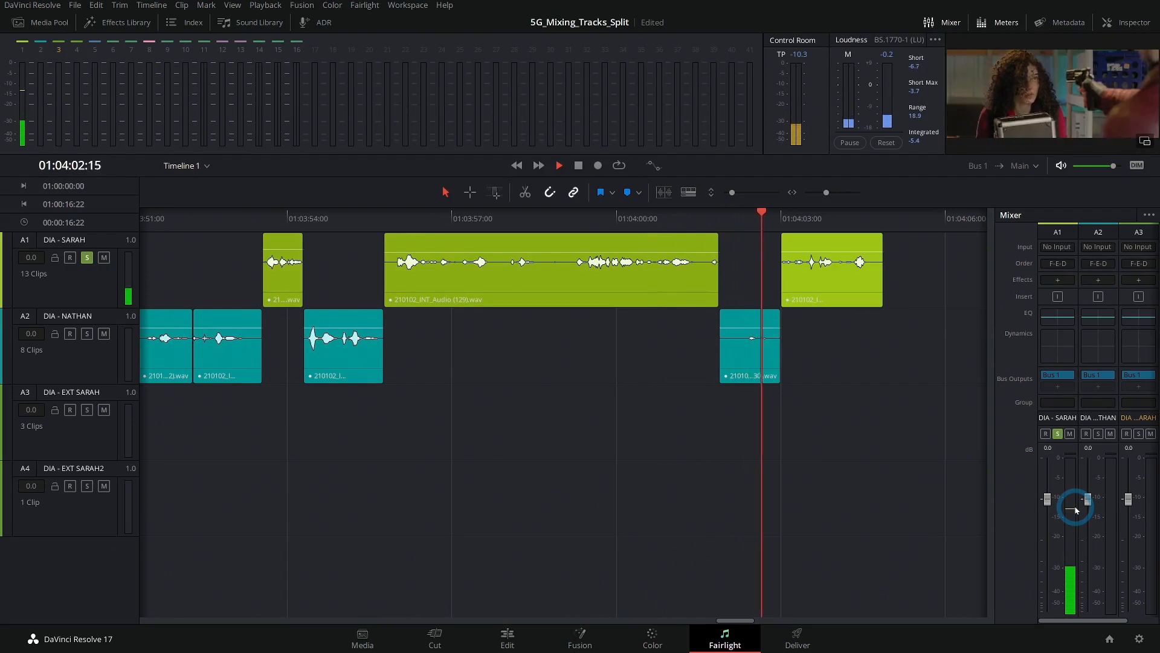
pyautogui.press('space')
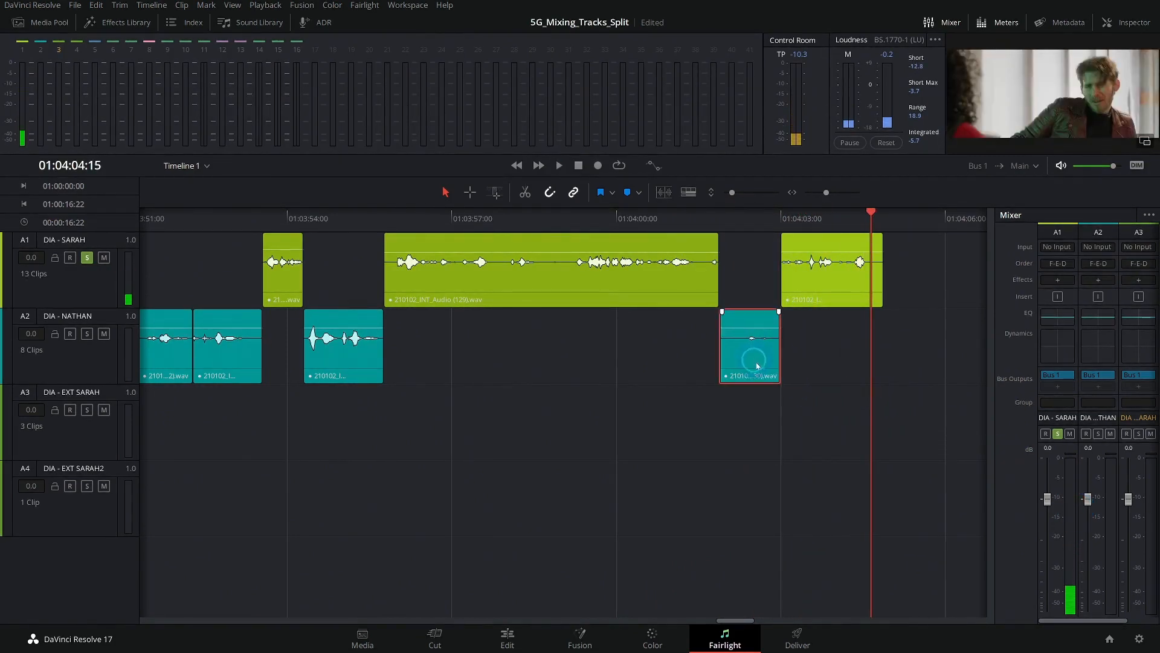
# Step: Move the short DIA - NATHAN clip near 01:04:02 up into the gap on A1 and play across both joins
pyautogui.hotkey('ctrl', 'z')
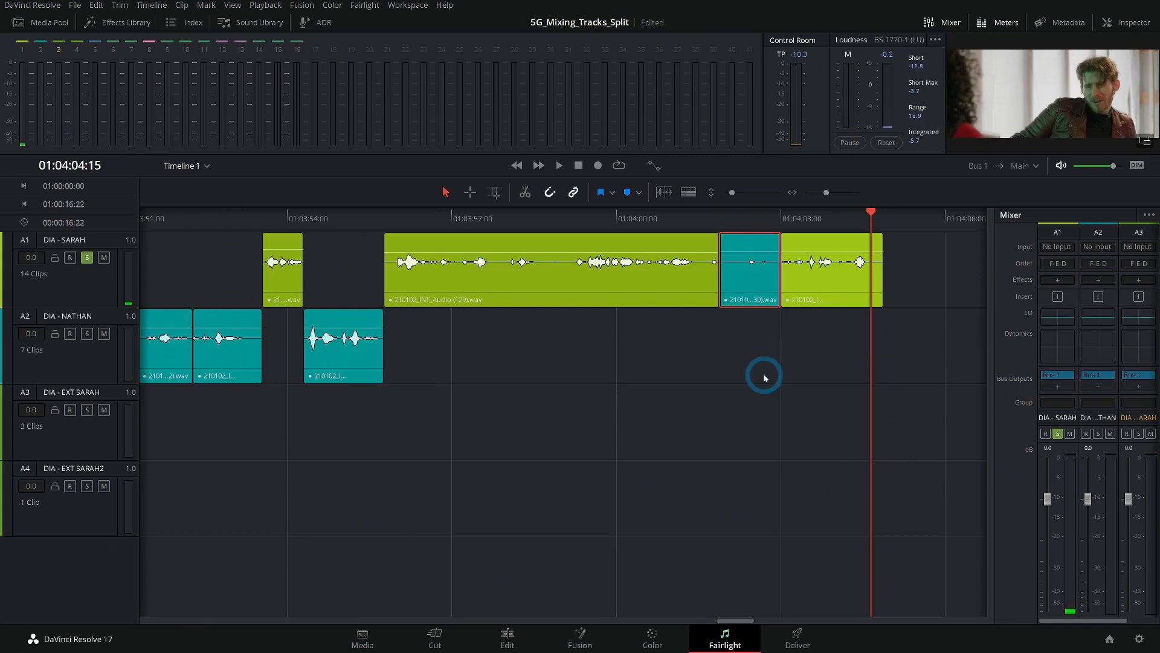
pyautogui.click(703, 221)
pyautogui.press('space')
pyautogui.press('space')
pyautogui.click(687, 218)
pyautogui.press('space')
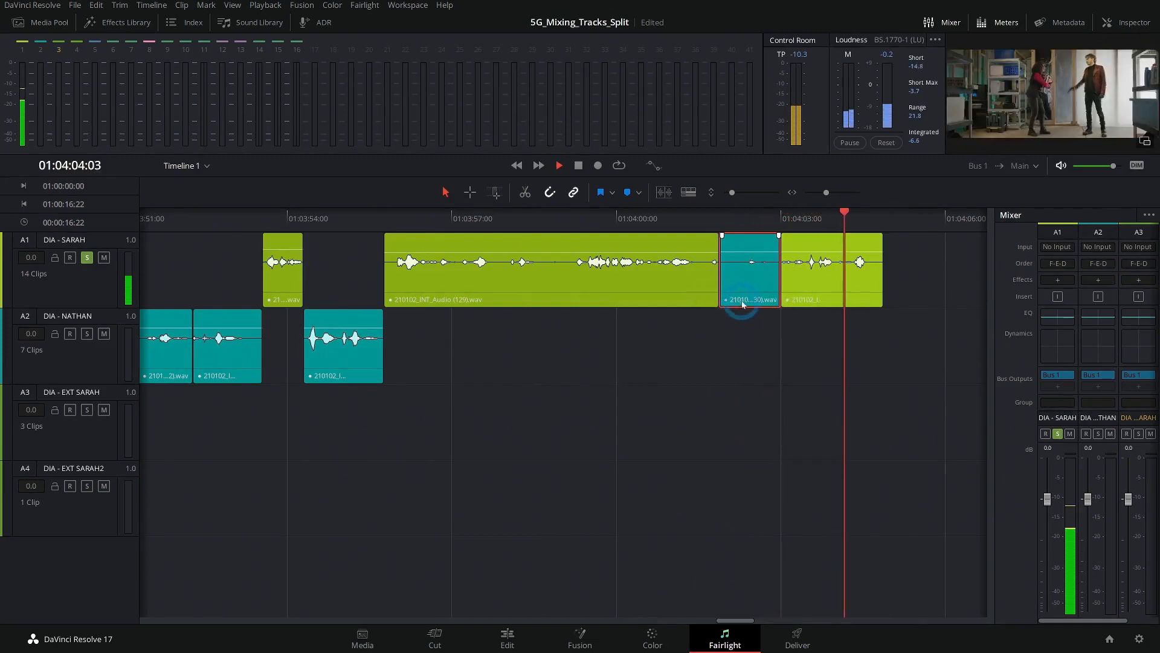
pyautogui.press('space')
pyautogui.hscroll(5, 862, 345)
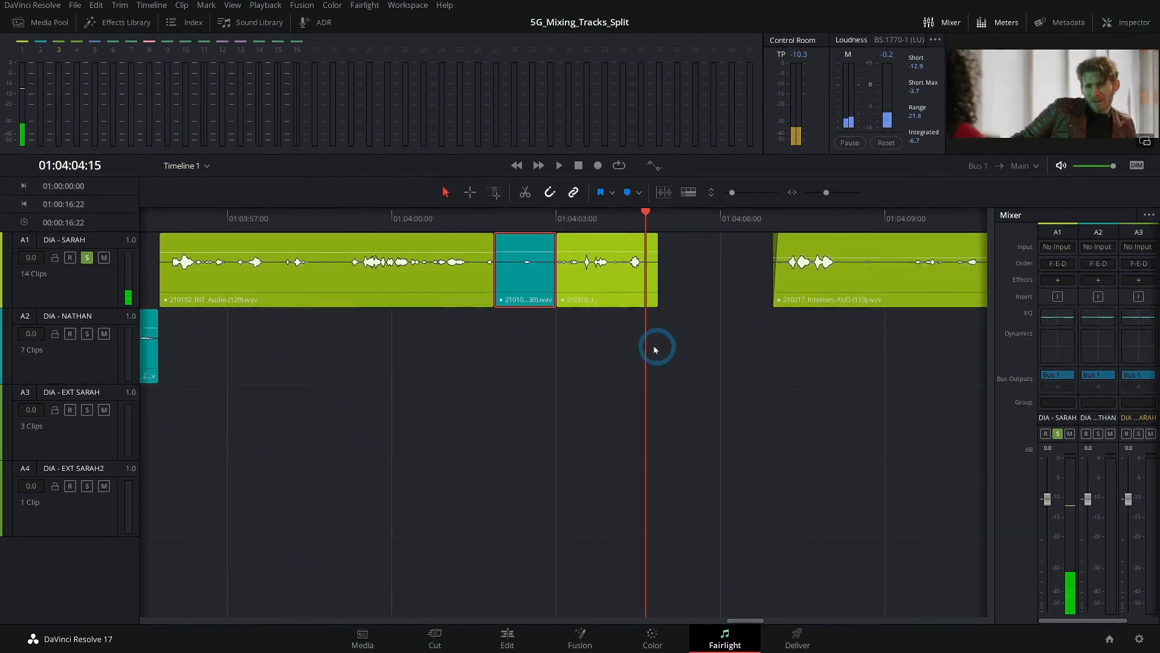
# Step: Play past the filled gap on A1 and move the clip starting at 01:04:03:00 down to the DIA - NATHAN track
pyautogui.press('space')
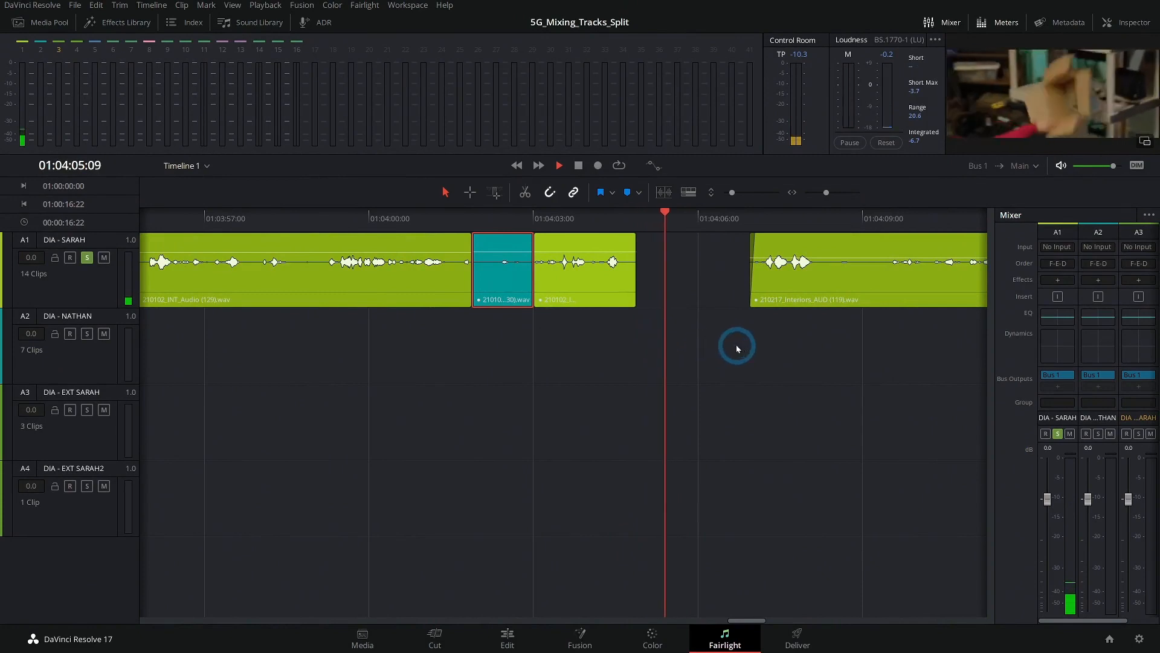
pyautogui.press('space')
pyautogui.click(552, 221)
pyautogui.press('space')
pyautogui.click(606, 305)
pyautogui.hotkey('alt', 'Down')
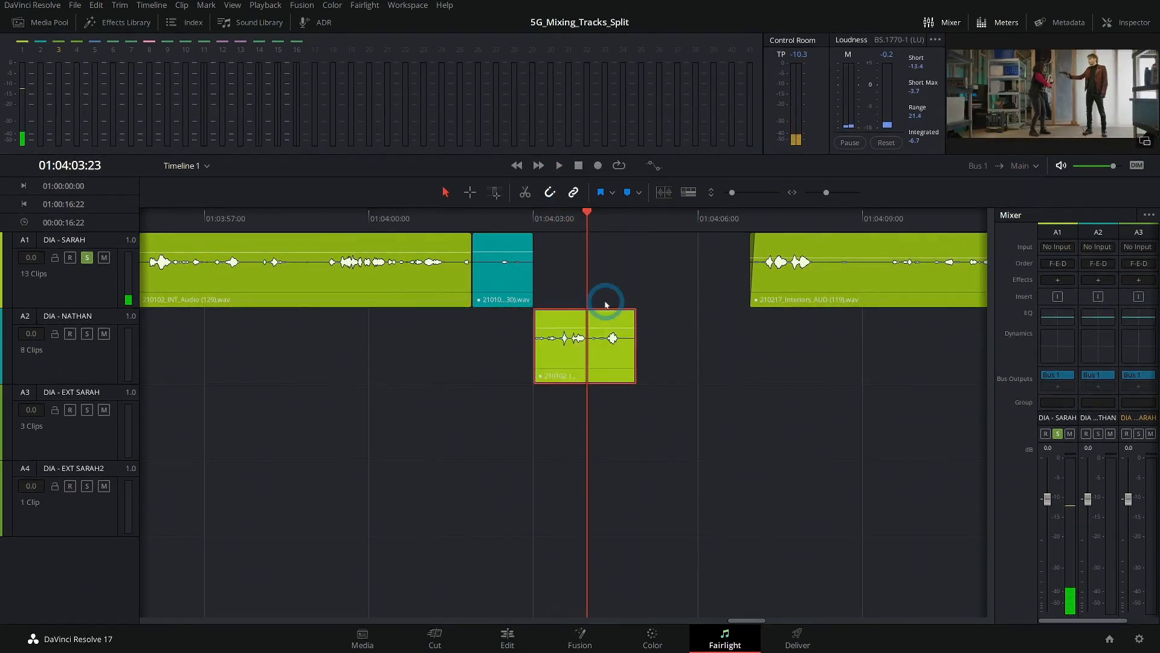
# Step: Recolor the clip moved to A2 to match the DIA - NATHAN clips and the short clip moved to A1 to Lime
pyautogui.rightClick(612, 365)
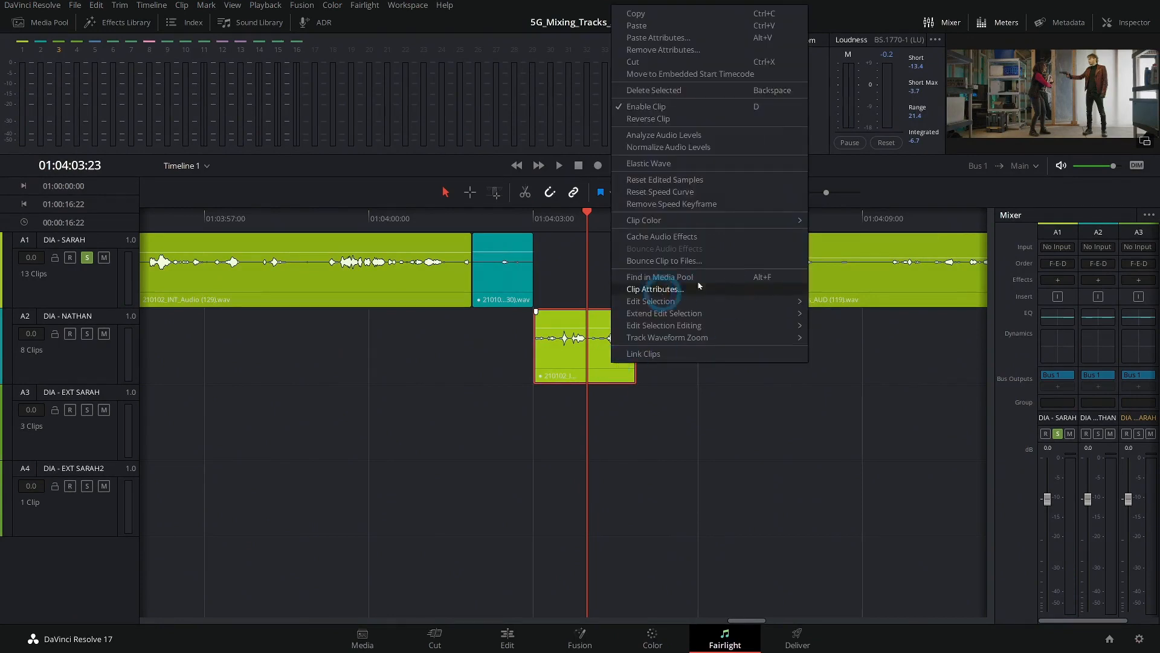
pyautogui.moveTo(735, 316)
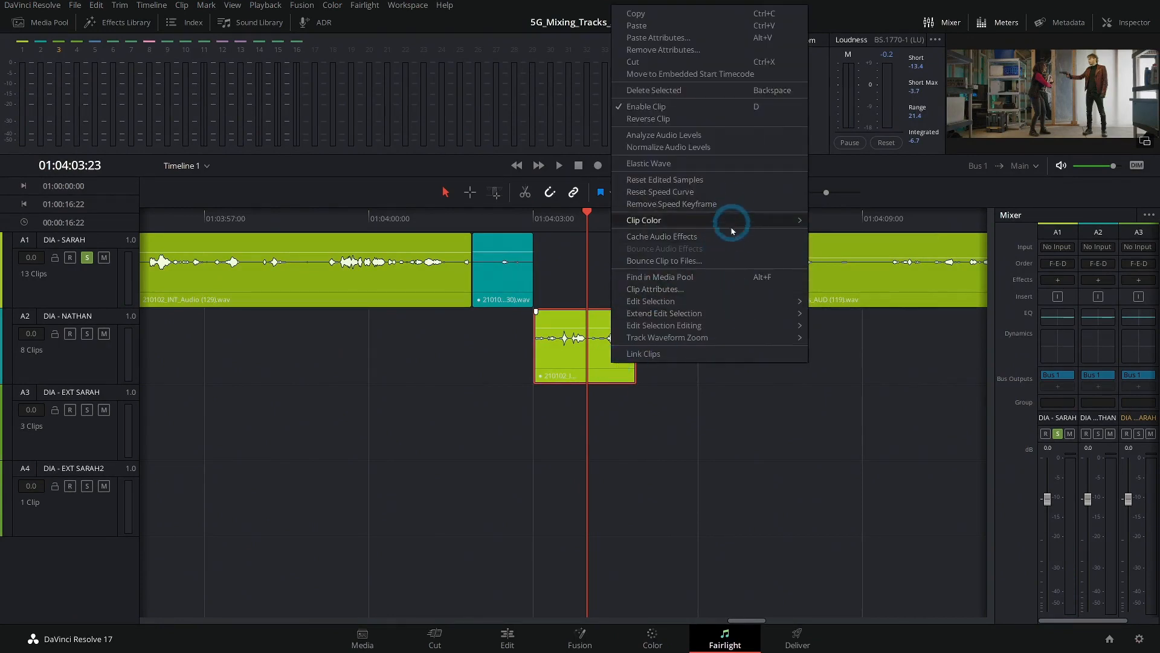
pyautogui.rightClick(501, 279)
pyautogui.moveTo(642, 494)
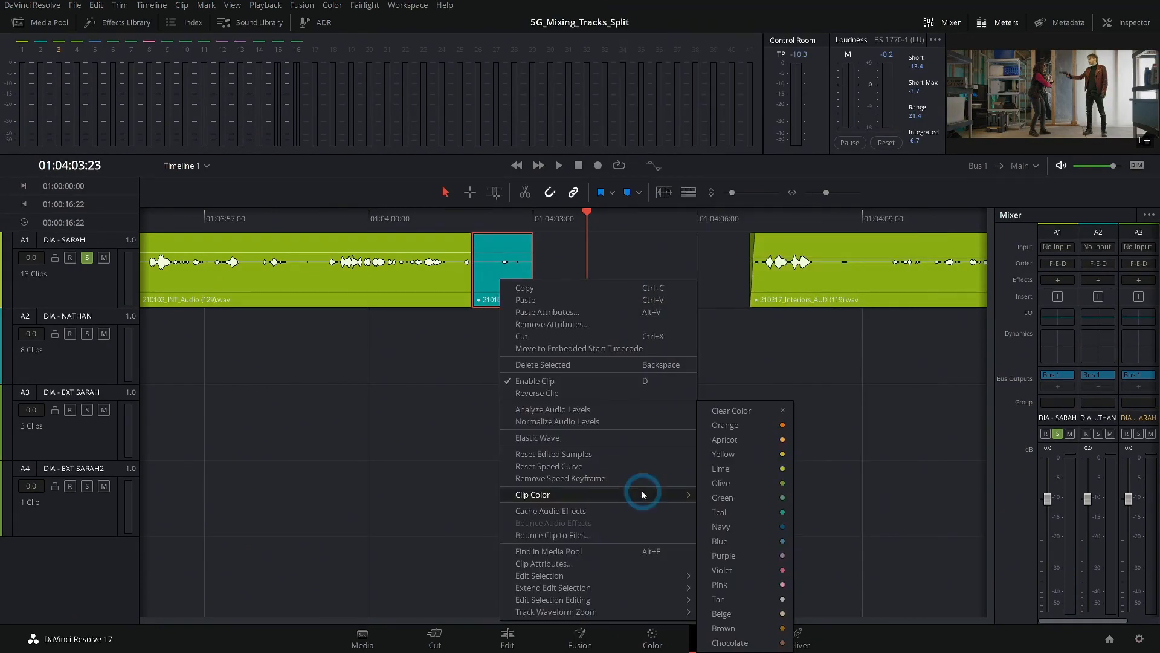
pyautogui.click(747, 470)
# Step: Split the 210217_Interiors_AUD (119) clip on A1 at 01:04:09:01 and raise the level of its second part
pyautogui.click(426, 221)
pyautogui.press('space')
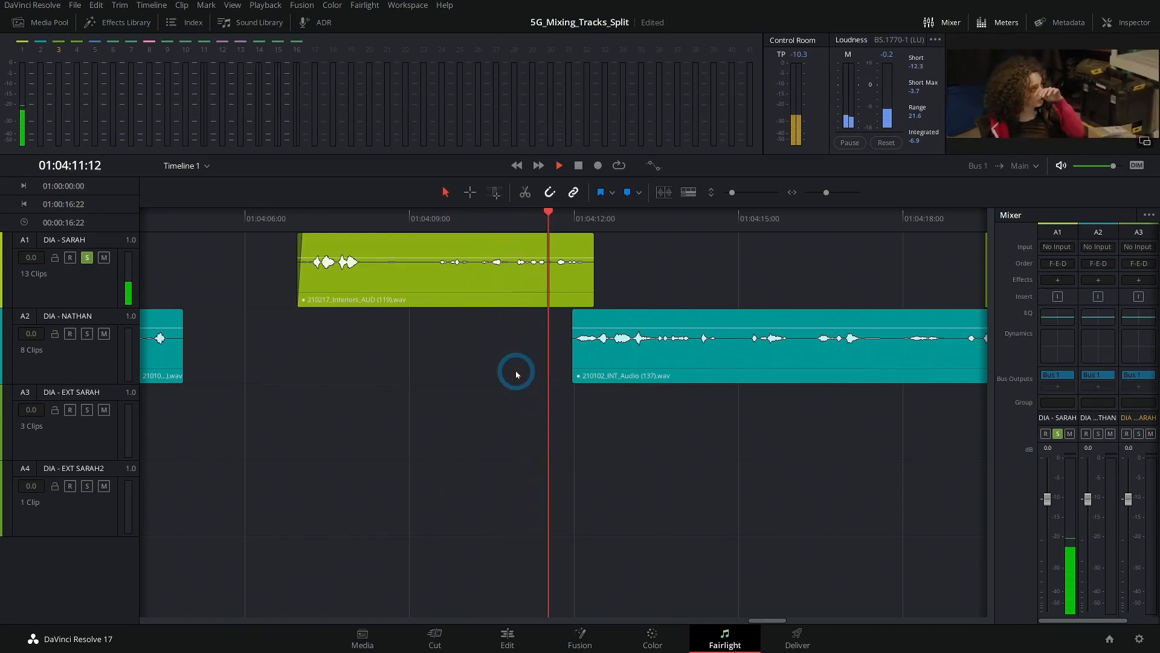
pyautogui.click(438, 218)
pyautogui.click(350, 230)
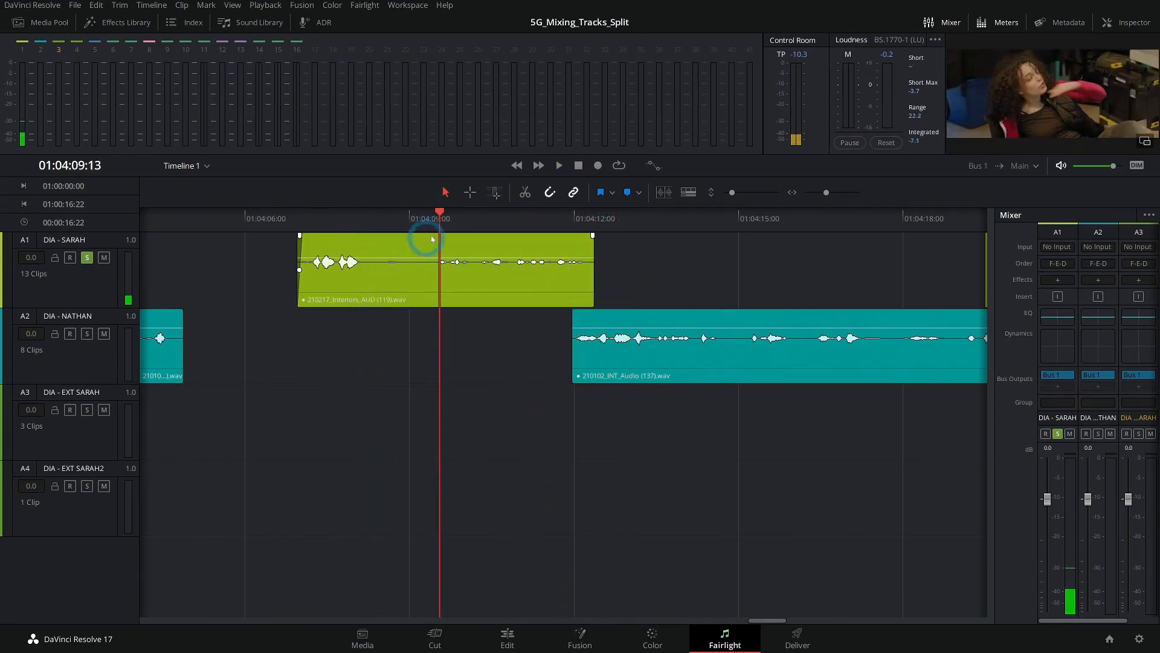
pyautogui.moveTo(439, 213); pyautogui.dragTo(412, 216)
pyautogui.click(423, 293)
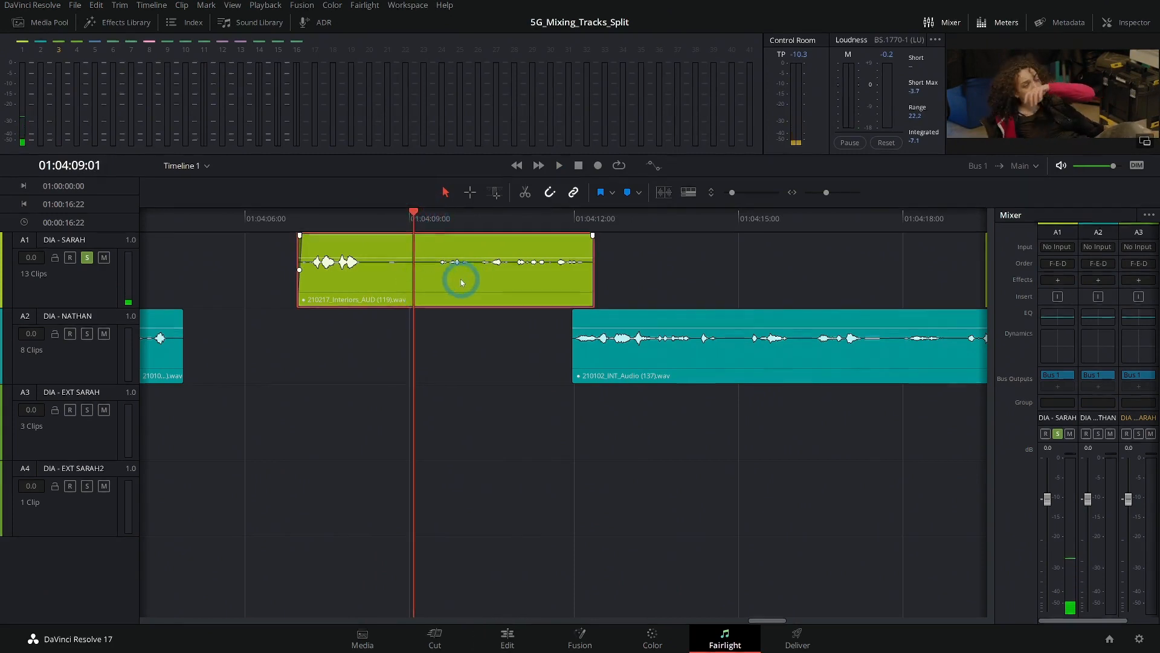
pyautogui.moveTo(480, 260); pyautogui.dragTo(454, 257)
pyautogui.press('space')
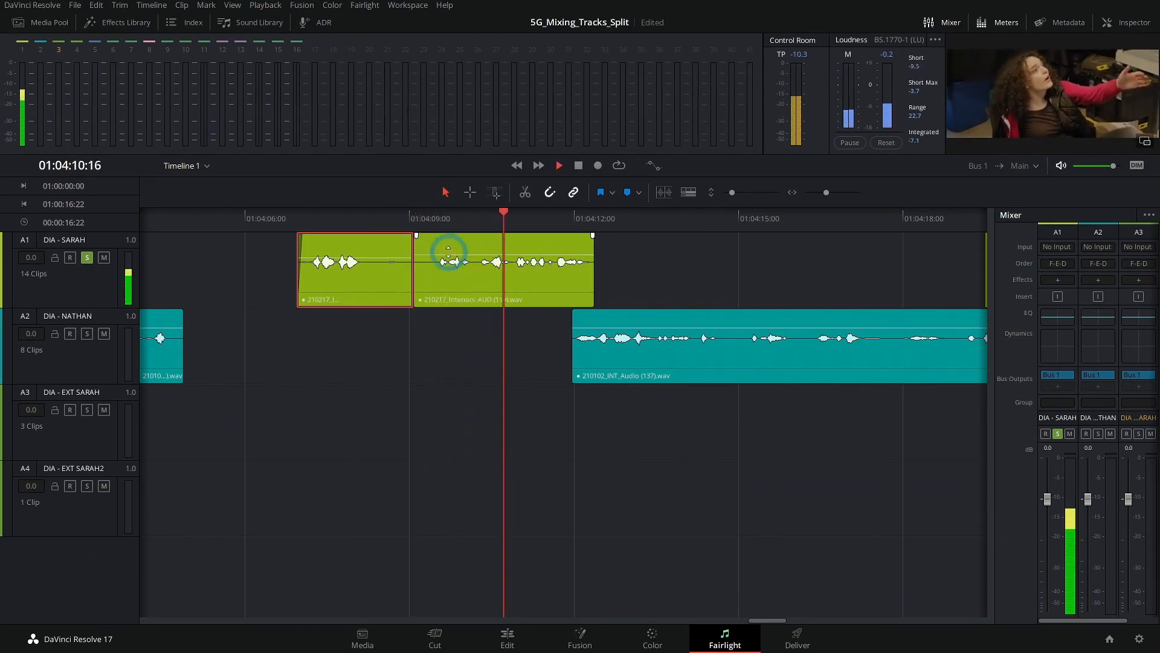
# Step: Crossfade the cut at 01:04:09:01 on A1 and play both parts across it
pyautogui.click(312, 221)
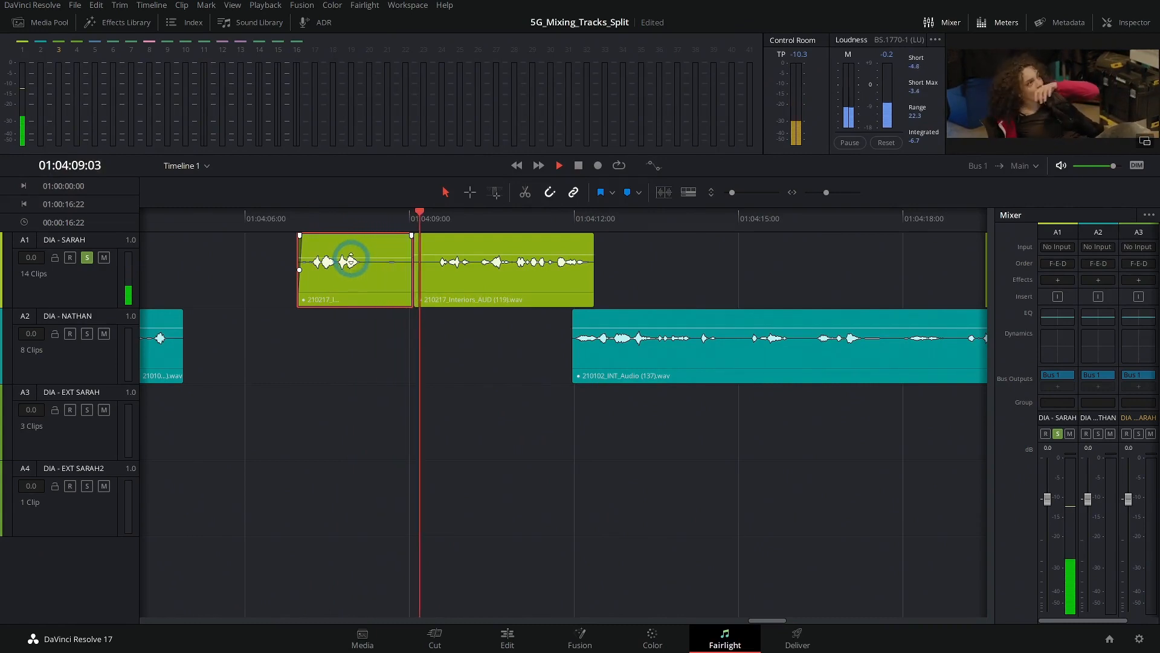
pyautogui.rightClick(414, 279)
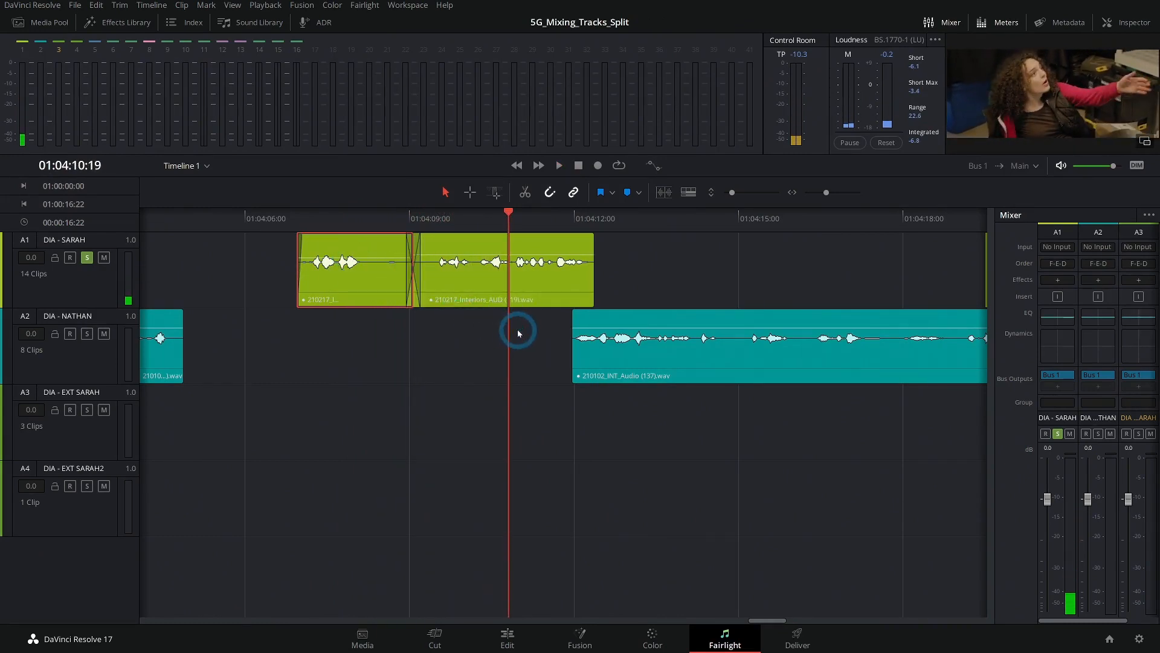
pyautogui.click(297, 219)
pyautogui.press('space')
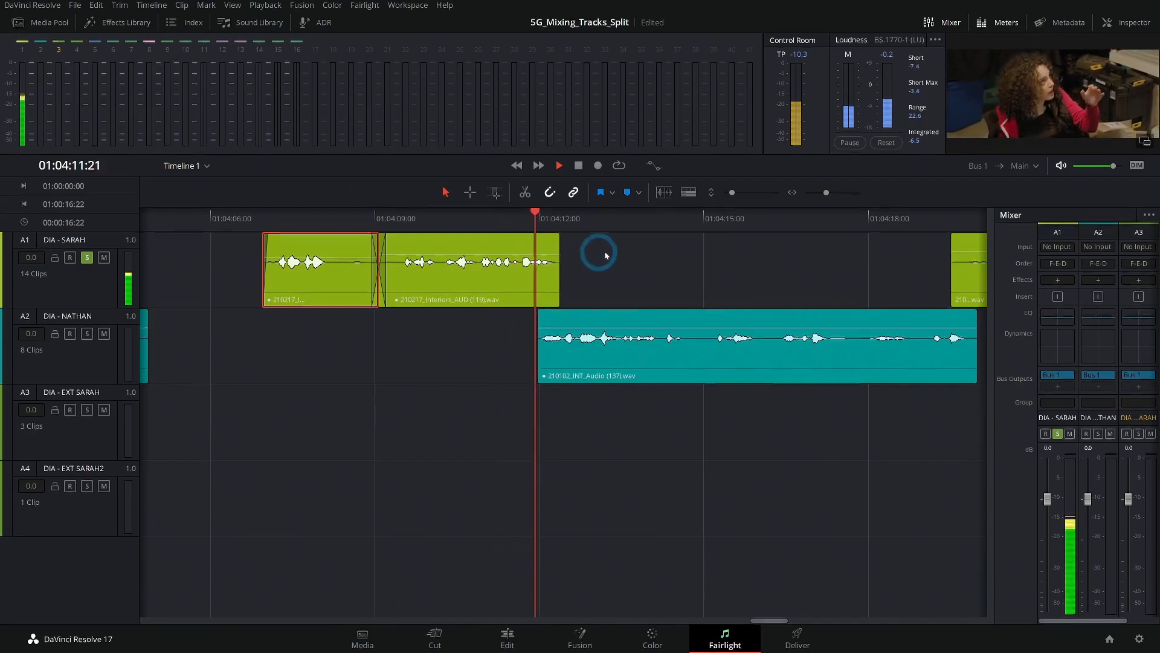
pyautogui.press('space')
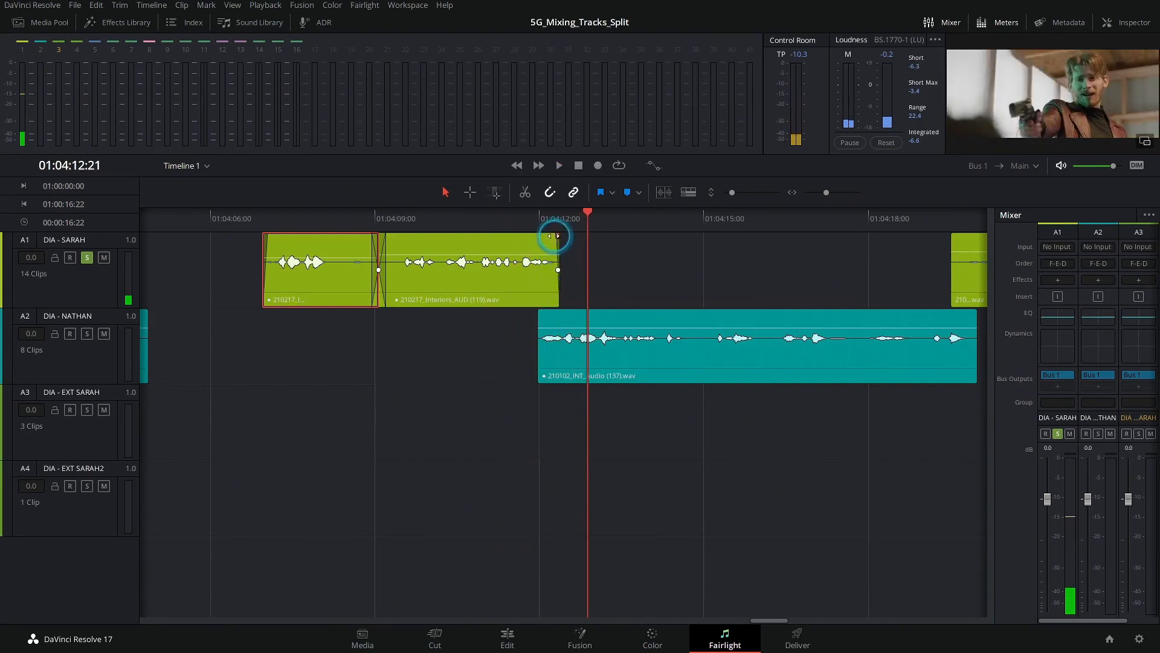
# Step: Extend the end of the A1 clip past 01:04:12 to about 01:04:12:13, give it a fade-out, and play across it
pyautogui.click(530, 219)
pyautogui.press('space')
pyautogui.click(559, 247)
pyautogui.moveTo(826, 198); pyautogui.dragTo(829, 193)
pyautogui.click(526, 255)
pyautogui.moveTo(499, 243); pyautogui.dragTo(541, 244)
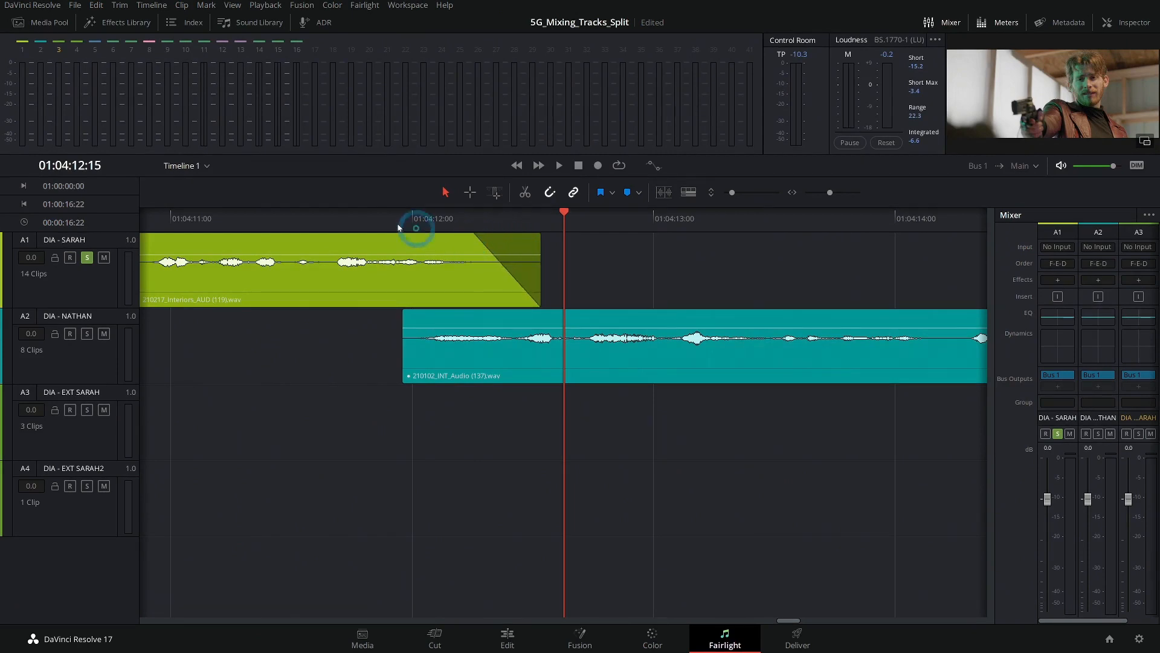
pyautogui.click(353, 216)
pyautogui.press('space')
pyautogui.click(789, 224)
# Step: Add a short fade-in to the 210102_INT_Audio (134) clip on A1 and play it from 01:04:20:13
pyautogui.hscroll(10, 837, 267)
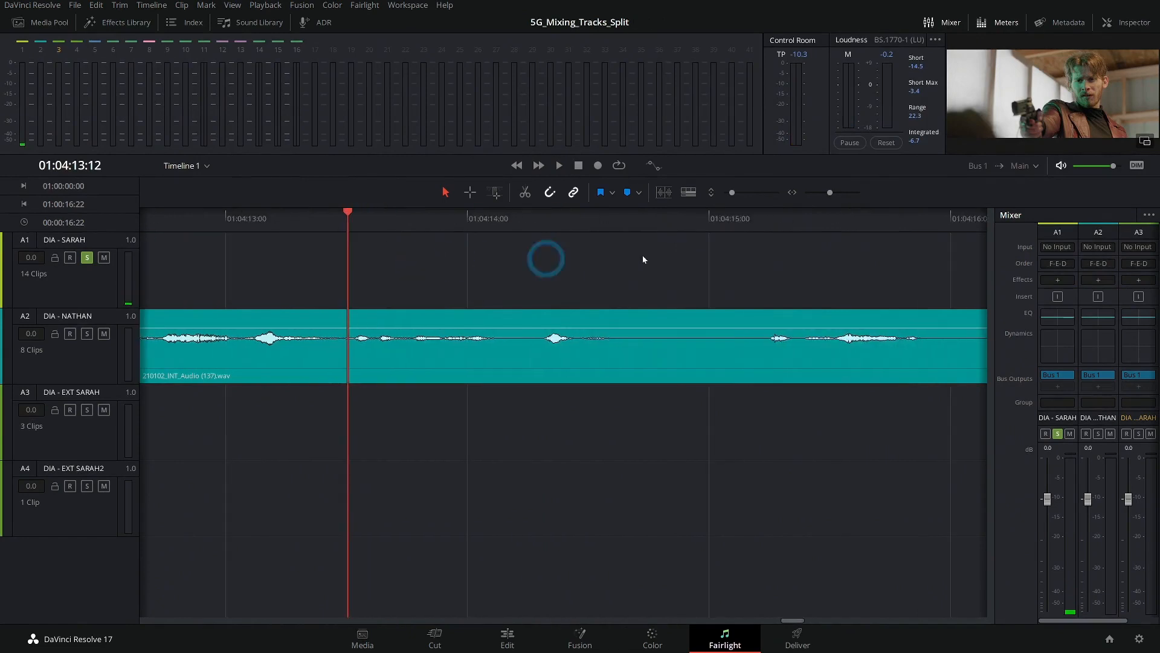
pyautogui.hscroll(12, 719, 269)
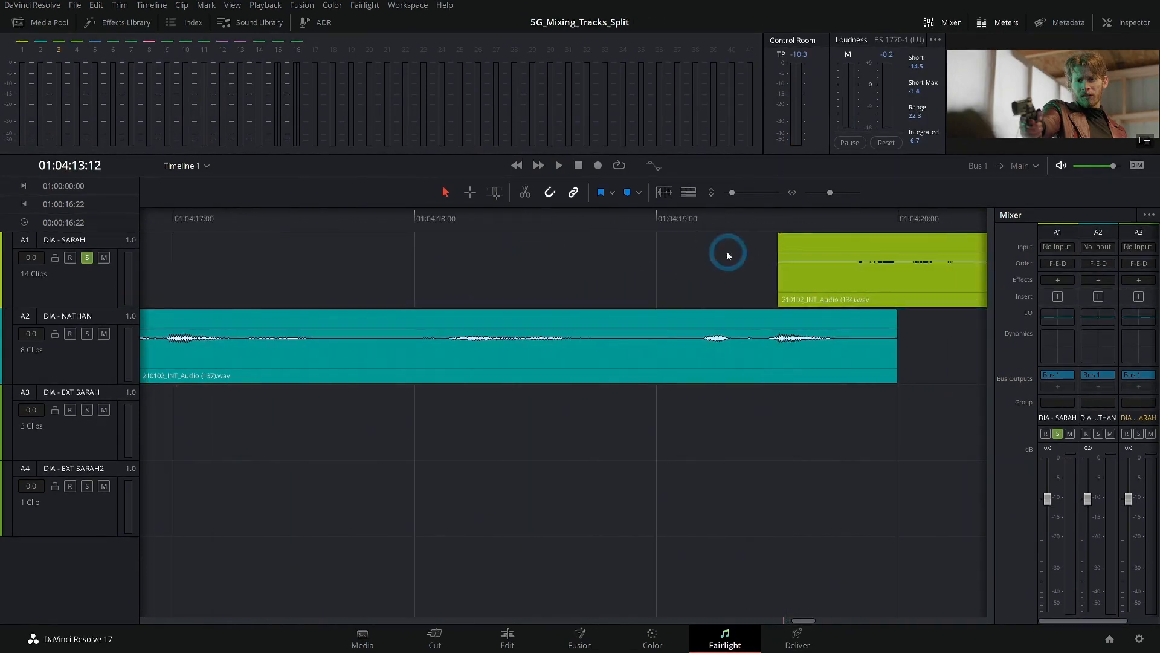
pyautogui.moveTo(459, 223); pyautogui.dragTo(529, 236)
pyautogui.click(321, 217)
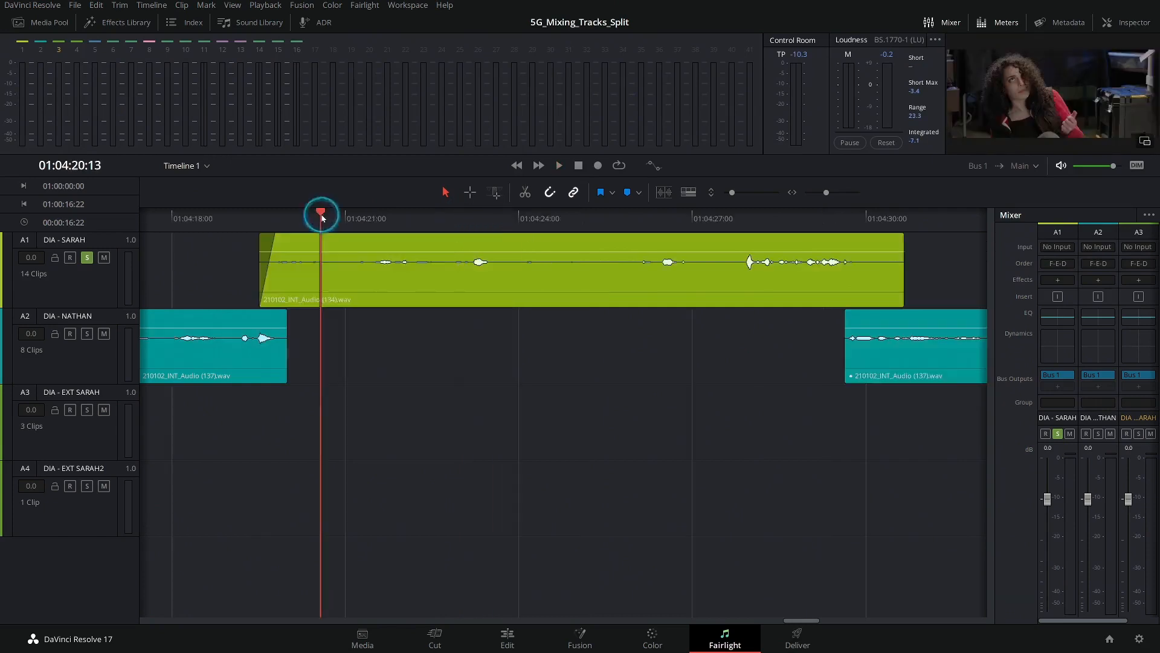
pyautogui.press('space')
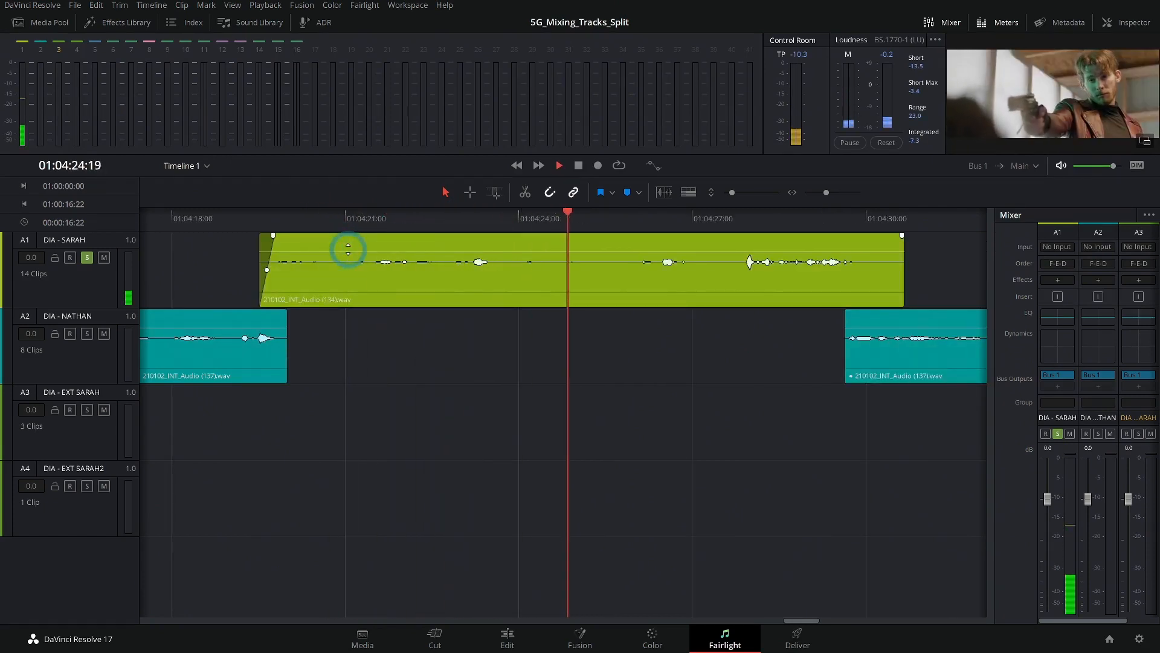
pyautogui.press('space')
pyautogui.press('space')
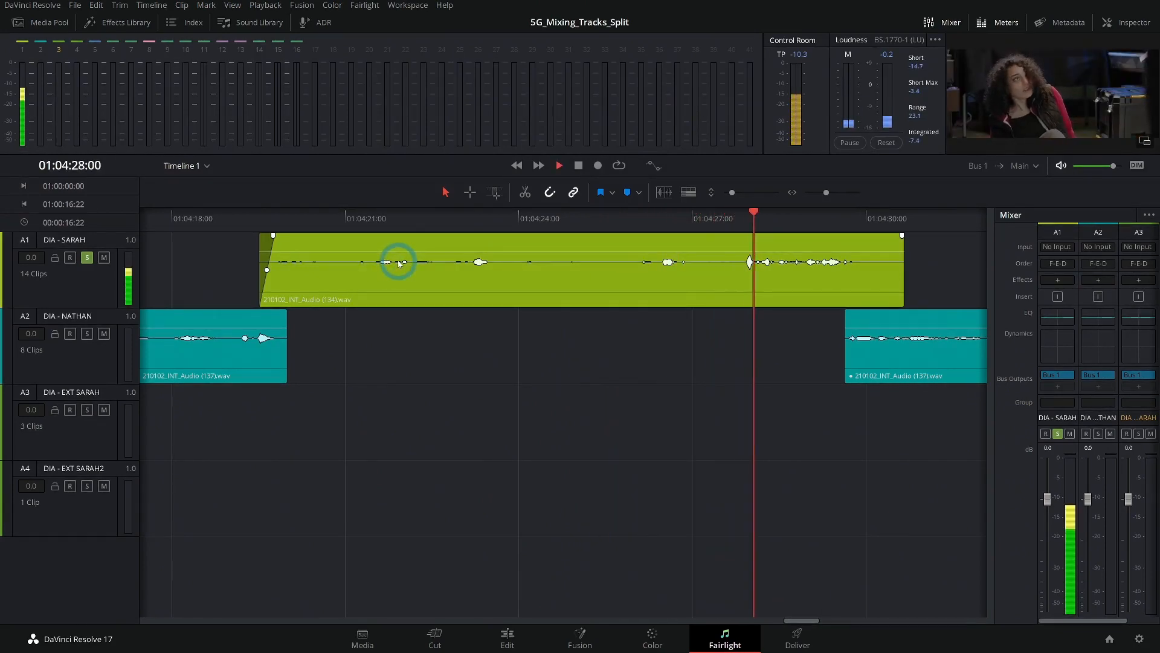
pyautogui.press('space')
# Step: Enlarge the A1 track, split the 210102_INT_Audio (134) clip at 01:04:27:12 and raise its first part to about 4.5 dB
pyautogui.moveTo(101, 307); pyautogui.dragTo(121, 406)
pyautogui.click(722, 222)
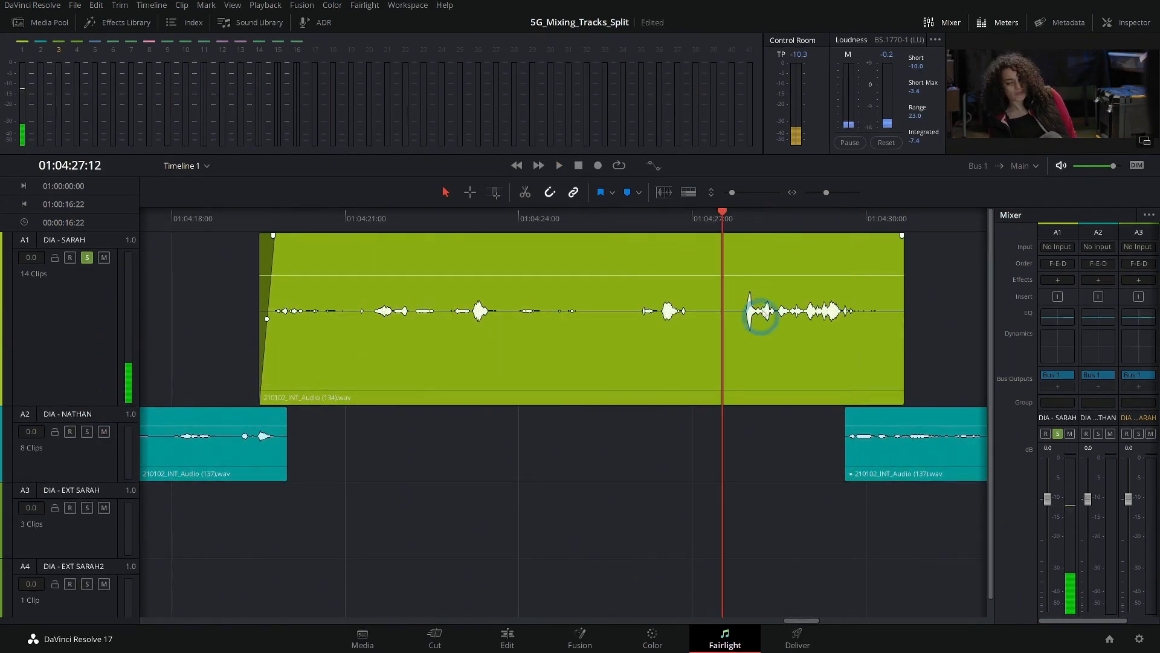
pyautogui.hotkey('ctrl', 'b')
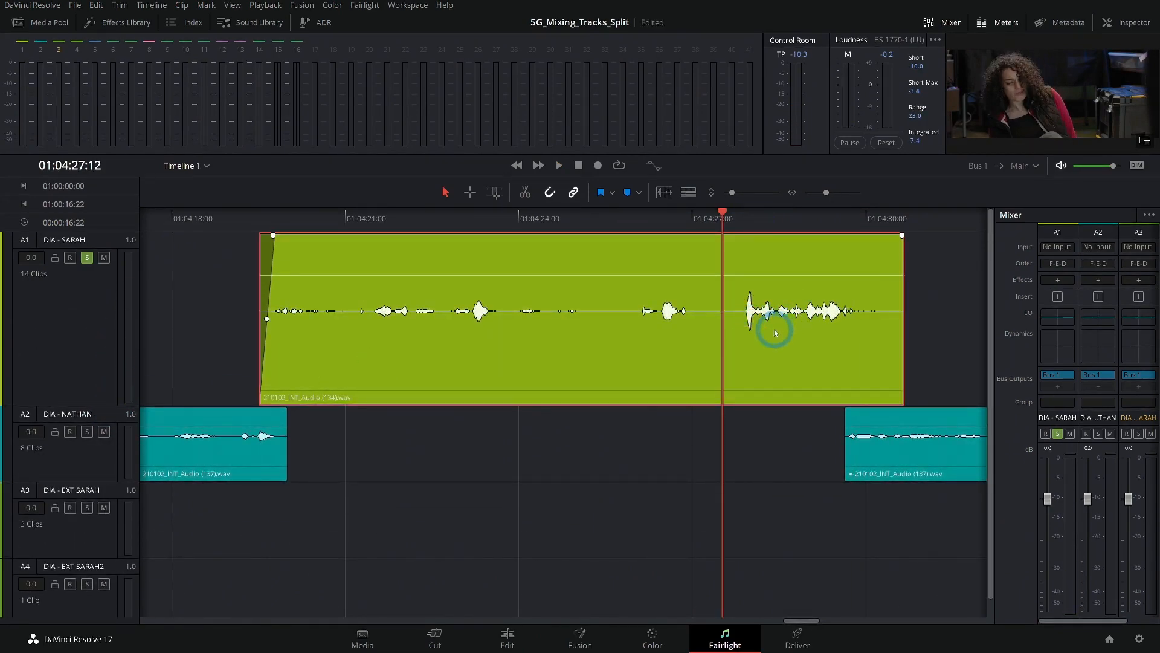
pyautogui.click(568, 283)
pyautogui.moveTo(568, 277); pyautogui.dragTo(566, 267)
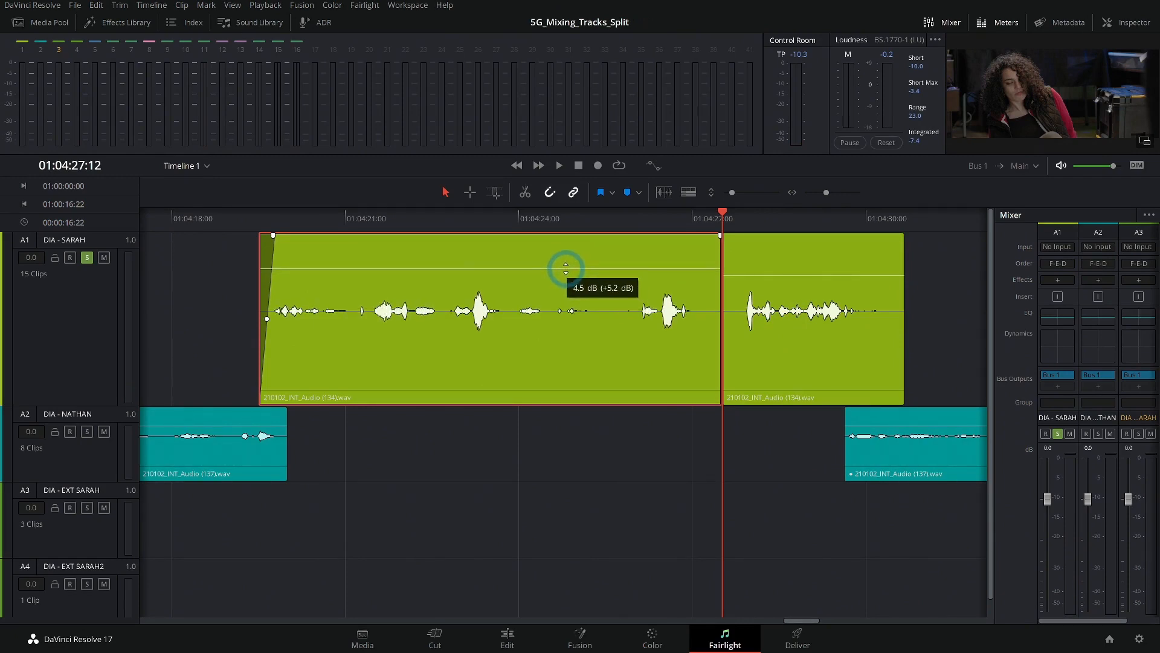
pyautogui.click(240, 219)
pyautogui.press('space')
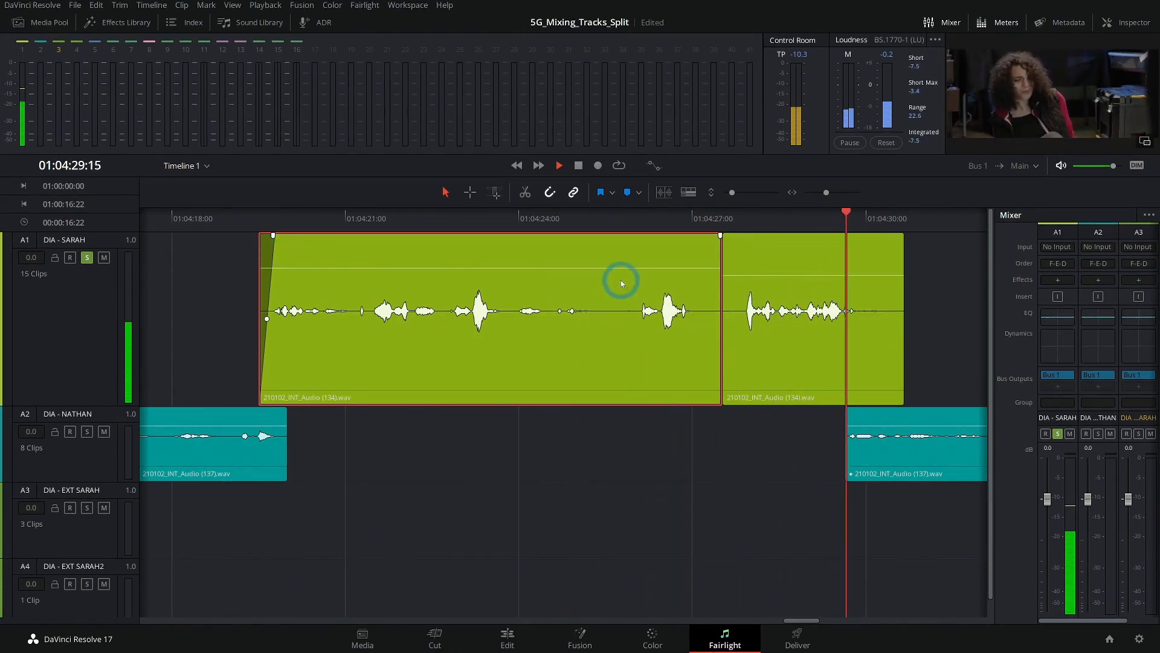
pyautogui.press('space')
# Step: Lower the level of the part before 01:04:27:12 slightly and split it at 01:04:25:10
pyautogui.moveTo(662, 268); pyautogui.dragTo(663, 271)
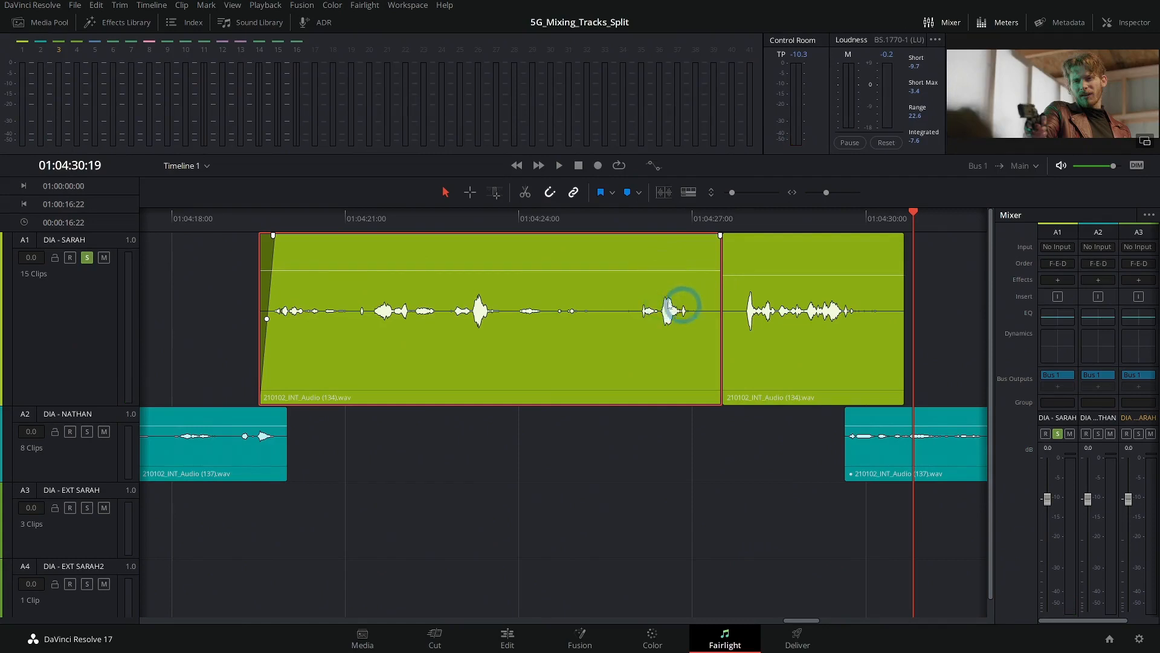
pyautogui.moveTo(625, 224); pyautogui.dragTo(604, 222)
pyautogui.hotkey('ctrl', 'b')
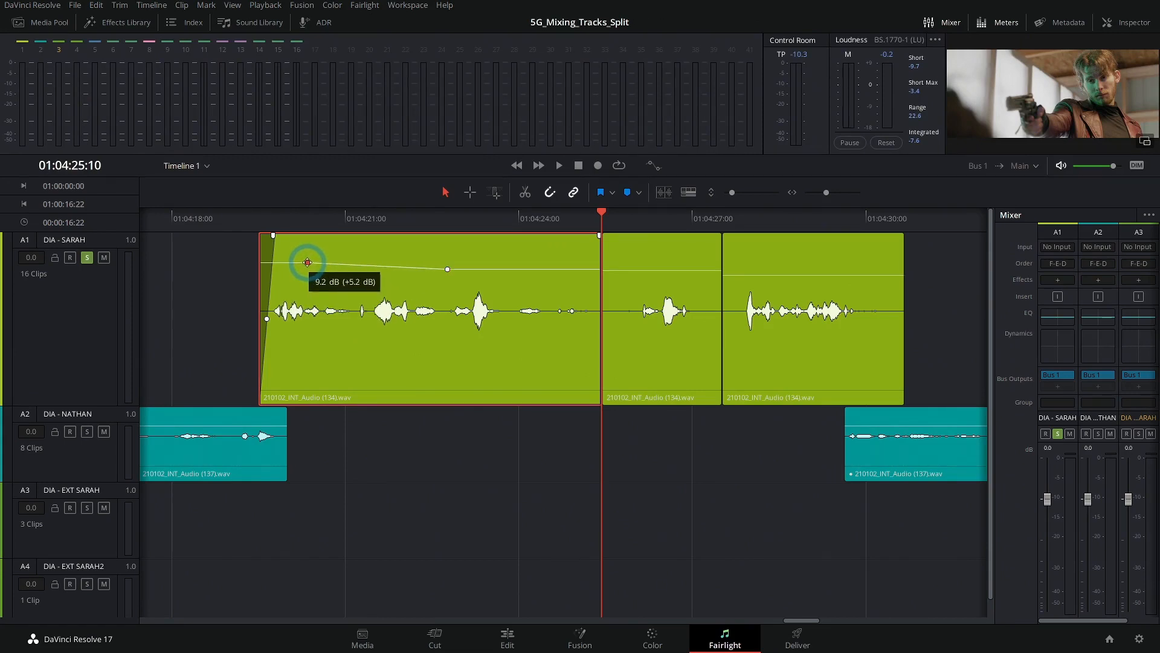
# Step: Try raising the opening of the first A1 piece with volume keyframes, and undo them
pyautogui.moveTo(308, 262); pyautogui.dragTo(306, 260)
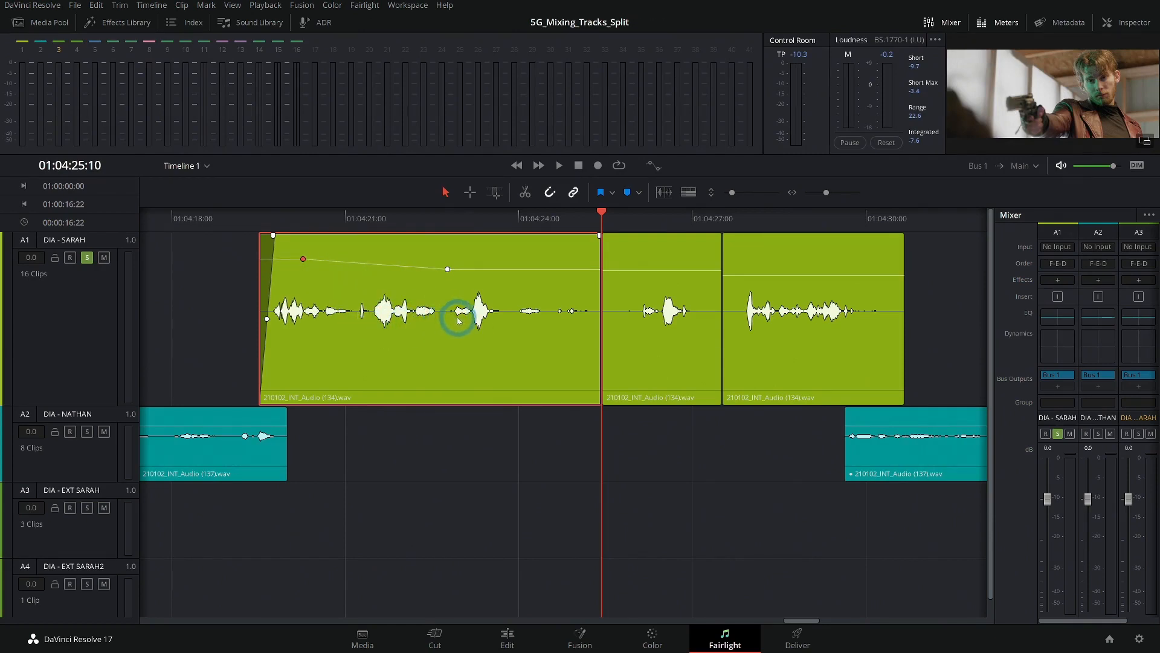
pyautogui.click(517, 435)
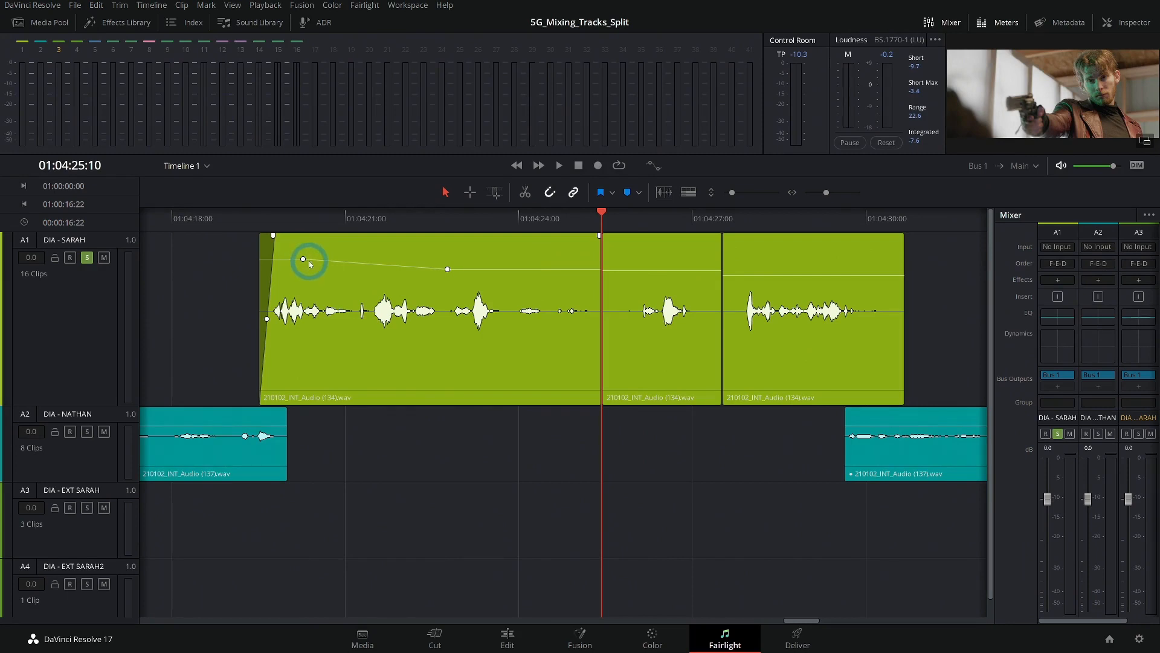
pyautogui.click(685, 306)
pyautogui.hotkey('ctrl', 'z')
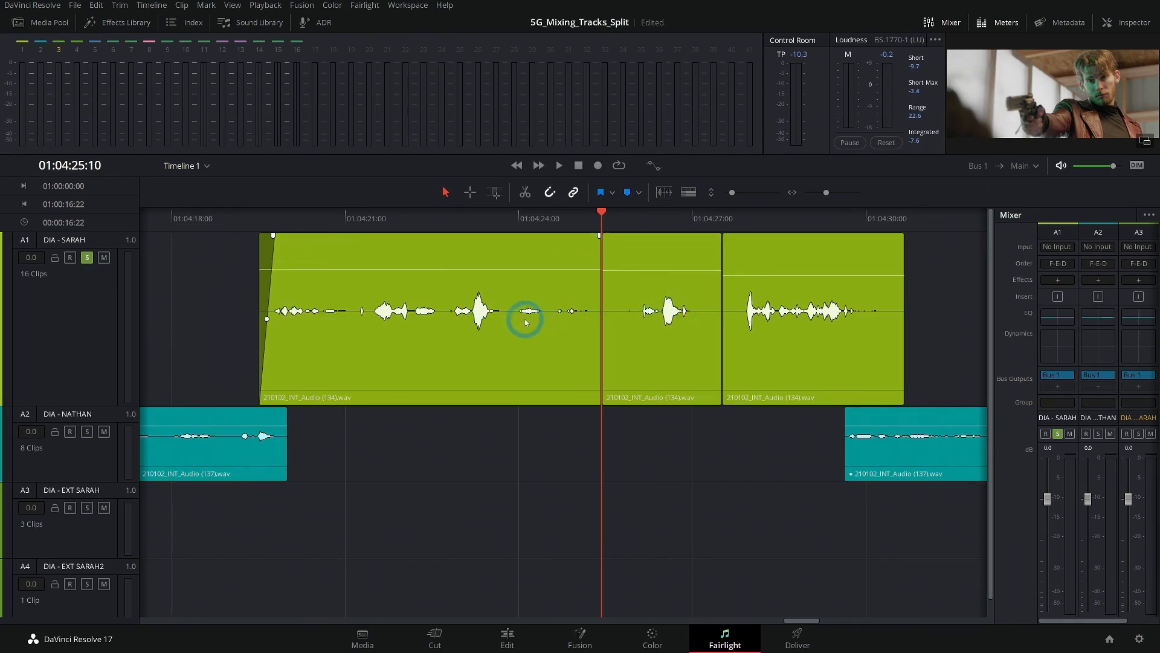
# Step: Split the first A1 piece at 01:04:22:16 and raise the part before the cut to 6.4 dB
pyautogui.moveTo(470, 224); pyautogui.dragTo(445, 224)
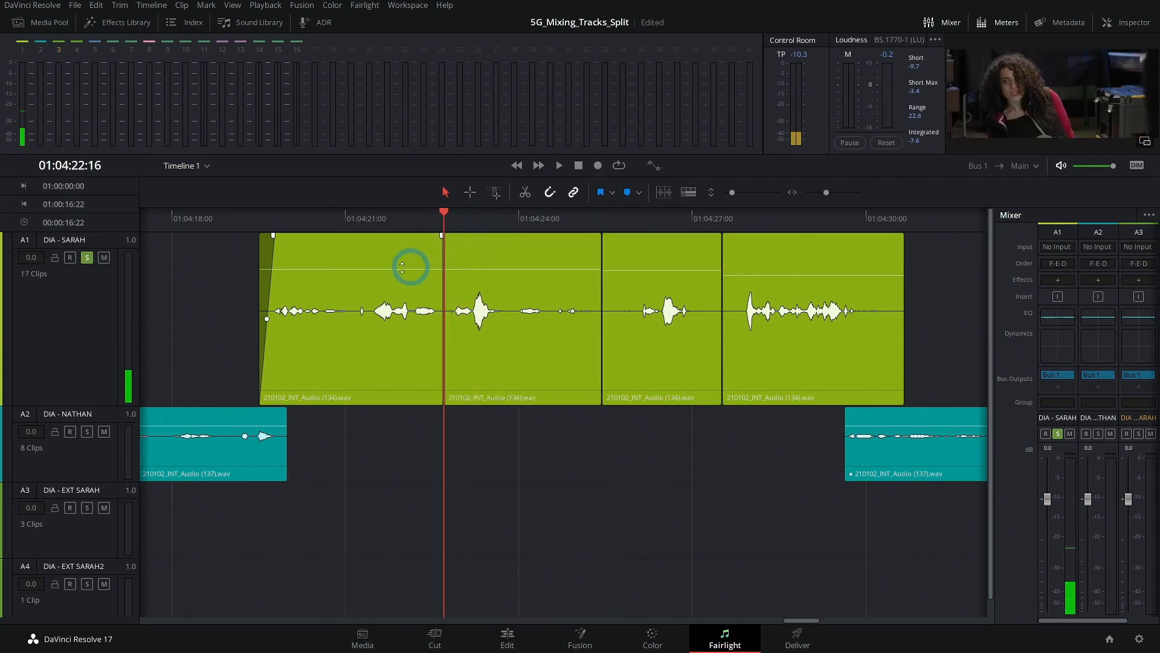
pyautogui.moveTo(398, 270); pyautogui.dragTo(396, 265)
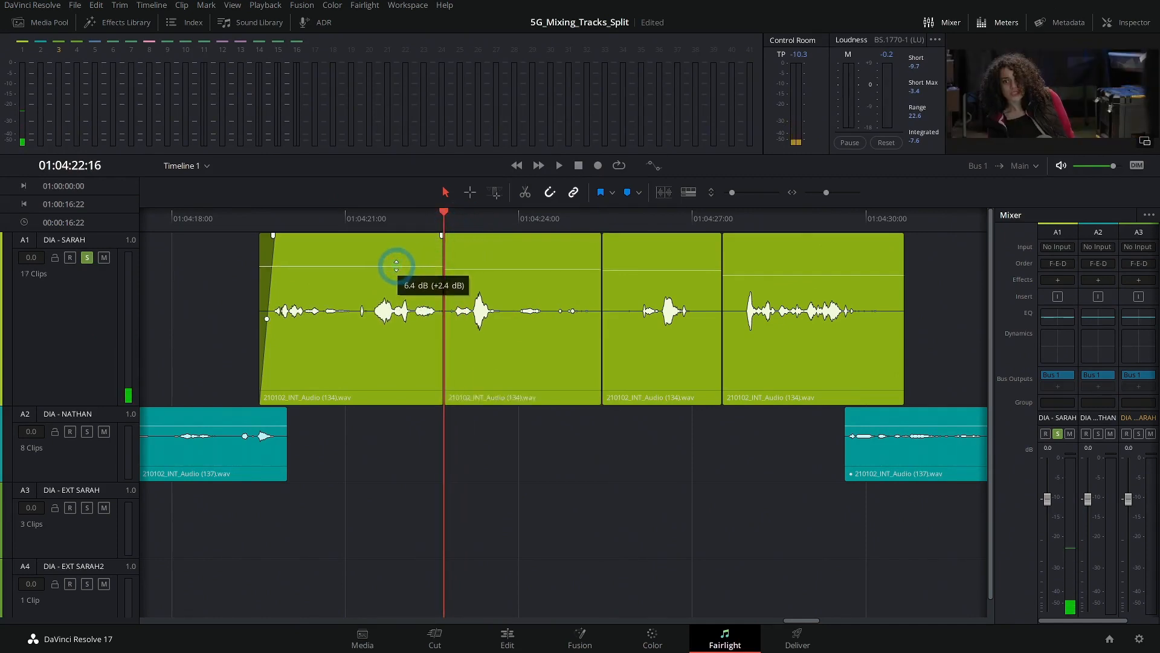
# Step: Crossfade the cut at 01:04:22:16 and lengthen the crossfade toward the earlier clip, undoing the overlong stretch to 01:04:21
pyautogui.rightClick(443, 294)
pyautogui.click(479, 318)
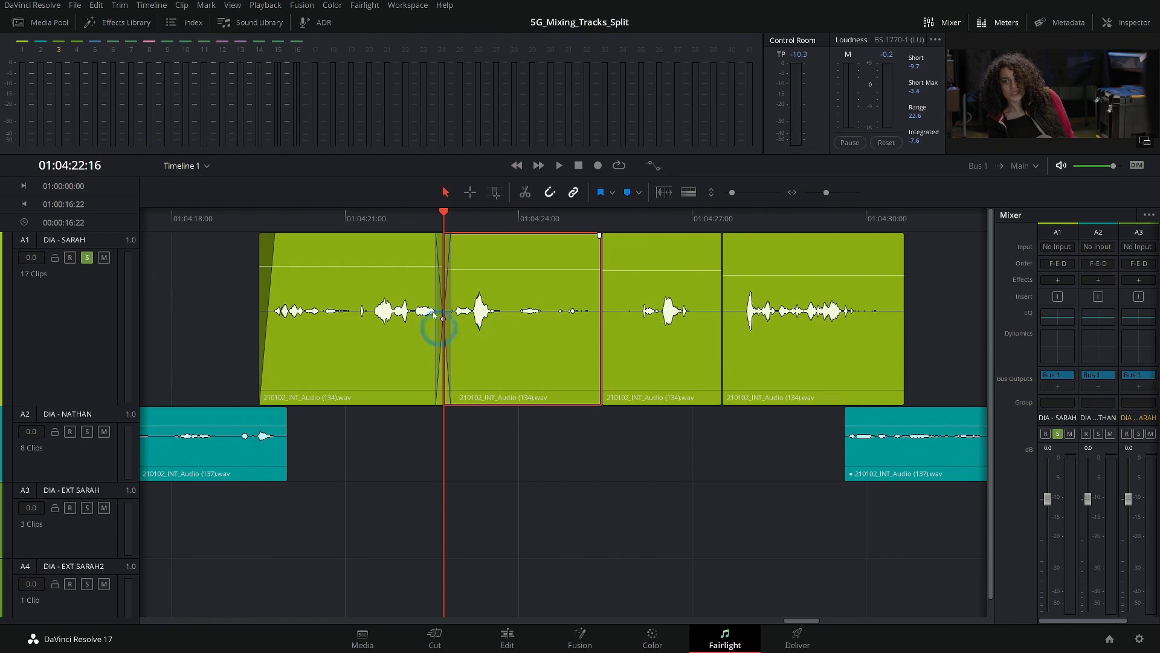
pyautogui.moveTo(495, 269); pyautogui.dragTo(496, 269)
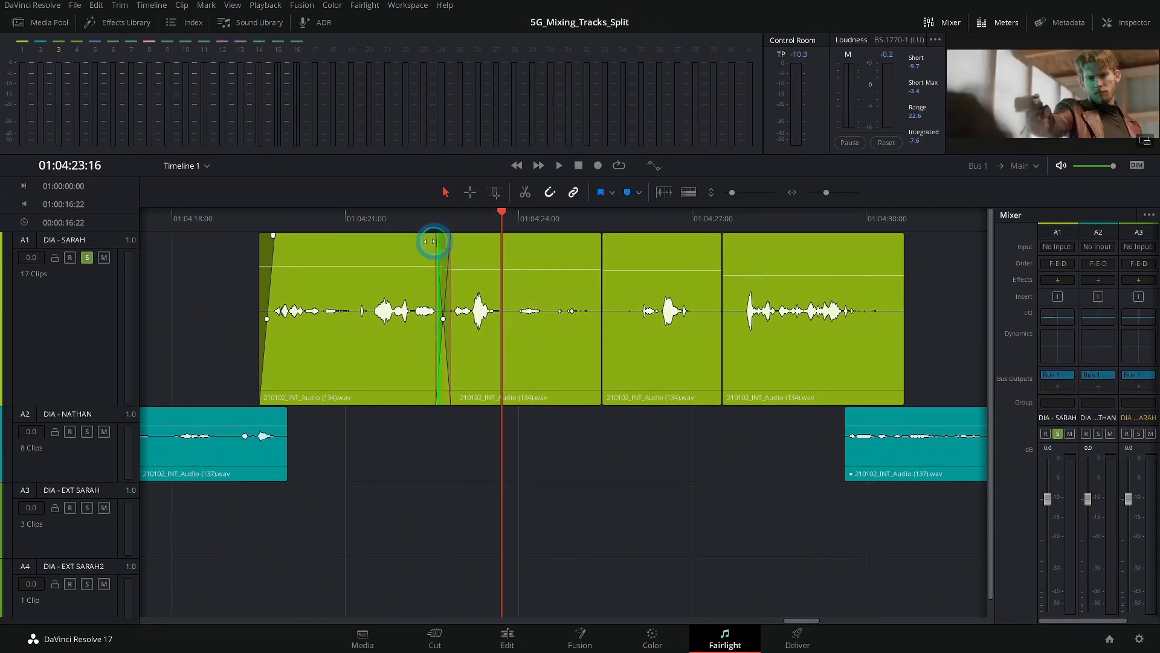
pyautogui.moveTo(433, 242)
pyautogui.mouseDown()
pyautogui.moveTo(407, 242)
pyautogui.moveTo(435, 251)
pyautogui.moveTo(422, 251)
pyautogui.mouseUp()
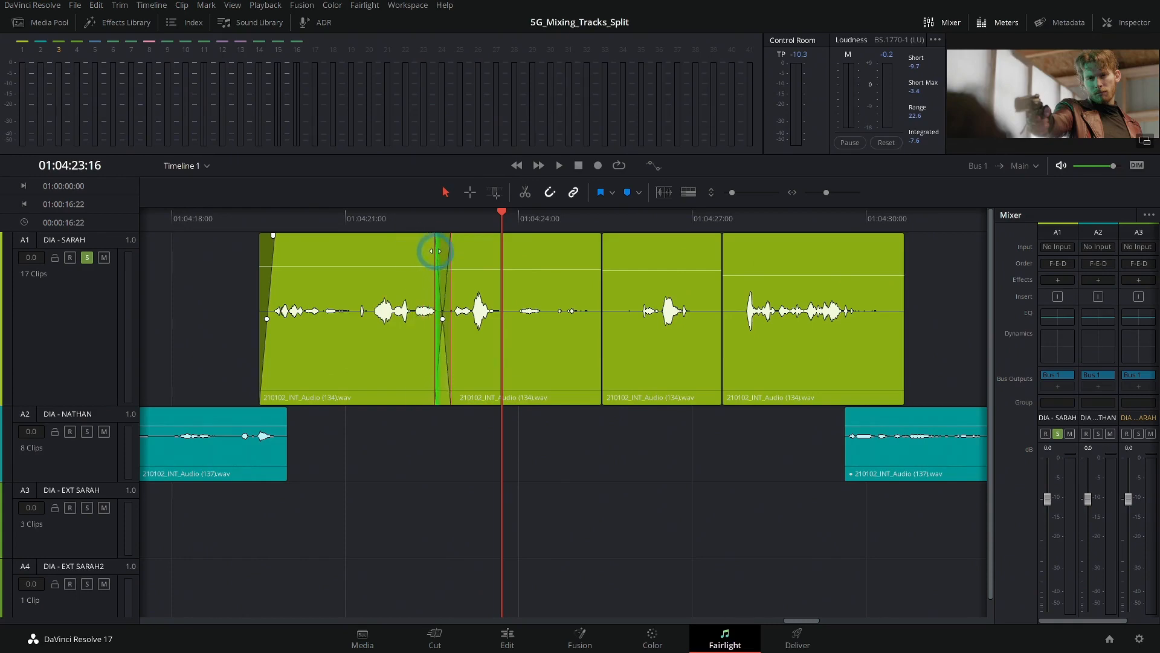
pyautogui.moveTo(377, 266); pyautogui.dragTo(343, 263)
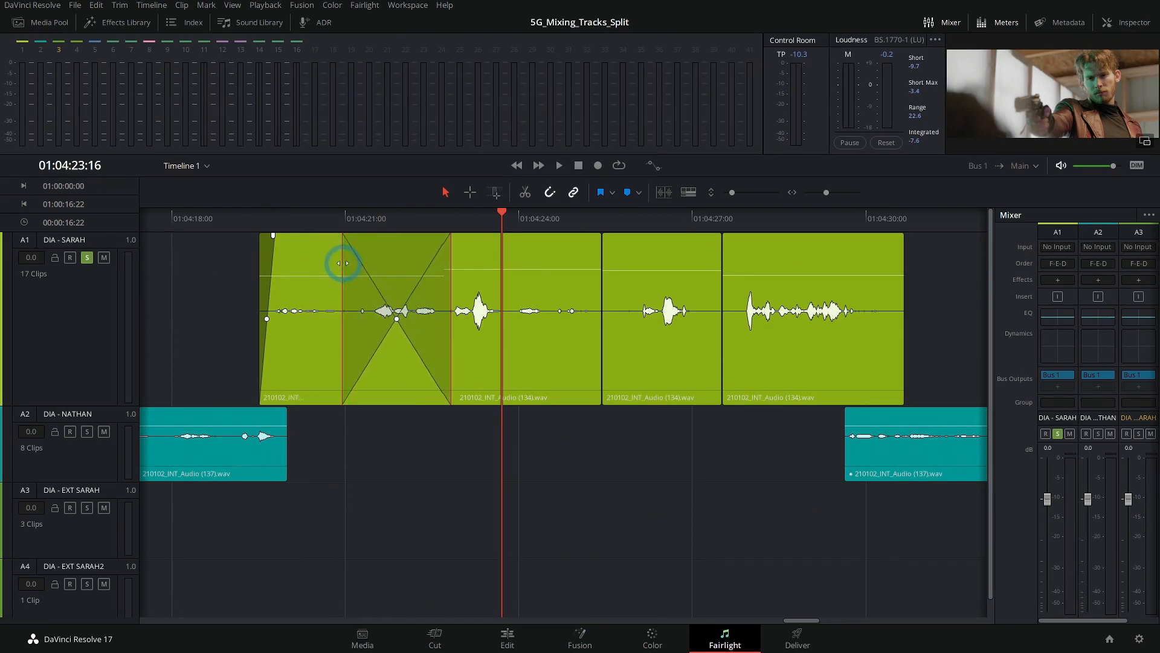
pyautogui.hotkey('ctrl', 'z')
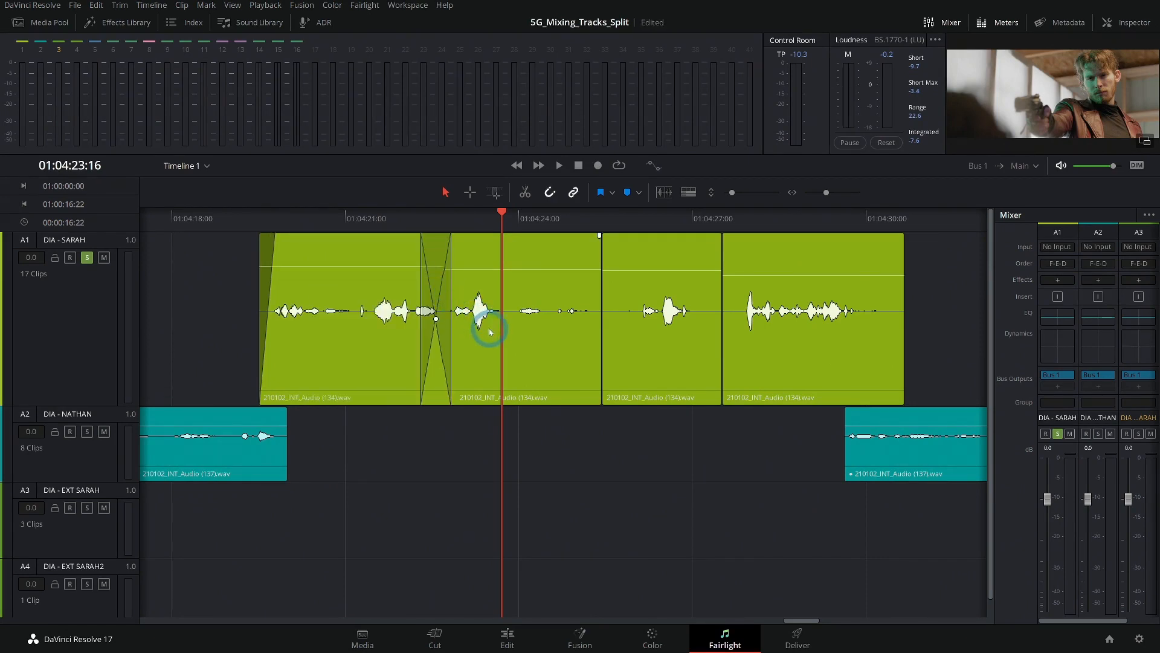
# Step: Undo the last crossfade stretch and add 6-frame 0 dB crossfades to the A1 cuts at 01:04:25:10 and 01:04:27:12
pyautogui.hotkey('ctrl', 'z')
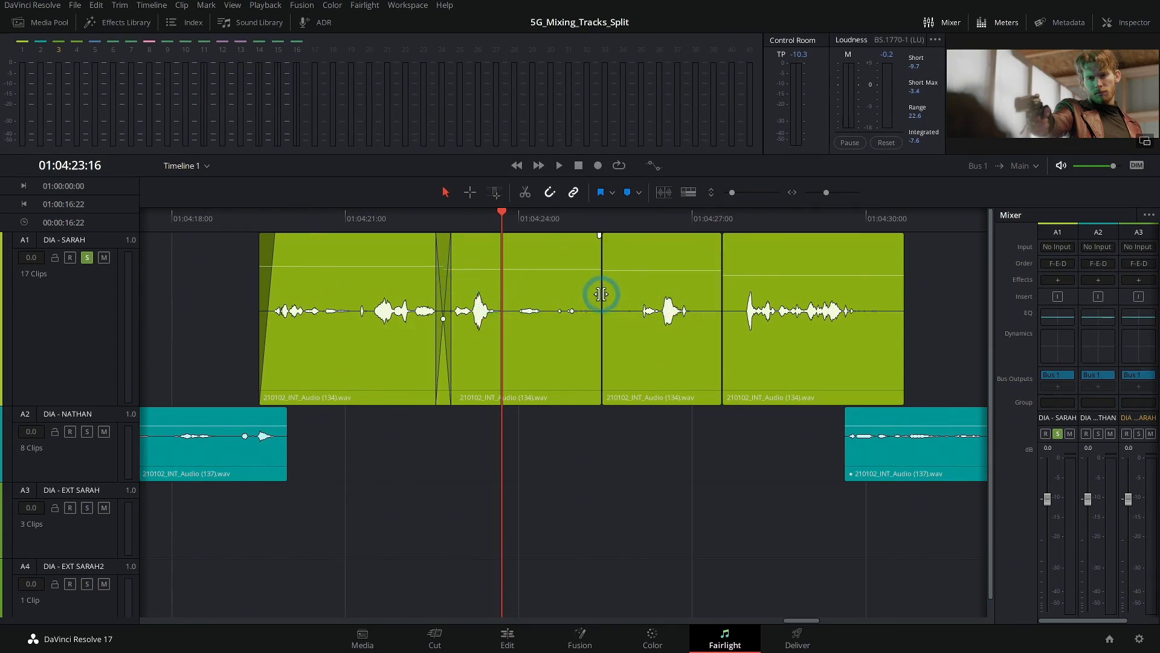
pyautogui.rightClick(602, 294)
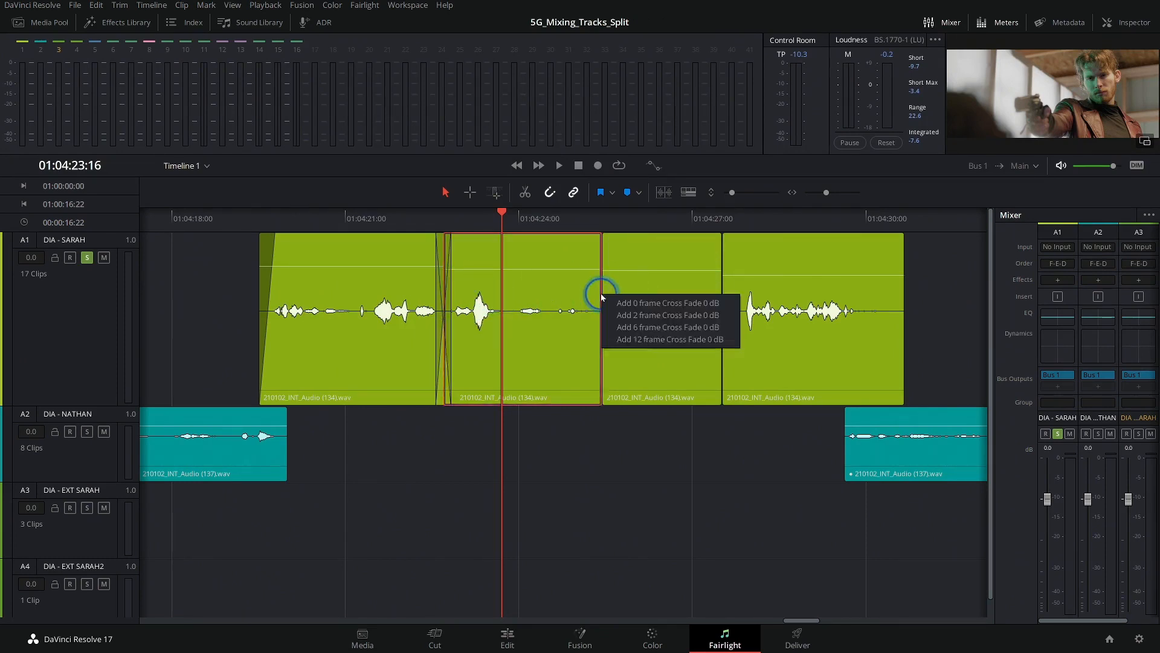
pyautogui.click(635, 331)
pyautogui.rightClick(722, 296)
pyautogui.click(742, 327)
pyautogui.click(635, 347)
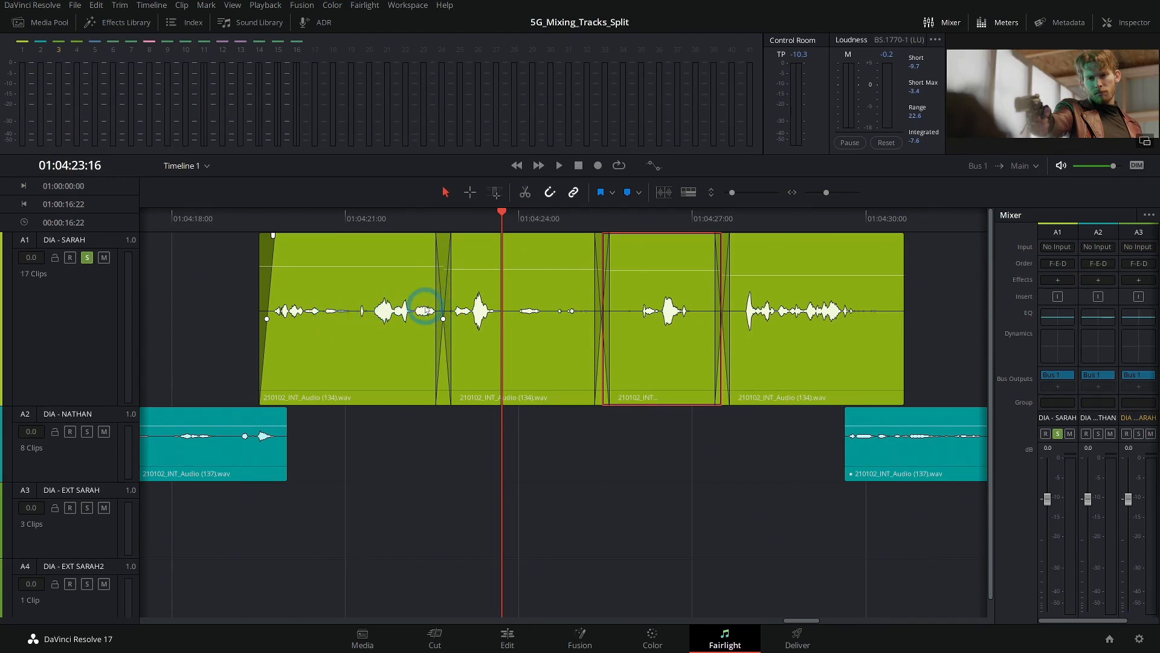
# Step: Play back the crossfaded A1 dialogue and split the second piece at 01:04:23:19, just after its loud peak
pyautogui.click(246, 236)
pyautogui.press('space')
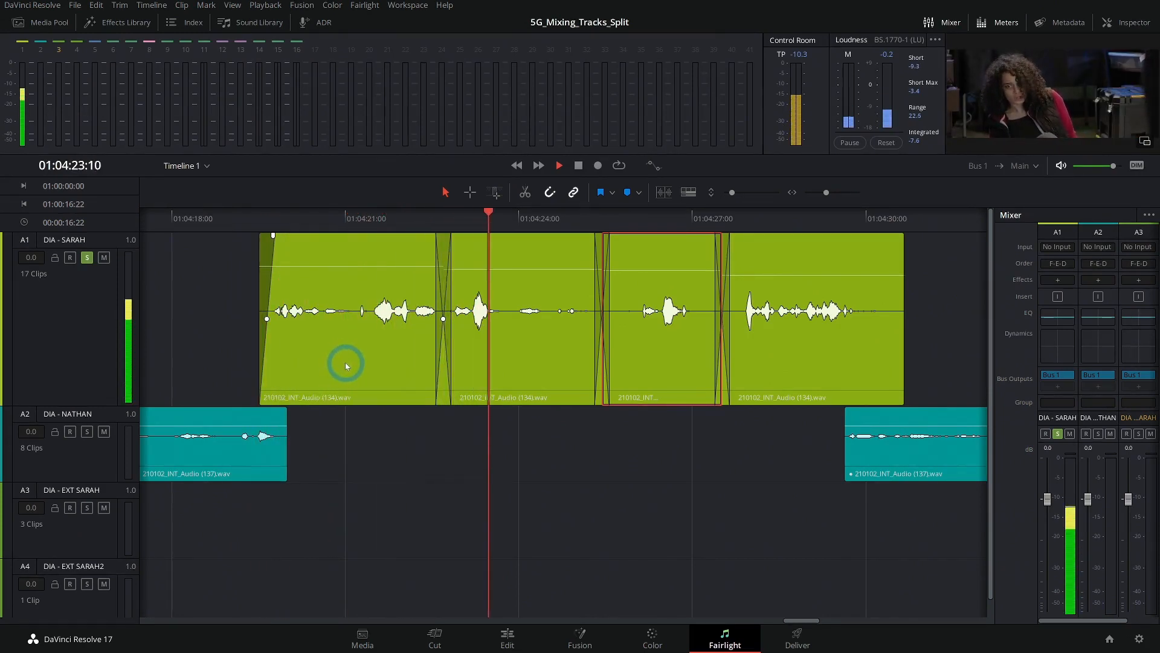
pyautogui.moveTo(505, 228)
pyautogui.mouseDown()
pyautogui.moveTo(499, 220)
pyautogui.moveTo(510, 227)
pyautogui.mouseUp()
pyautogui.hotkey('ctrl', 'b')
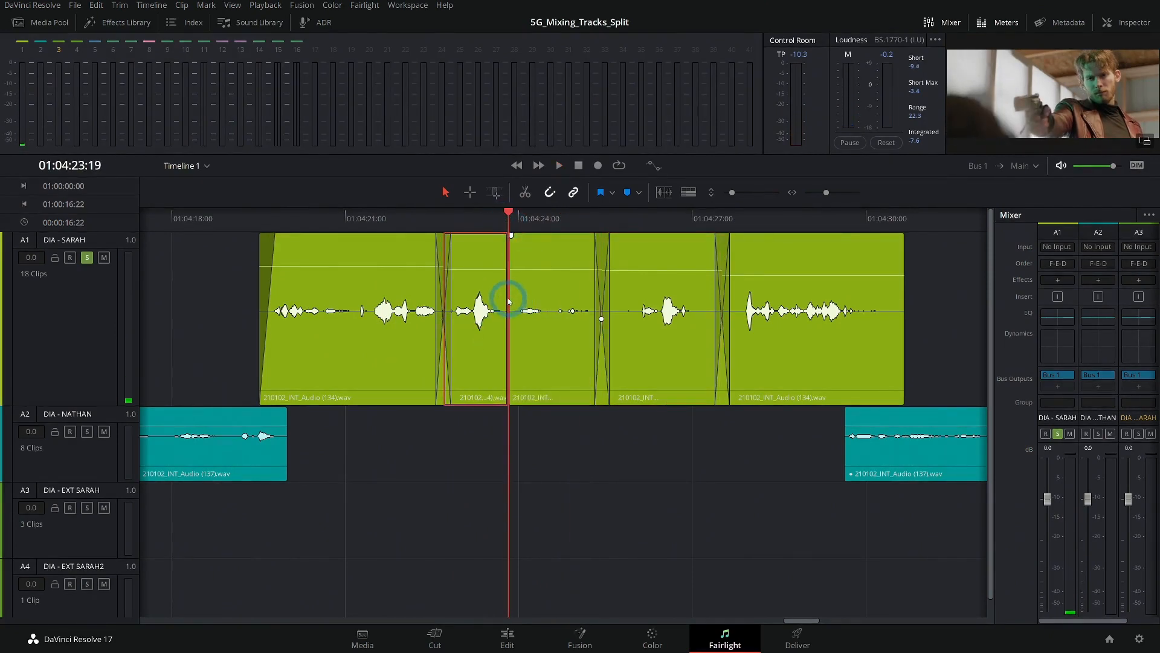
# Step: Add a 6-frame 0 dB crossfade at the 01:04:23:19 cut and raise the level of the quiet piece following it
pyautogui.rightClick(507, 301)
pyautogui.click(533, 334)
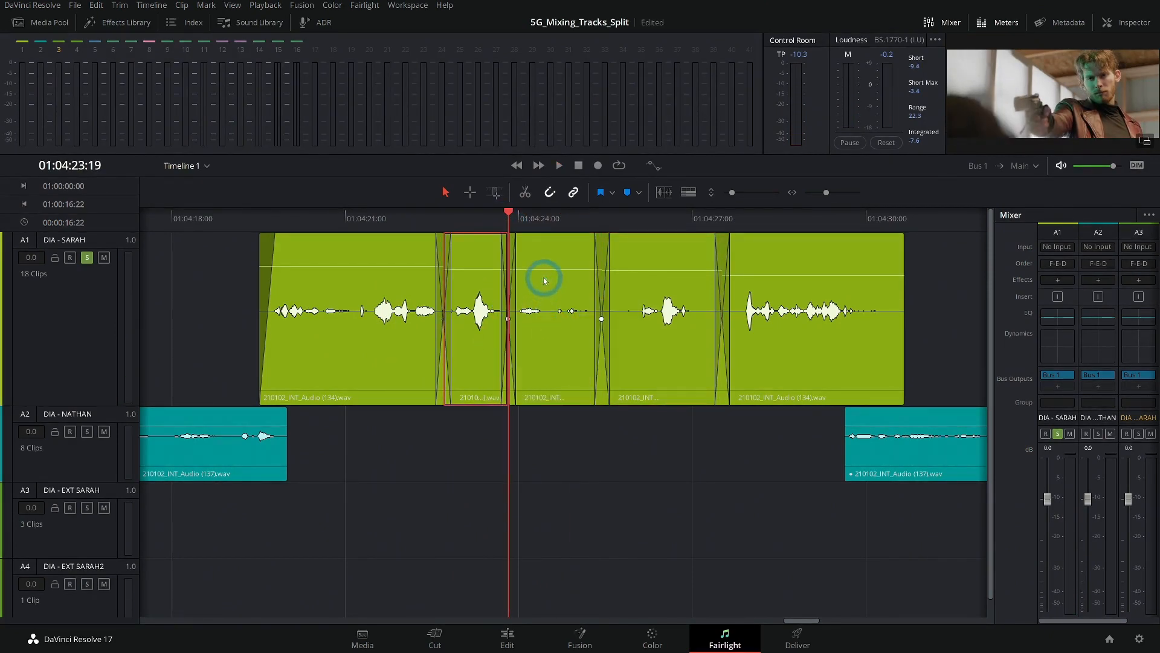
pyautogui.moveTo(547, 270); pyautogui.dragTo(547, 258)
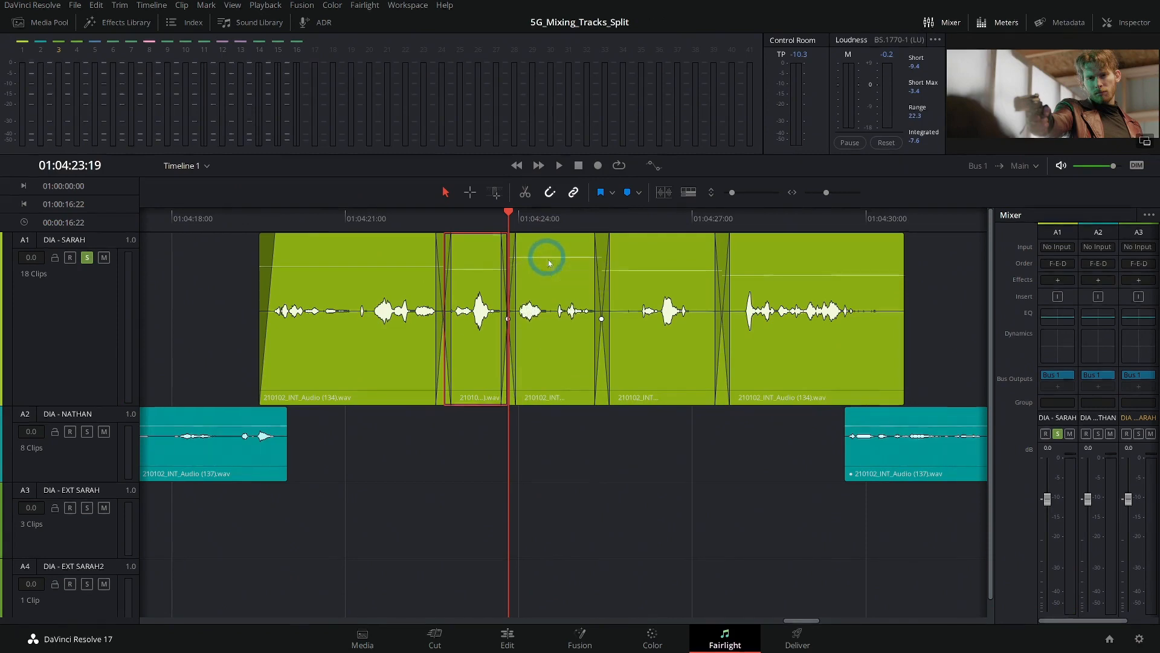
# Step: Split the first clip of the A1 dialogue passage at 01:04:21:08 and add a 6 frame Cross Fade 0 dB at the cut
pyautogui.moveTo(382, 224); pyautogui.dragTo(366, 223)
pyautogui.hotkey('ctrl', 'b')
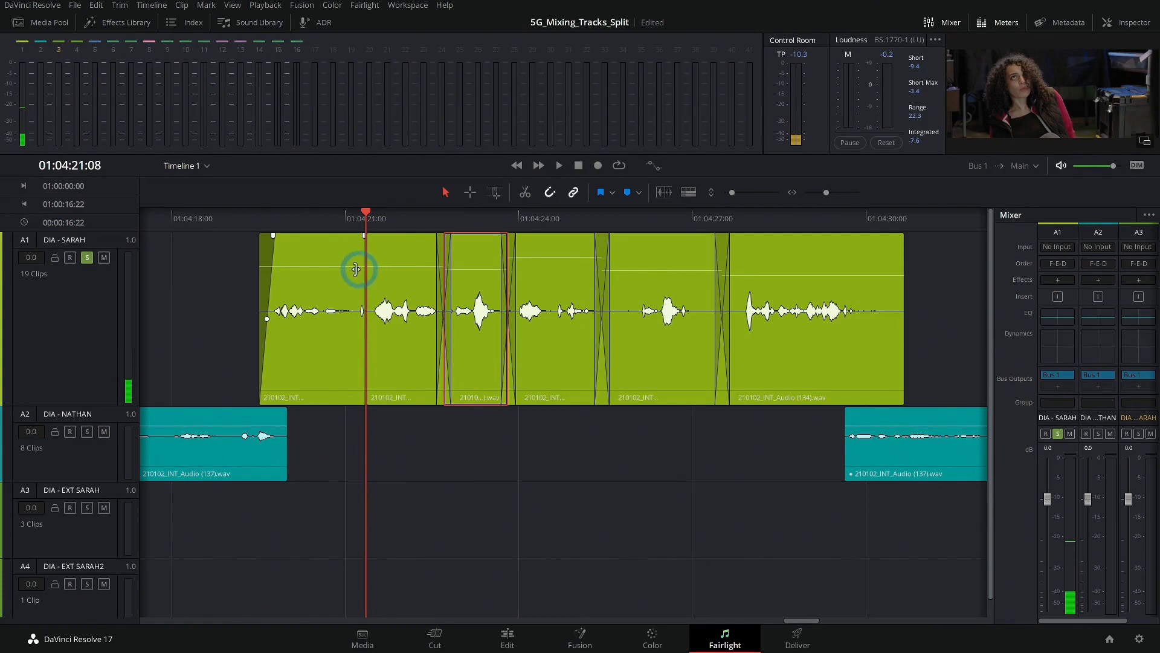
pyautogui.rightClick(366, 277)
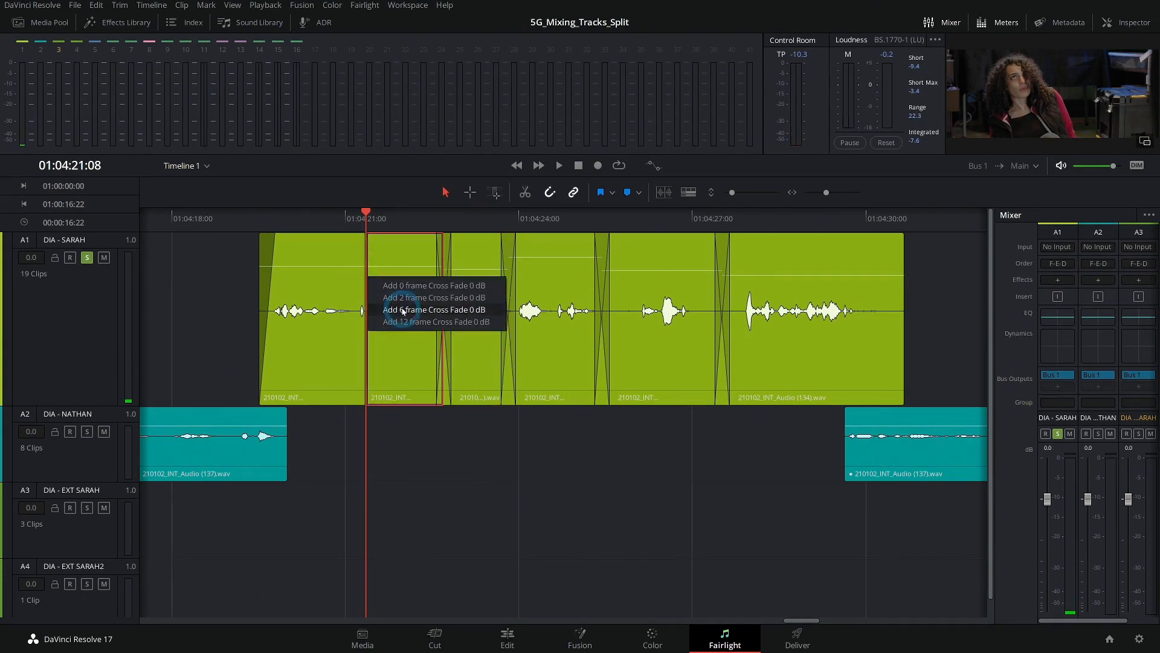
pyautogui.click(404, 312)
# Step: Slightly raise the volume of the clip before the new cut and play the A1 passage from 01:04:19:03
pyautogui.moveTo(327, 267); pyautogui.dragTo(327, 260)
pyautogui.click(238, 217)
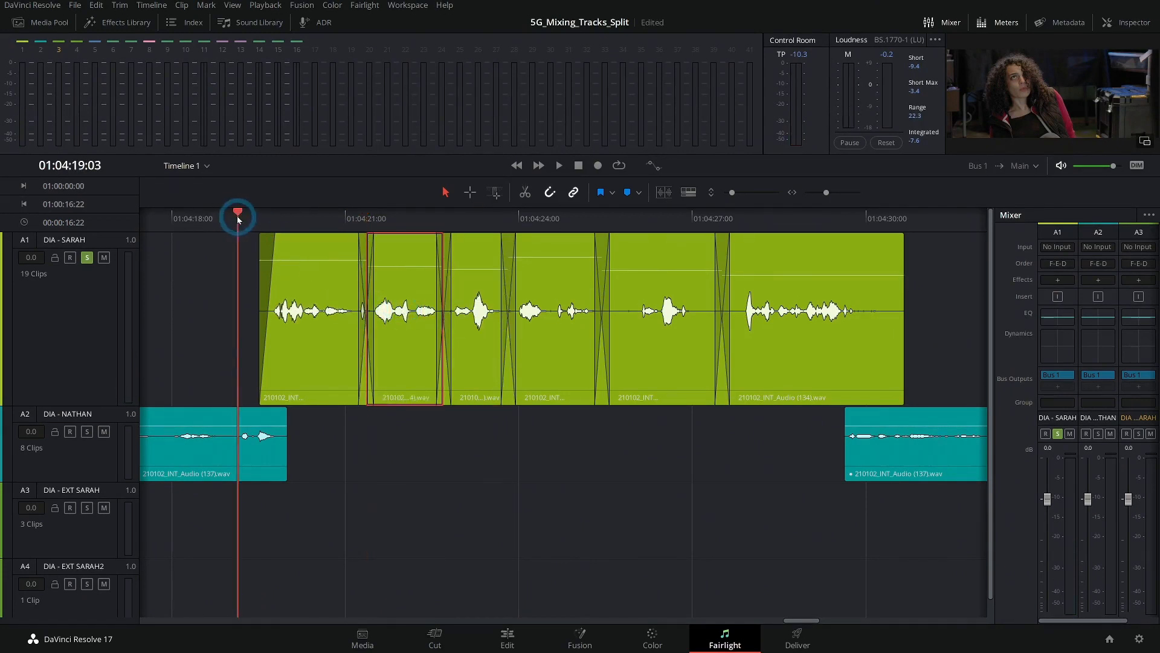
pyautogui.press('space')
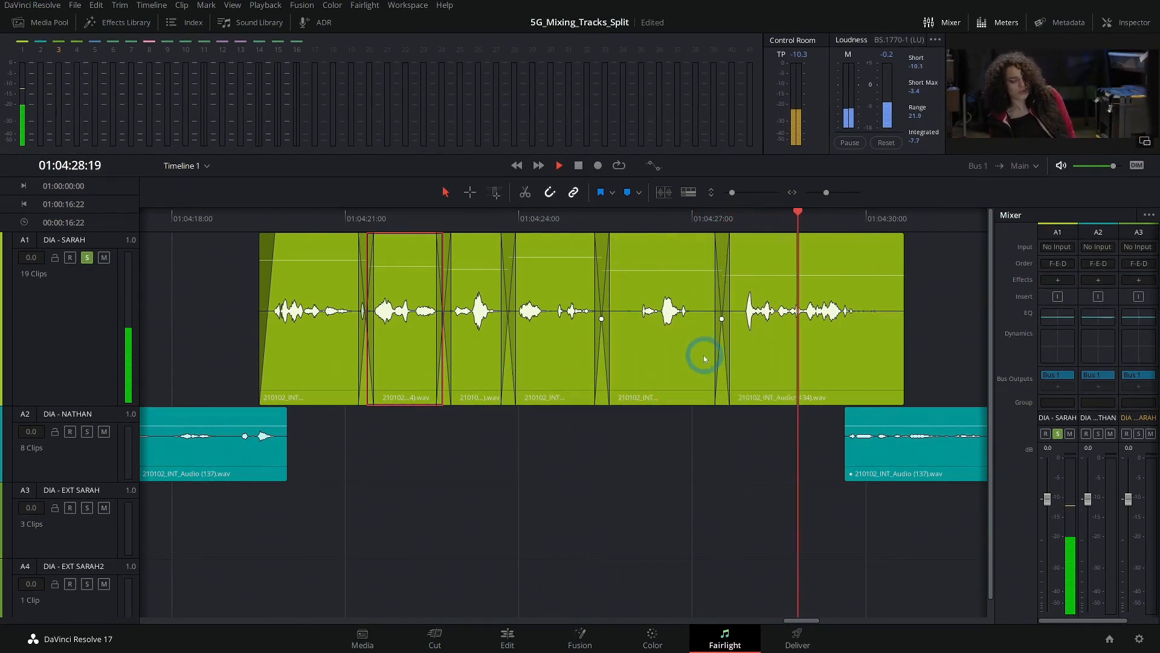
pyautogui.press('space')
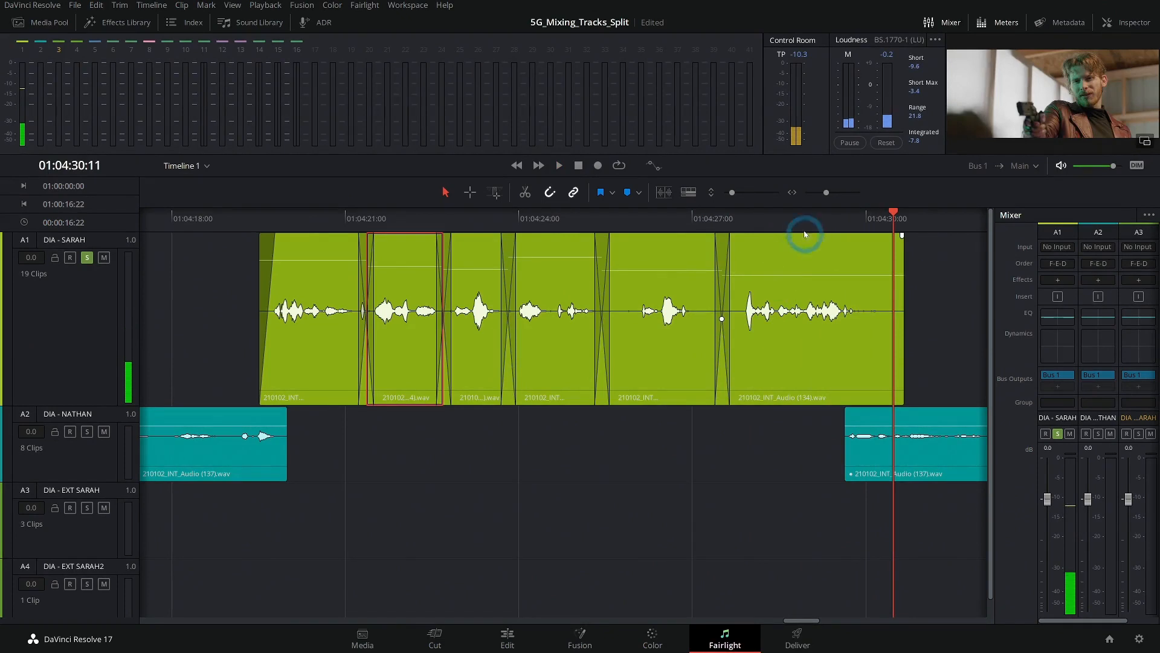
# Step: Split the passage's last A1 clip at 01:04:28:09 with a cross fade, set the second part's volume to 3.6 dB, and play it
pyautogui.click(773, 217)
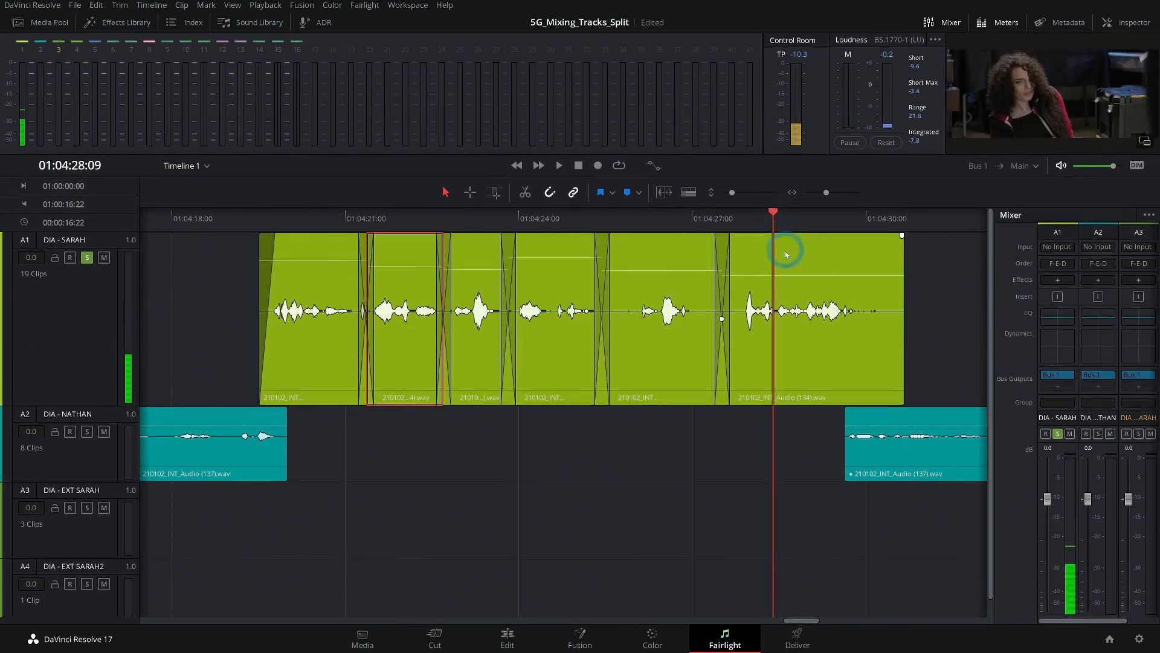
pyautogui.hotkey('ctrl', '\\')
pyautogui.click(783, 347)
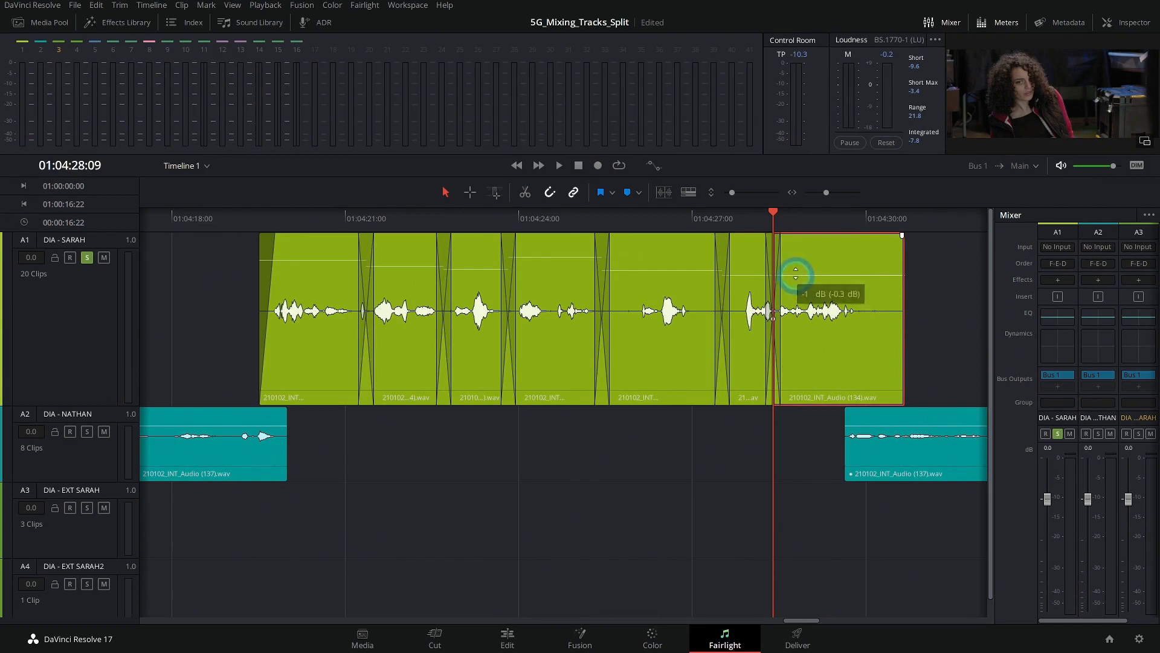
pyautogui.moveTo(796, 274); pyautogui.dragTo(793, 269)
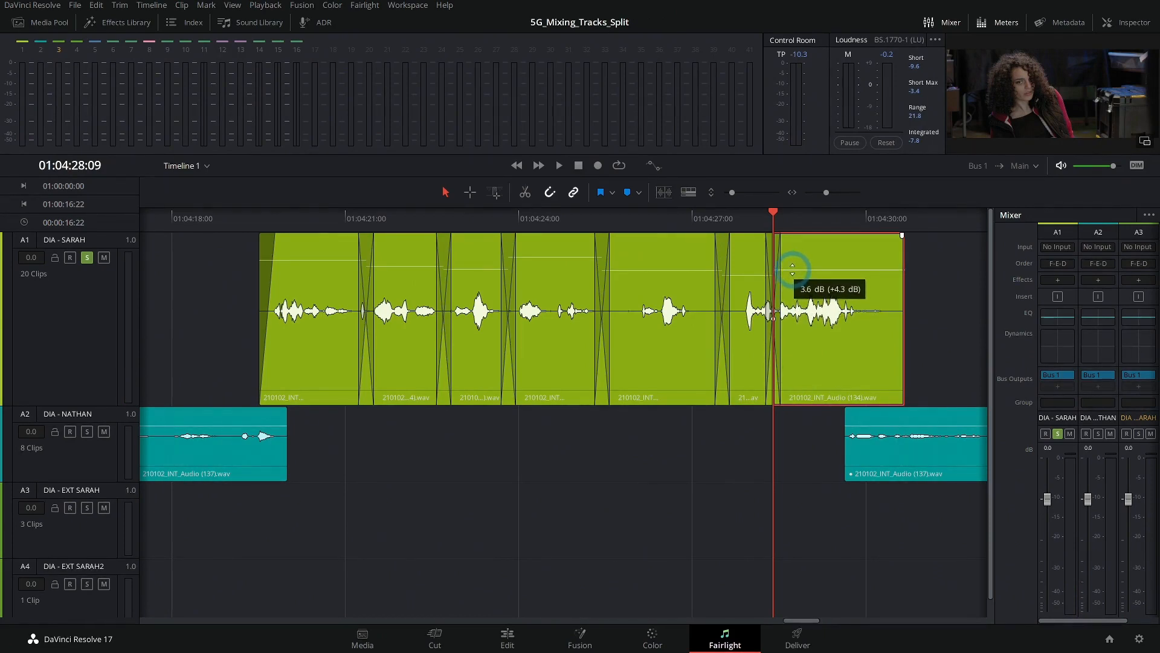
pyautogui.press('space')
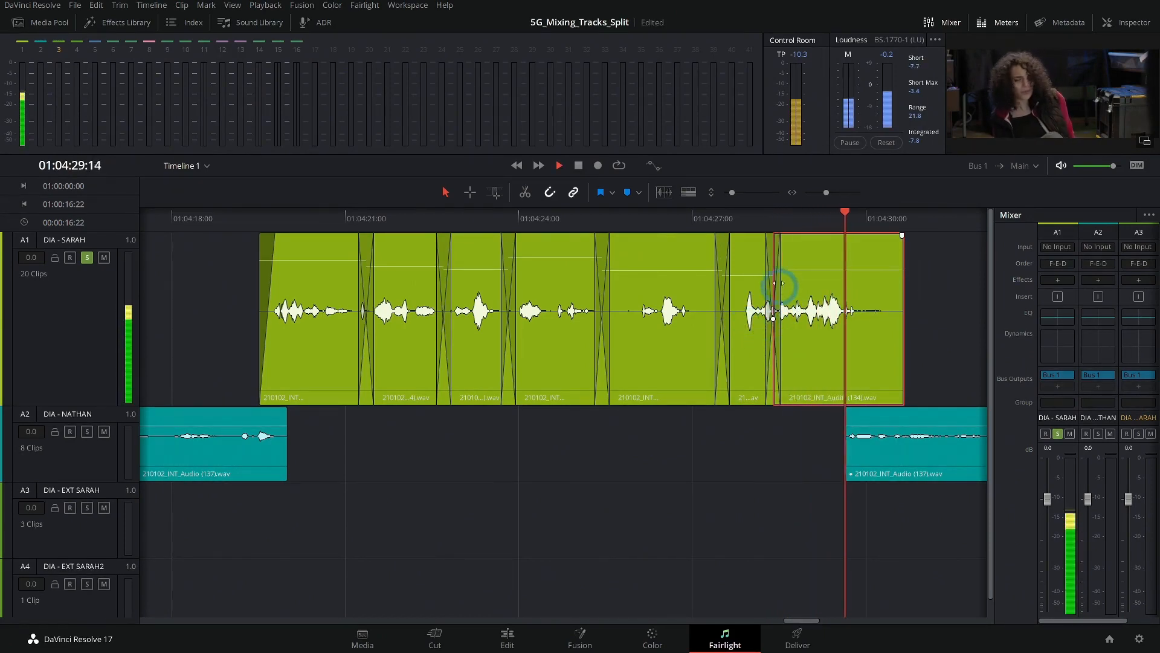
# Step: Lengthen the passage's last cross fade by extending its start earlier, and replay the A1 clips around it
pyautogui.moveTo(764, 254); pyautogui.dragTo(755, 256)
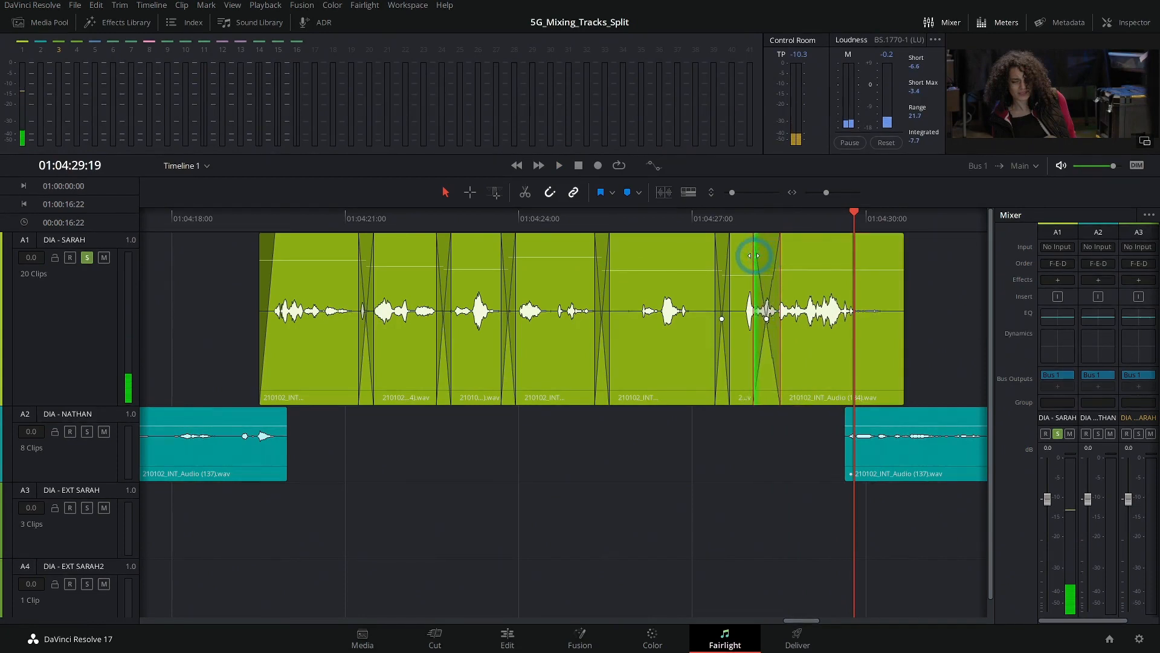
pyautogui.click(727, 226)
pyautogui.press('space')
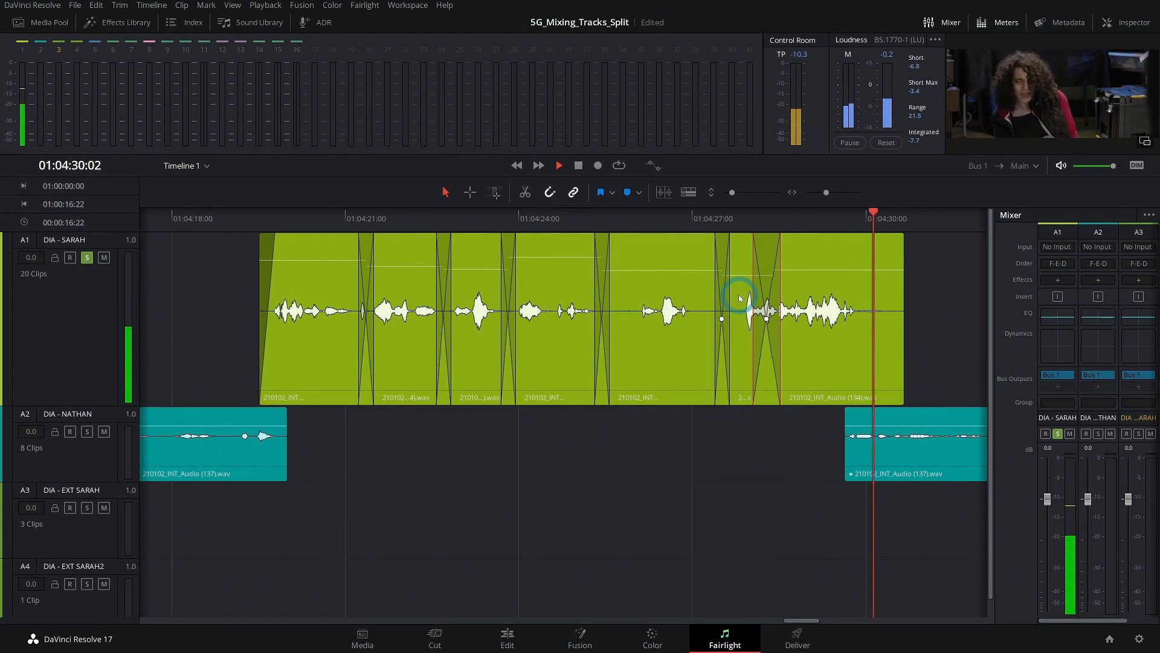
# Step: Play the whole A1 dialogue passage from 01:04:19:04 to judge the levels across its clips
pyautogui.click(240, 216)
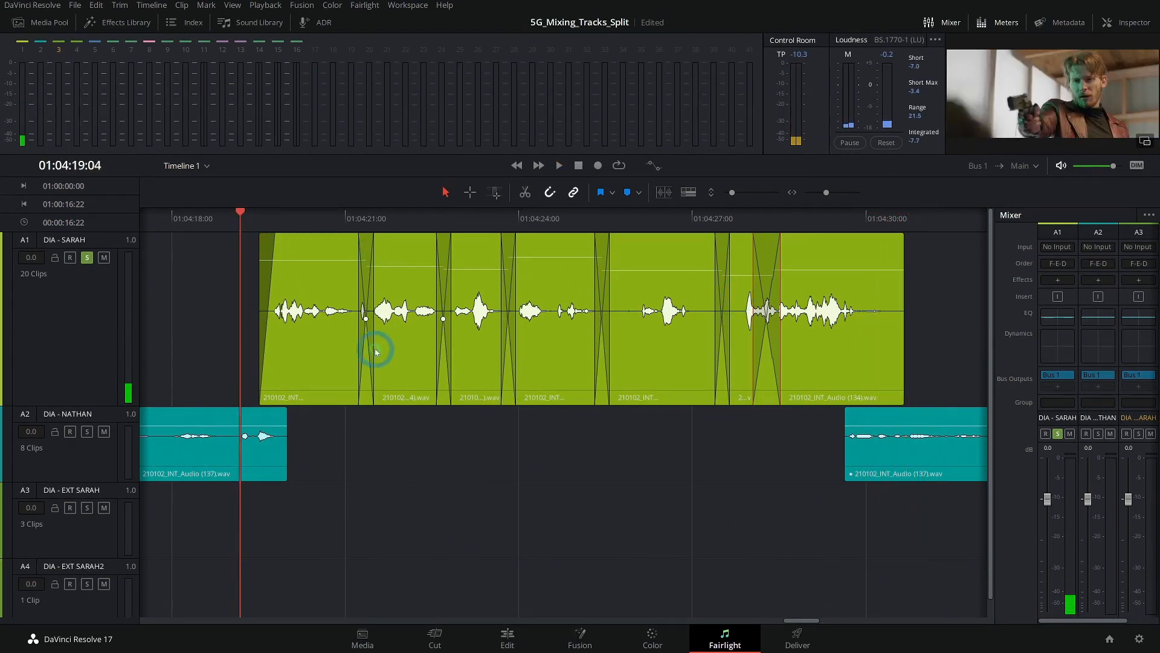
pyautogui.press('space')
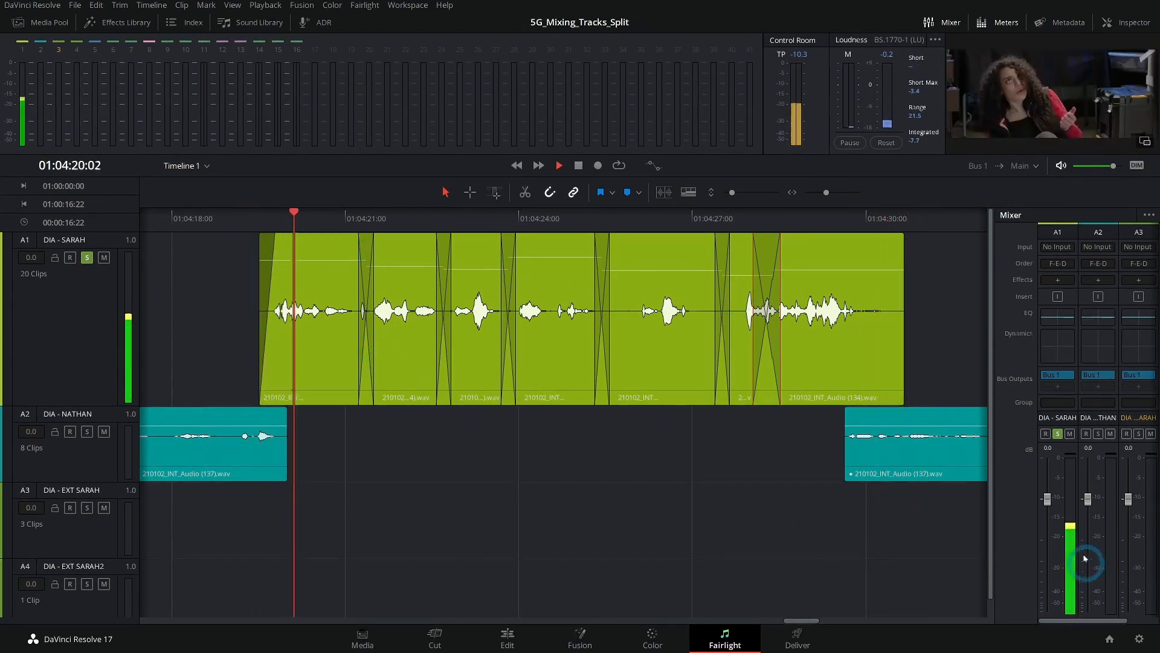
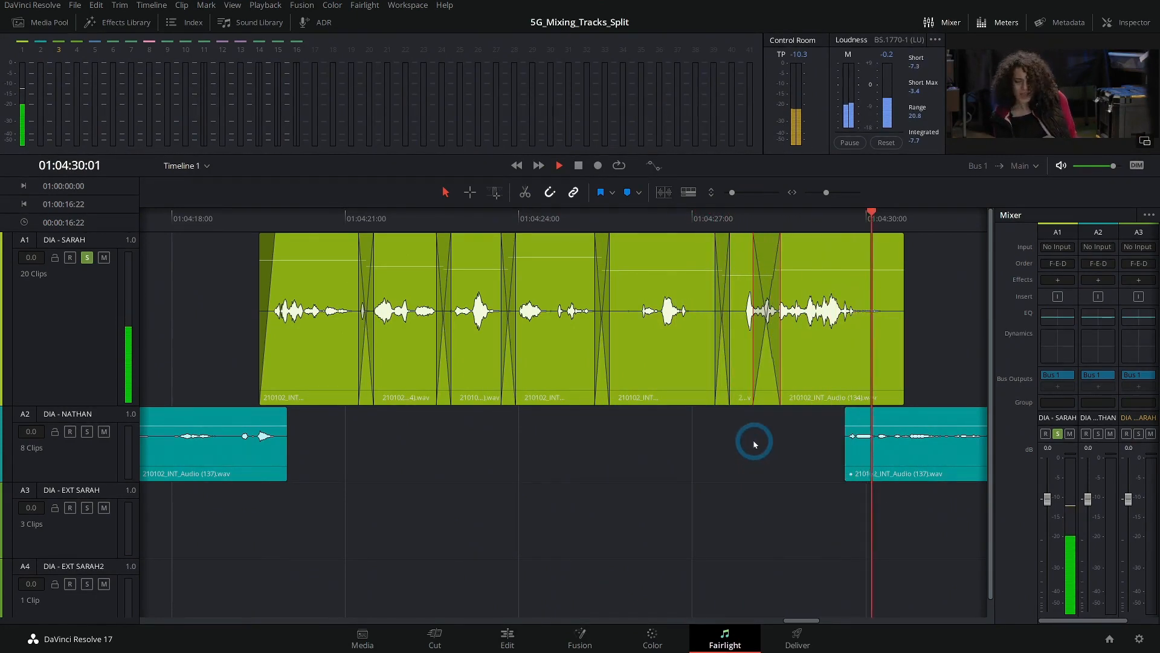
pyautogui.press('space')
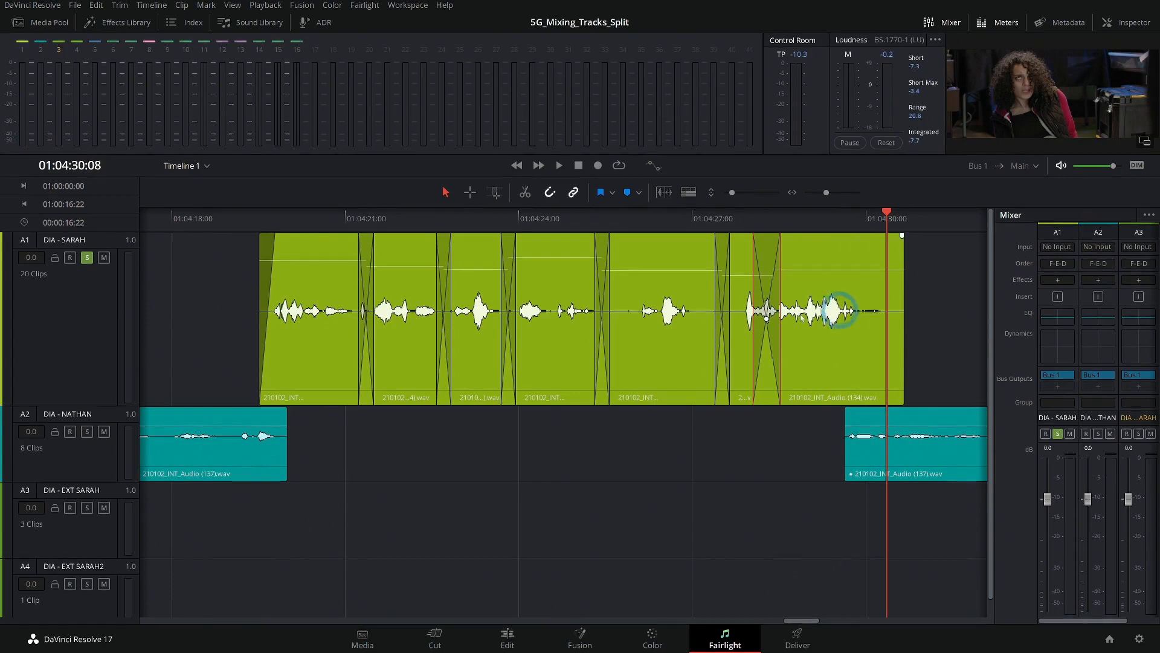
# Step: Raise the first A1 clip's volume slightly and replay the opening lines to compare it with the following clips
pyautogui.click(247, 244)
pyautogui.click(272, 273)
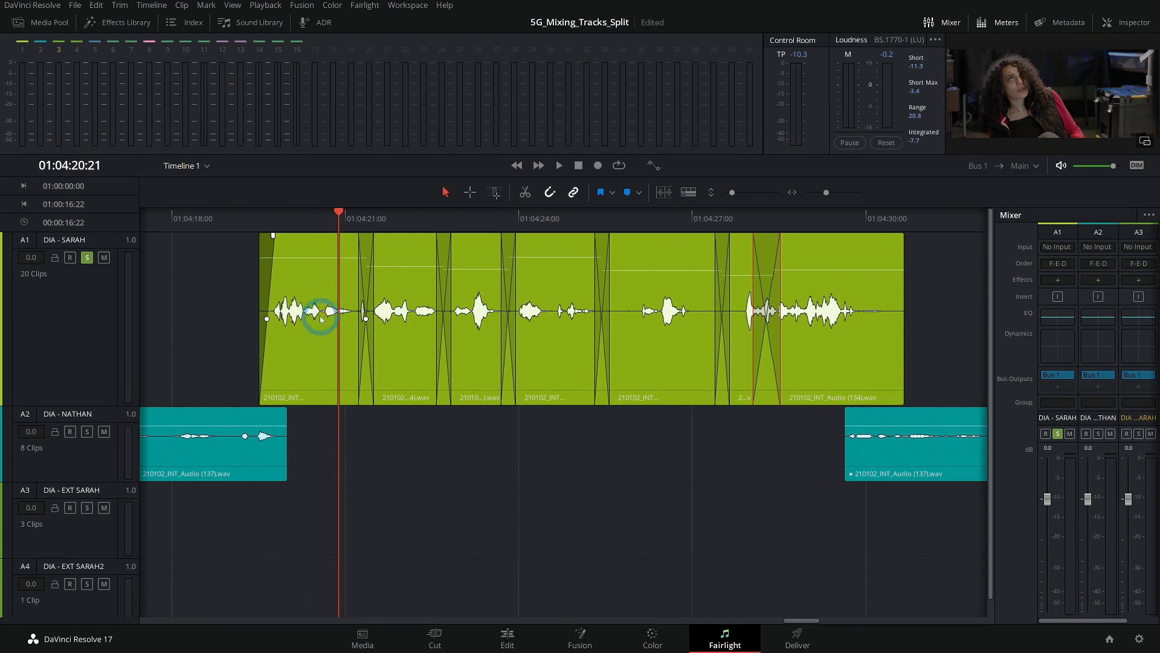
pyautogui.click(244, 236)
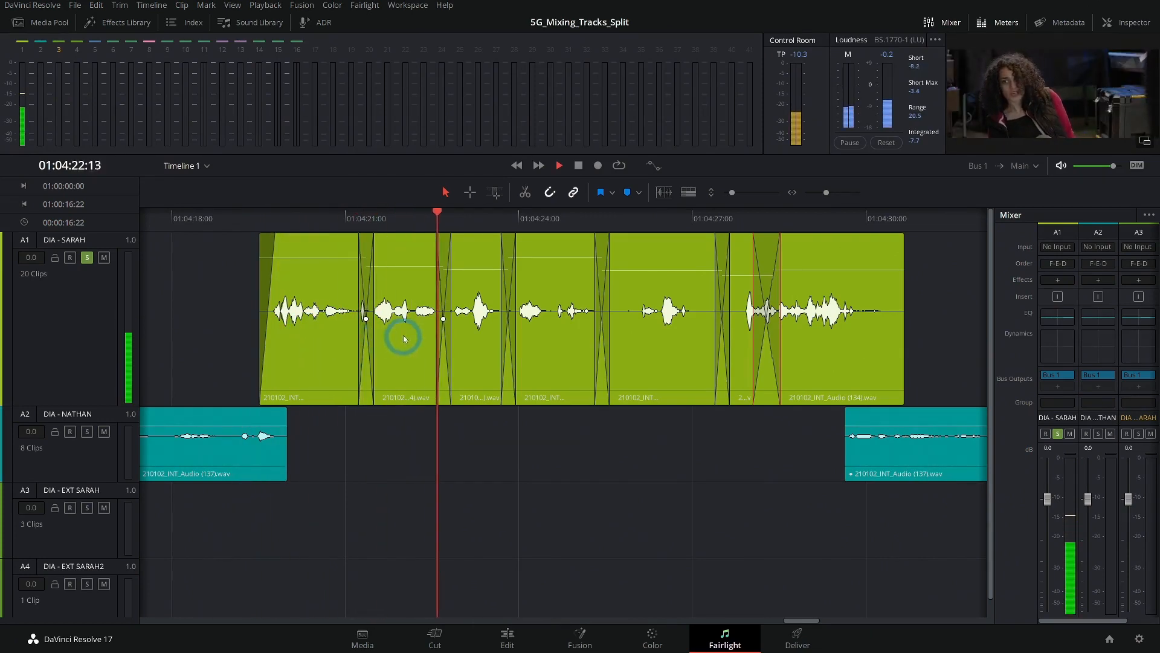
pyautogui.click(261, 221)
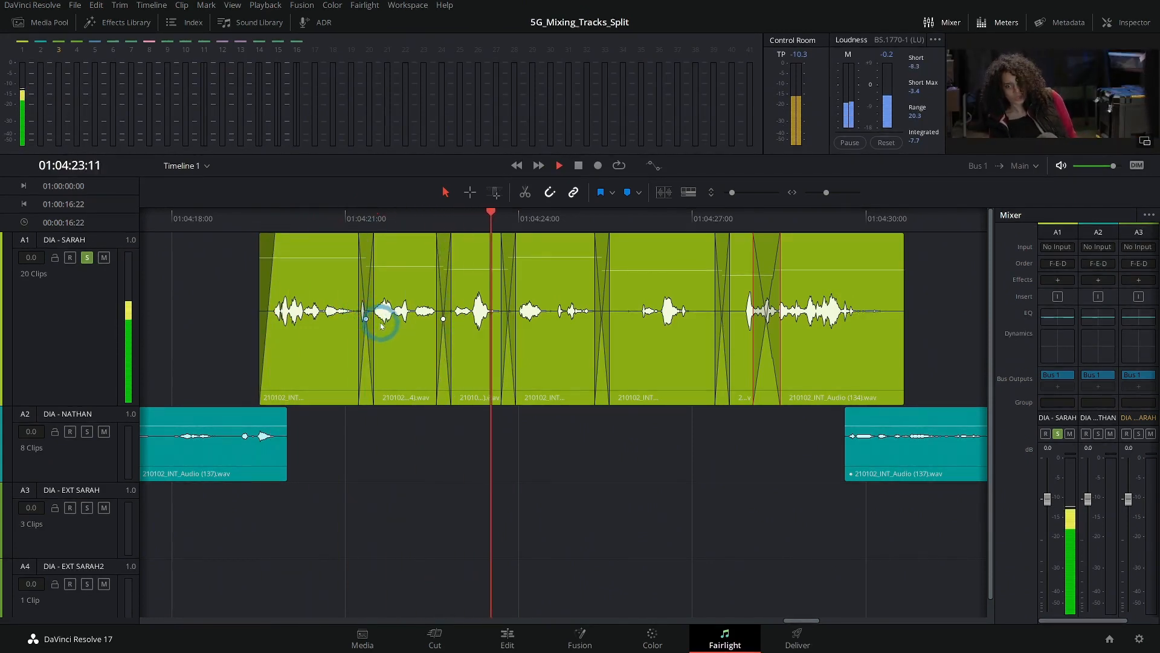
# Step: Set the second A1 clip's volume to 9.2 dB and replay the passage, including the third clip
pyautogui.moveTo(396, 265); pyautogui.dragTo(395, 262)
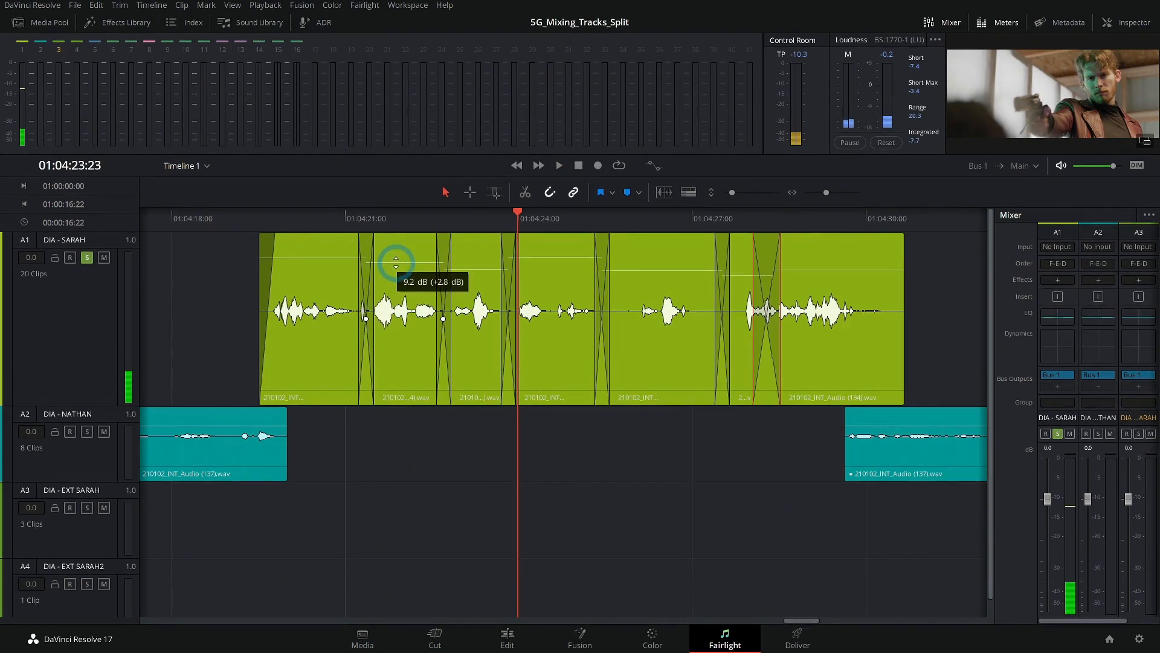
pyautogui.click(260, 220)
pyautogui.press('space')
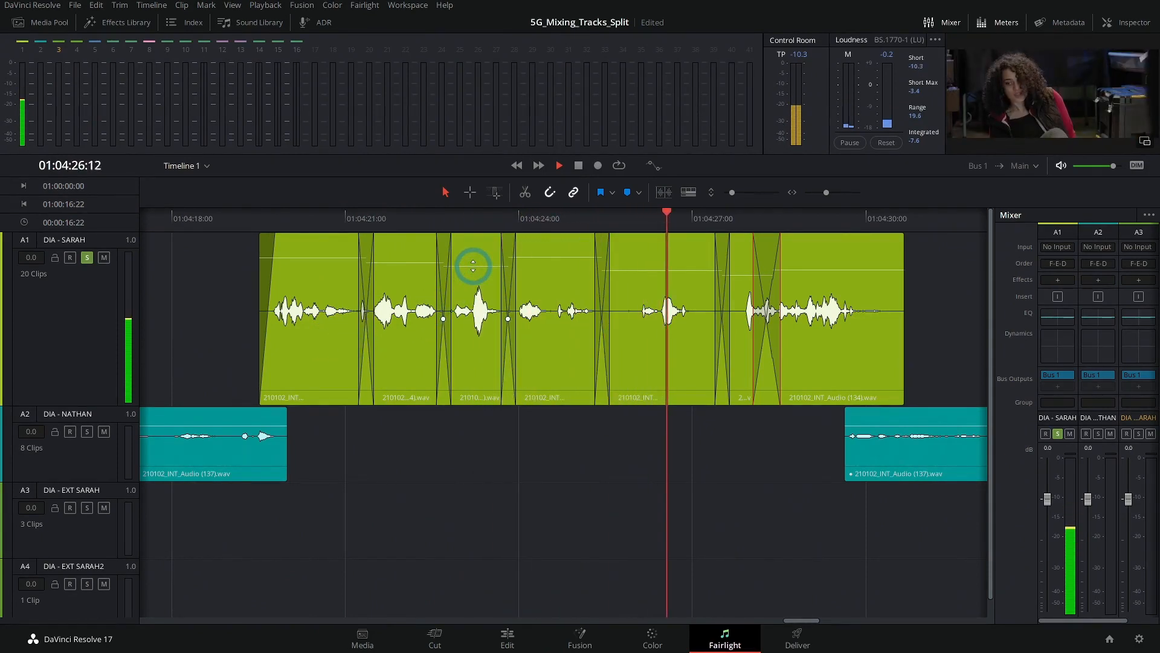
pyautogui.click(444, 215)
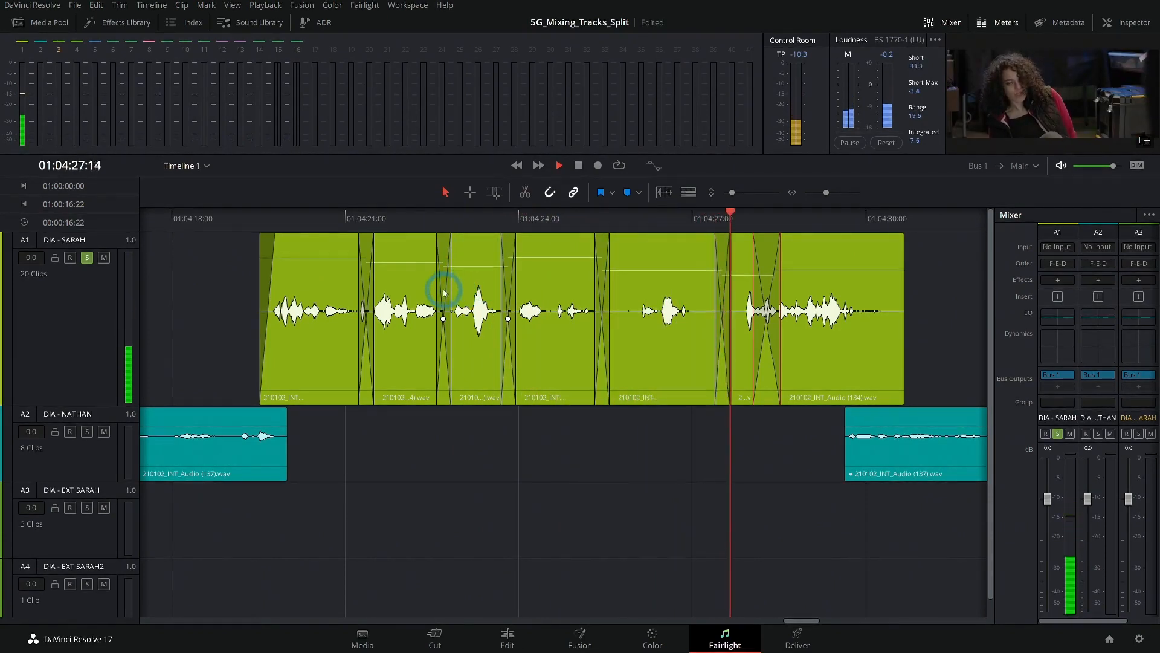
# Step: Move the cross fade between the second and third A1 clips later and lower the third clip's volume
pyautogui.moveTo(448, 291)
pyautogui.mouseDown()
pyautogui.moveTo(481, 296)
pyautogui.moveTo(464, 292)
pyautogui.mouseUp()
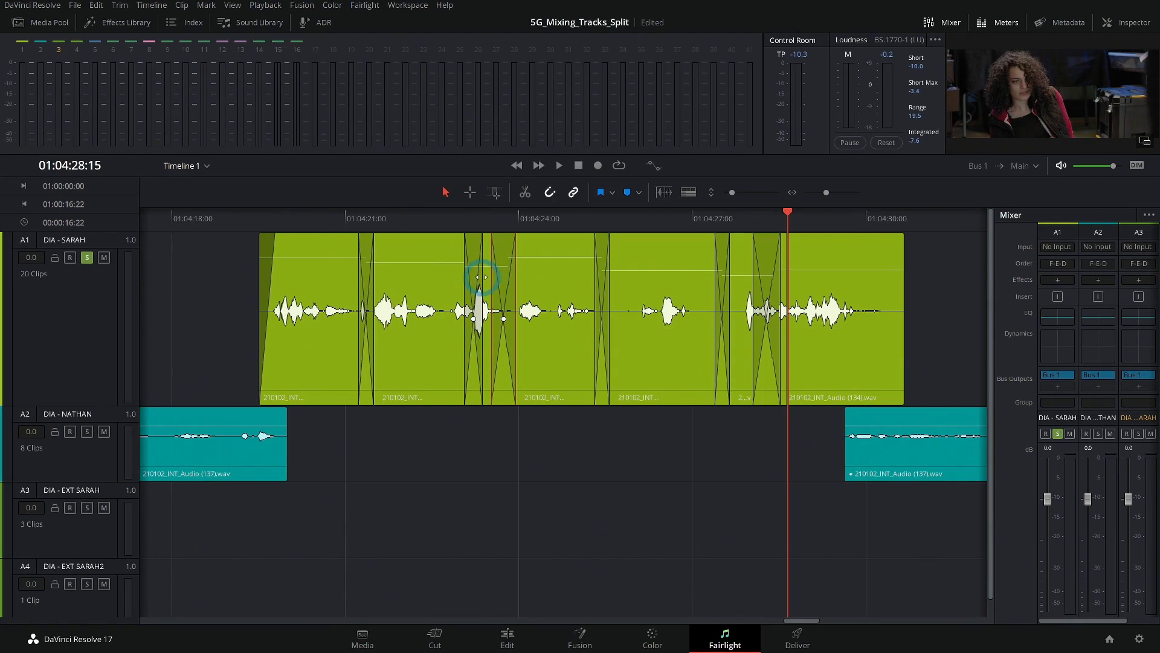
pyautogui.scroll(4, 482, 277)
pyautogui.moveTo(492, 262); pyautogui.dragTo(493, 270)
# Step: Set the second A1 clip's volume to 13 dB and play the passage from 01:04:22:11
pyautogui.click(362, 271)
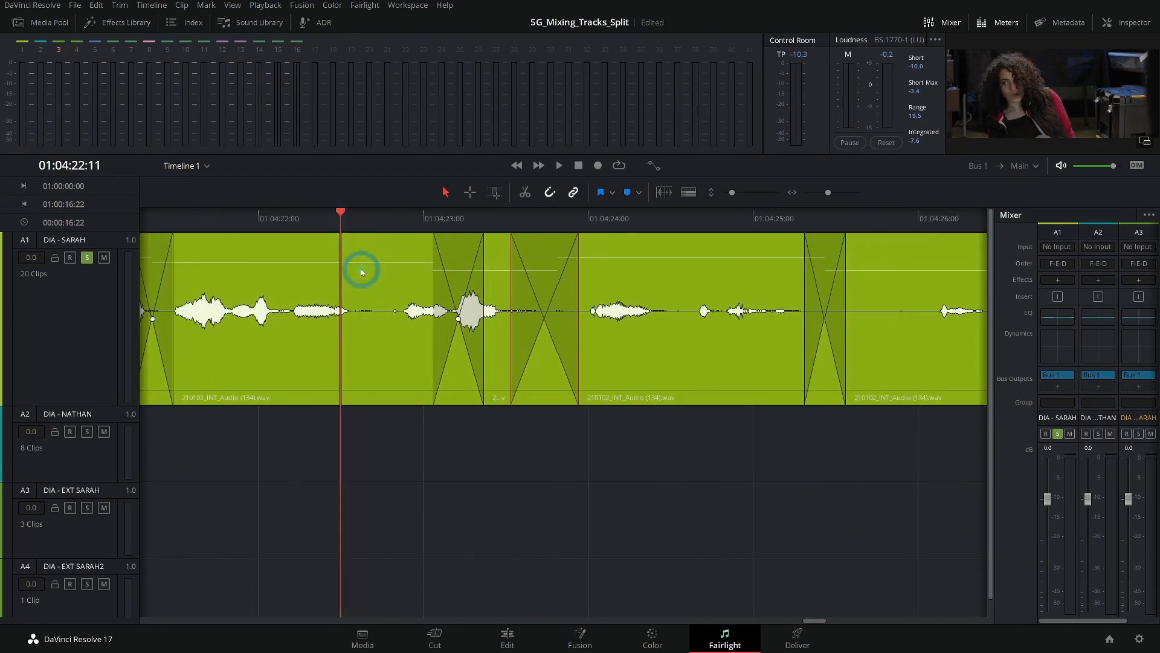
pyautogui.moveTo(367, 264); pyautogui.dragTo(367, 258)
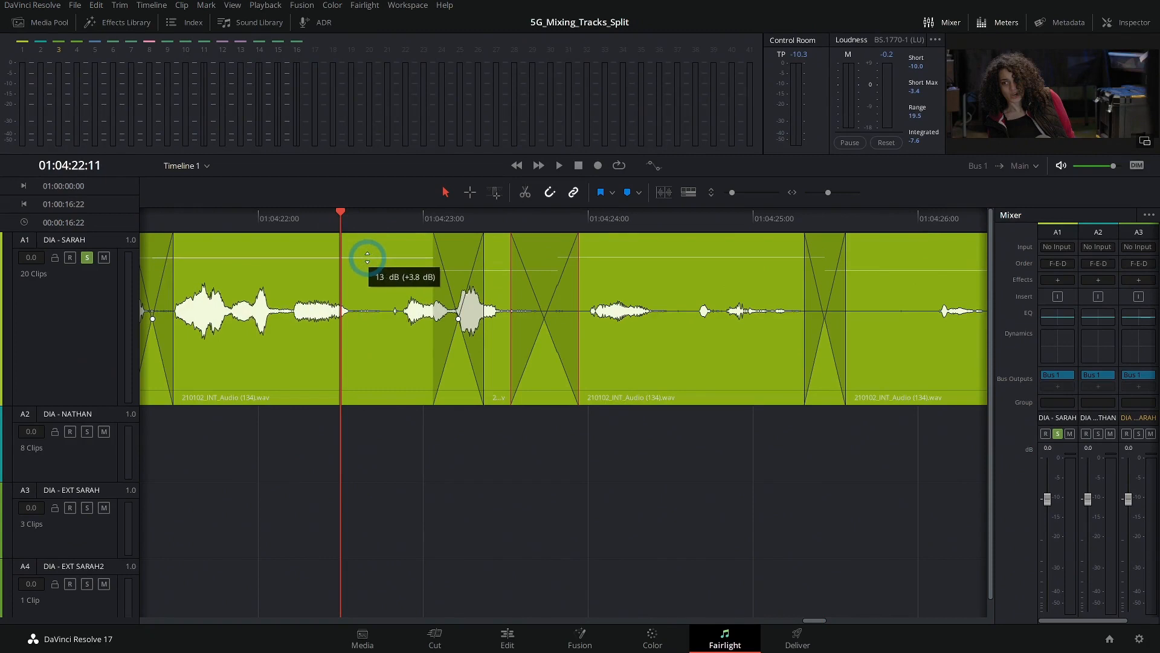
pyautogui.press('space')
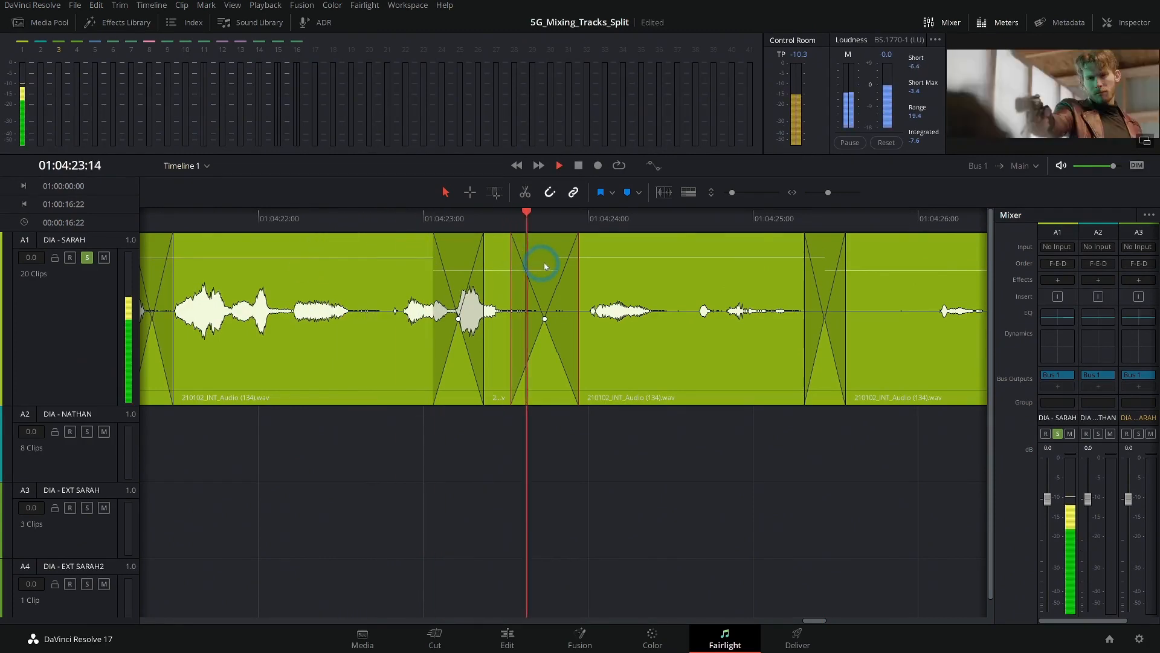
pyautogui.scroll(-5, 625, 308)
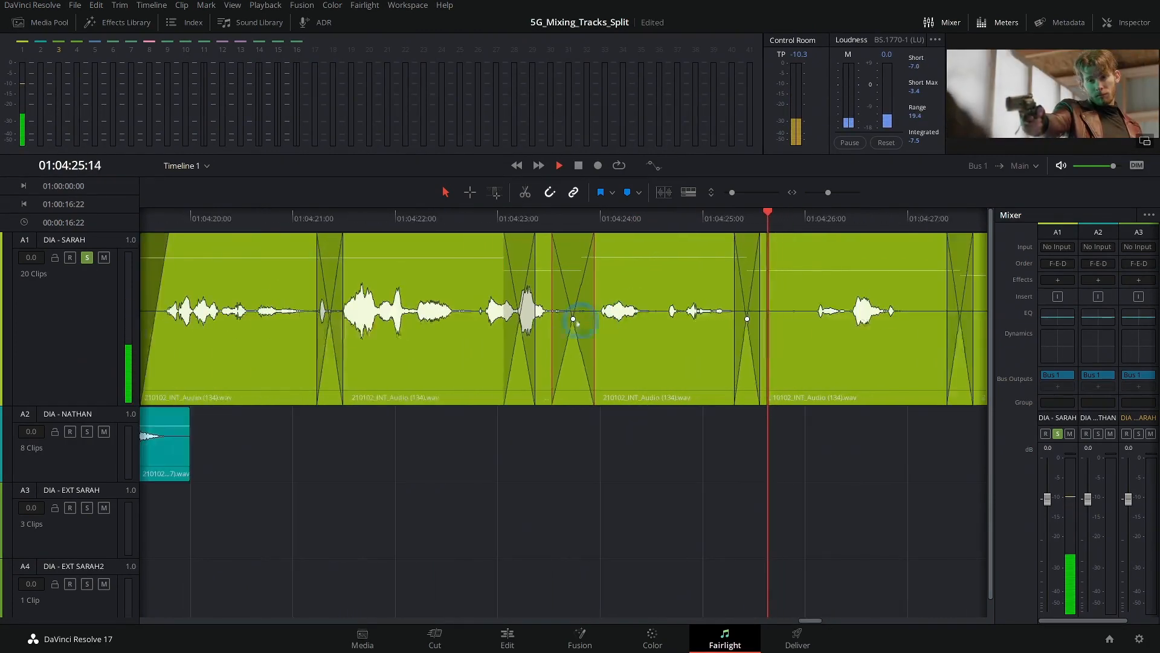
pyautogui.scroll(-2, 486, 312)
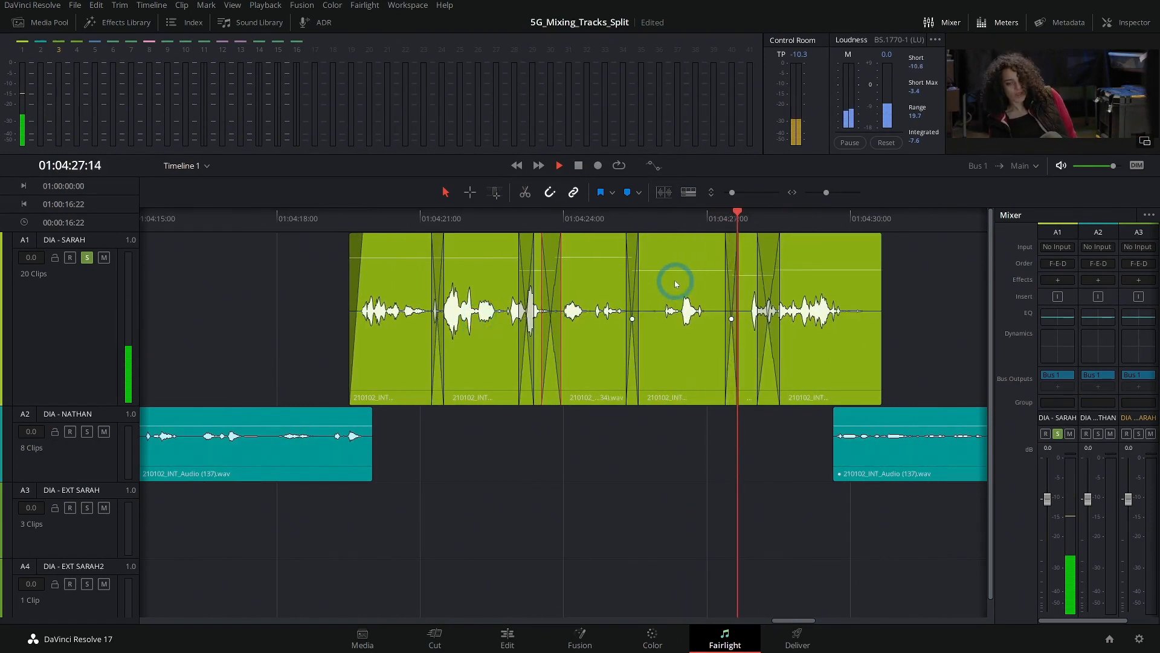
# Step: Slightly raise and replay the fifth A1 clip around 01:04:26, and add a fade-out to the end of the passage's last clip
pyautogui.press('space')
pyautogui.moveTo(683, 270); pyautogui.dragTo(685, 269)
pyautogui.click(619, 220)
pyautogui.press('space')
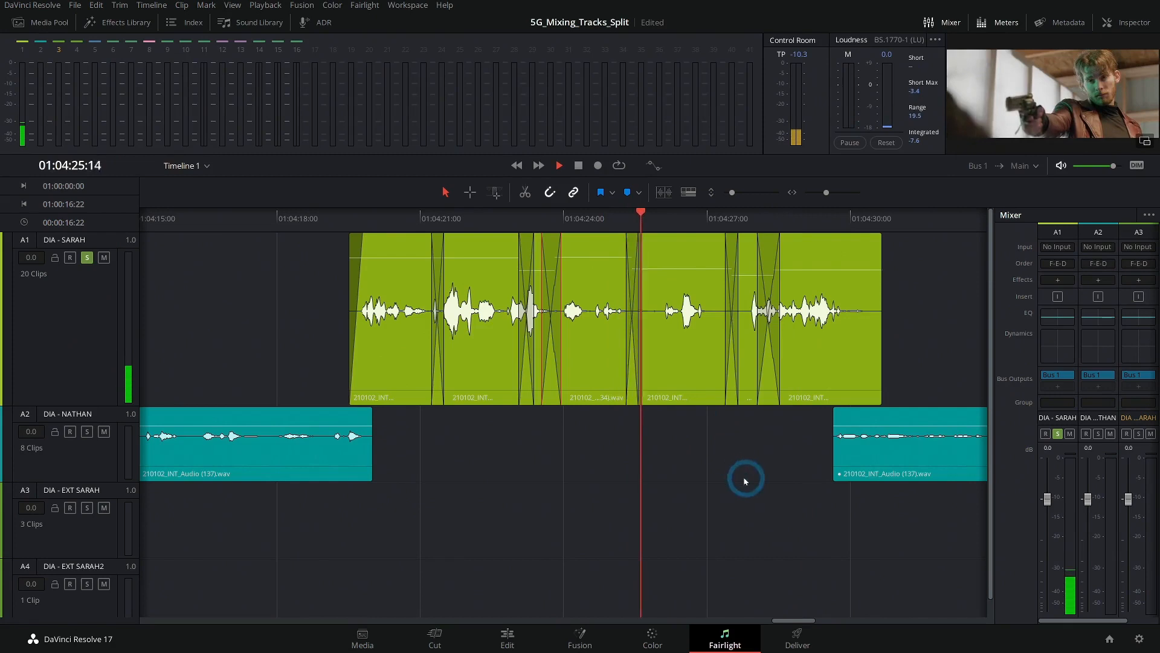
pyautogui.moveTo(792, 479); pyautogui.dragTo(565, 478)
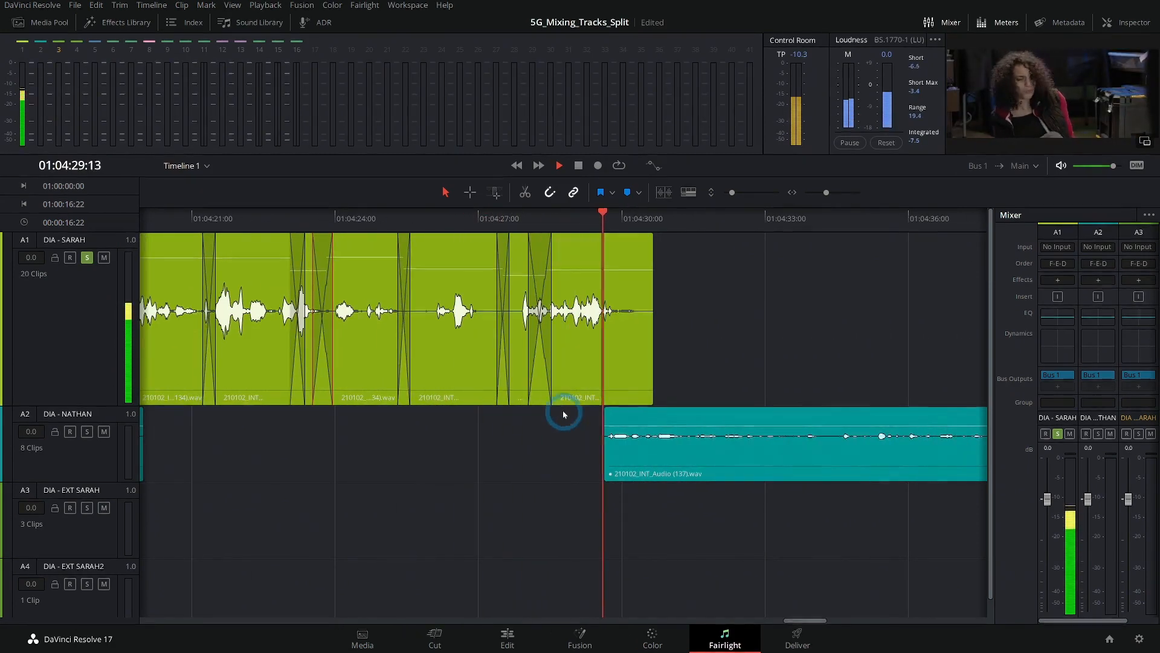
pyautogui.scroll(-2, 532, 406)
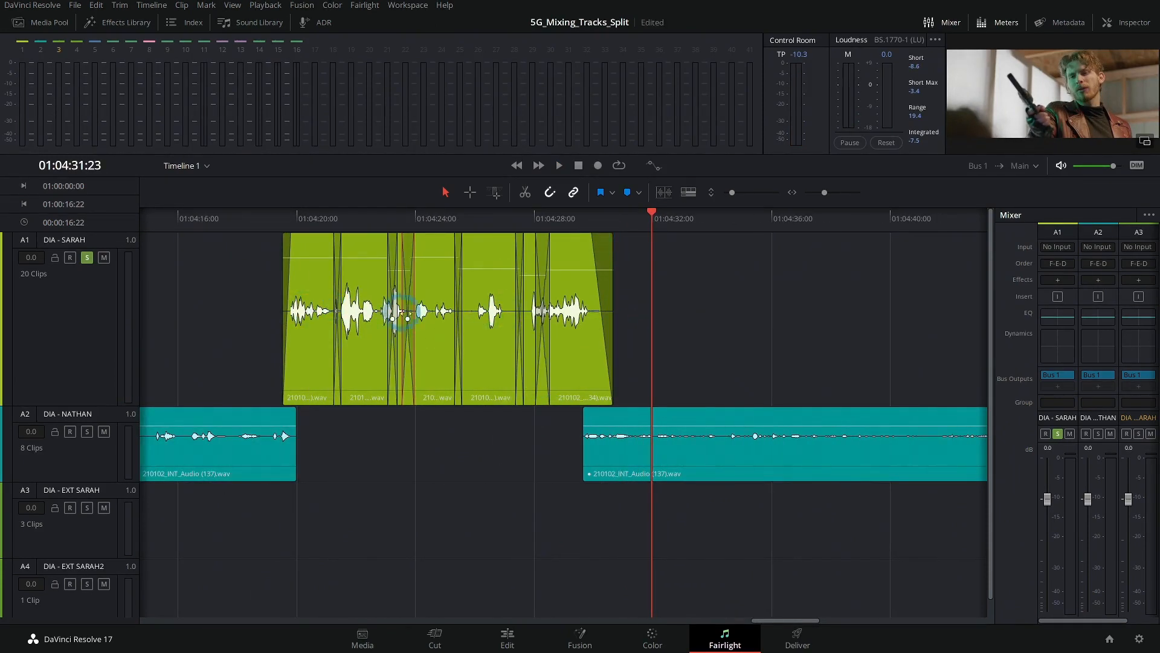
# Step: Go to the next A1 dialogue clips around 01:04:44 and play them to check their levels
pyautogui.hscroll(10, 798, 337)
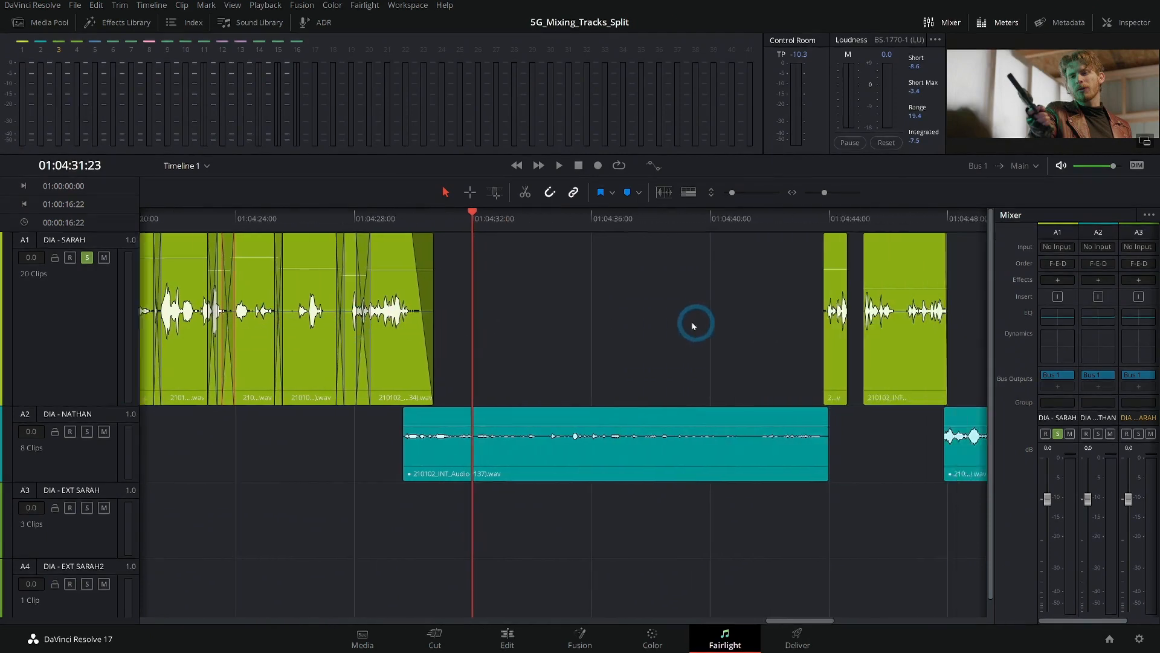
pyautogui.click(528, 224)
pyautogui.press('space')
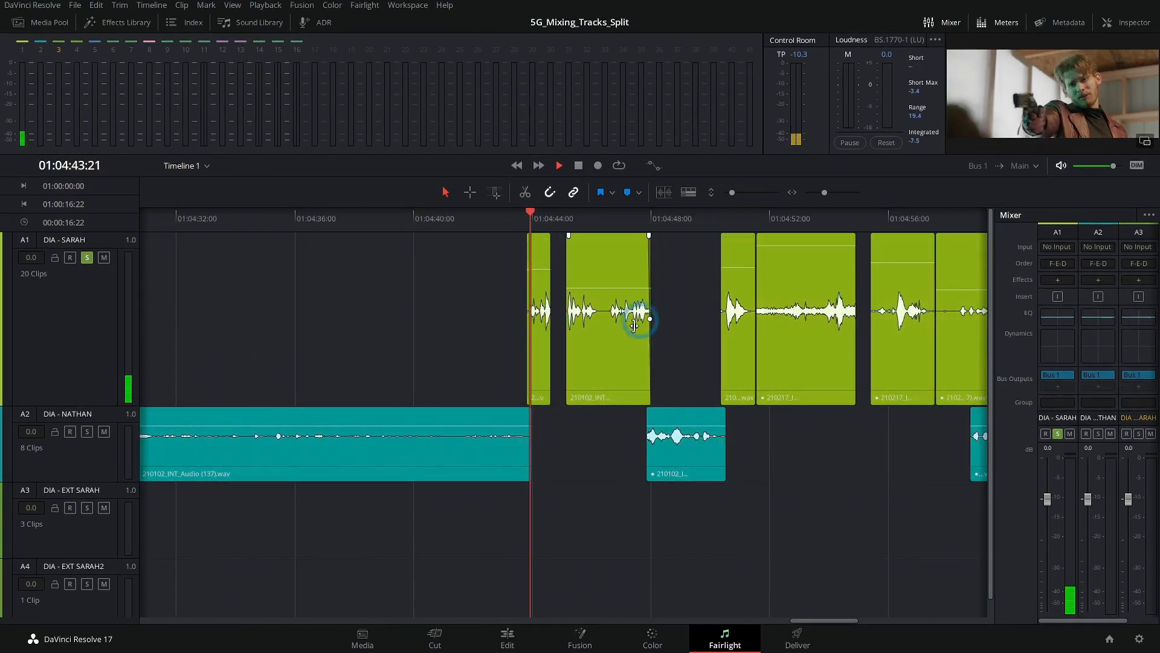
pyautogui.click(621, 351)
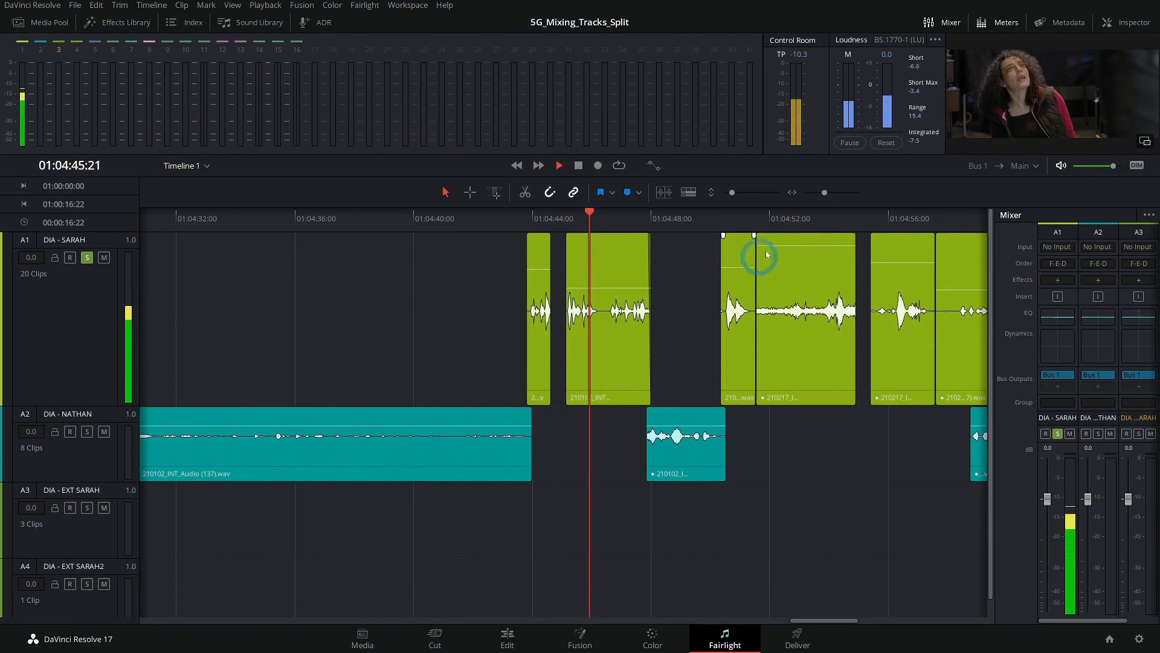
pyautogui.press('space')
# Step: Add fades at both ends of the short A1 clip near 01:04:44 and a fade-out to the clip after it
pyautogui.scroll(5, 553, 312)
pyautogui.scroll(2, 529, 290)
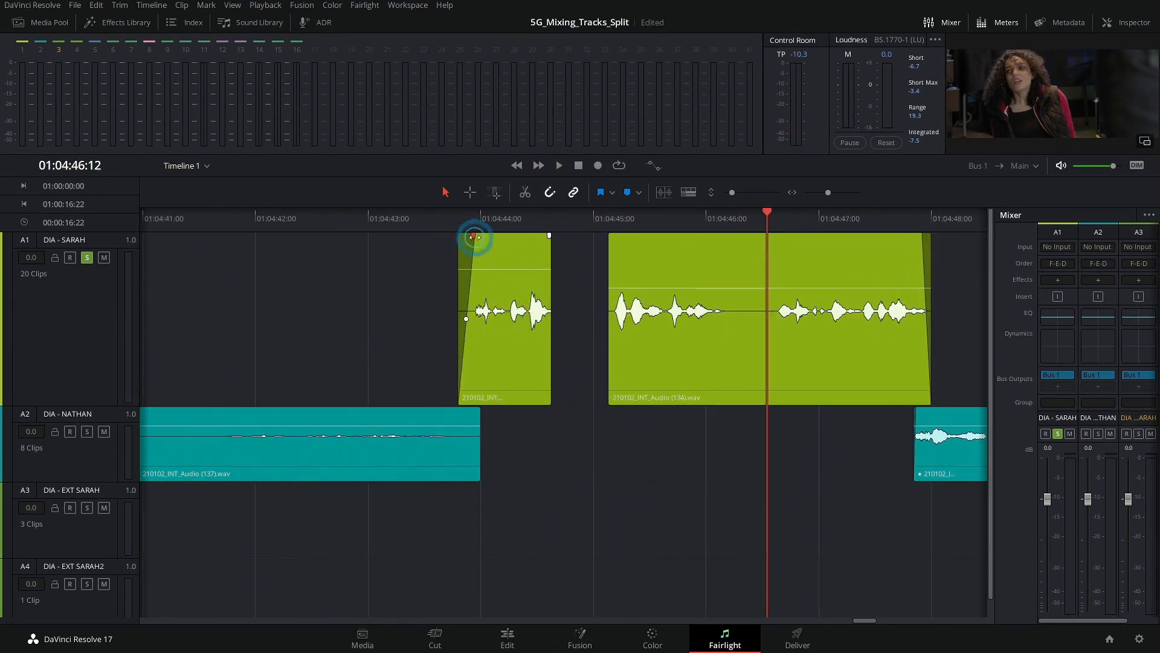
pyautogui.click(454, 220)
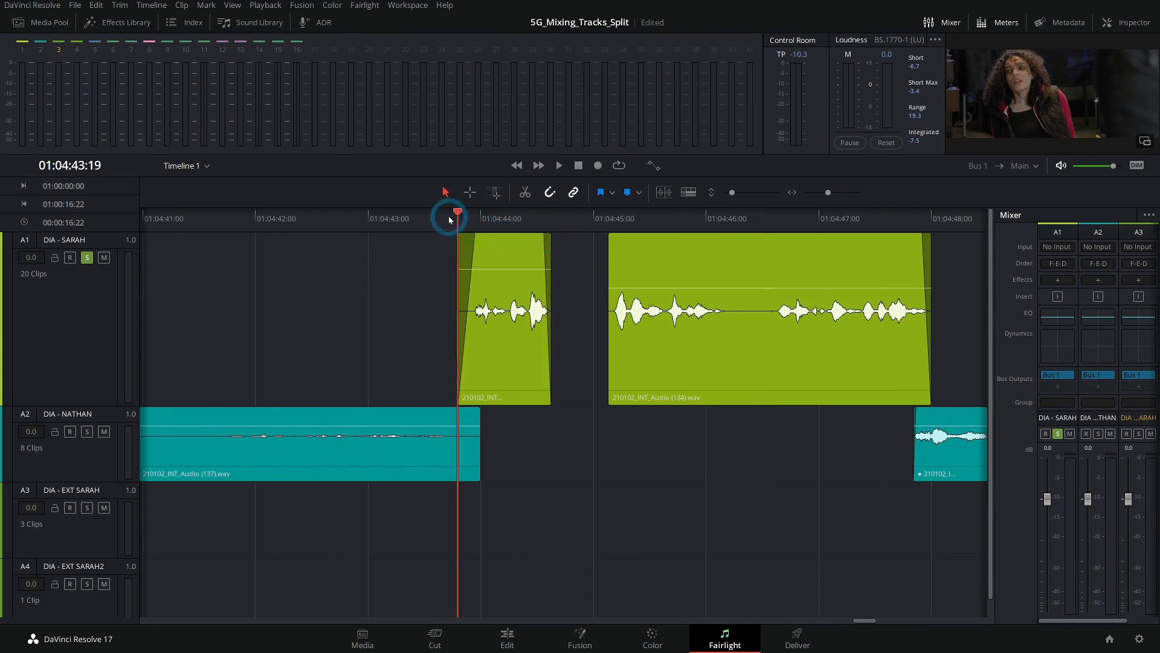
# Step: Play the short A1 clip near 01:04:44 and the longer clip after it to compare their levels
pyautogui.moveTo(648, 436); pyautogui.dragTo(510, 432)
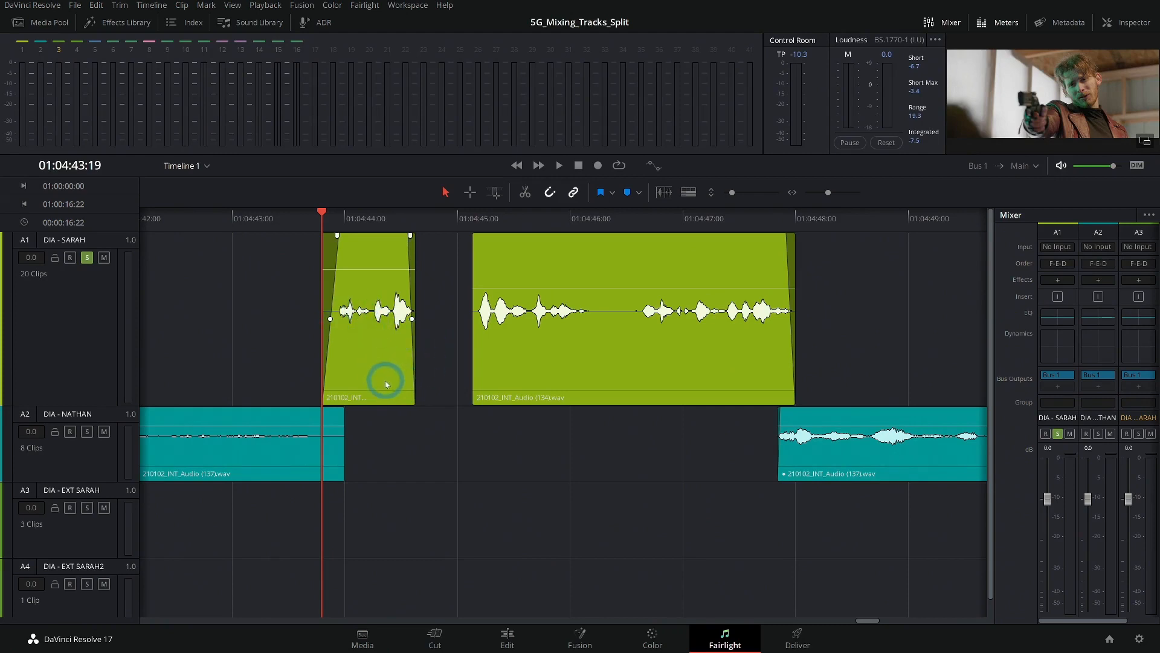
pyautogui.press('space')
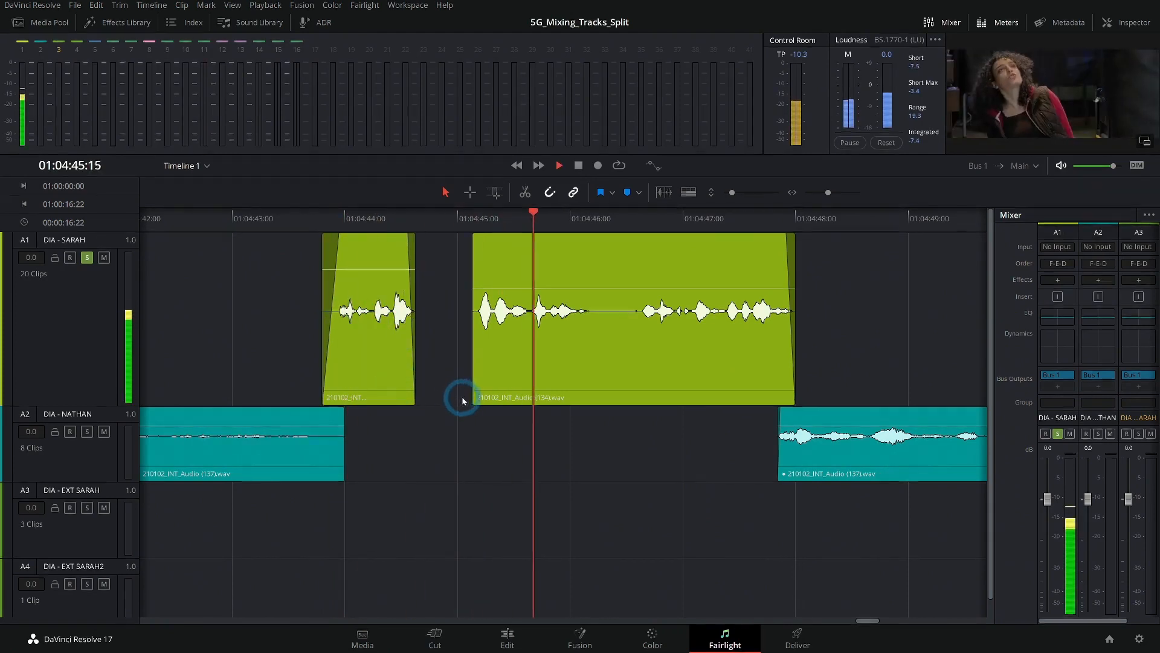
pyautogui.press('space')
pyautogui.click(326, 219)
pyautogui.press('space')
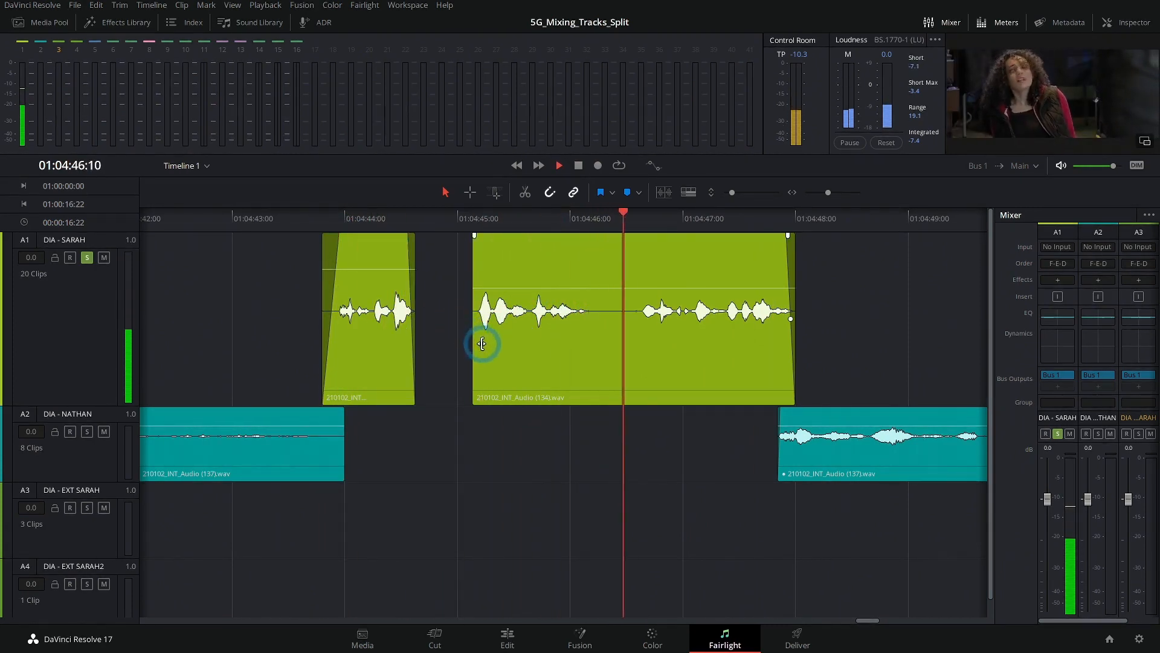
pyautogui.click(468, 218)
pyautogui.press('space')
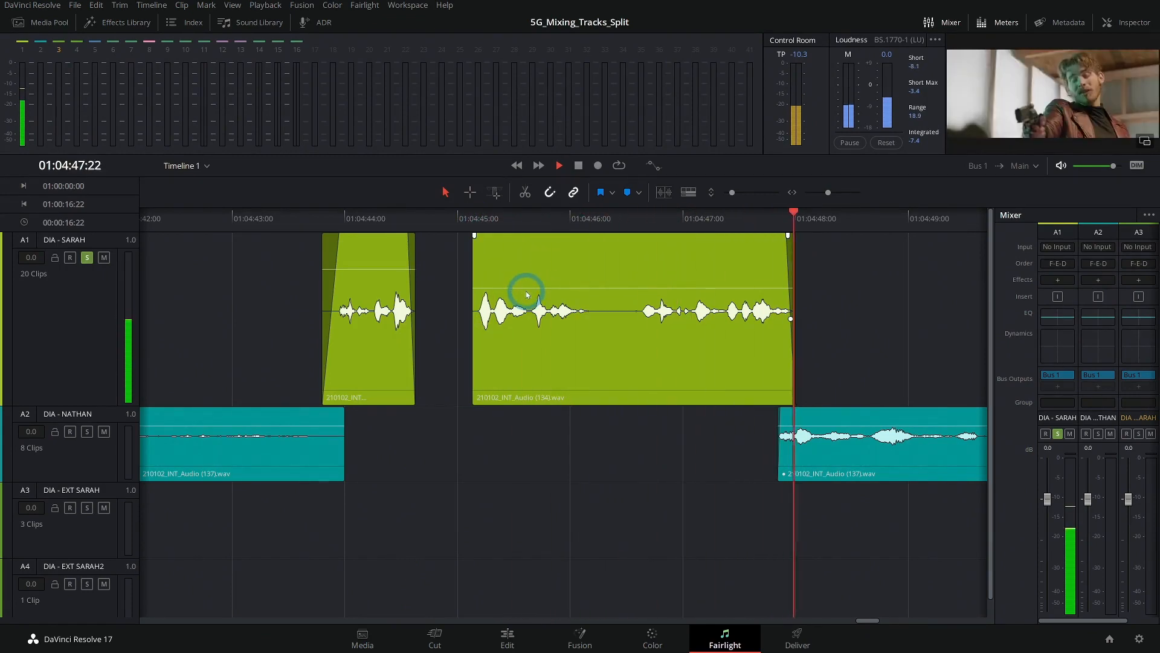
# Step: Split the A1 clip at 01:04:46:07, slightly raise the volume of its second part, and replay it
pyautogui.click(605, 219)
pyautogui.click(625, 264)
pyautogui.hotkey('ctrl', 'b')
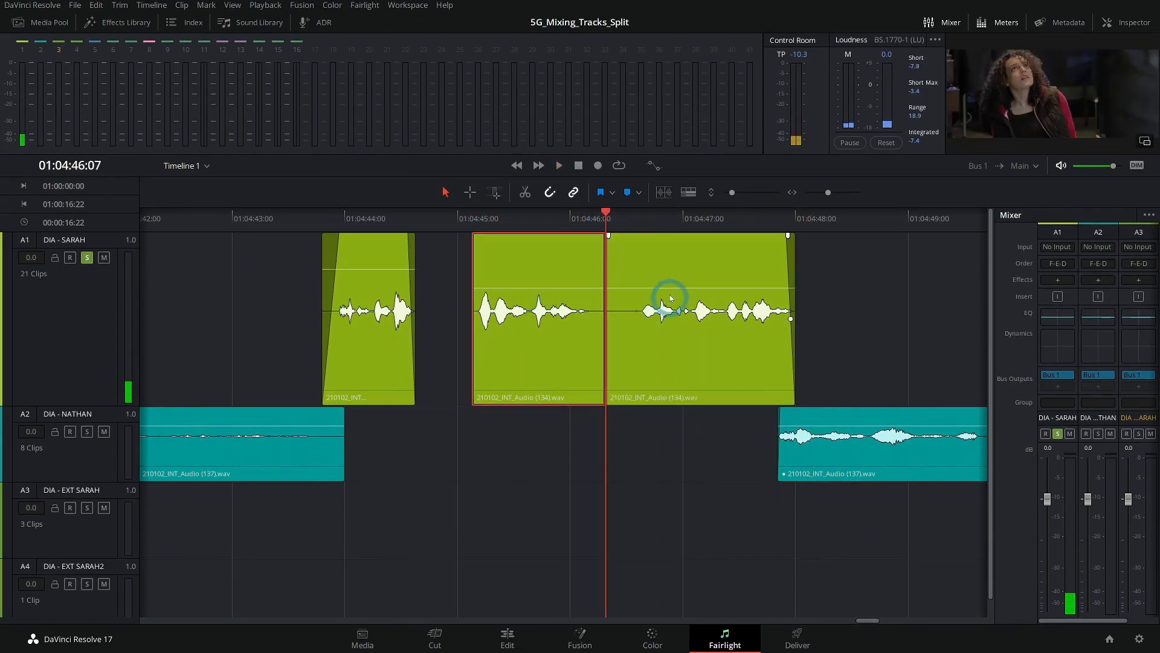
pyautogui.moveTo(673, 288); pyautogui.dragTo(673, 284)
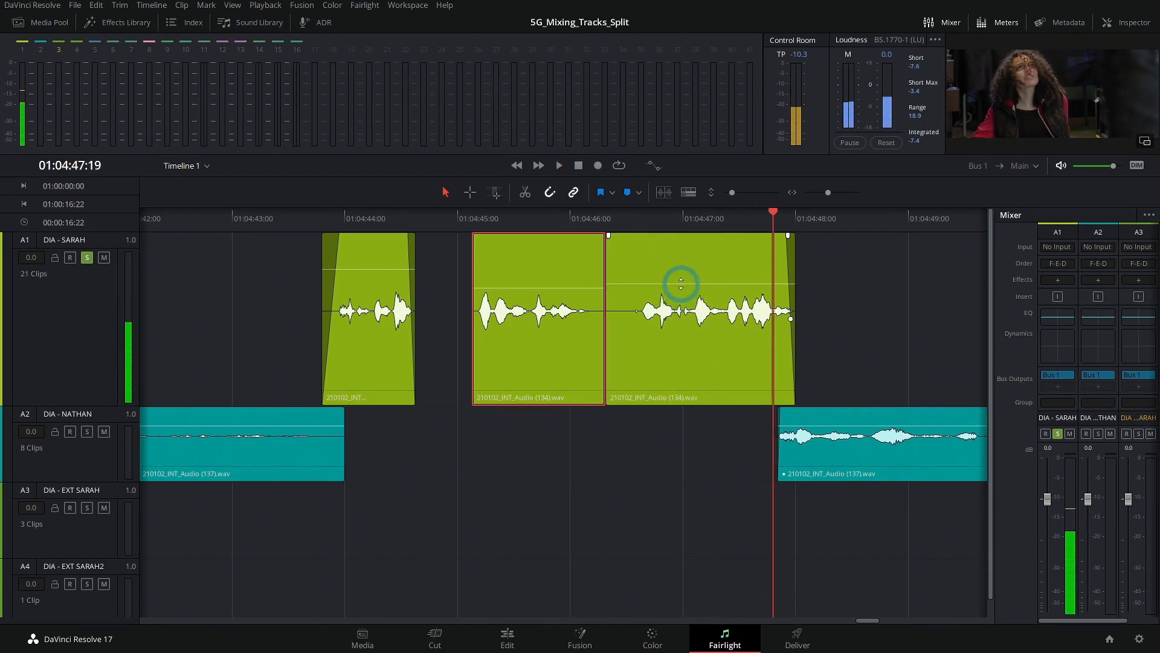
pyautogui.moveTo(681, 284); pyautogui.dragTo(682, 281)
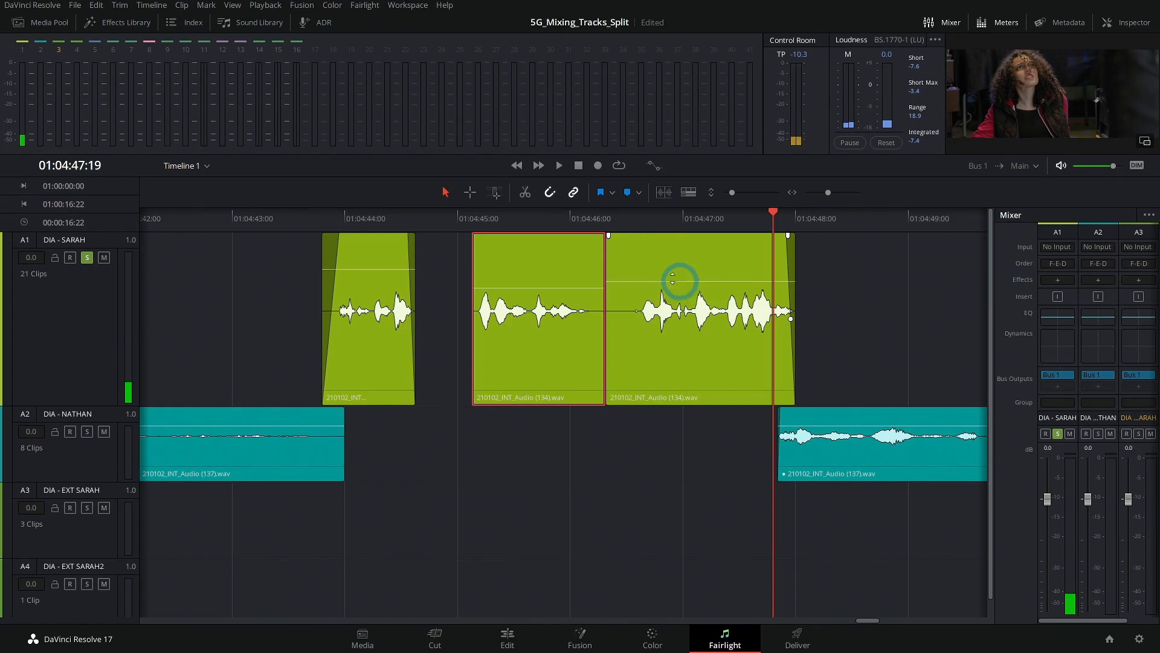
pyautogui.click(577, 217)
pyautogui.press('space')
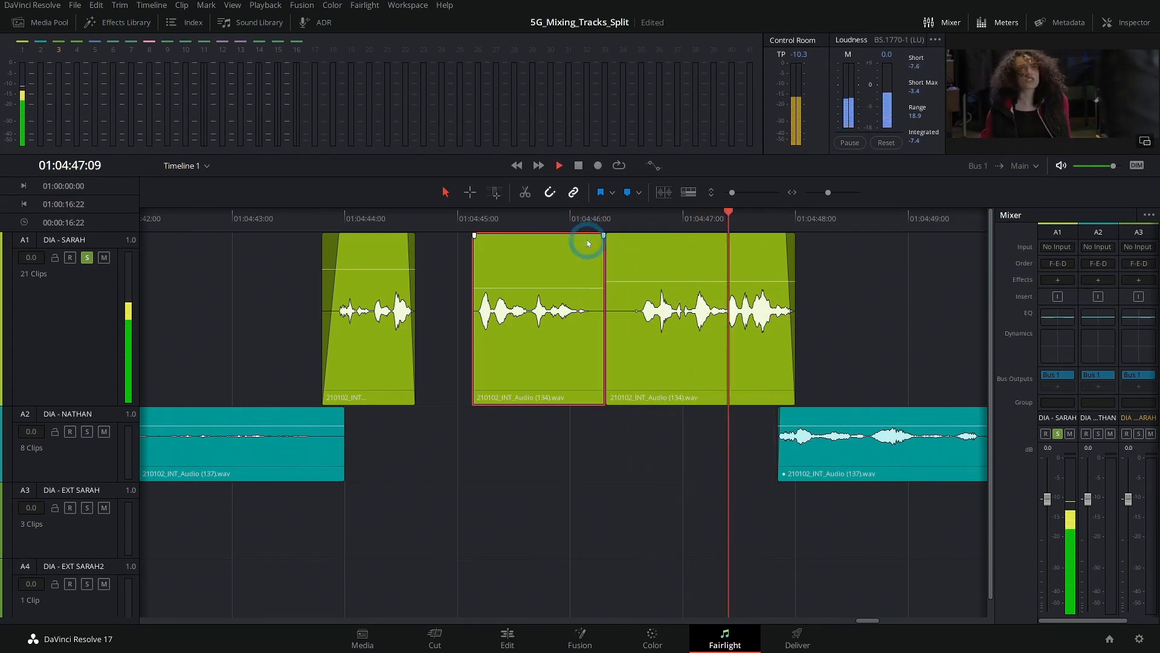
# Step: Play across the new split near 01:04:46 and add a 6-frame 0 dB cross fade there
pyautogui.click(465, 218)
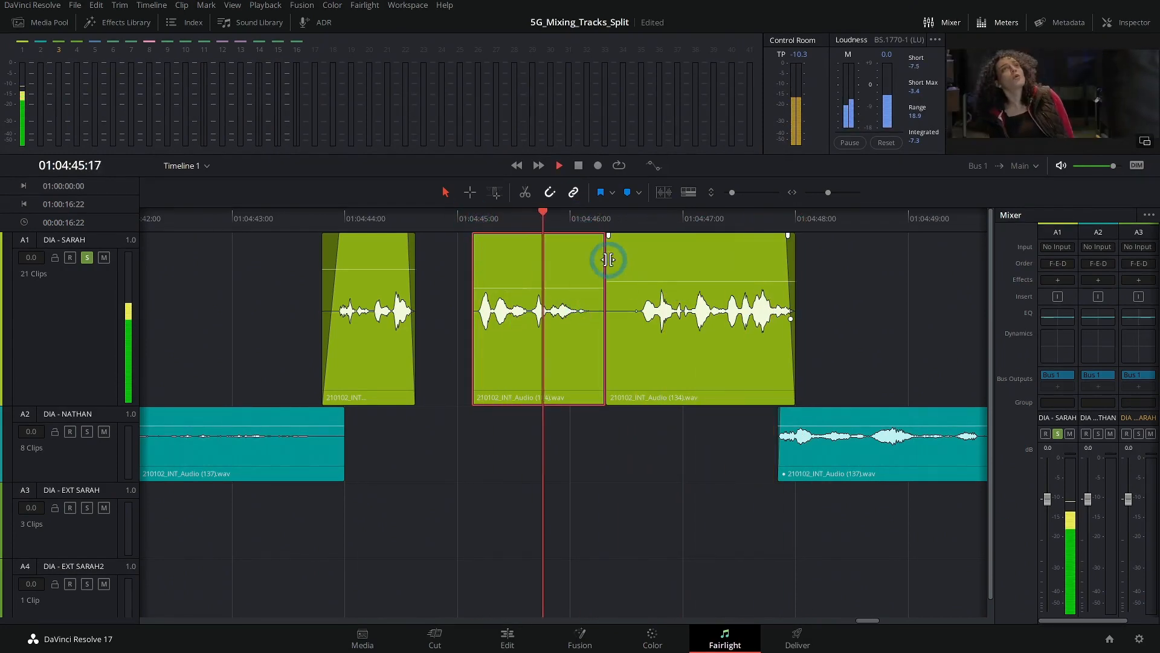
pyautogui.rightClick(609, 260)
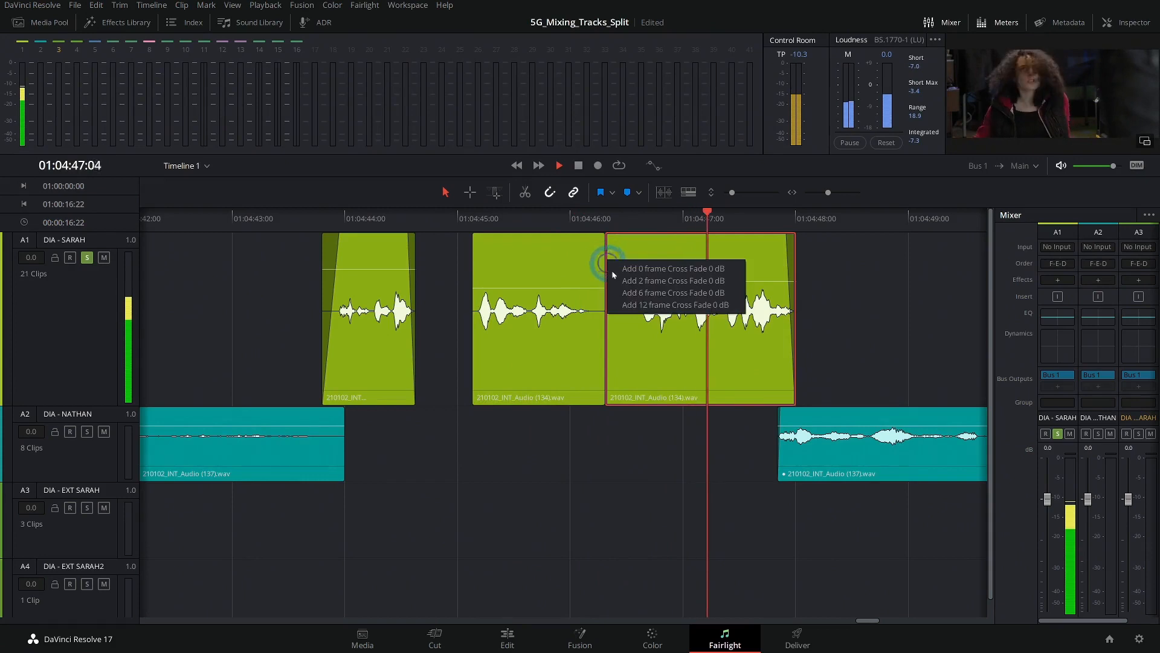
pyautogui.click(651, 293)
pyautogui.press('space')
# Step: Go to the next short A1 clip around 01:04:50 and play it to check its sound
pyautogui.hscroll(3, 865, 350)
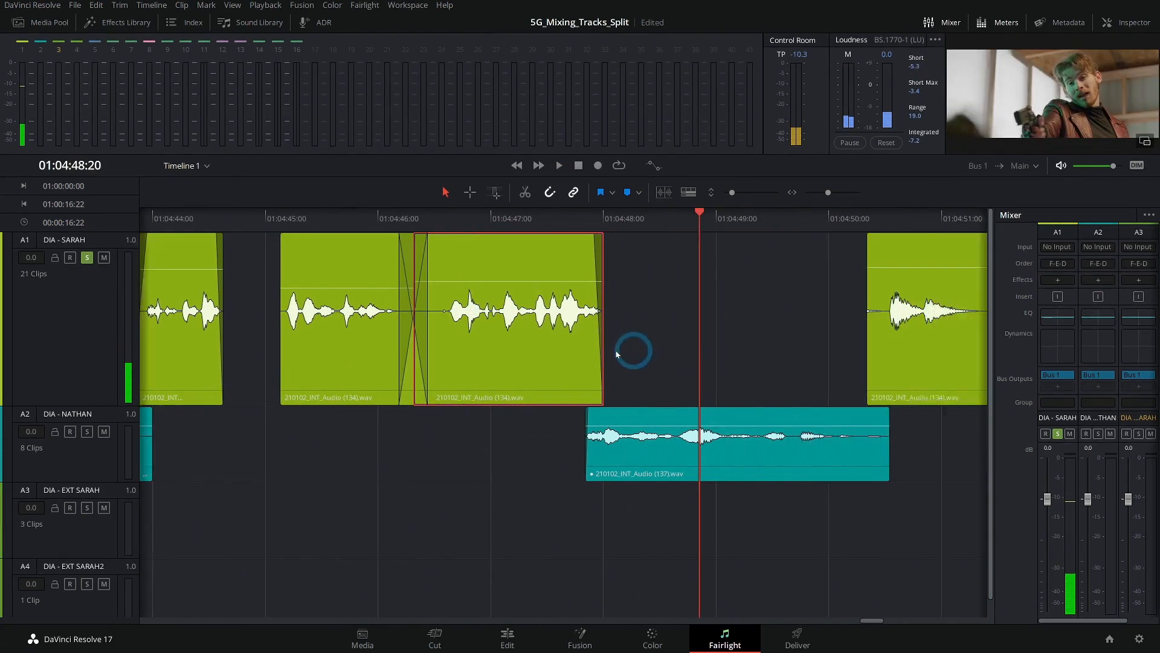
pyautogui.hscroll(3, 378, 342)
pyautogui.click(544, 217)
pyautogui.press('space')
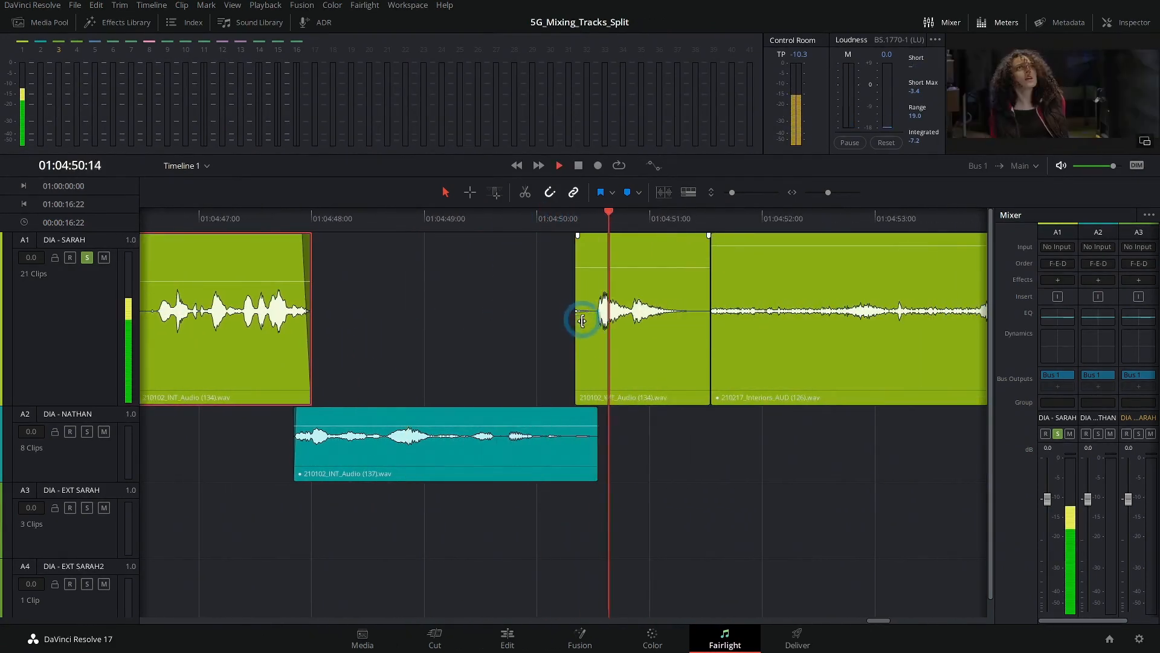
pyautogui.hscroll(2, 688, 446)
pyautogui.press('space')
pyautogui.click(478, 218)
pyautogui.press('space')
pyautogui.press('space')
# Step: Select the short A1 clip, show all hidden tracks from Foley to Bus 1, and shrink the track heights
pyautogui.click(528, 353)
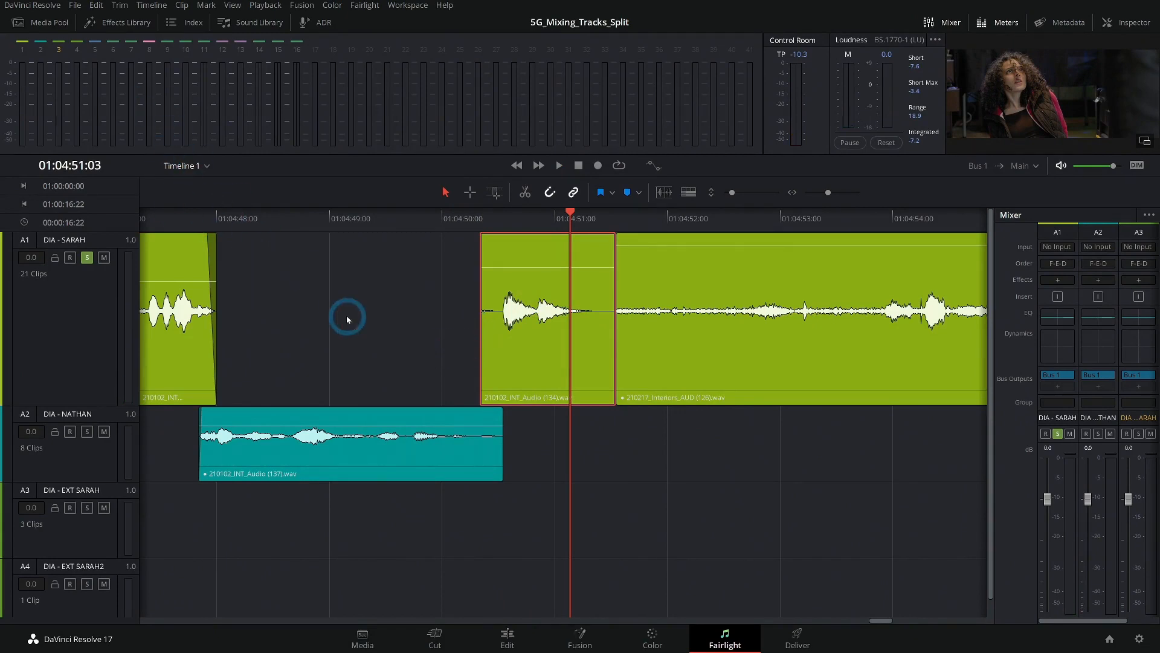
pyautogui.click(182, 21)
pyautogui.click(102, 219)
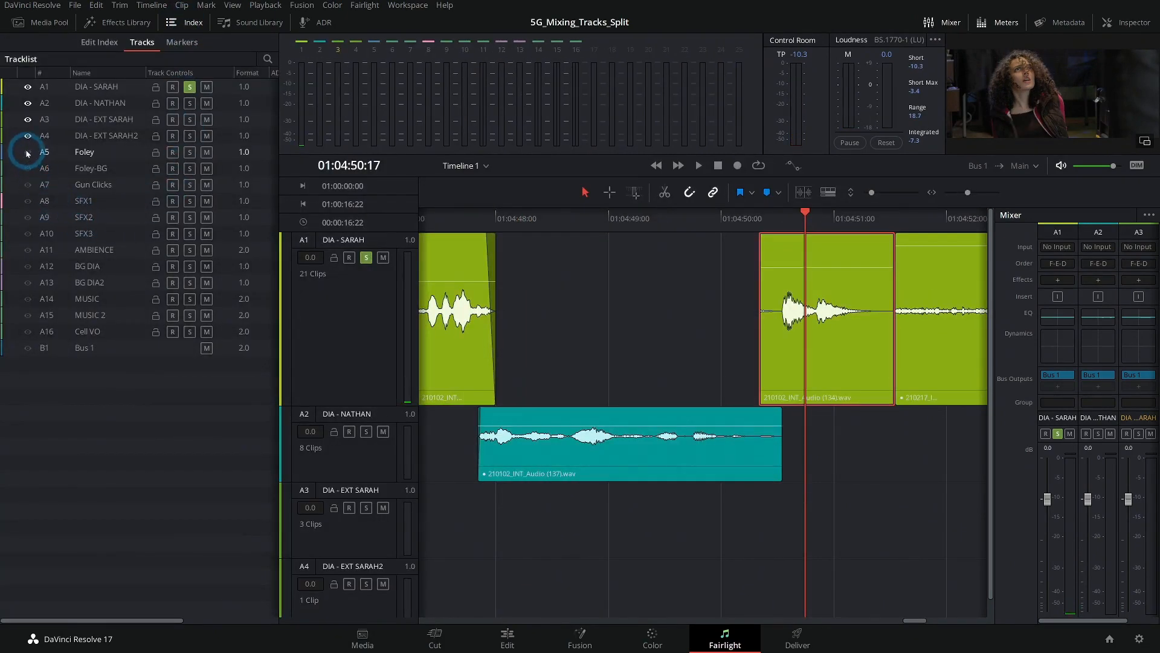
pyautogui.click(27, 347)
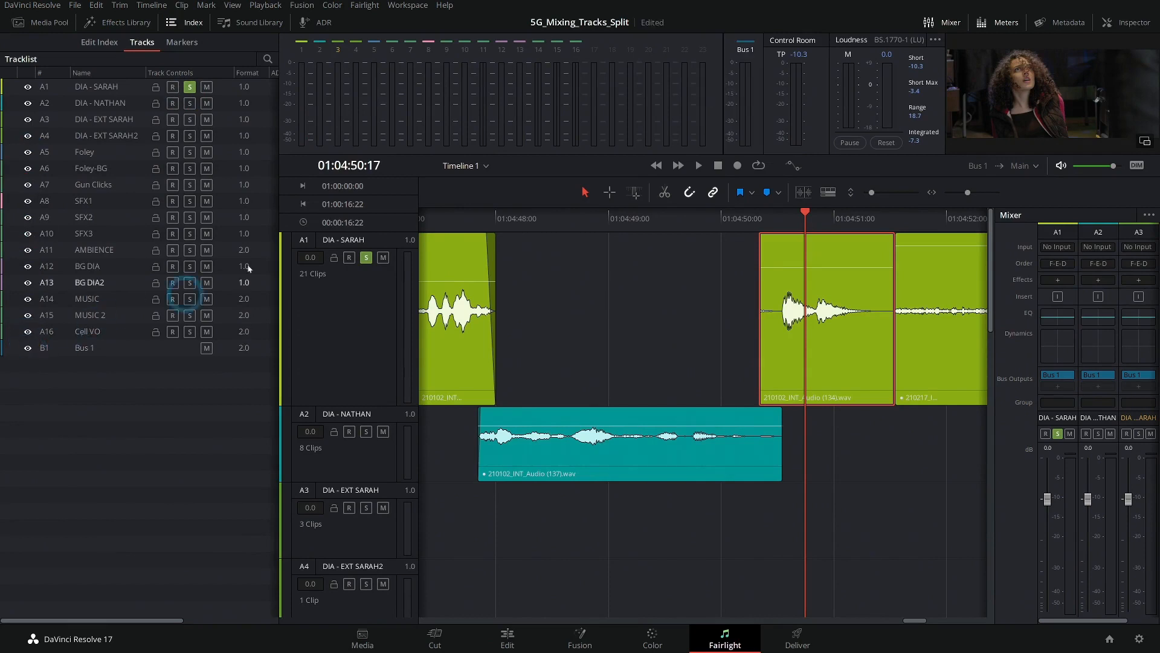
pyautogui.click(479, 205)
pyautogui.scroll(-5, 586, 318)
# Step: Move the short clip near 01:04:50 from A1 straight down to the Foley track and set its clip color to Blue
pyautogui.moveTo(788, 242); pyautogui.dragTo(780, 340)
pyautogui.rightClick(821, 330)
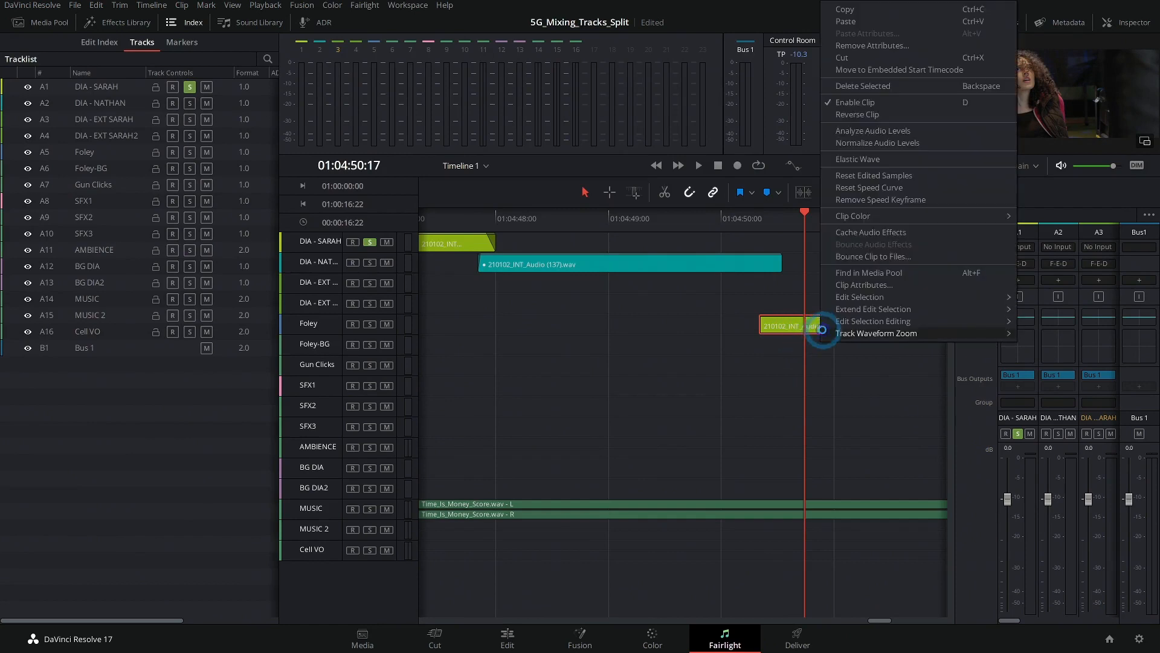
pyautogui.click(877, 216)
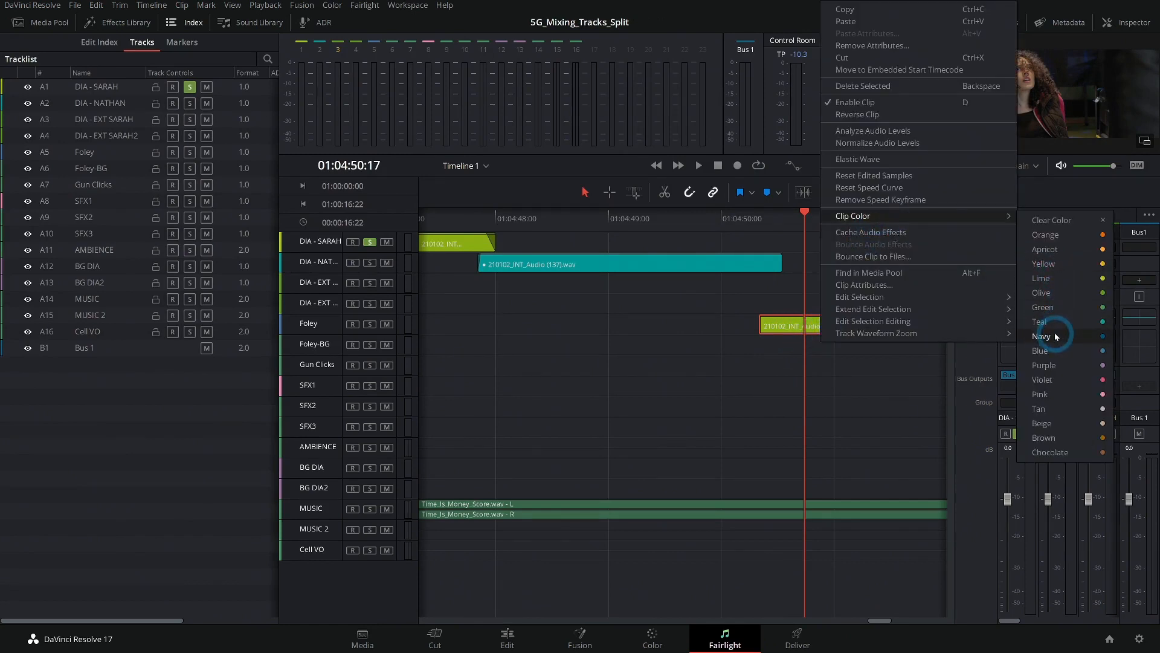
pyautogui.click(1045, 351)
pyautogui.hscroll(2, 860, 277)
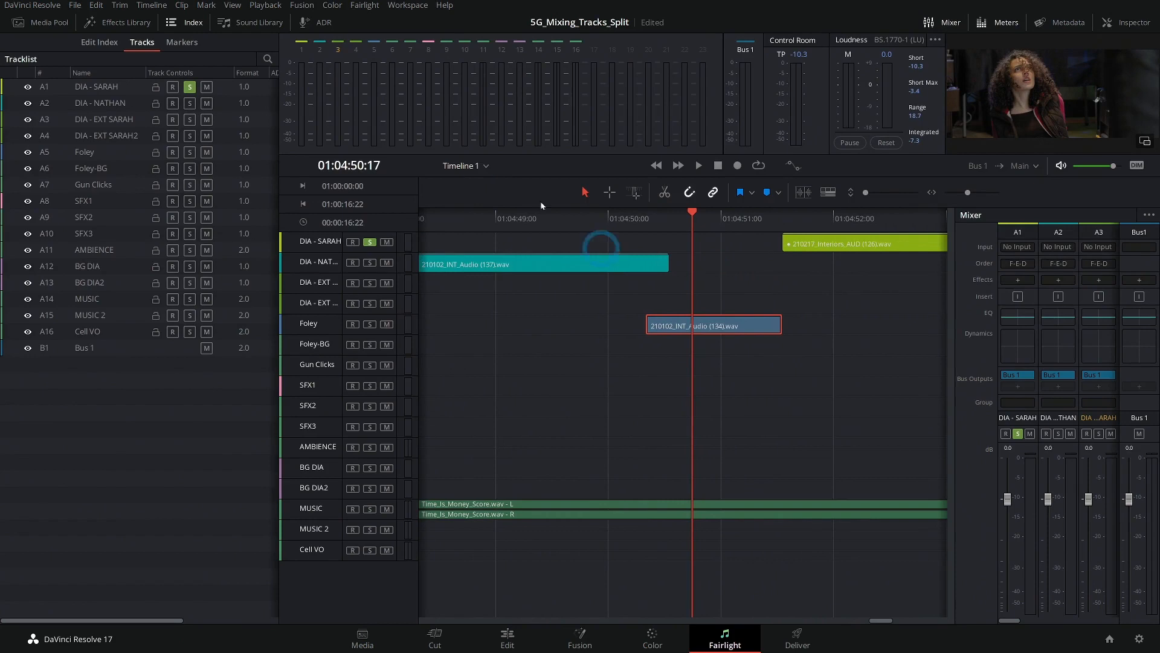
# Step: Hide the tracks from Foley to Bus 1 again, close the track index, and enlarge the dialogue tracks
pyautogui.moveTo(28, 353); pyautogui.dragTo(26, 153)
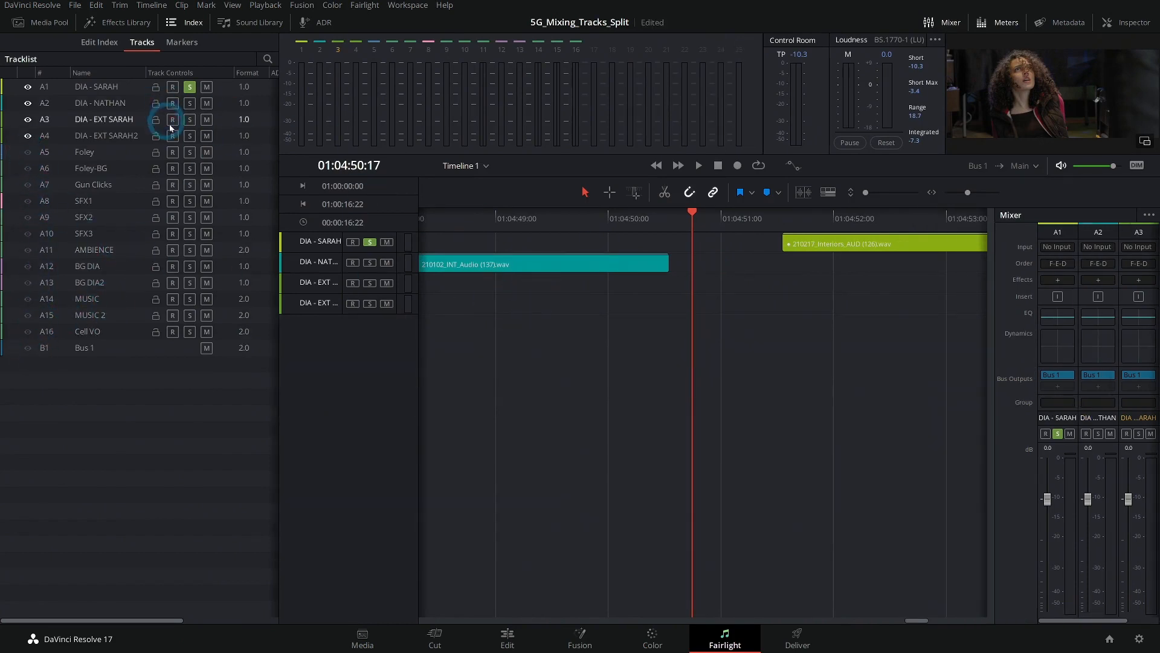
pyautogui.click(187, 23)
pyautogui.click(562, 259)
pyautogui.scroll(5, 552, 262)
# Step: Play the A1 clip starting near 01:04:51 and remove its Volume attribute
pyautogui.press('space')
pyautogui.hscroll(2, 423, 290)
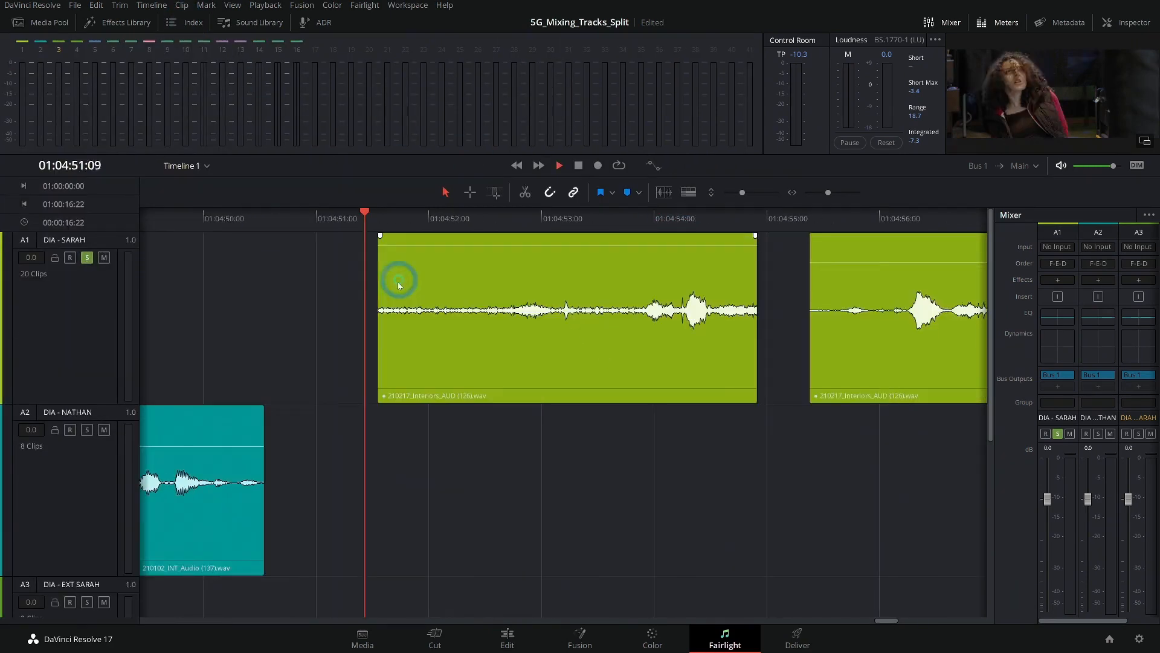
pyautogui.press('space')
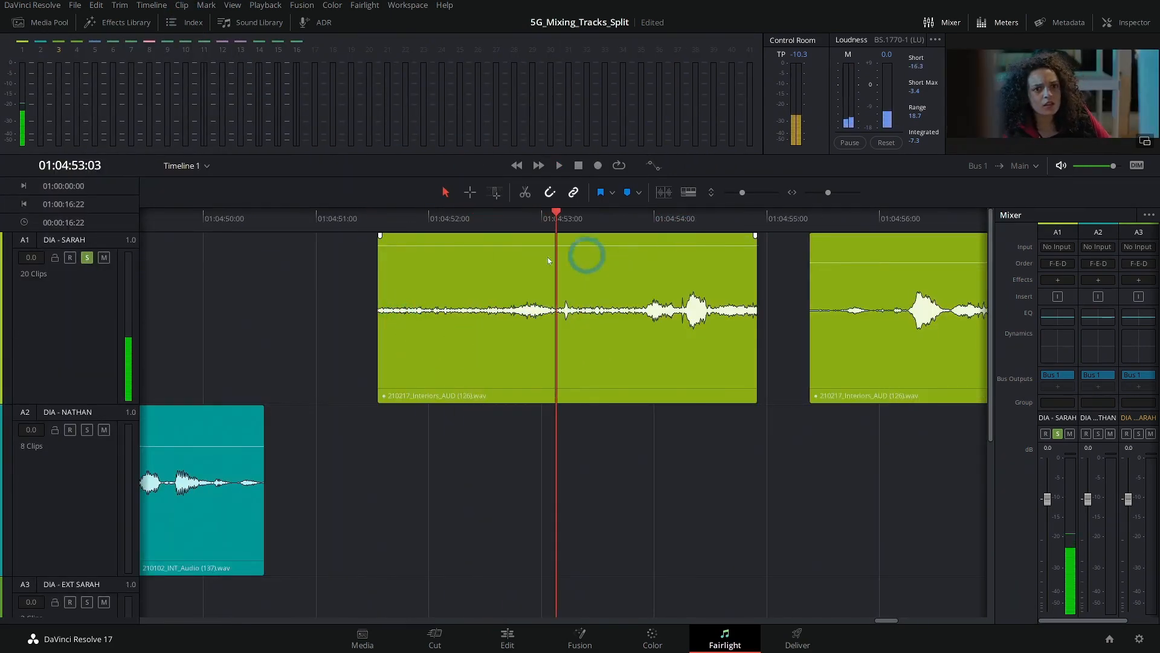
pyautogui.click(624, 265)
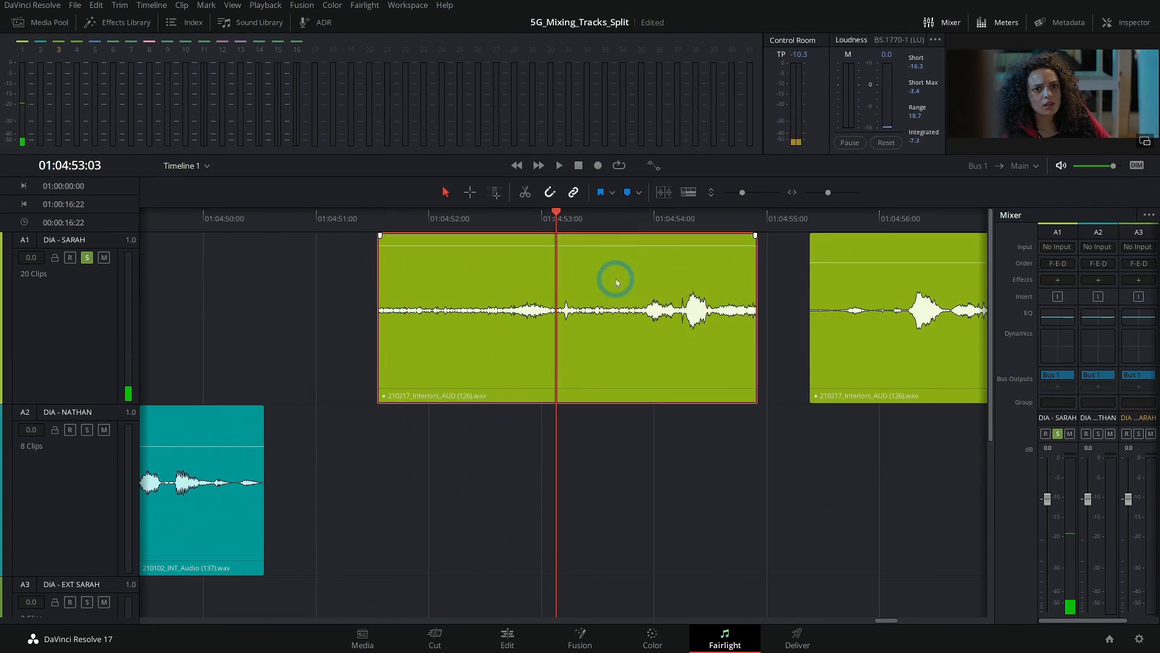
pyautogui.rightClick(589, 265)
pyautogui.click(659, 311)
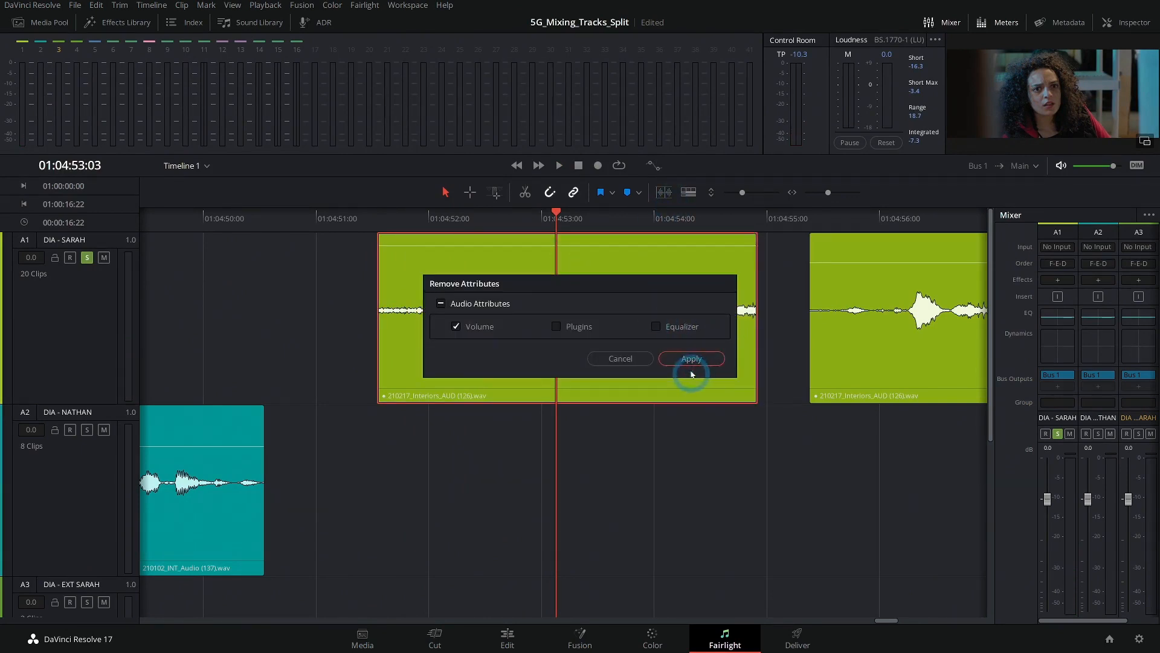
pyautogui.click(691, 363)
# Step: Replay the reset A1 clip, raise its volume moderately, and play it again through the quiet line near 01:04:54
pyautogui.click(381, 214)
pyautogui.press('space')
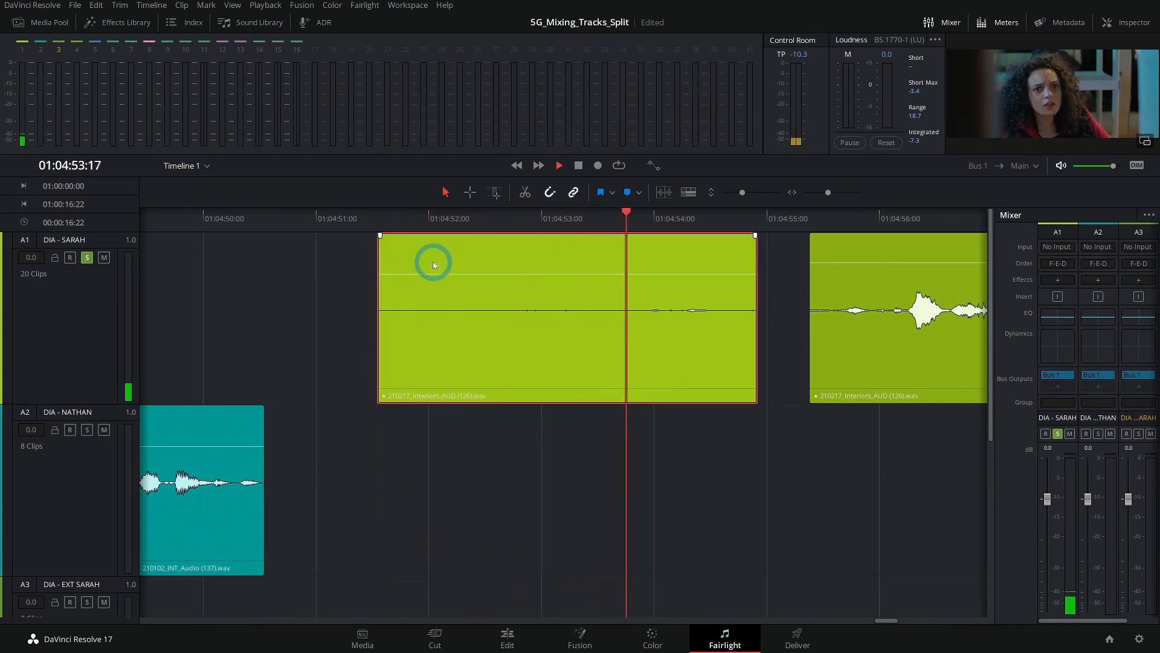
pyautogui.moveTo(668, 212); pyautogui.dragTo(634, 213)
pyautogui.press('space')
pyautogui.moveTo(648, 274); pyautogui.dragTo(650, 262)
pyautogui.click(369, 244)
pyautogui.press('space')
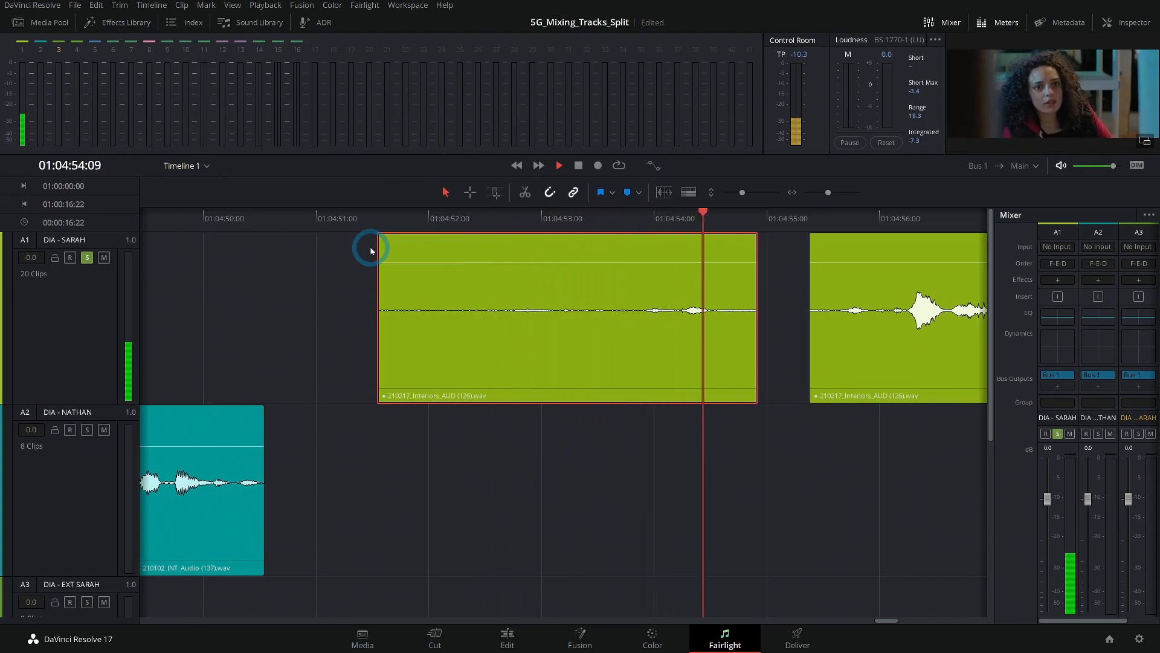
pyautogui.click(460, 272)
pyautogui.click(636, 220)
pyautogui.press('space')
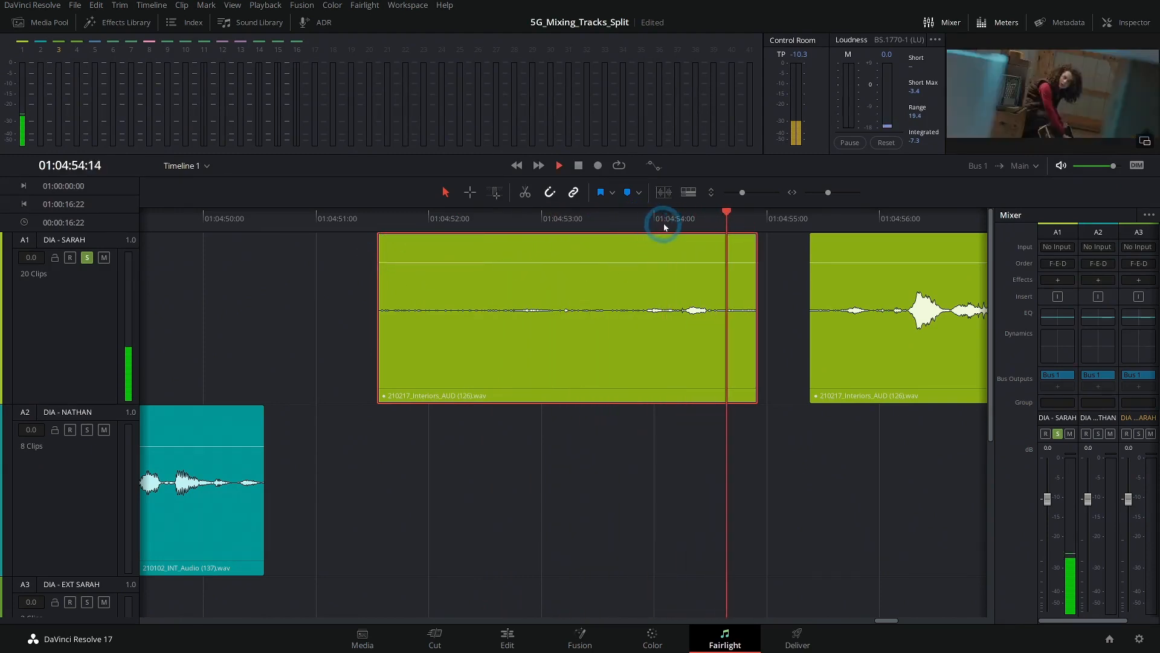
pyautogui.click(701, 235)
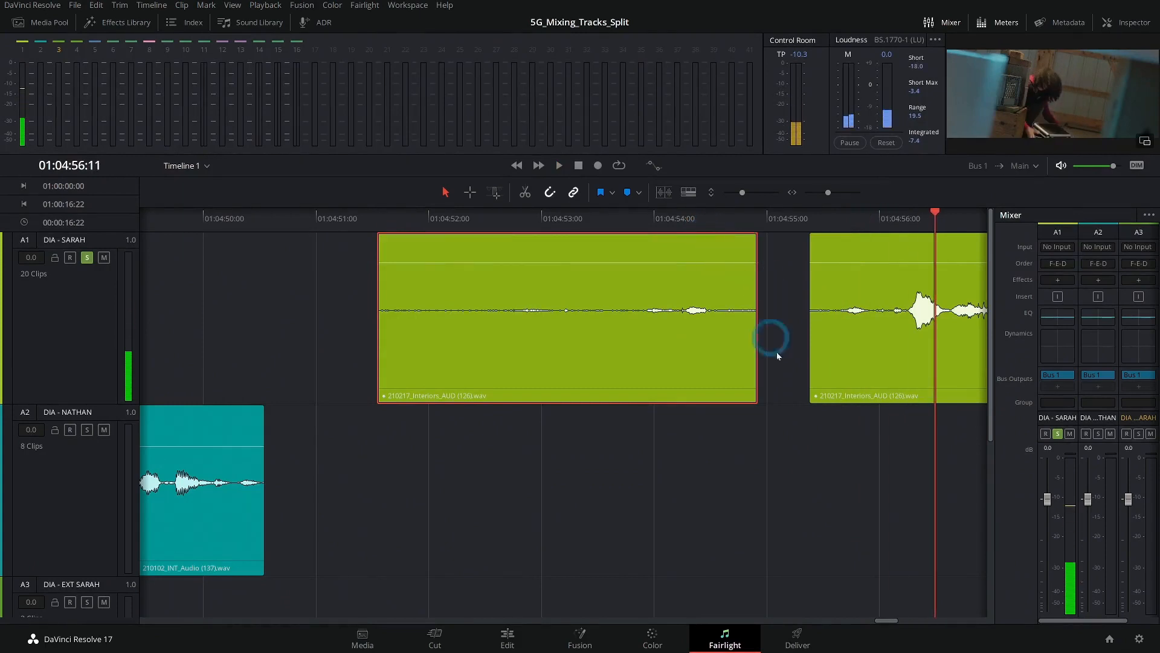
# Step: Add a fade-in of about 1.1 seconds to the A1 clip starting near 01:04:51 and replay it
pyautogui.moveTo(411, 456); pyautogui.dragTo(721, 444)
pyautogui.press('space')
pyautogui.hscroll(-5, 528, 435)
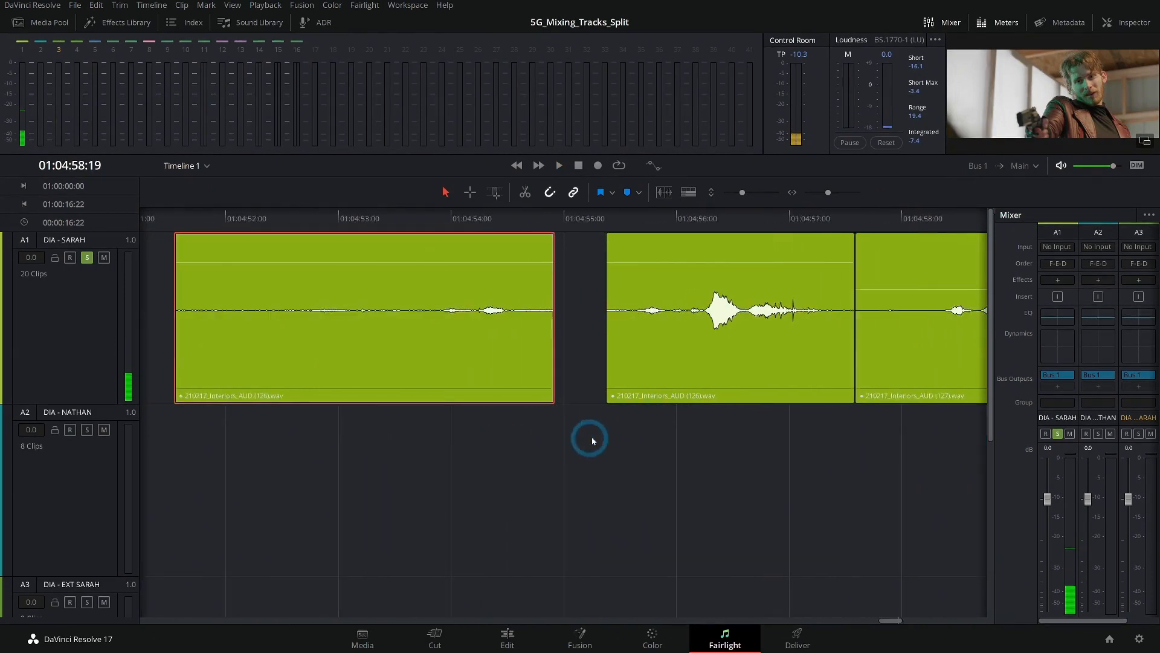
pyautogui.moveTo(250, 235); pyautogui.dragTo(359, 237)
pyautogui.click(227, 221)
pyautogui.press('space')
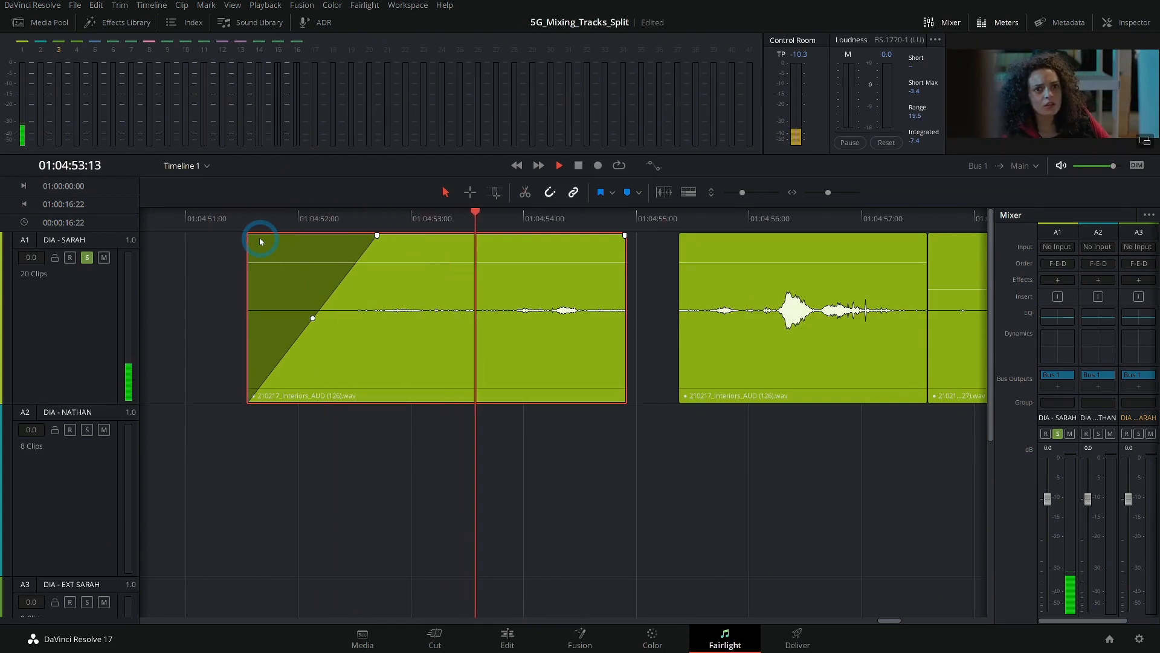
pyautogui.press('space')
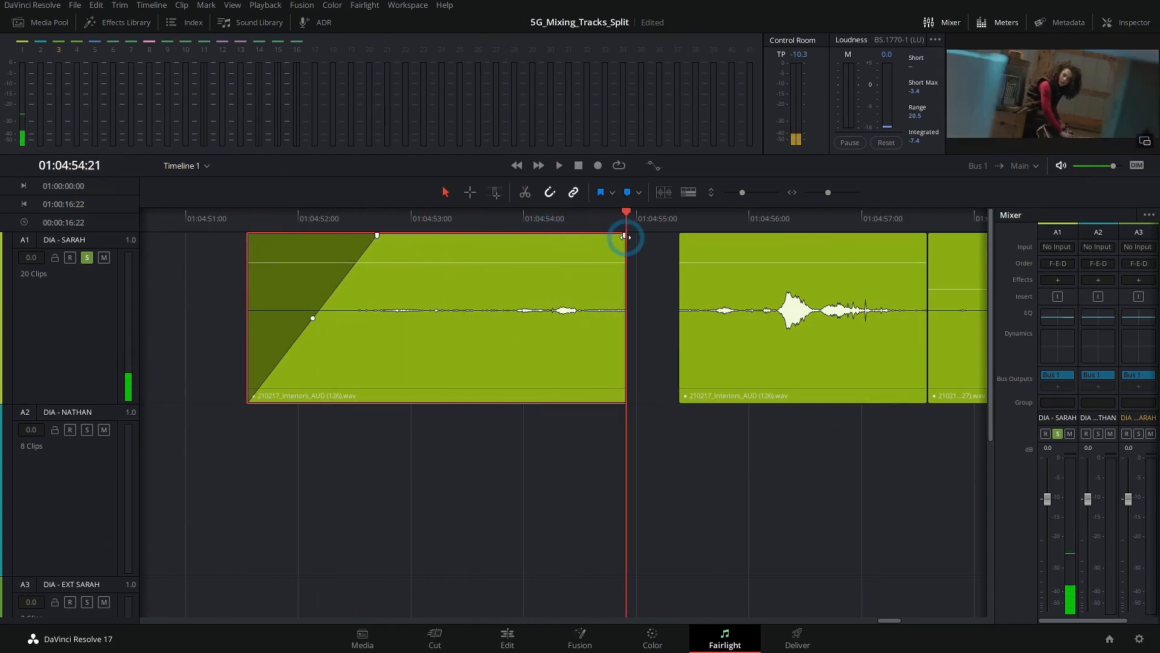
# Step: Add a fade-out of about 0.4 seconds to the end of the same clip and play into the next one
pyautogui.moveTo(625, 236); pyautogui.dragTo(600, 235)
pyautogui.click(545, 219)
pyautogui.press('space')
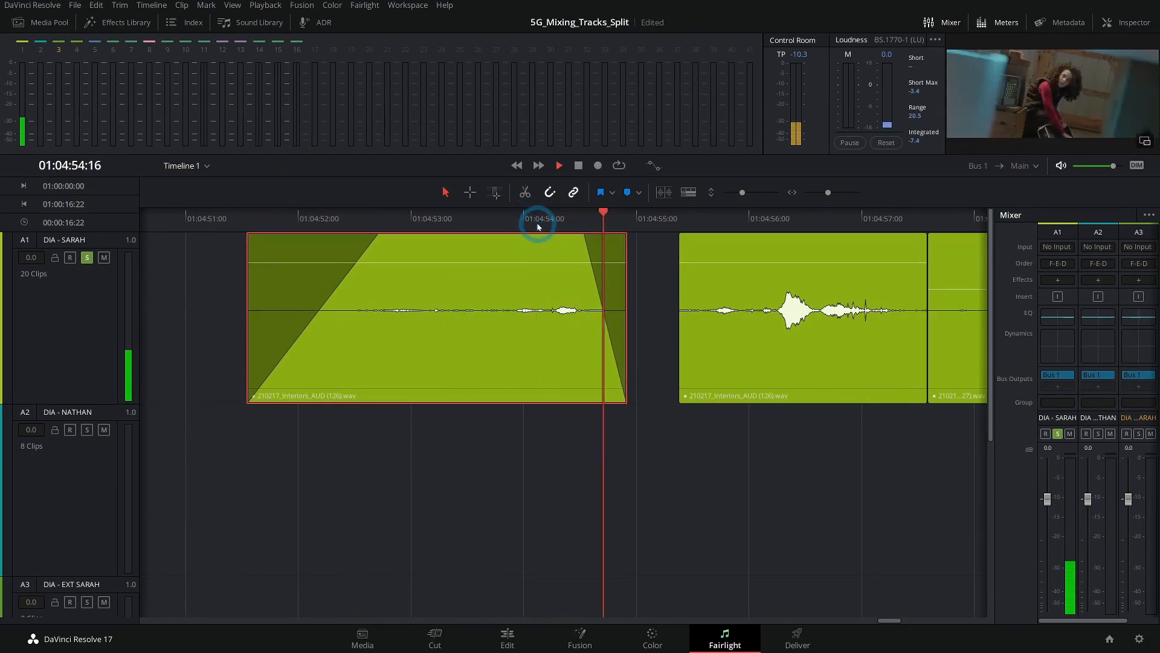
pyautogui.press('space')
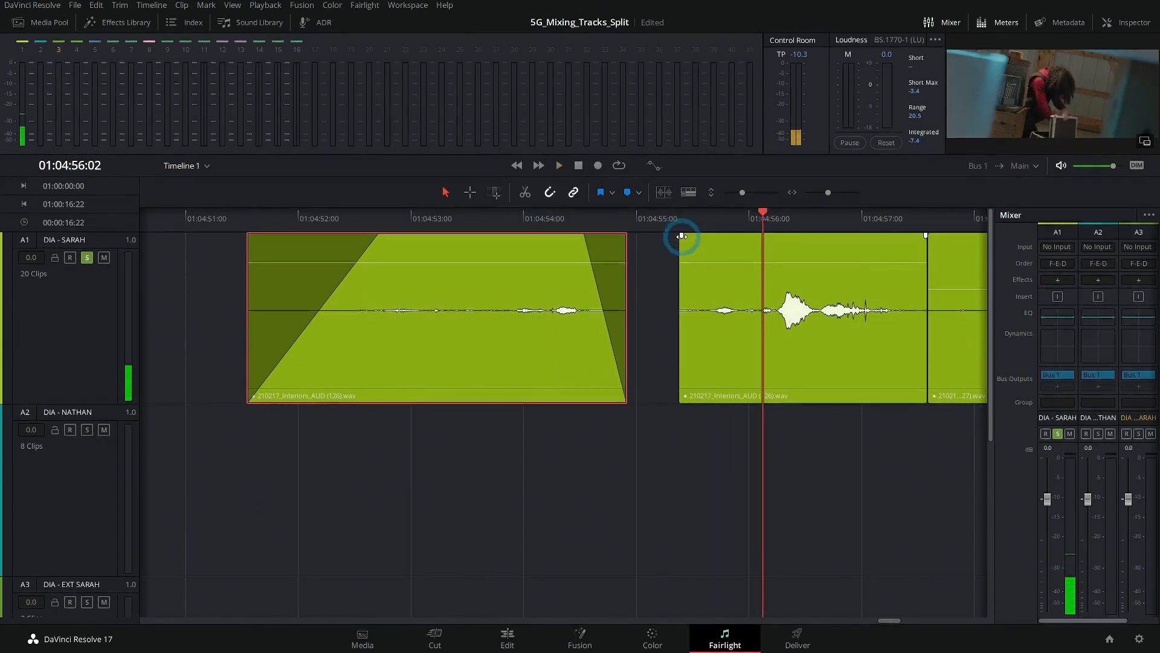
# Step: Add a fade-in of about 0.4 seconds to the A1 clip starting near 01:04:55 and play it
pyautogui.moveTo(682, 236); pyautogui.dragTo(730, 239)
pyautogui.click(684, 228)
pyautogui.press('space')
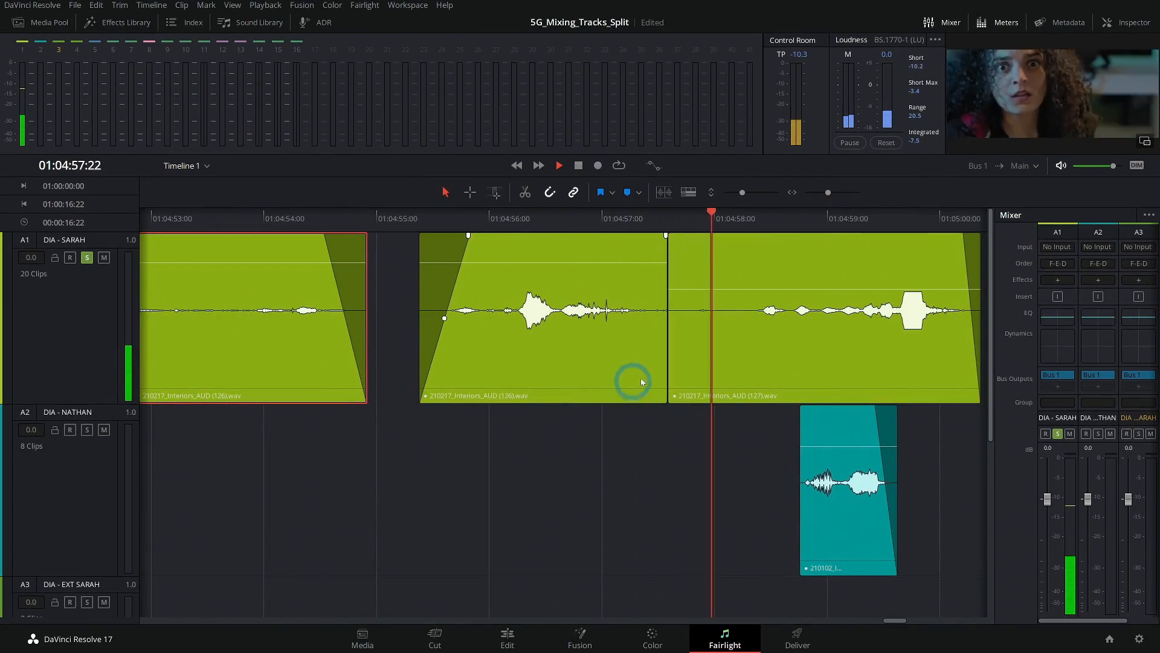
# Step: Slightly raise the volume of the last A1 clip, starting near 01:04:57, and replay it to check the level
pyautogui.moveTo(734, 289); pyautogui.dragTo(734, 284)
pyautogui.click(734, 249)
pyautogui.press('space')
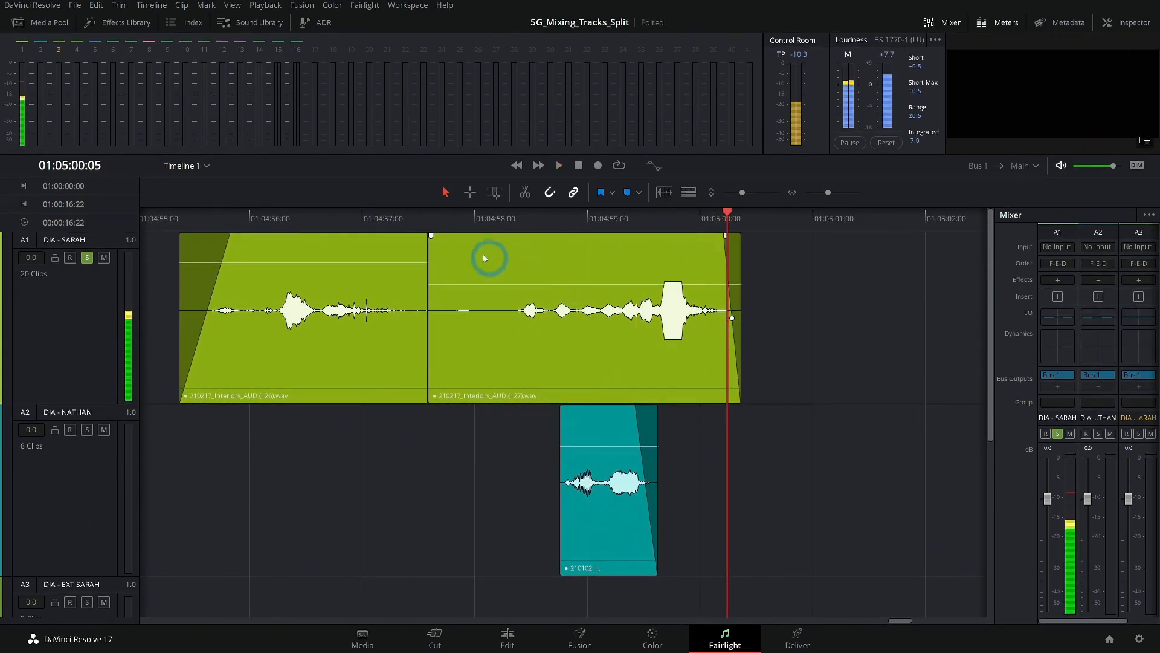
pyautogui.click(446, 228)
pyautogui.press('space')
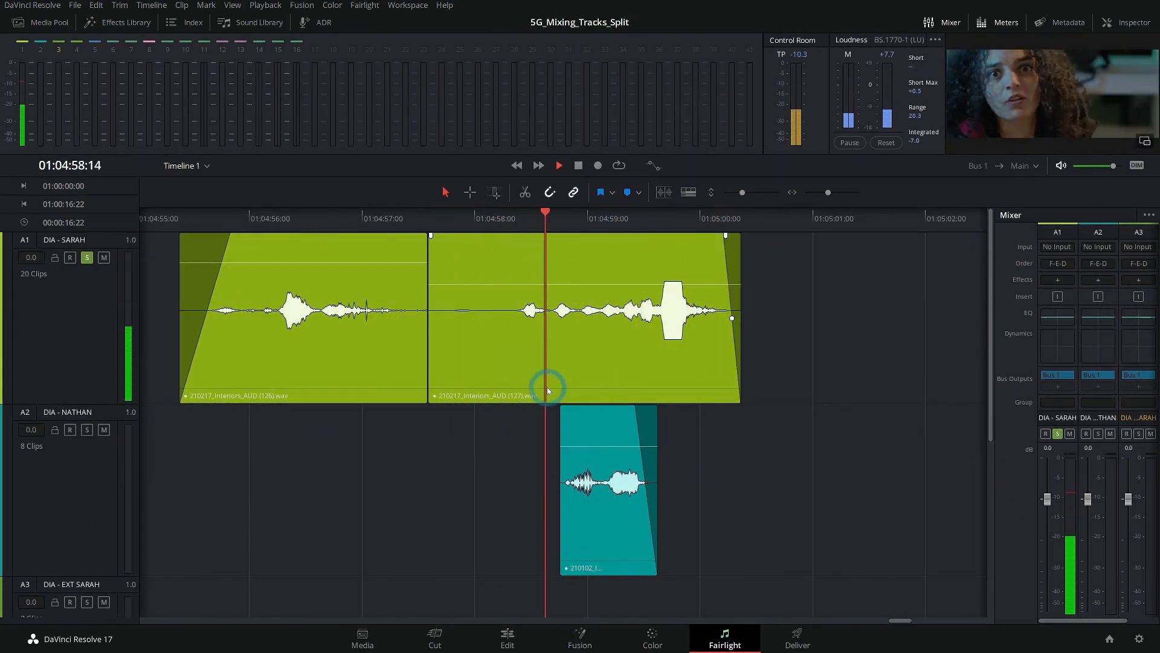
# Step: Split the last A1 clip at 01:04:59:14, just before its loudest peak, and slightly lower the second piece's volume
pyautogui.press('space')
pyautogui.moveTo(674, 221); pyautogui.dragTo(655, 223)
pyautogui.click(668, 310)
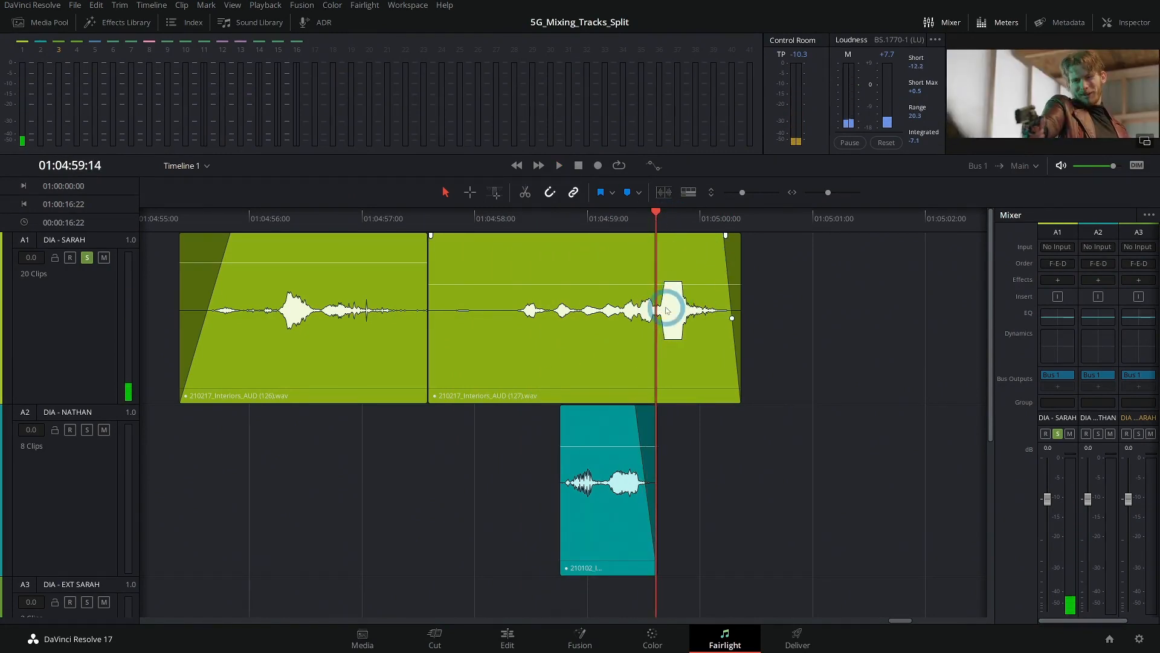
pyautogui.moveTo(686, 283); pyautogui.dragTo(686, 289)
pyautogui.press('space')
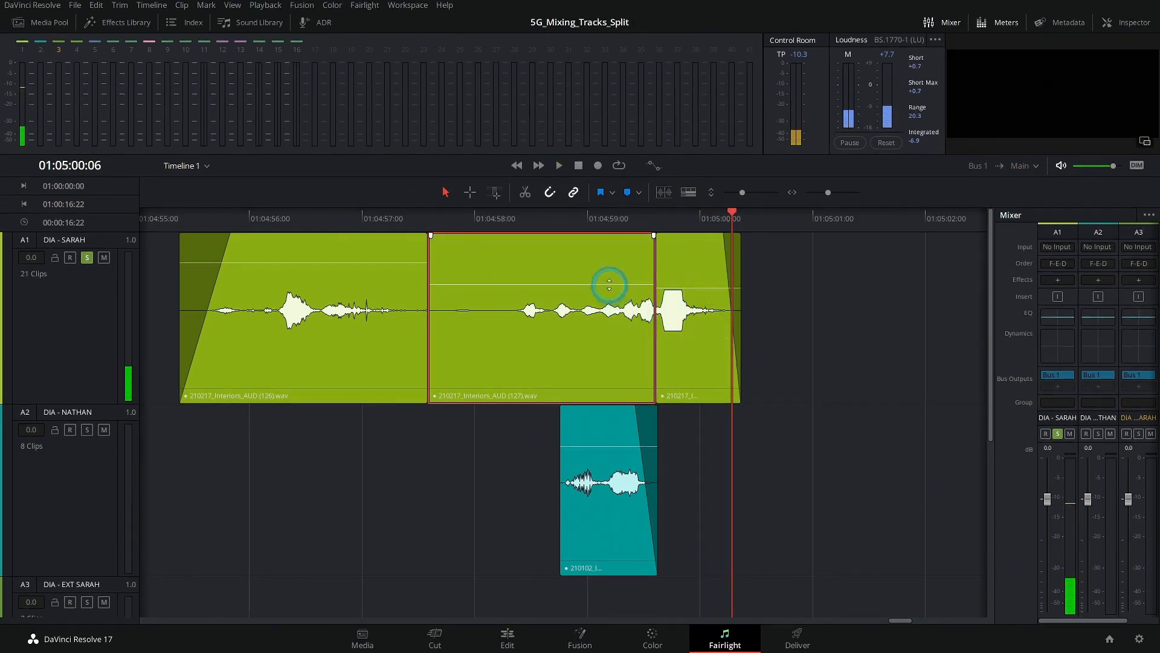
# Step: Raise the volume of the A1 clip starting near 01:04:57 to about -1.9 dB and replay it
pyautogui.moveTo(609, 285); pyautogui.dragTo(609, 280)
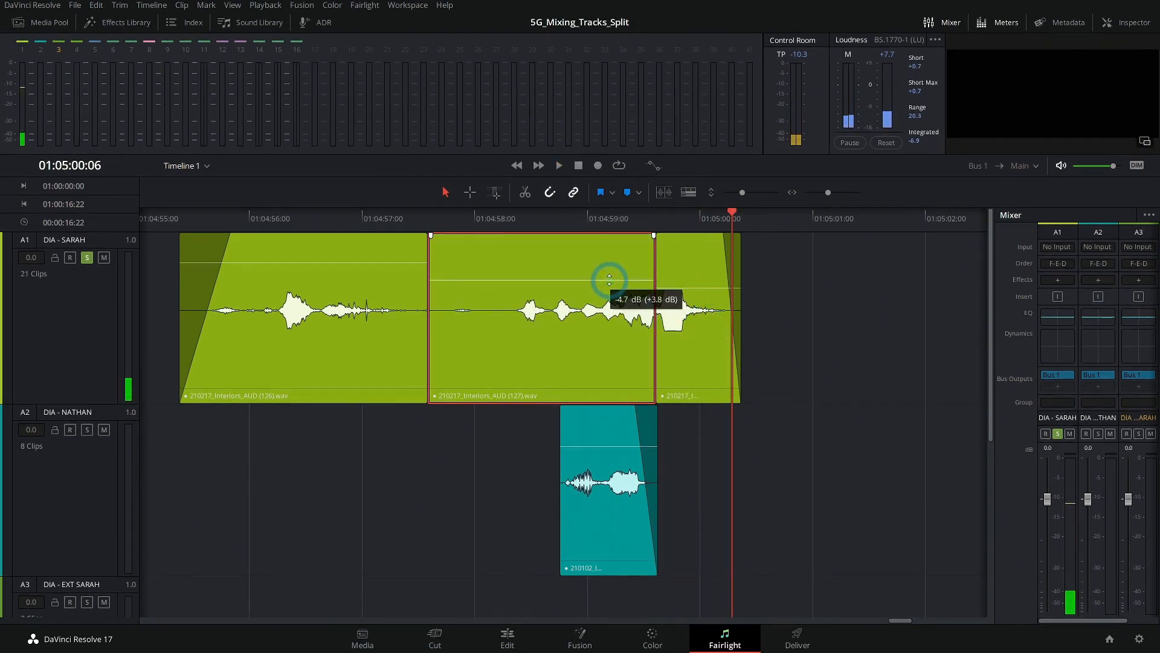
pyautogui.click(511, 219)
pyautogui.moveTo(568, 278); pyautogui.dragTo(568, 275)
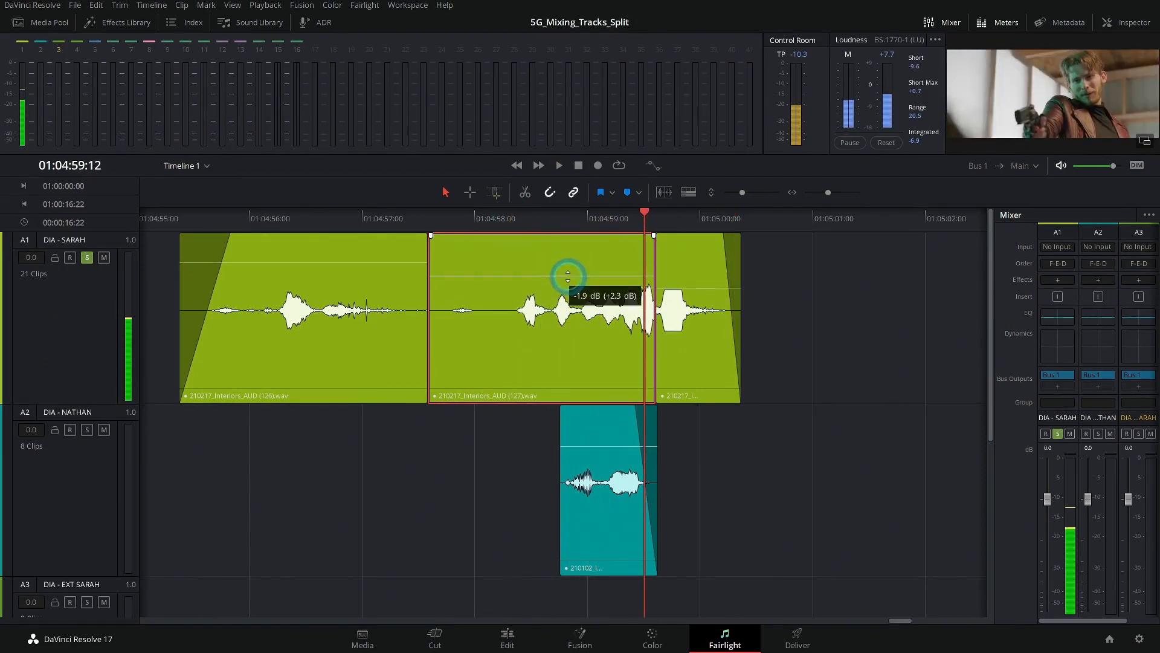
pyautogui.click(480, 239)
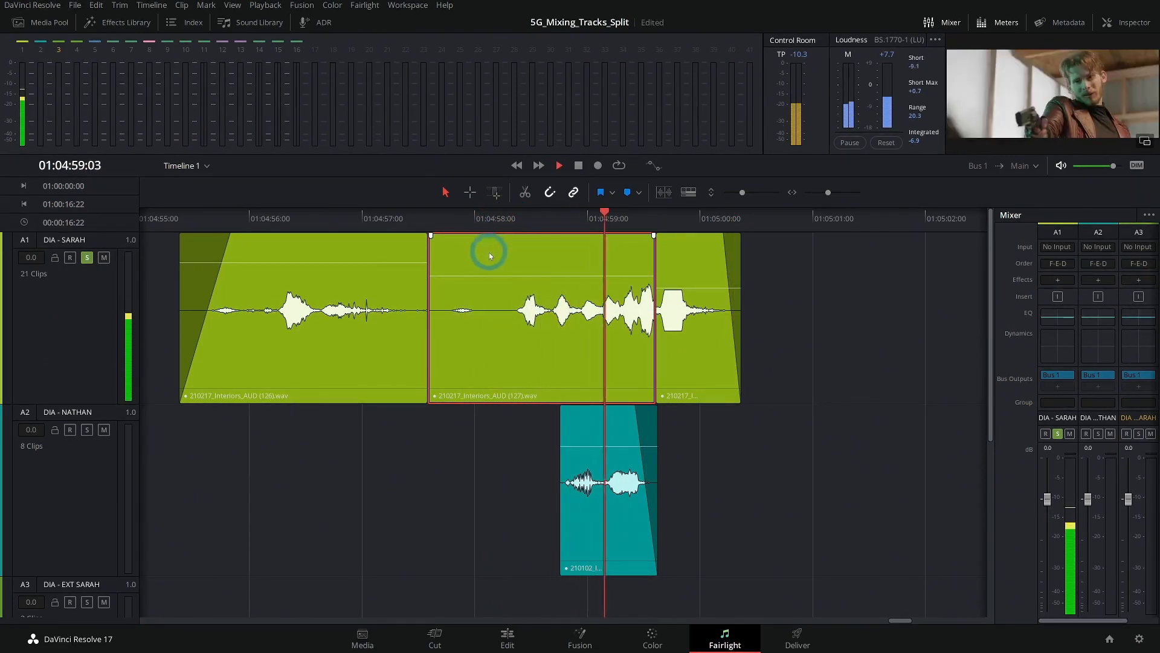
pyautogui.press('space')
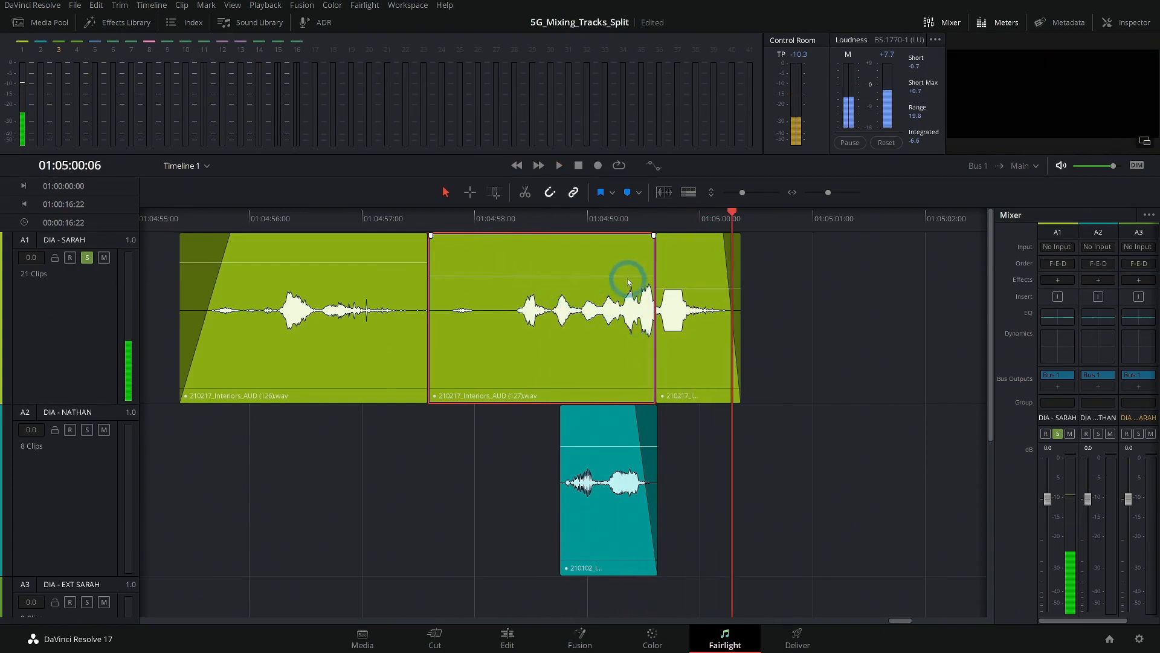
# Step: Slightly lower the volume of the same A1 clip and replay it through the final piece
pyautogui.moveTo(627, 276); pyautogui.dragTo(627, 279)
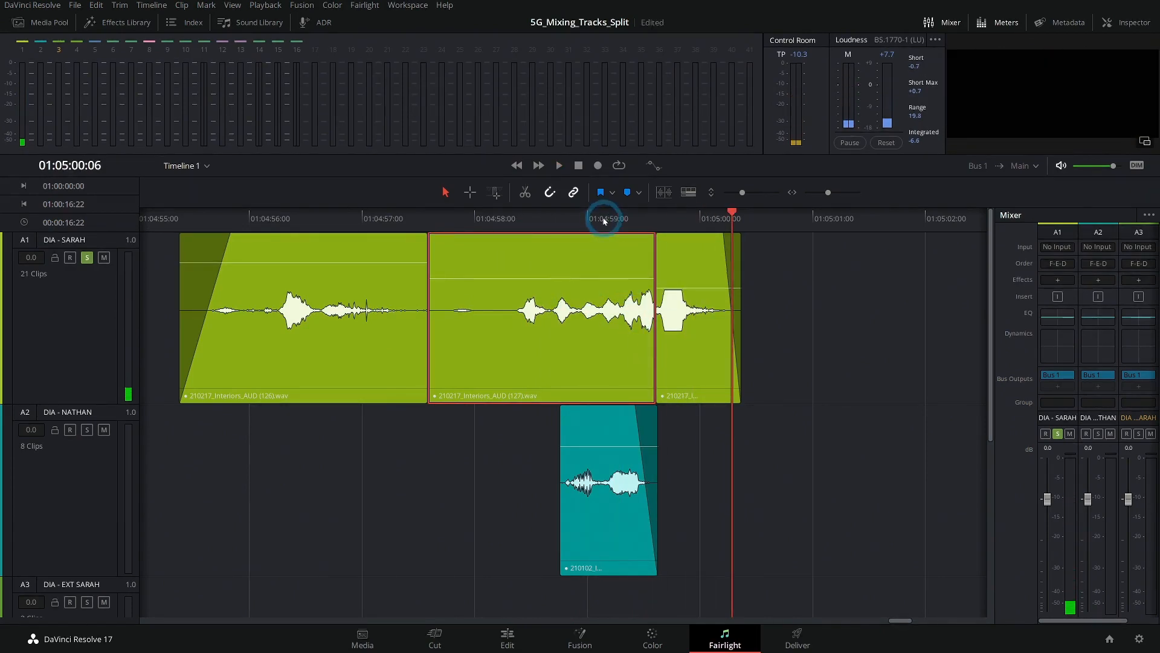
pyautogui.click(509, 220)
pyautogui.press('space')
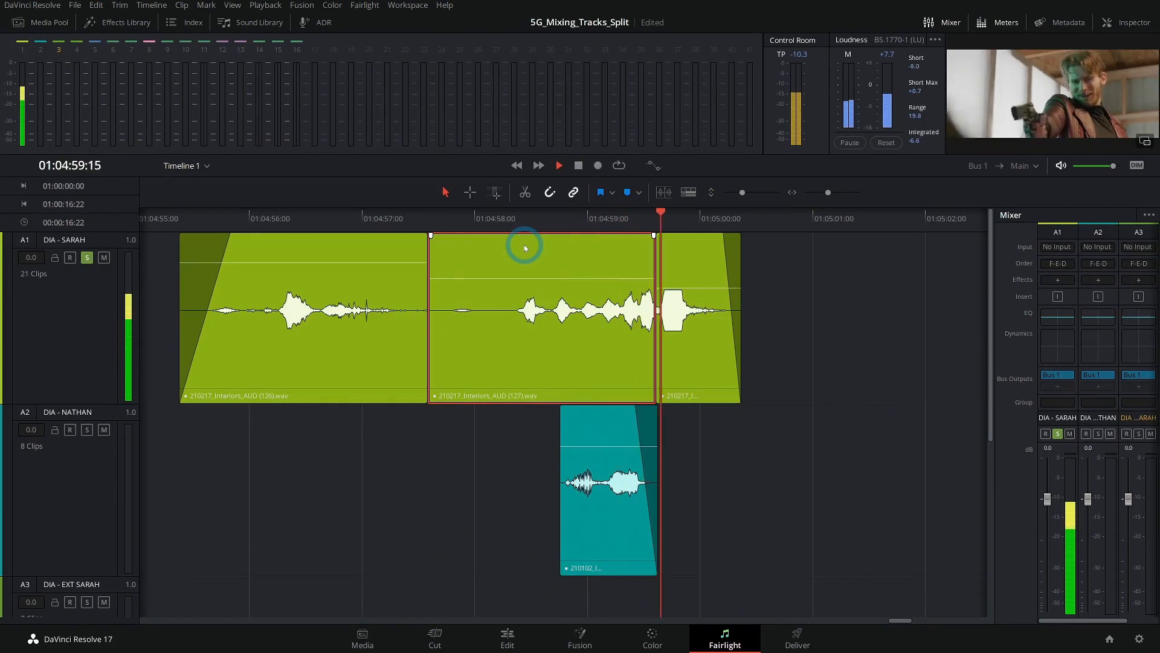
pyautogui.press('space')
# Step: Add 2-frame 0 dB cross fades at both ends of this A1 clip and play across the two edits
pyautogui.rightClick(654, 265)
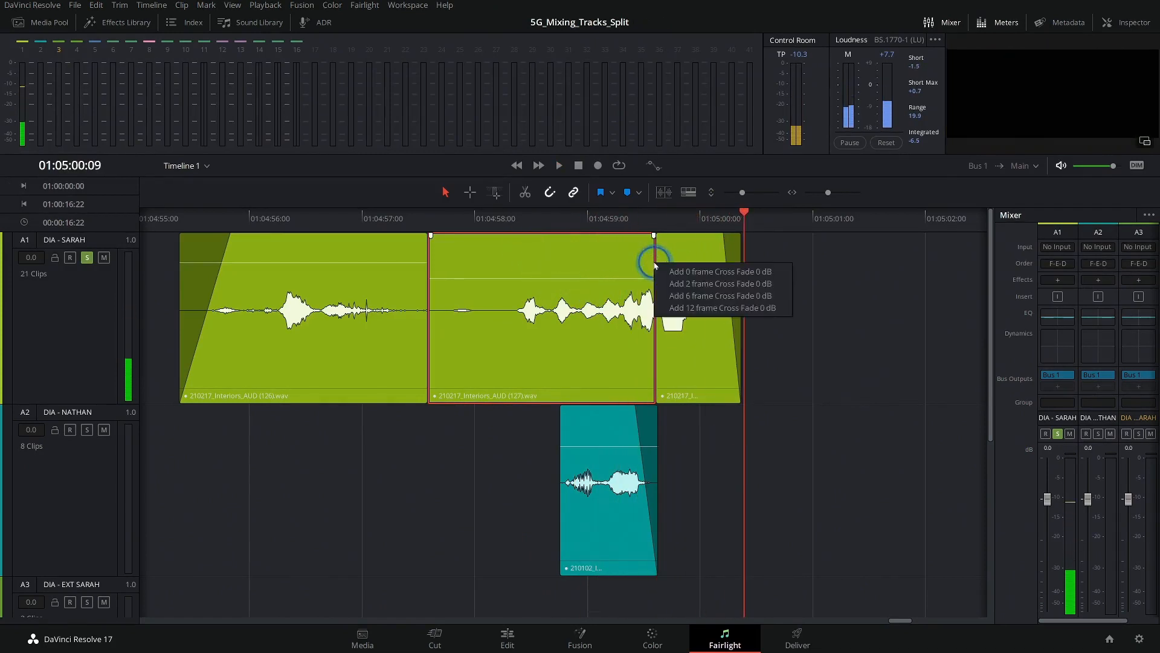
pyautogui.click(689, 283)
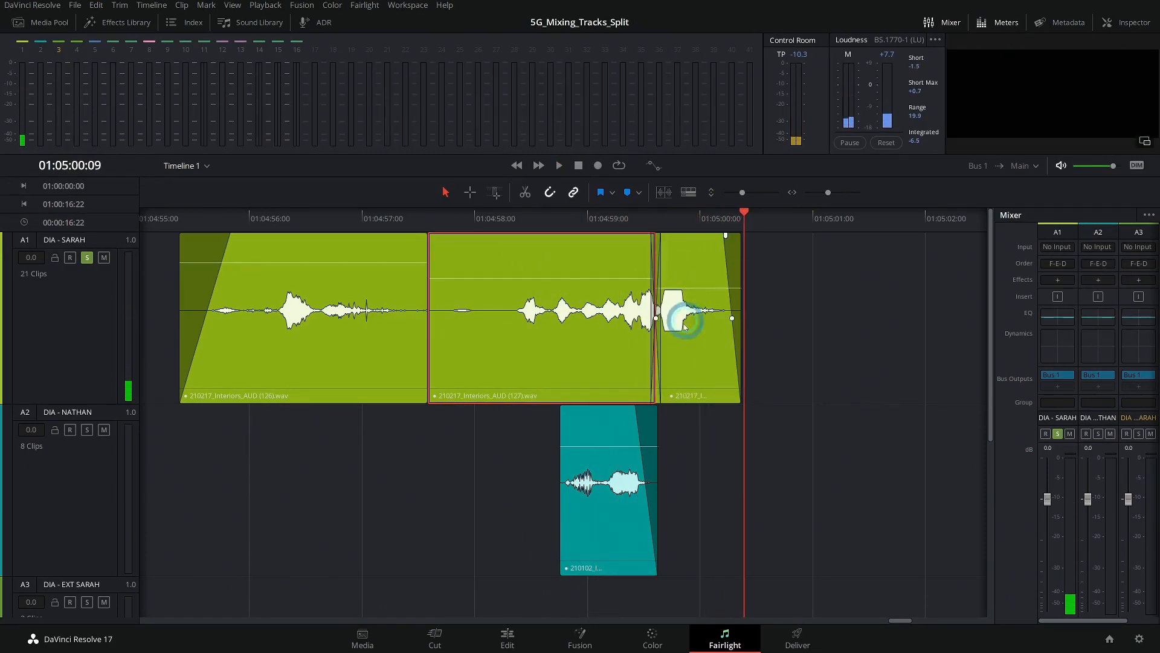
pyautogui.rightClick(430, 271)
pyautogui.click(467, 291)
pyautogui.click(369, 219)
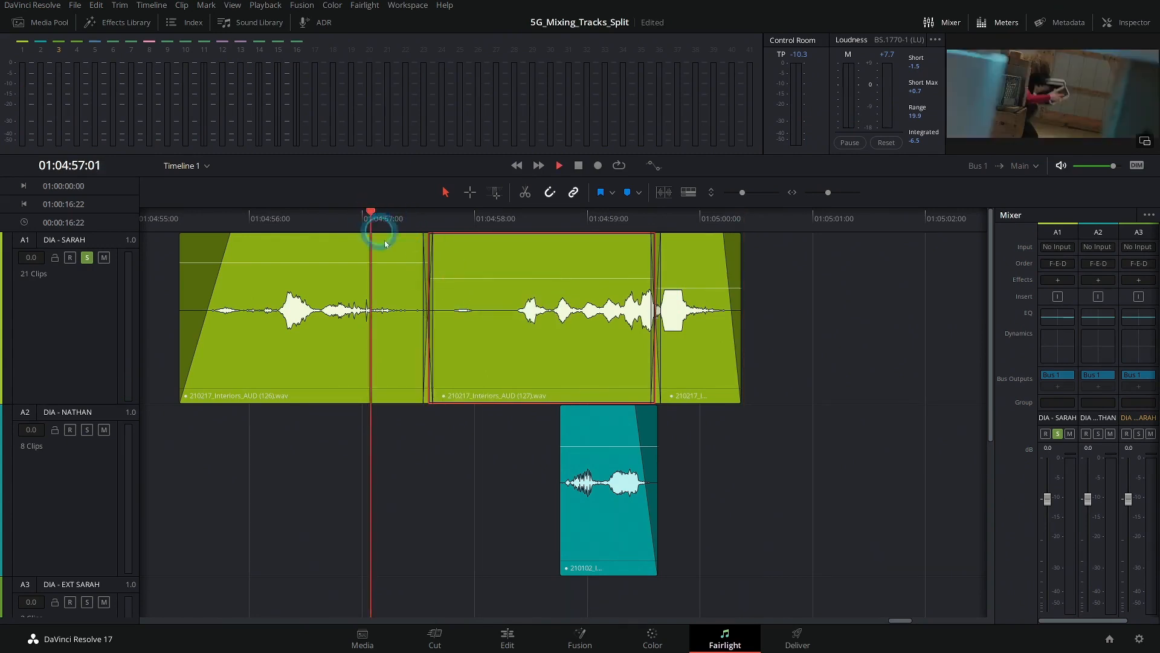
pyautogui.press('space')
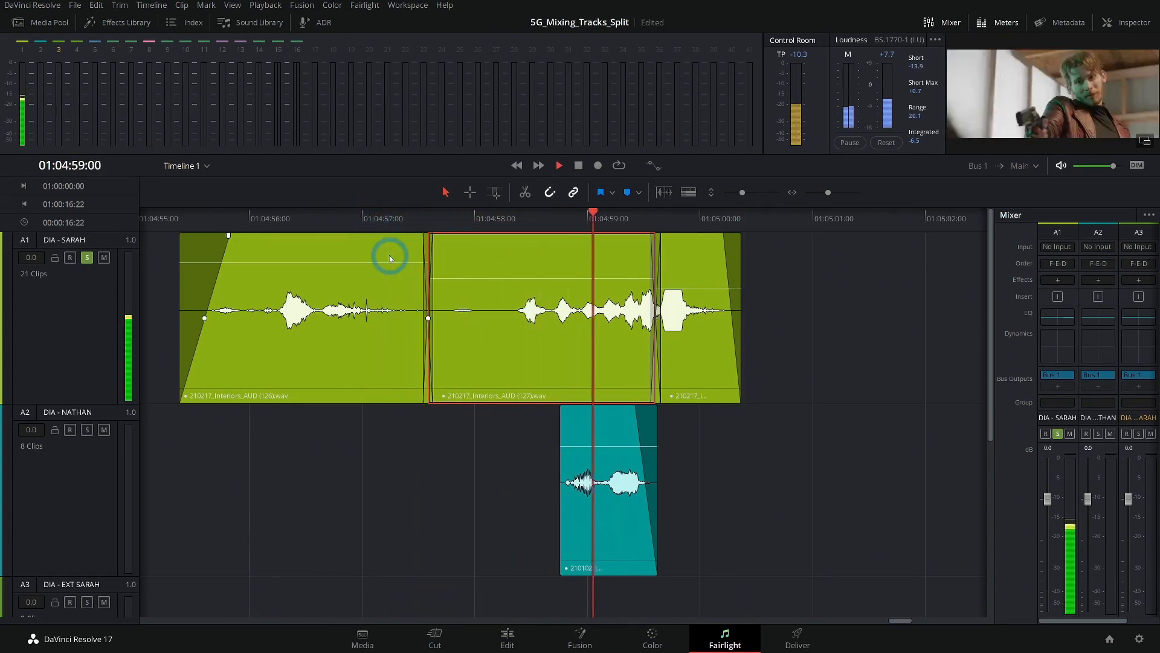
pyautogui.press('space')
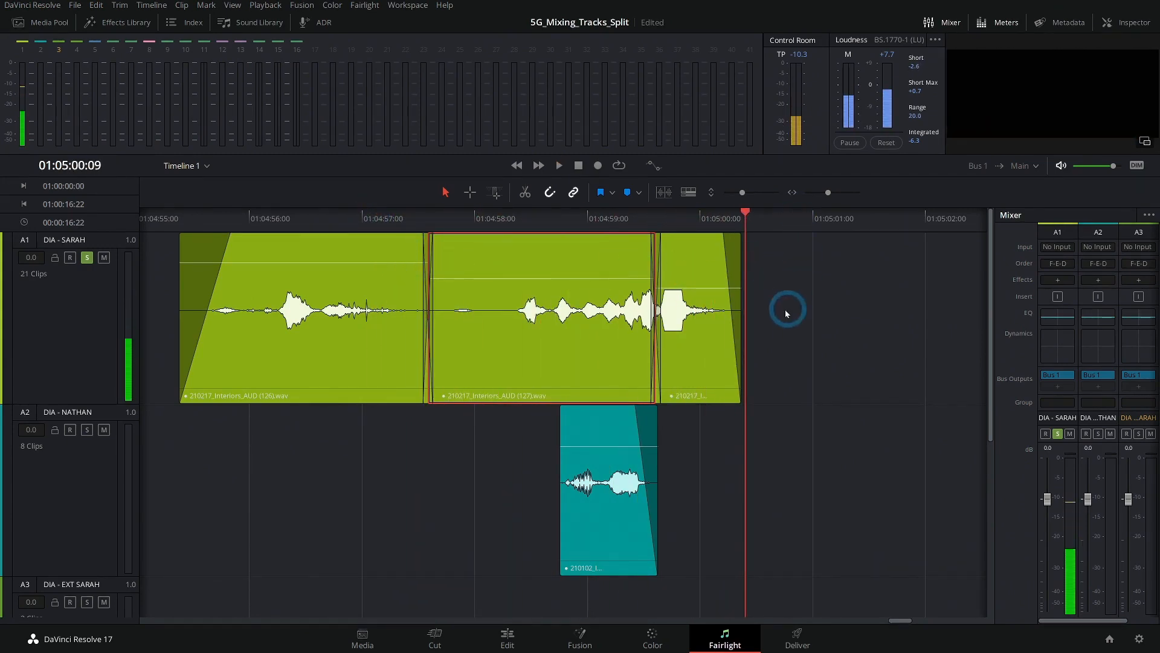
# Step: Play the start of the End_Shot_1 clip on A1 and trim its silent end back to about 01:05:13
pyautogui.scroll(-7, 739, 362)
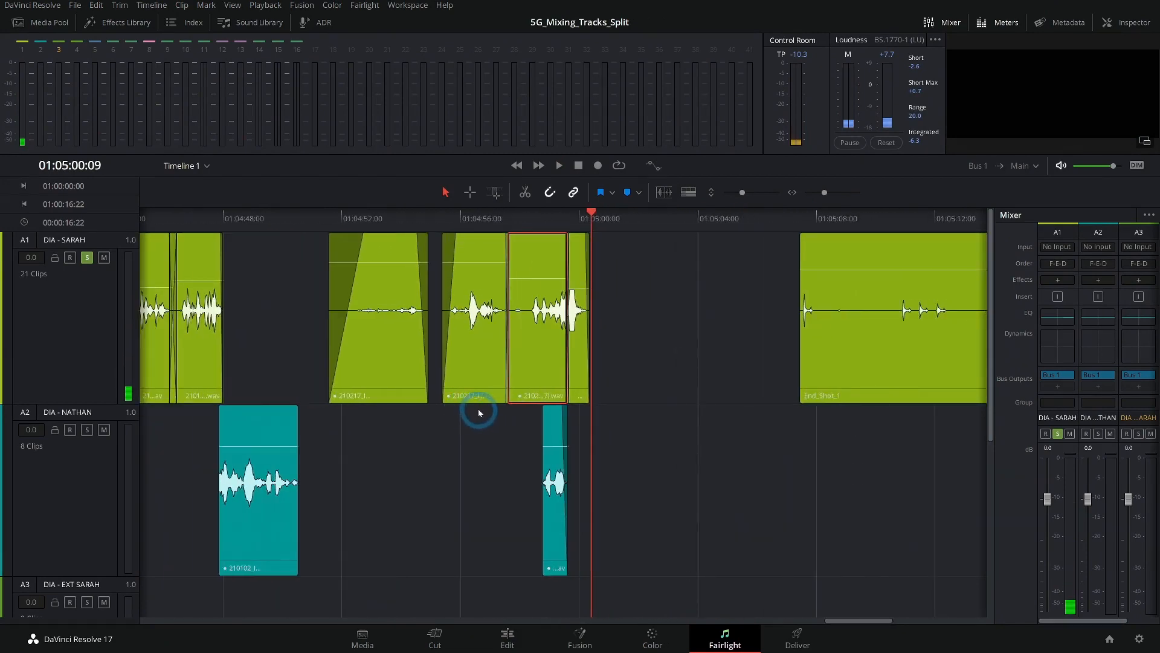
pyautogui.scroll(-2, 479, 413)
pyautogui.hscroll(5, 623, 462)
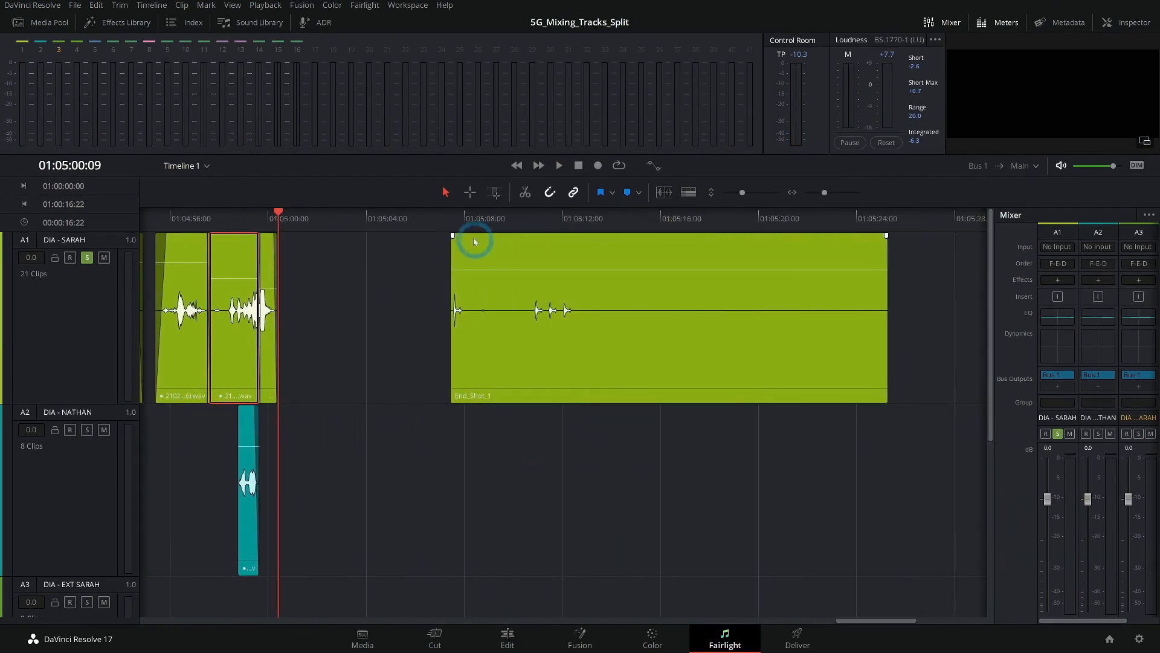
pyautogui.press('space')
pyautogui.press('space')
pyautogui.moveTo(886, 251); pyautogui.dragTo(590, 258)
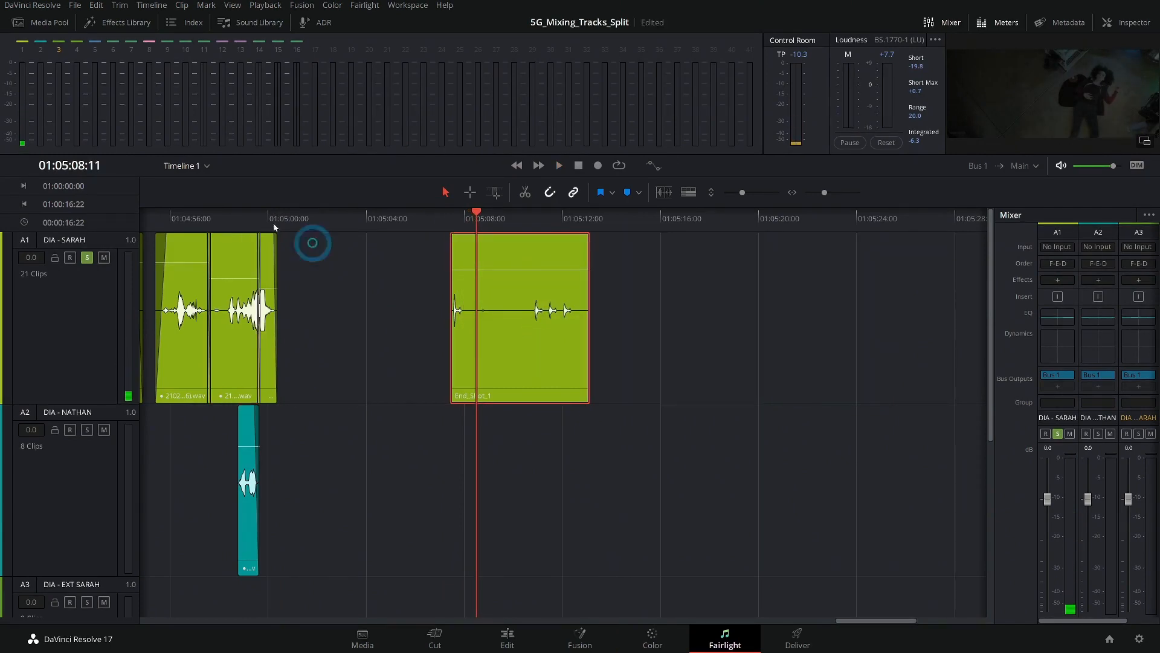
# Step: Move the End_Shot_1 clip from A1 down to the Gun Clicks track A7 and play it
pyautogui.click(174, 27)
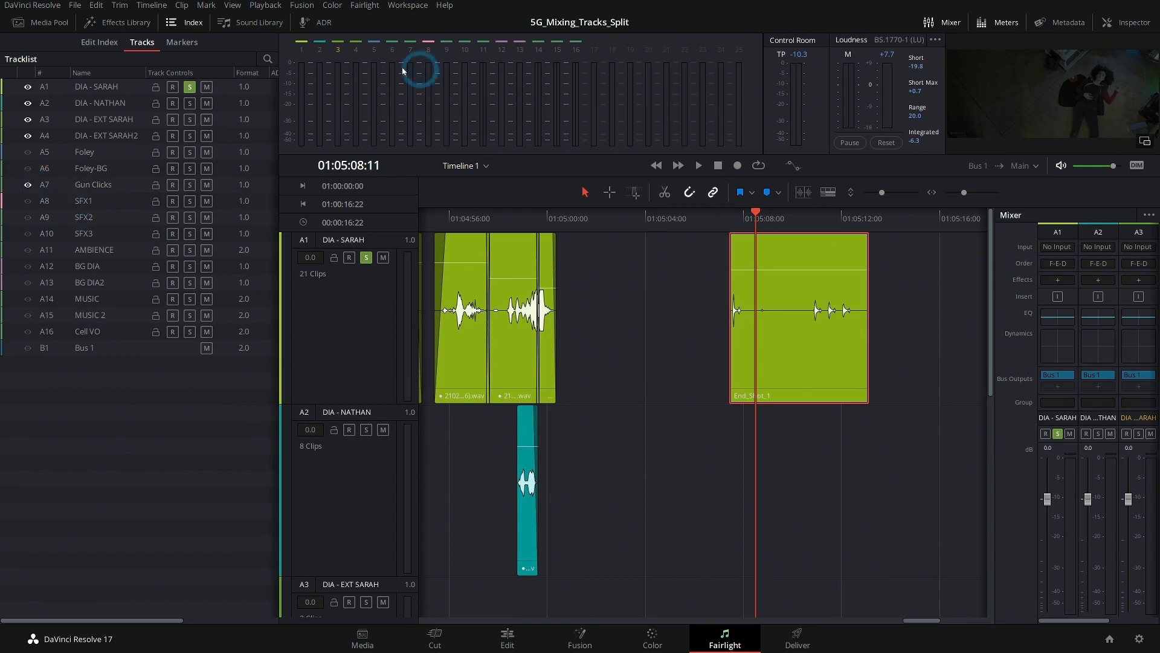
pyautogui.click(192, 24)
pyautogui.scroll(-5, 102, 469)
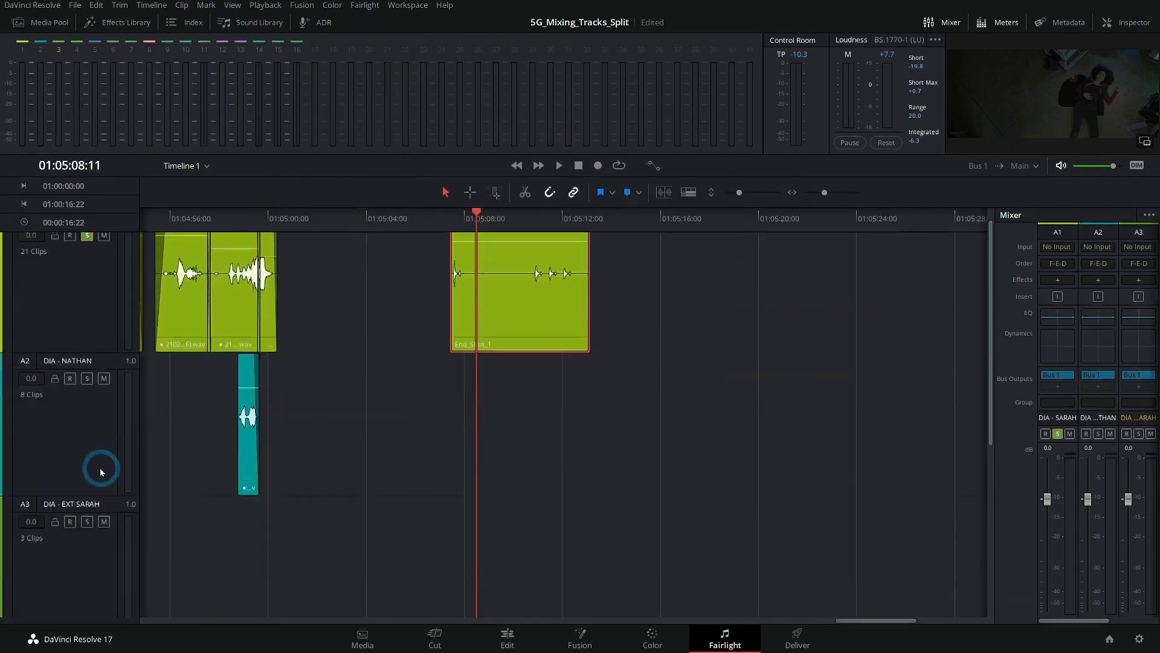
pyautogui.scroll(-3, 94, 427)
pyautogui.moveTo(481, 263); pyautogui.dragTo(594, 438)
pyautogui.click(635, 350)
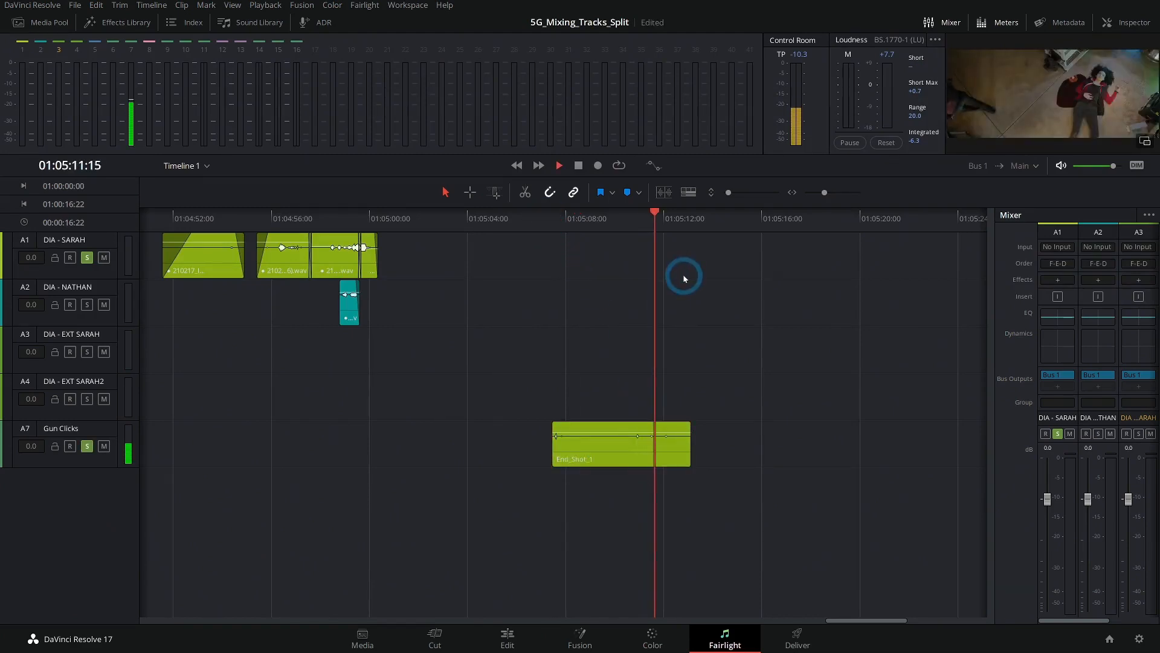
pyautogui.press('space')
# Step: With the playhead at A2's first clip, at 01:03:51:06, solo A2 instead of A1 and enlarge track A2's height
pyautogui.hscroll(-5, 445, 349)
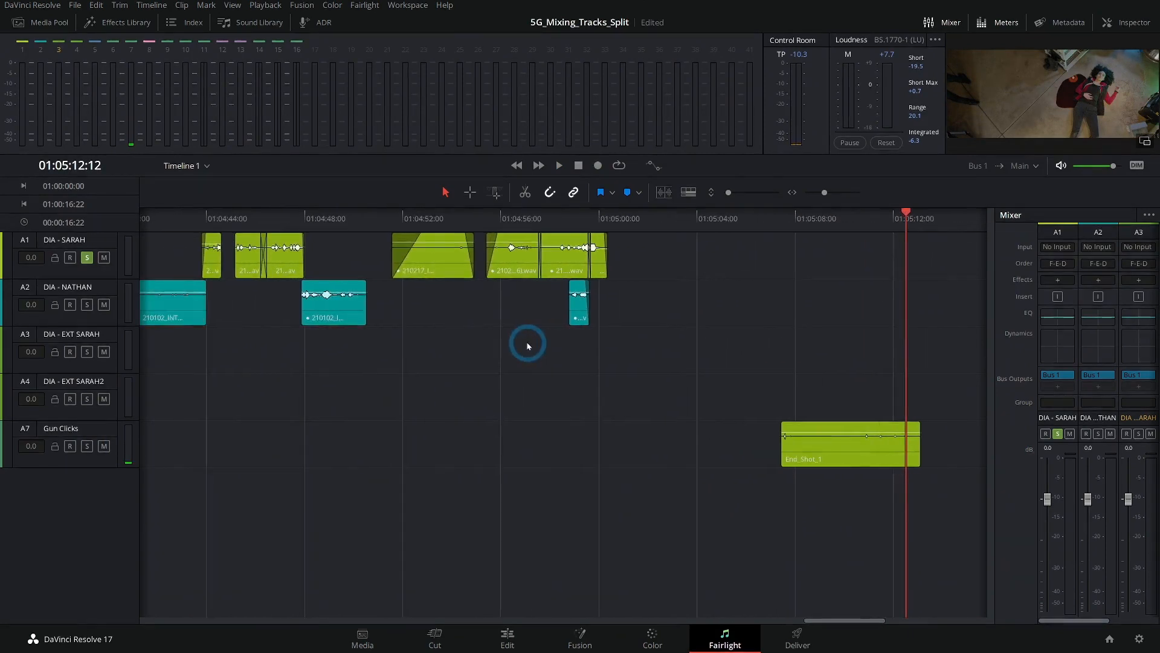
pyautogui.hscroll(-7, 527, 346)
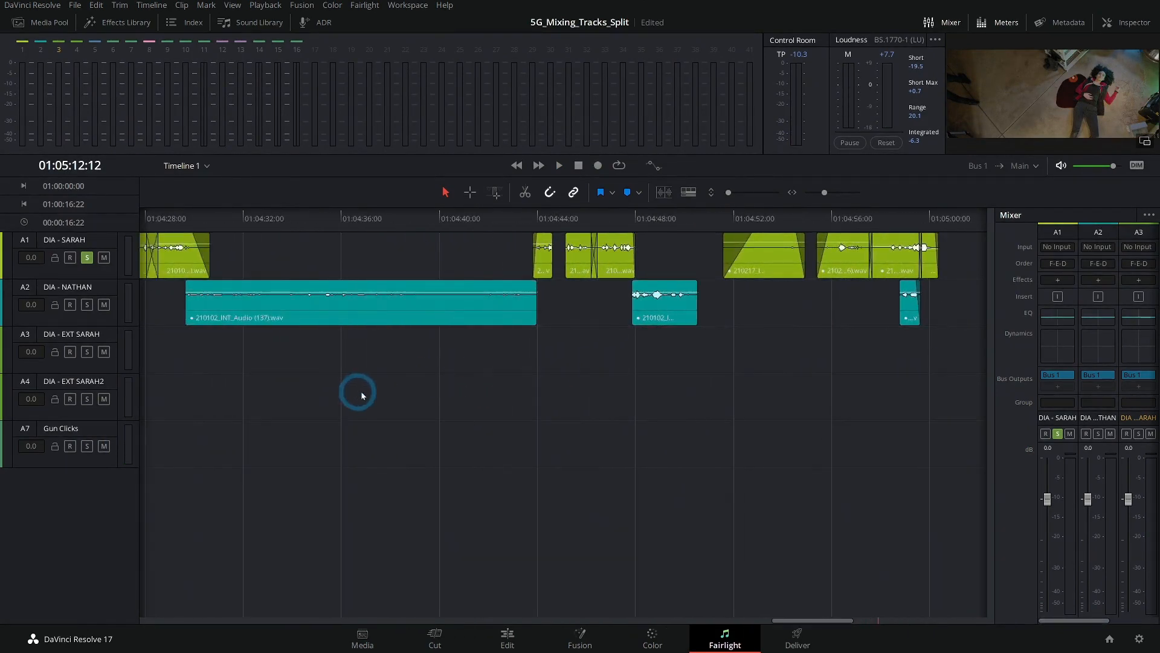
pyautogui.hscroll(-4, 363, 395)
pyautogui.hscroll(-16, 344, 391)
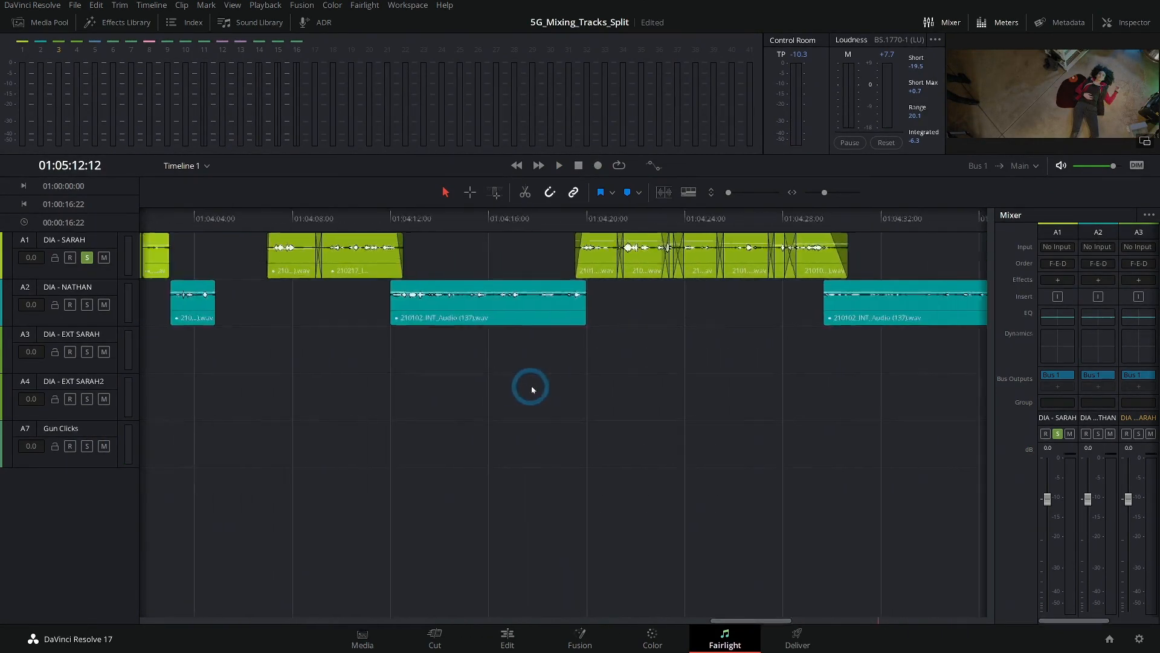
pyautogui.hscroll(-5, 706, 379)
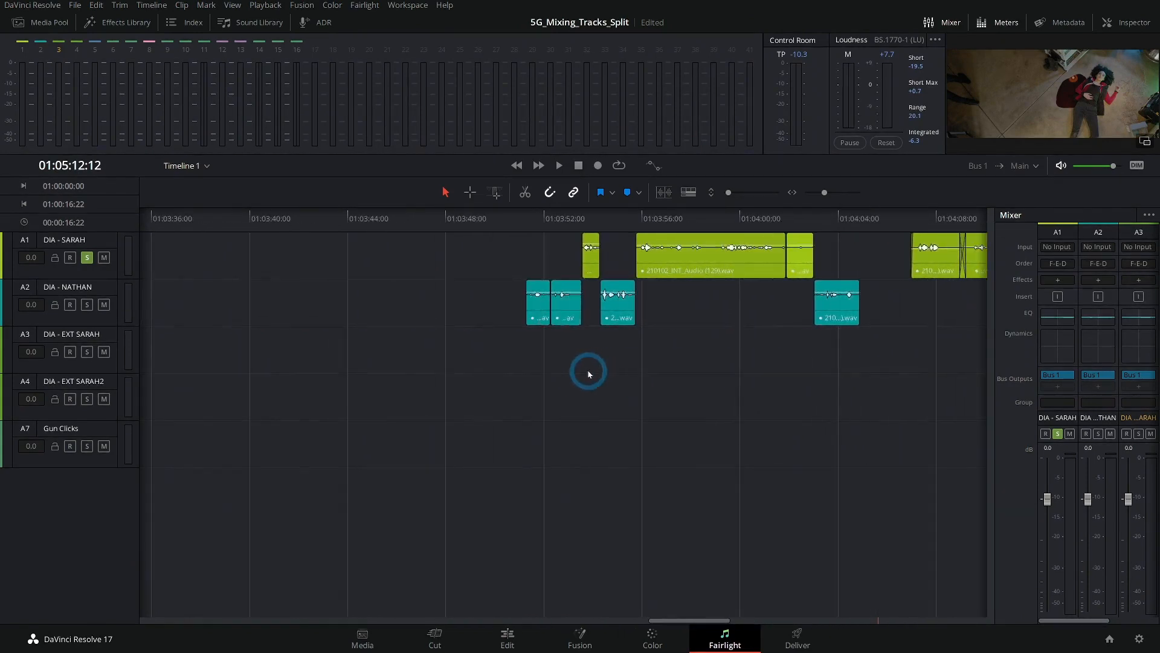
pyautogui.click(527, 223)
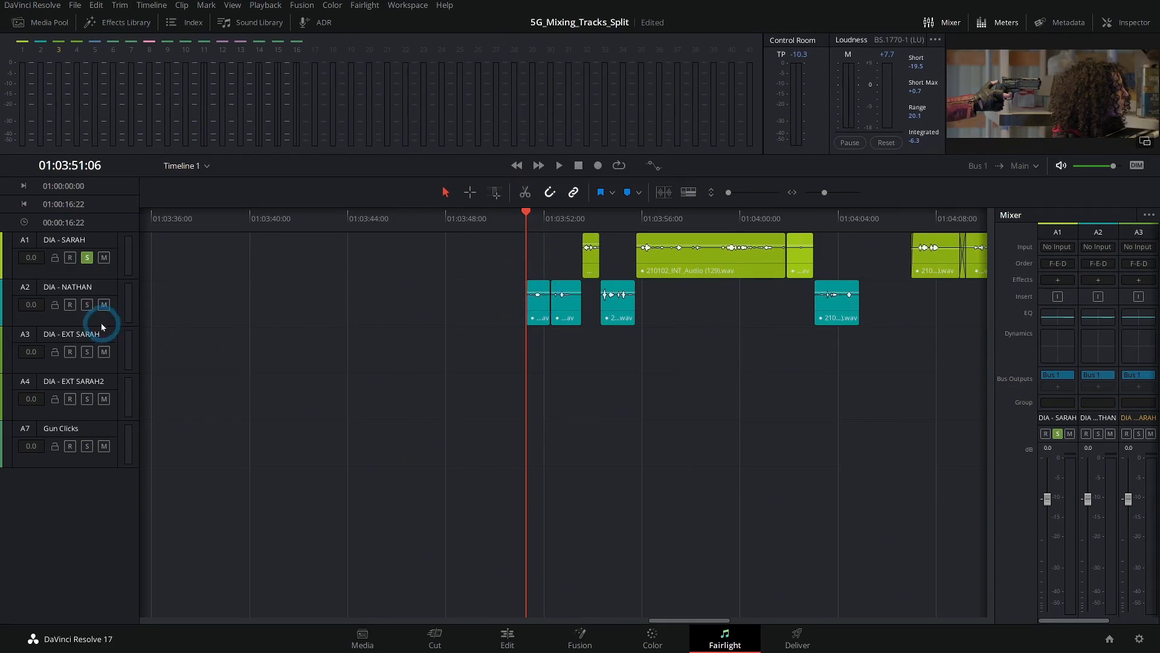
pyautogui.click(88, 306)
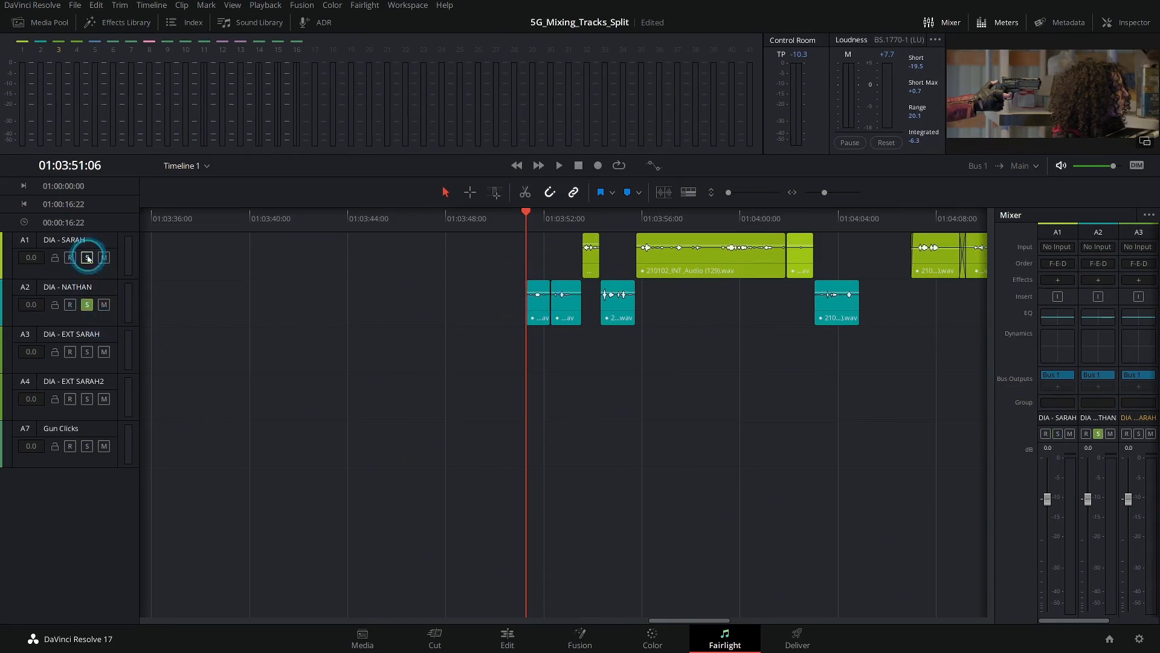
pyautogui.moveTo(106, 326); pyautogui.dragTo(233, 389)
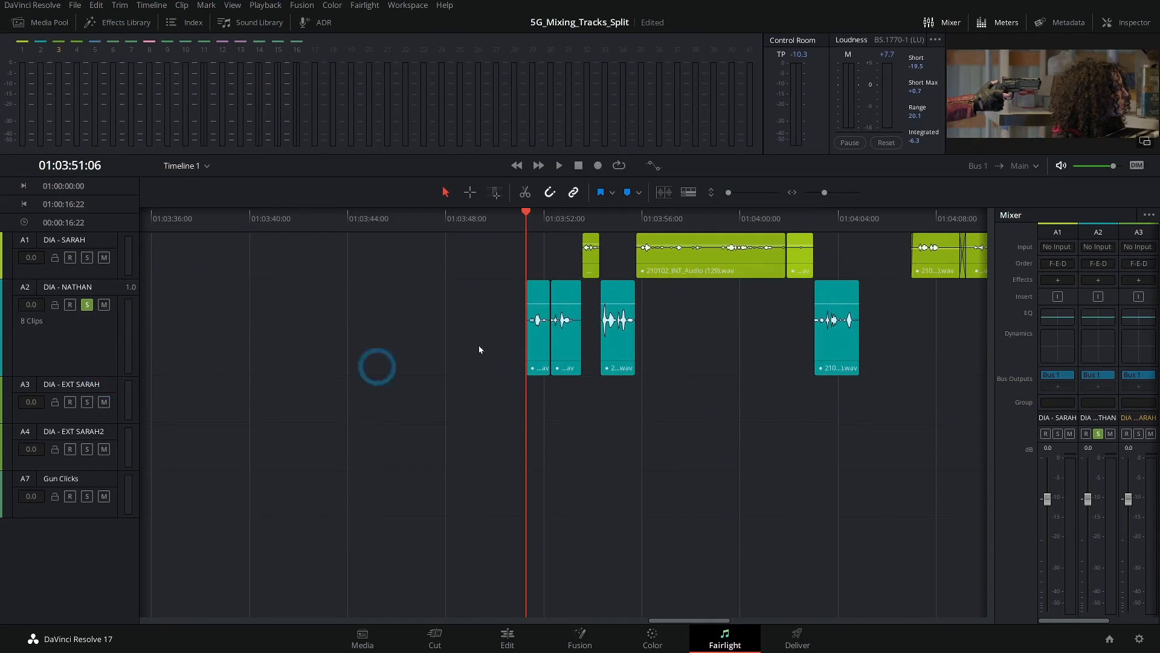
# Step: Normalize all A2 clips in True Peak mode to a -12.0 dBTP target, setting each clip's level independently
pyautogui.scroll(6, 622, 300)
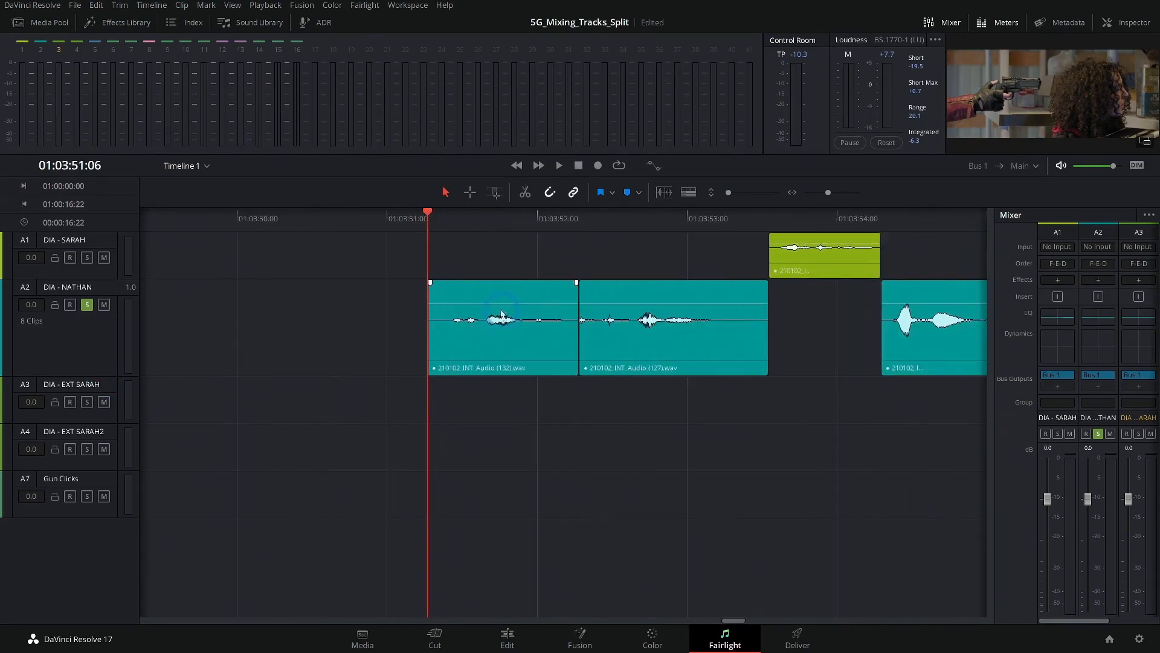
pyautogui.scroll(-8, 750, 402)
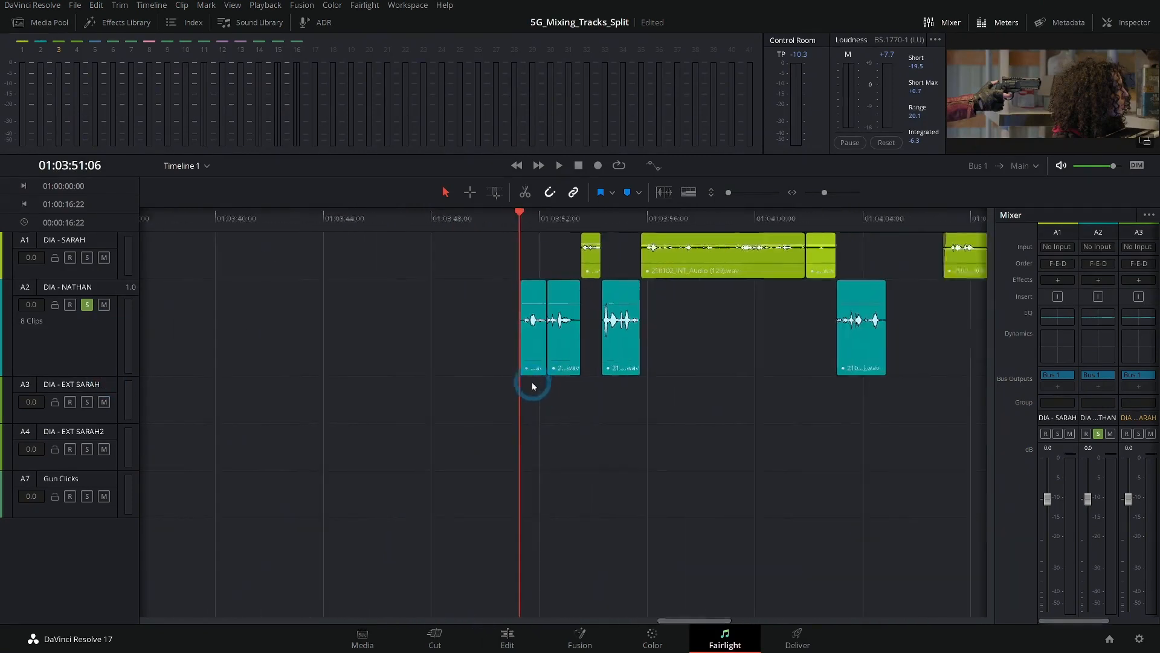
pyautogui.scroll(-8, 546, 387)
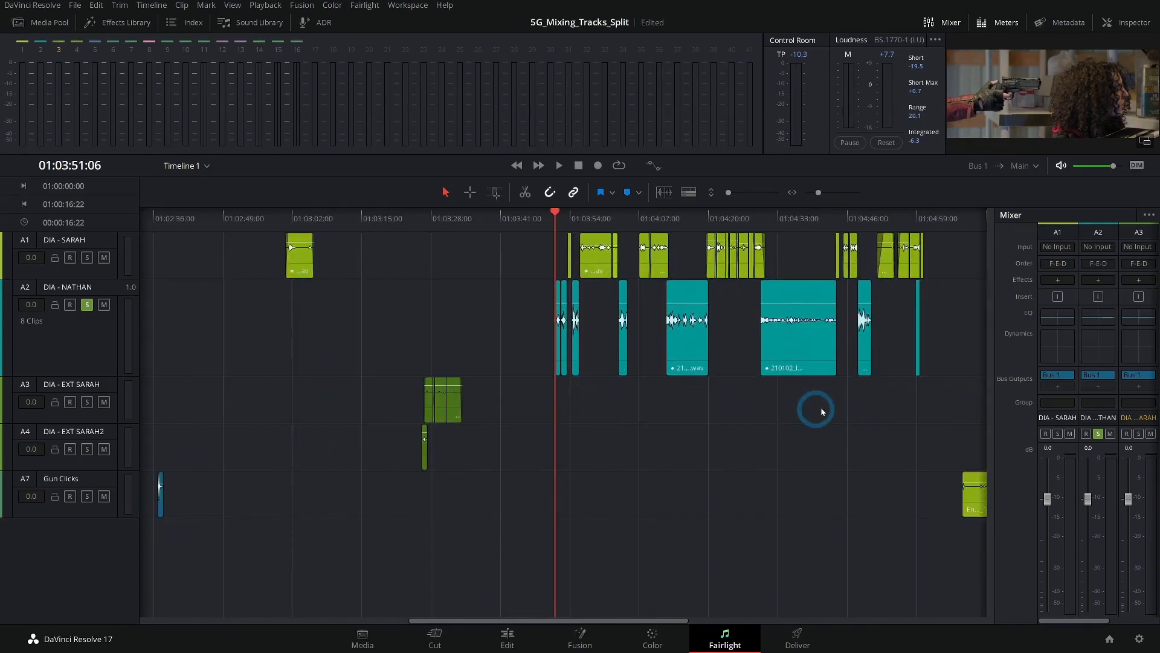
pyautogui.moveTo(840, 329); pyautogui.dragTo(465, 361)
pyautogui.rightClick(702, 332)
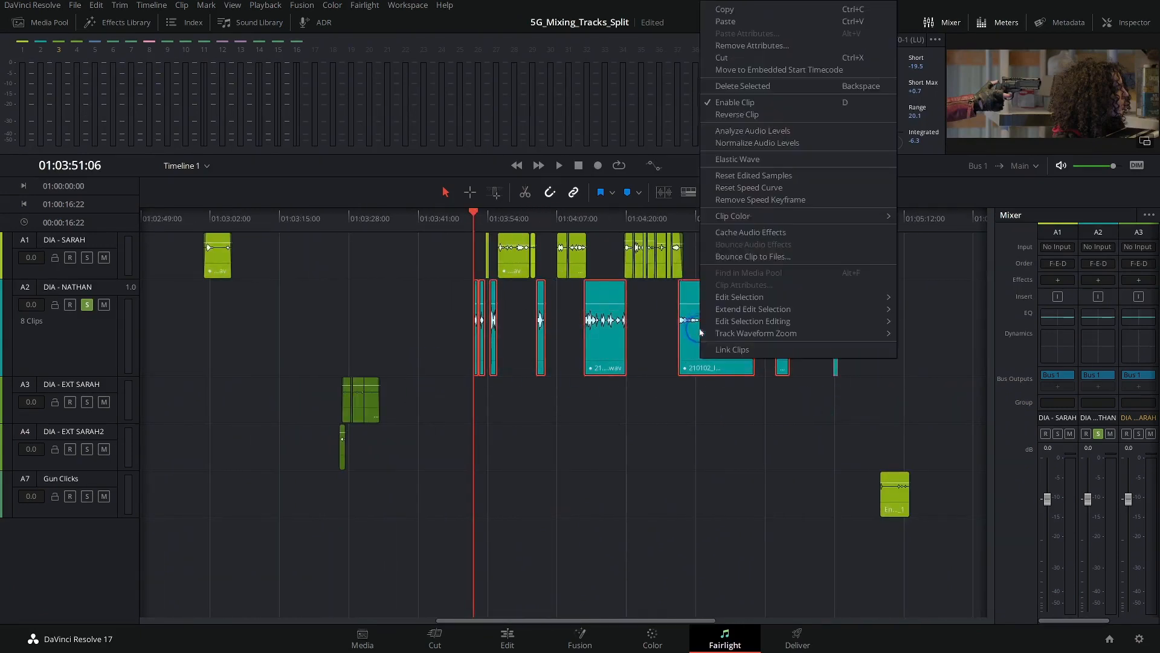
pyautogui.click(762, 143)
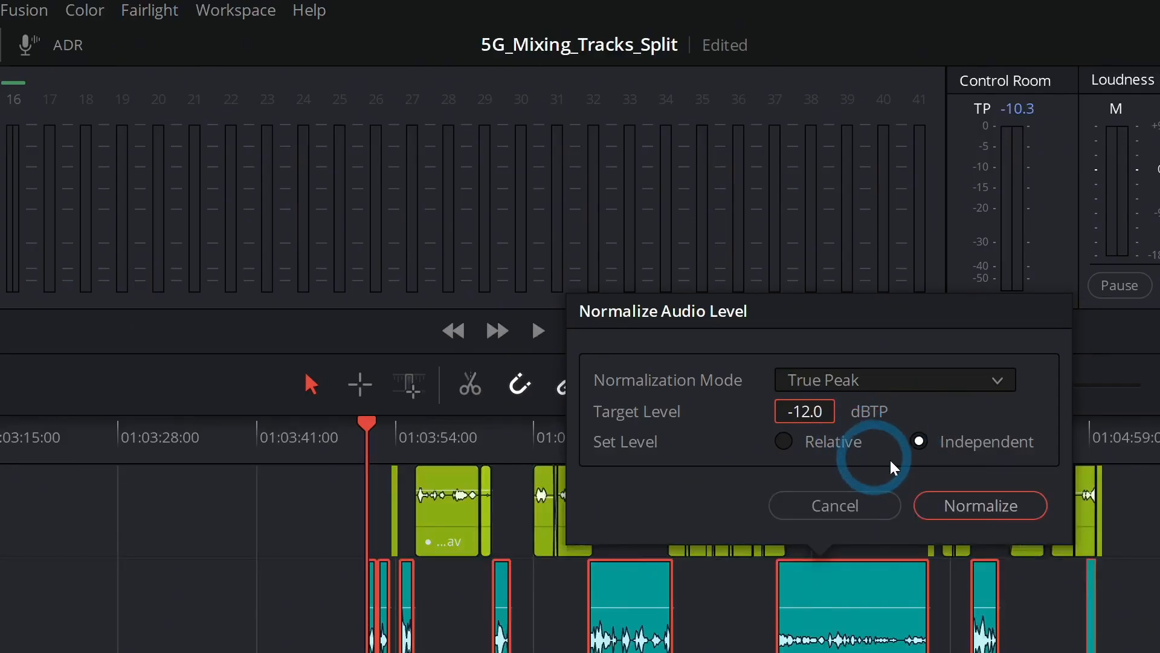
pyautogui.click(794, 255)
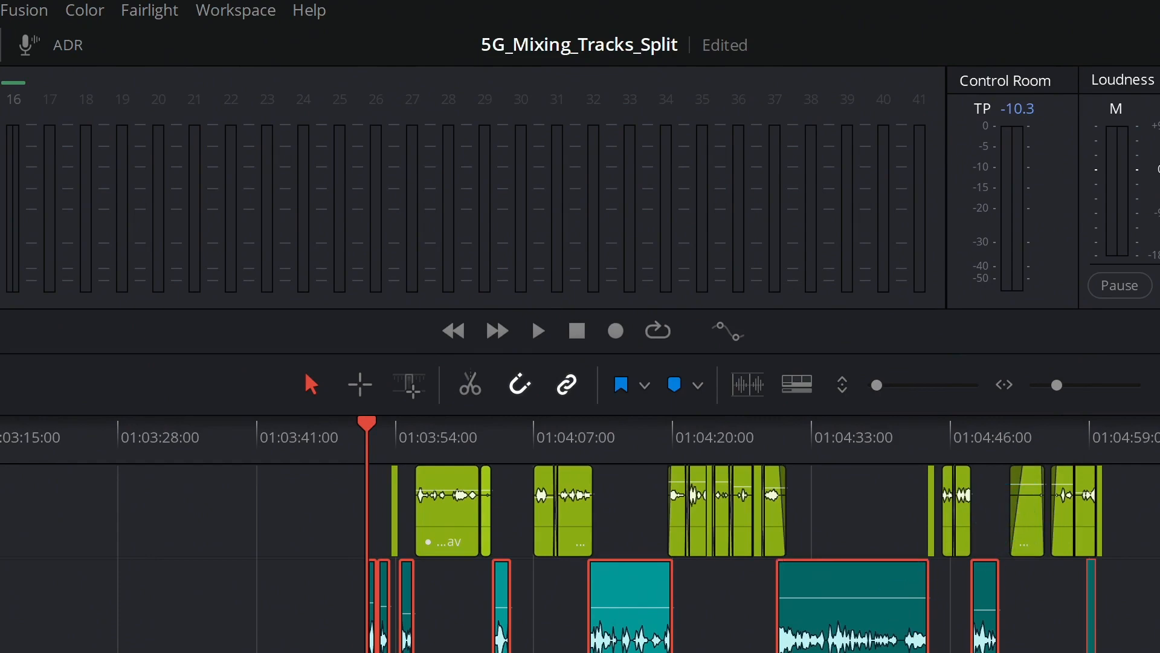
# Step: Play the first normalized A2 clips and replay them from about 01:03:51 to check their levels
pyautogui.scroll(10, 430, 629)
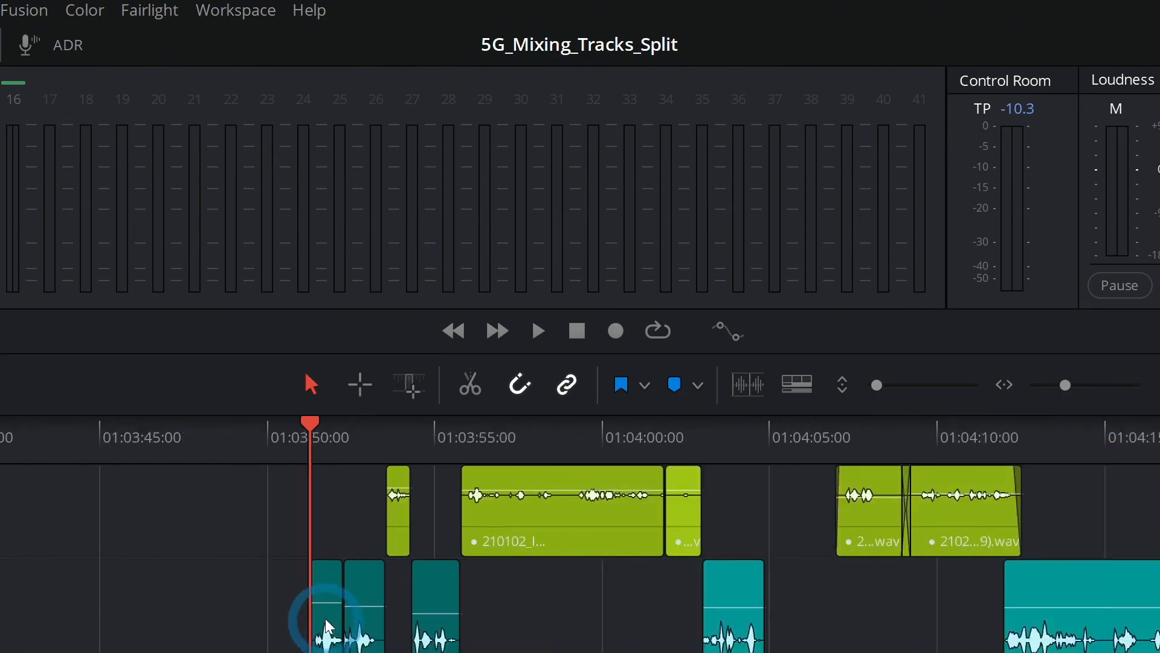
pyautogui.press('space')
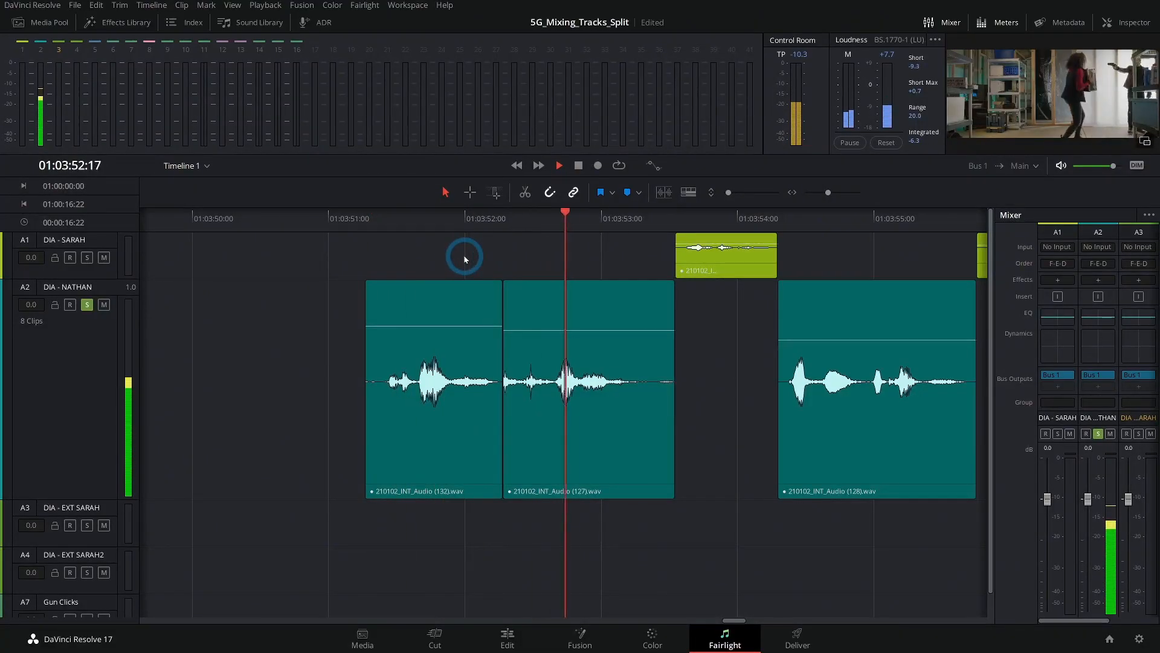
pyautogui.click(327, 217)
pyautogui.press('space')
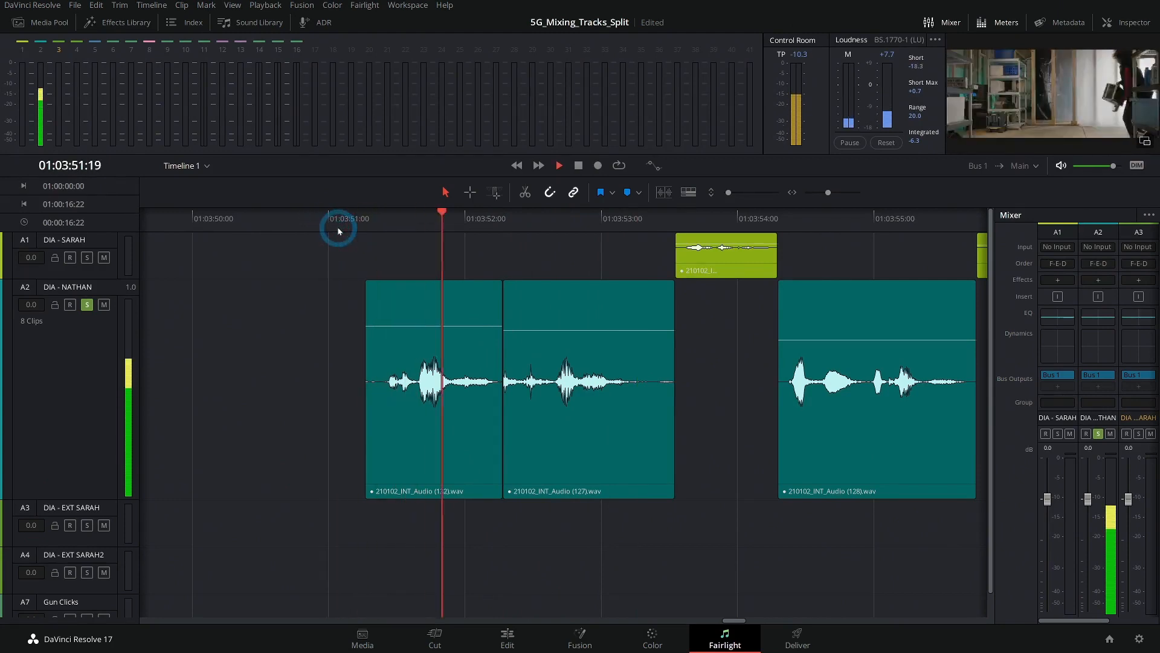
# Step: Replay A2's opening clips from about 01:03:51 and add a short fade-in to the start of 210102_INT_Audio (132).wav
pyautogui.press('space')
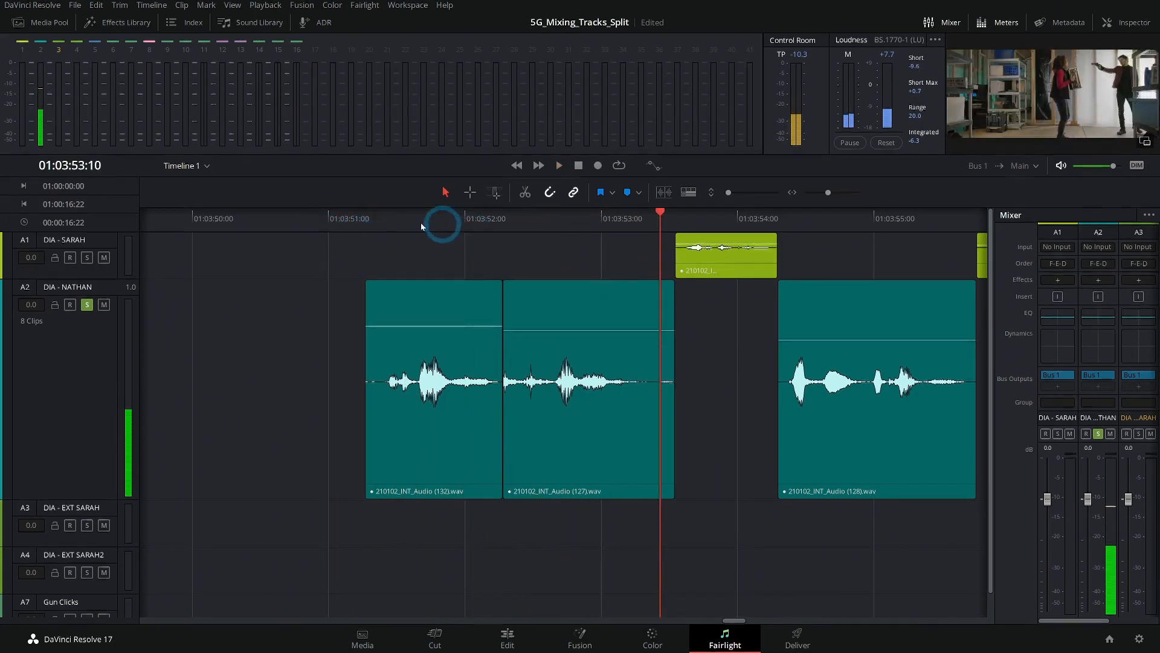
pyautogui.click(352, 221)
pyautogui.press('space')
pyautogui.press('space')
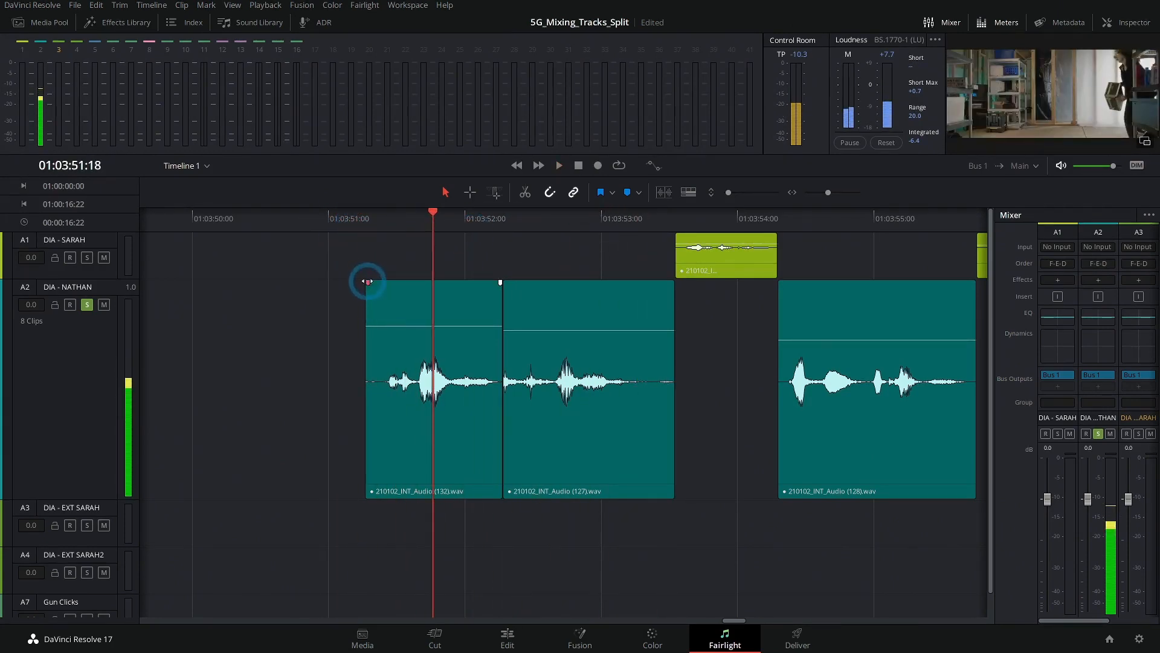
pyautogui.click(364, 237)
pyautogui.press('space')
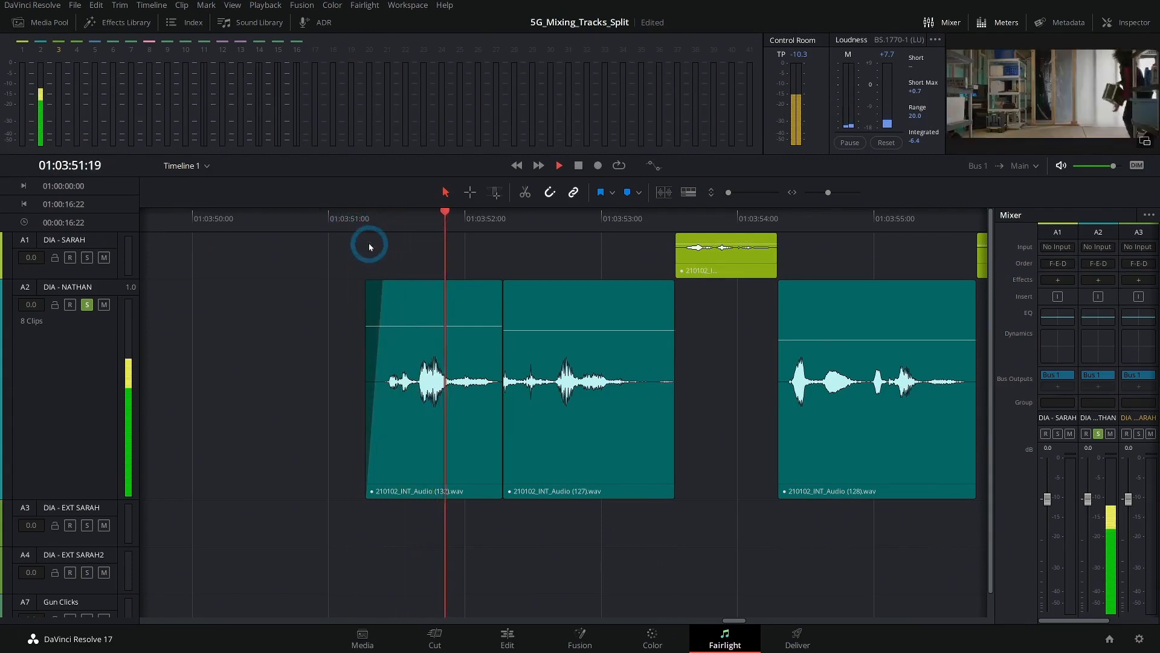
pyautogui.press('space')
# Step: Add a crossfade between 210102_INT_Audio (132).wav and 210102_INT_Audio (127).wav on A2 and play across the transition
pyautogui.click(496, 343)
pyautogui.rightClick(502, 346)
pyautogui.click(552, 372)
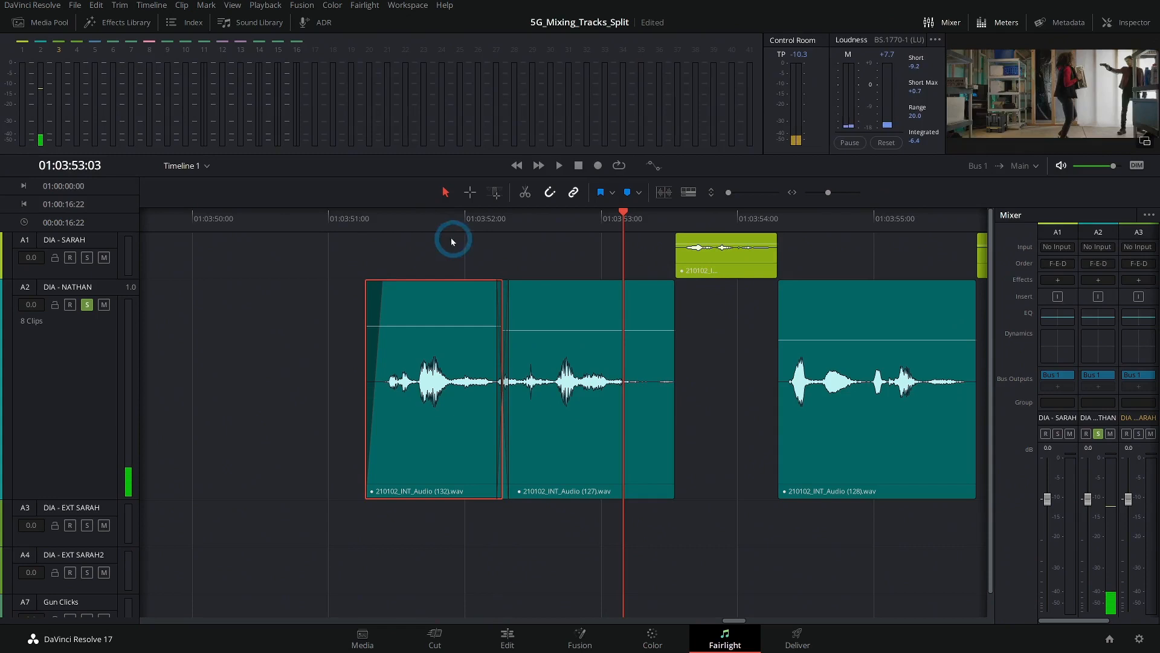
pyautogui.click(452, 242)
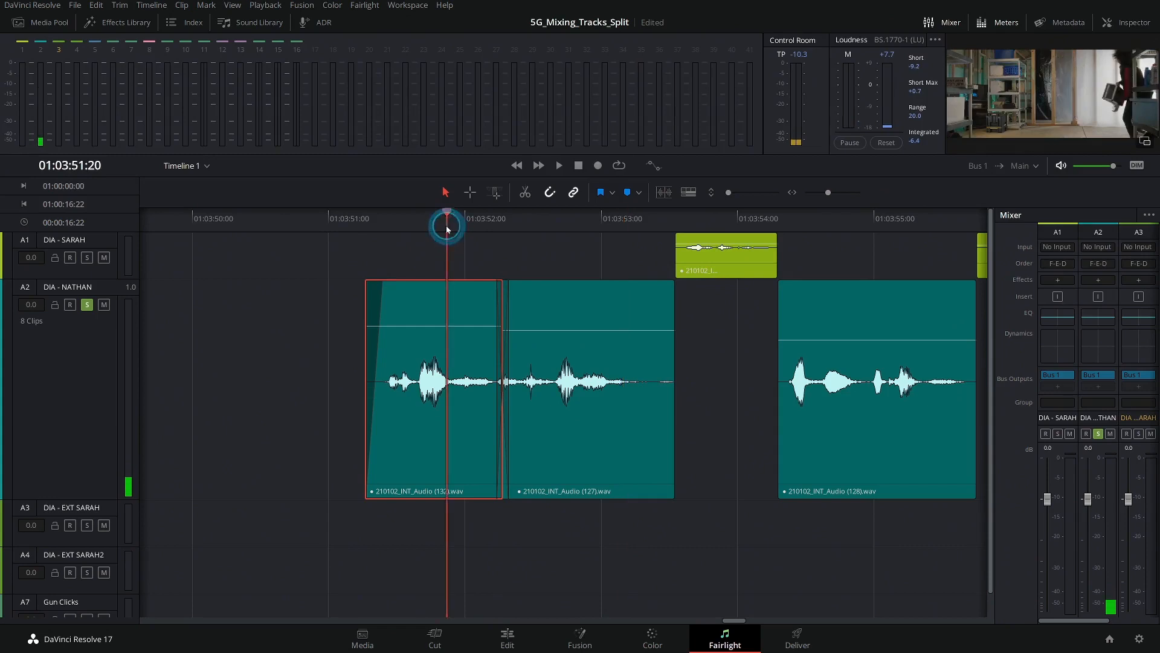
pyautogui.press('space')
pyautogui.press('space')
# Step: Add a fade-out of about half a second to the end of 210102_INT_Audio (127).wav and play through it
pyautogui.click(658, 352)
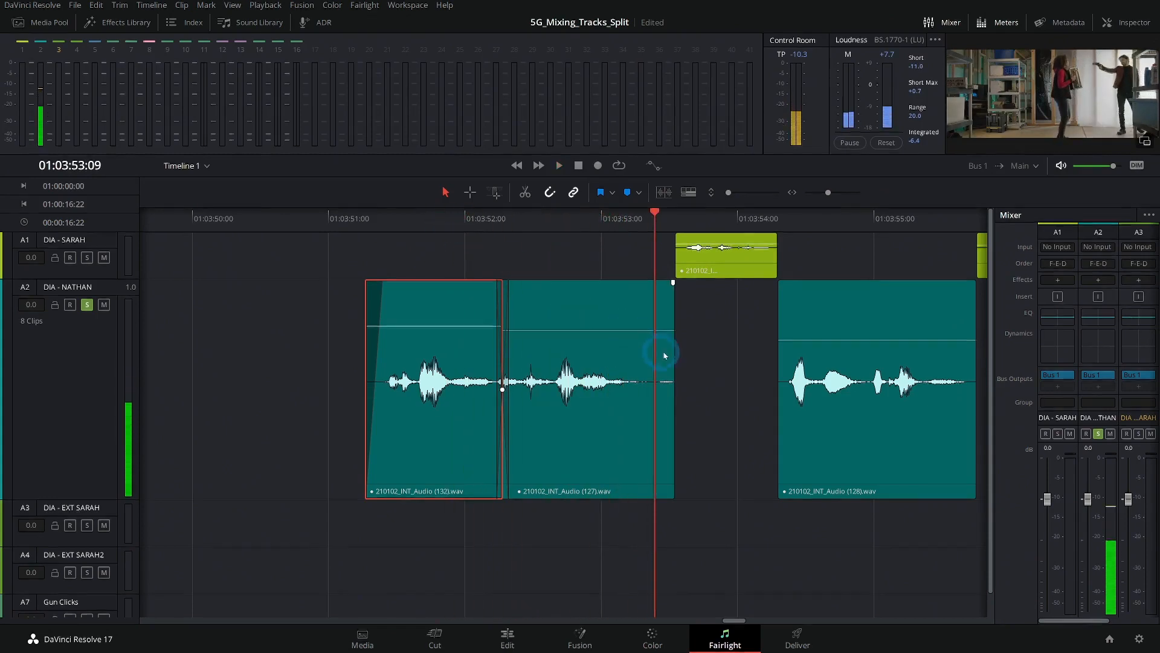
pyautogui.moveTo(673, 282); pyautogui.dragTo(608, 281)
pyautogui.click(578, 231)
pyautogui.press('space')
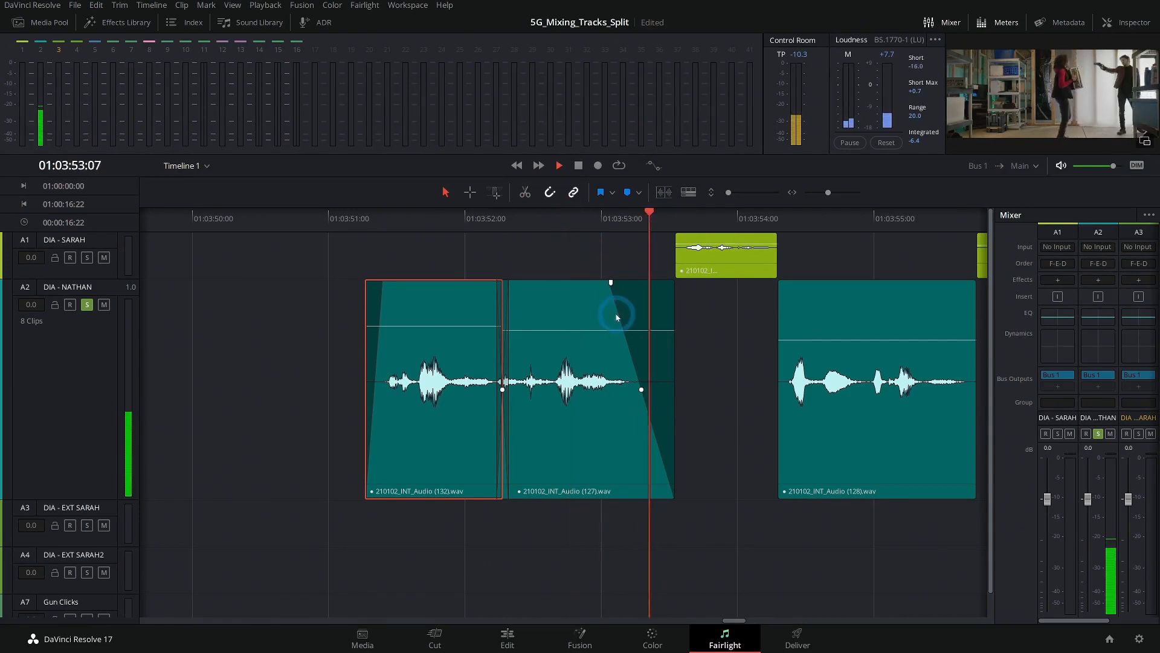
pyautogui.press('space')
# Step: Add short fades to both ends of the A2 clip 210102_INT_Audio (128).wav starting near 01:03:54, and replay from A2's first clip
pyautogui.moveTo(526, 281); pyautogui.dragTo(531, 284)
pyautogui.press('space')
pyautogui.press('space')
pyautogui.hscroll(-2, 448, 387)
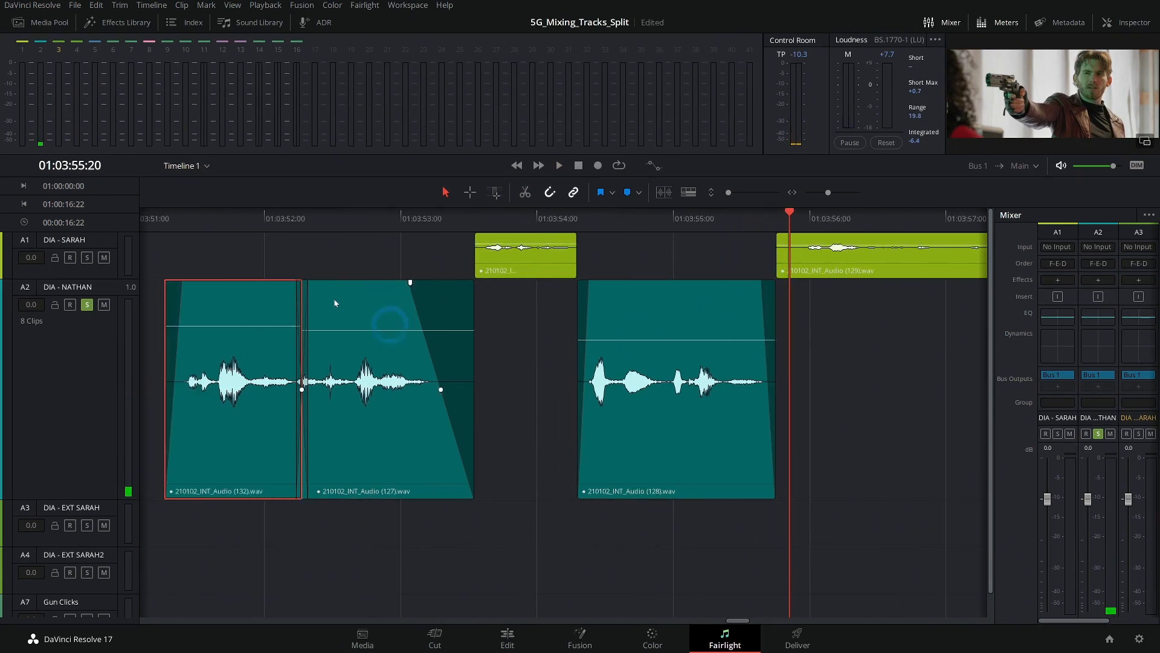
pyautogui.click(188, 223)
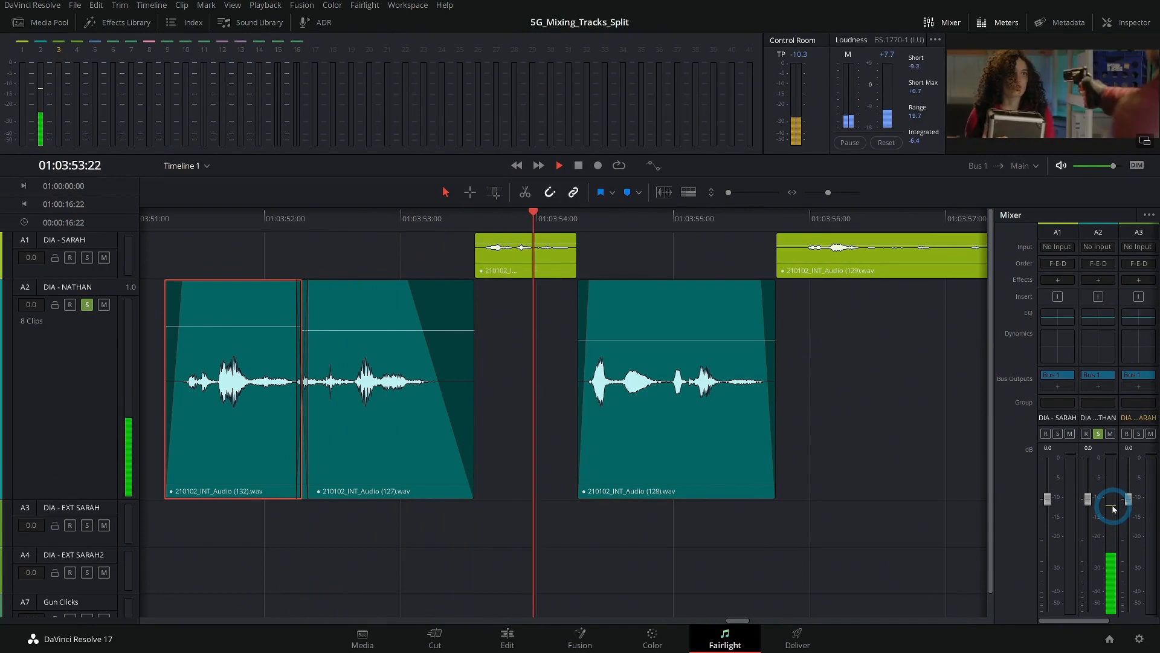
pyautogui.press('space')
# Step: Split that A2 clip at 01:03:54:22 between its phrases and raise the second part's volume
pyautogui.hscroll(5, 847, 406)
pyautogui.click(528, 215)
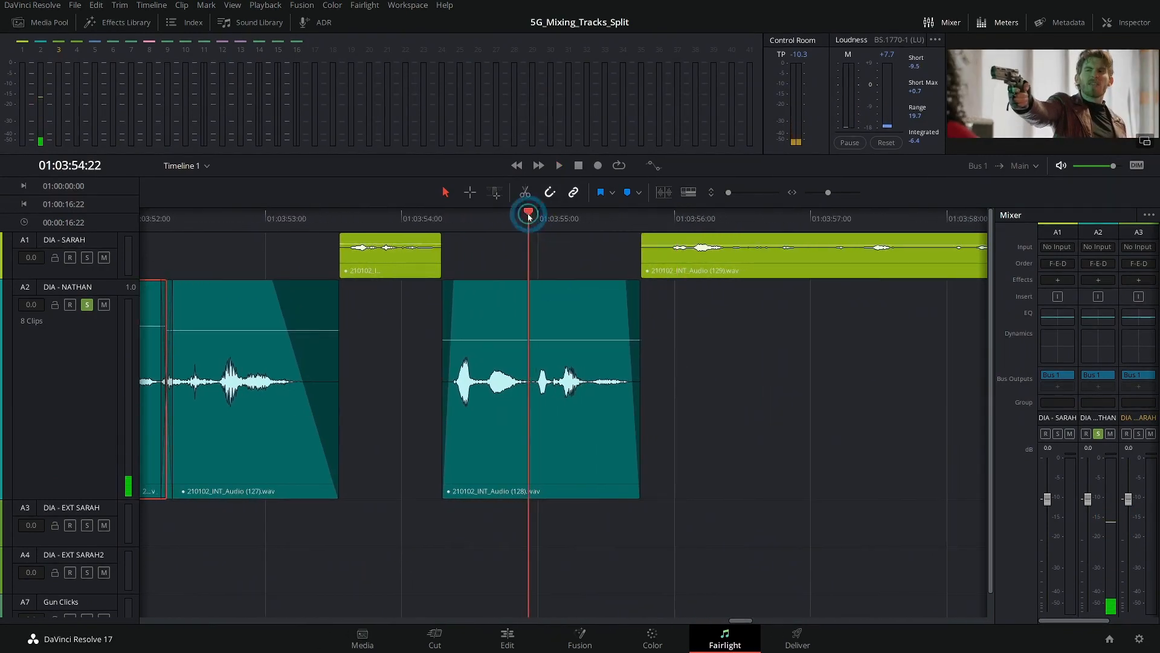
pyautogui.click(546, 319)
pyautogui.hotkey('ctrl', '\\')
pyautogui.moveTo(562, 340); pyautogui.dragTo(565, 328)
# Step: Crossfade the two parts at the 01:03:54:22 split and play through the transition
pyautogui.rightClick(528, 352)
pyautogui.click(550, 373)
pyautogui.click(476, 213)
pyautogui.press('space')
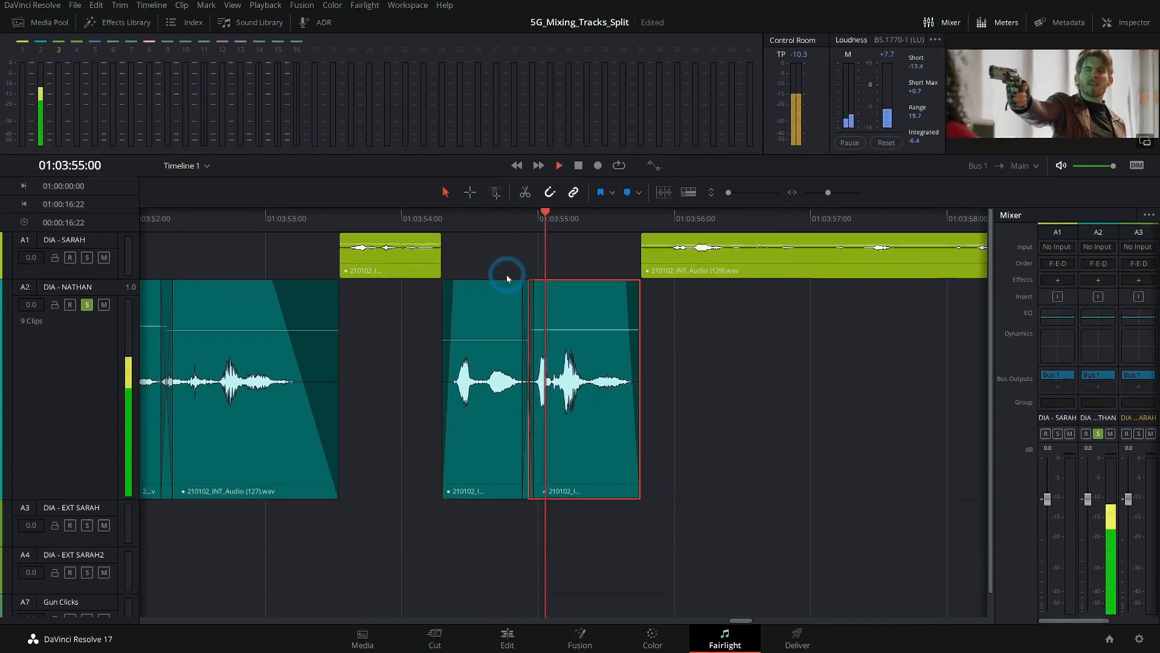
pyautogui.press('space')
# Step: Lower the second part's clip volume to -0.9 dB and replay both parts
pyautogui.moveTo(565, 331); pyautogui.dragTo(565, 333)
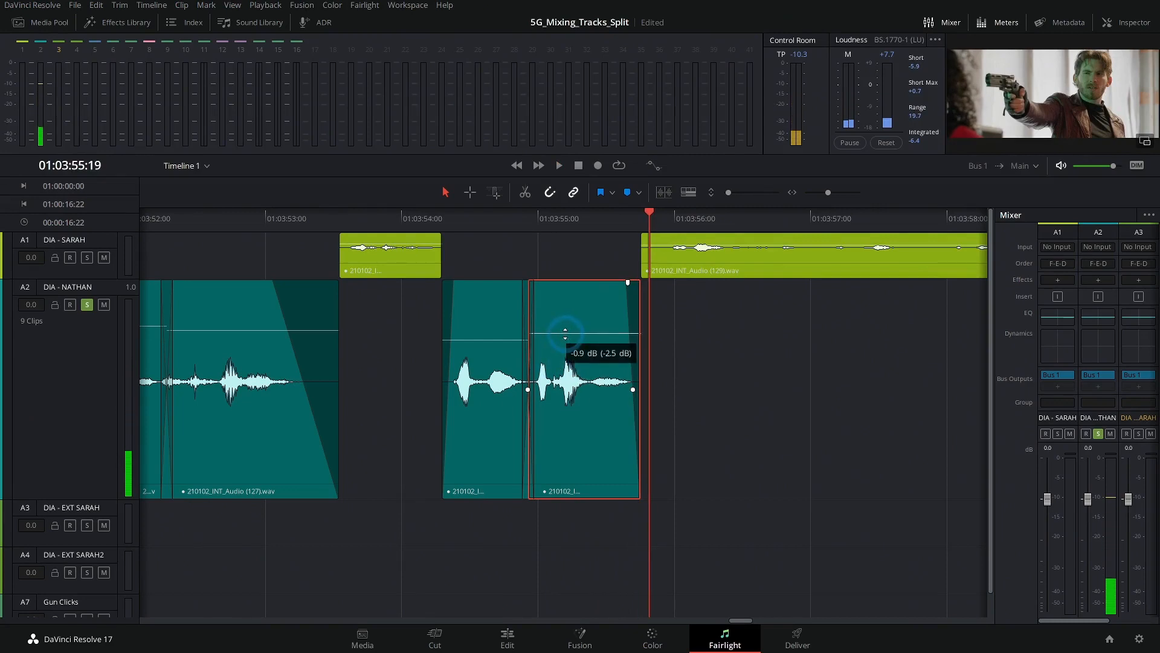
pyautogui.click(463, 249)
pyautogui.press('space')
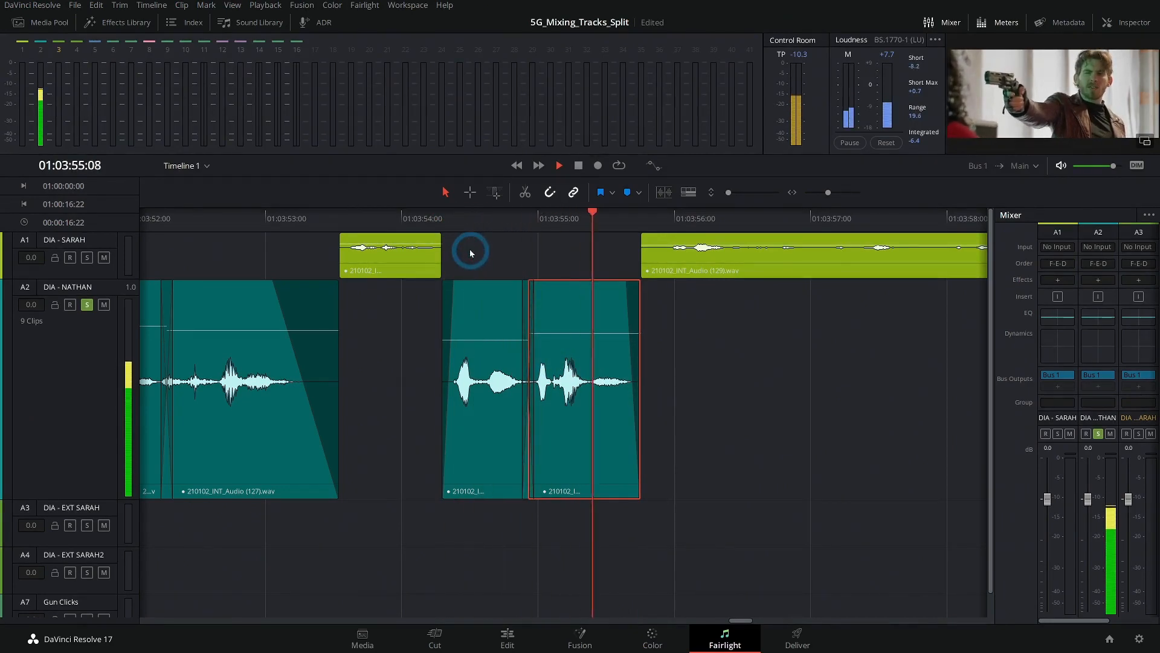
pyautogui.press('space')
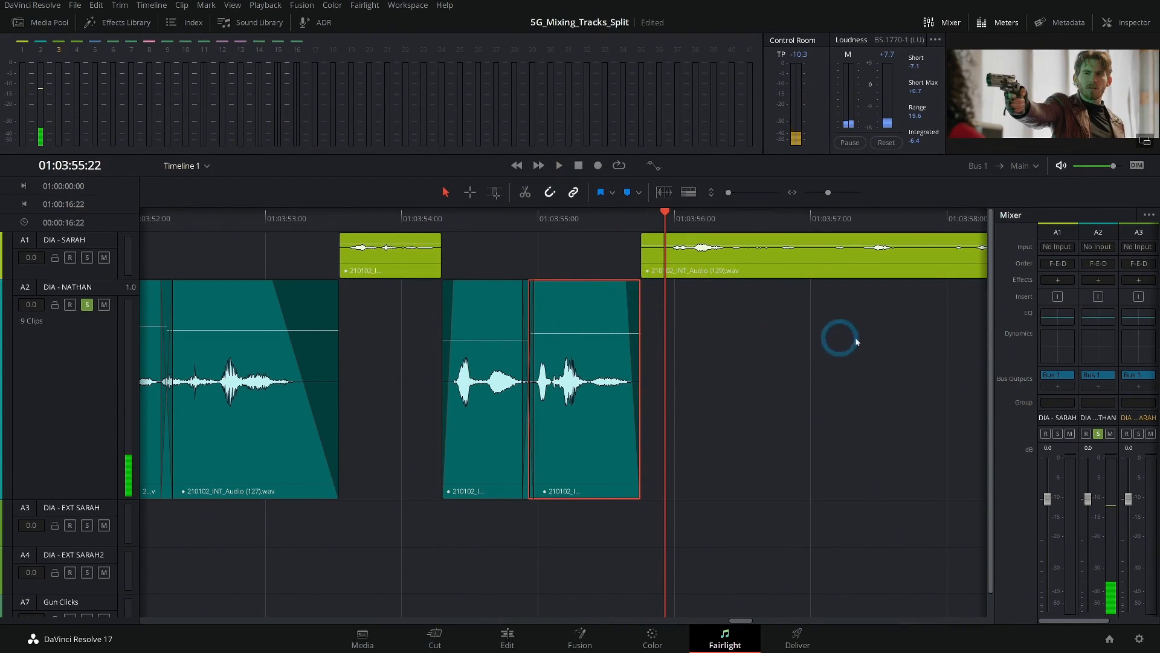
# Step: Play the A2 clip starting at 01:04:03:00, add a very short fade-in to its start, and replay it
pyautogui.hscroll(10, 834, 341)
pyautogui.hscroll(2, 536, 337)
pyautogui.click(529, 252)
pyautogui.press('space')
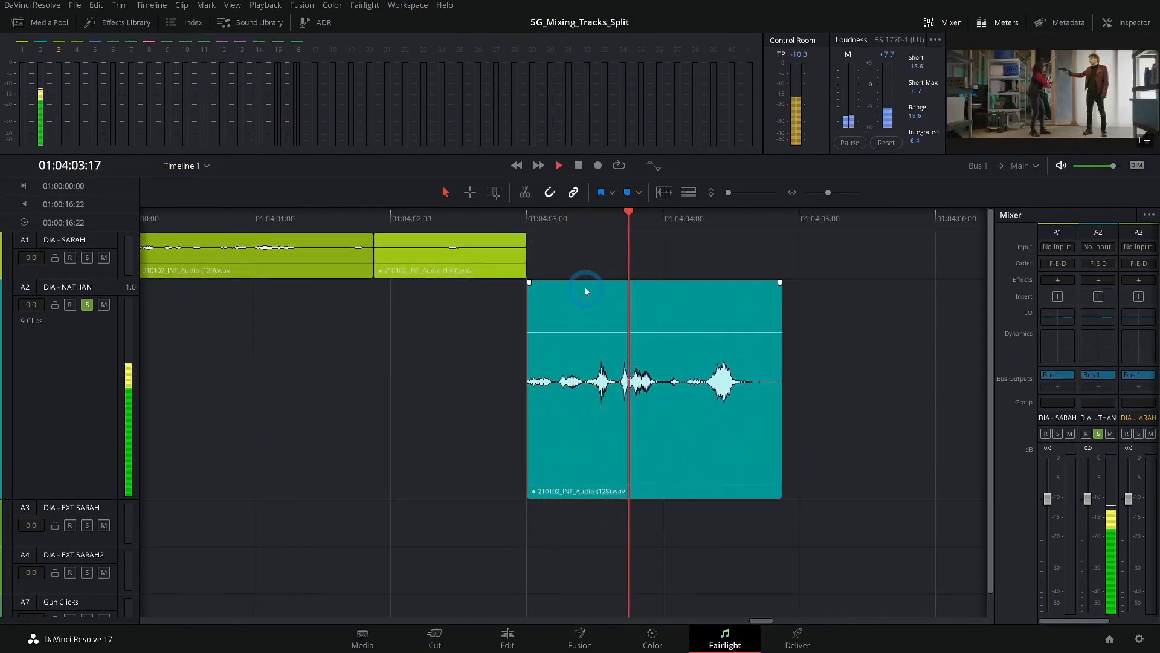
pyautogui.press('space')
pyautogui.moveTo(529, 283); pyautogui.dragTo(532, 284)
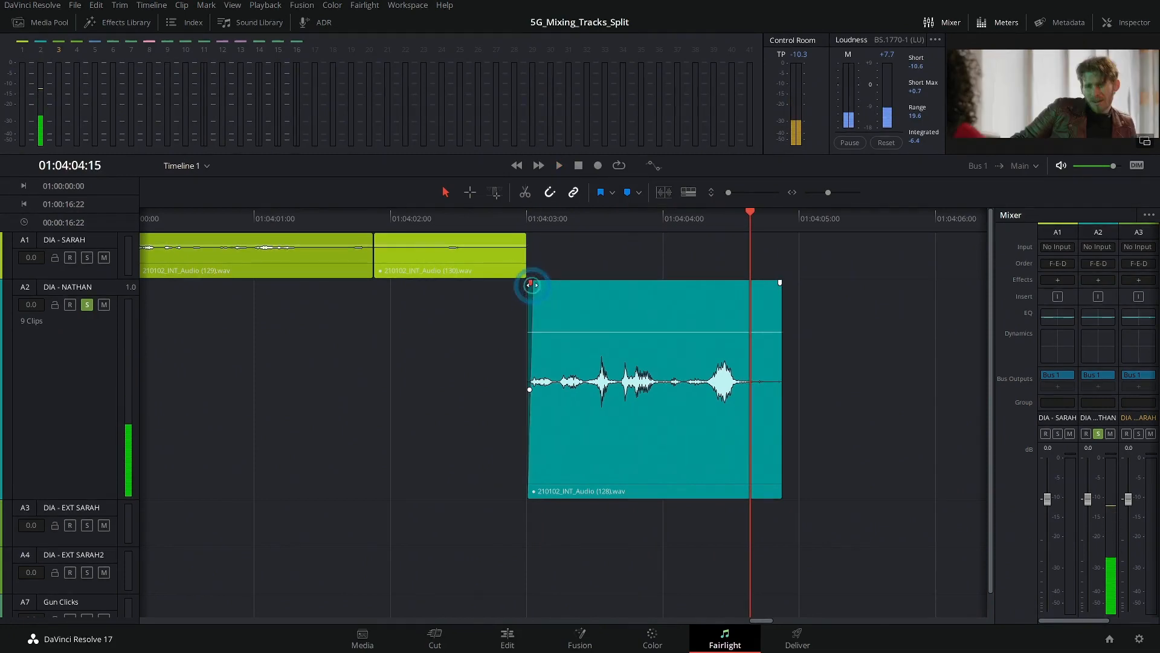
pyautogui.click(500, 251)
pyautogui.press('space')
pyautogui.press('space')
# Step: Try to extend the start of the A2 clip at 01:04:03:00 slightly earlier with snapping on
pyautogui.moveTo(527, 305)
pyautogui.mouseDown()
pyautogui.moveTo(510, 311)
pyautogui.moveTo(526, 303)
pyautogui.mouseUp()
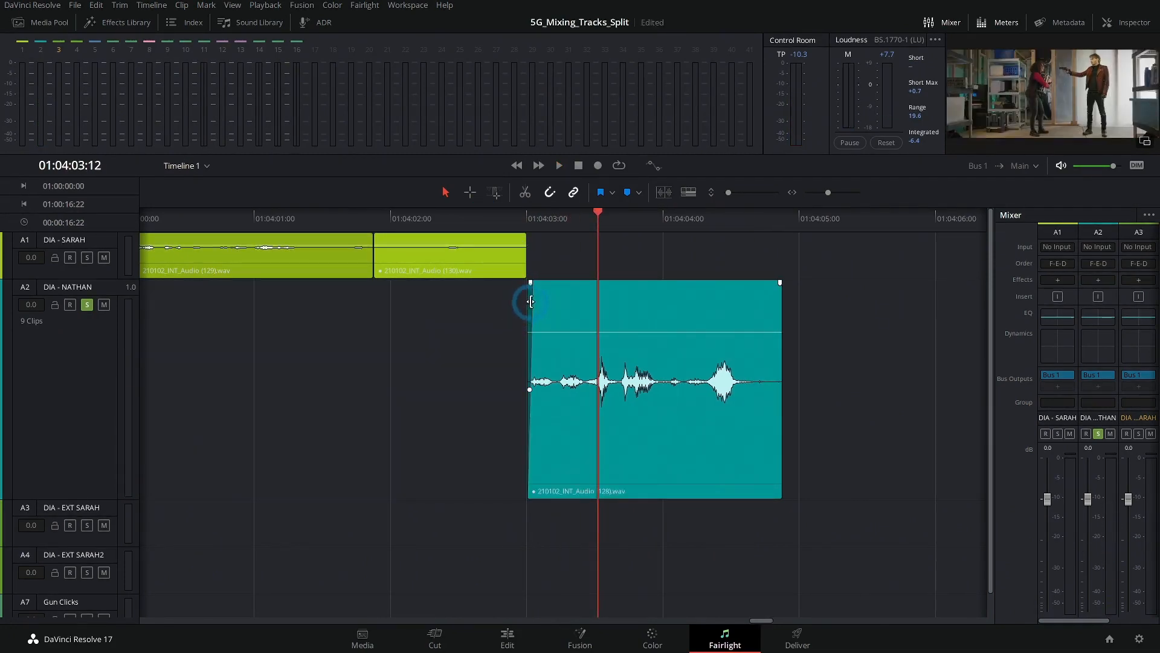
pyautogui.click(574, 293)
pyautogui.scroll(5, 521, 314)
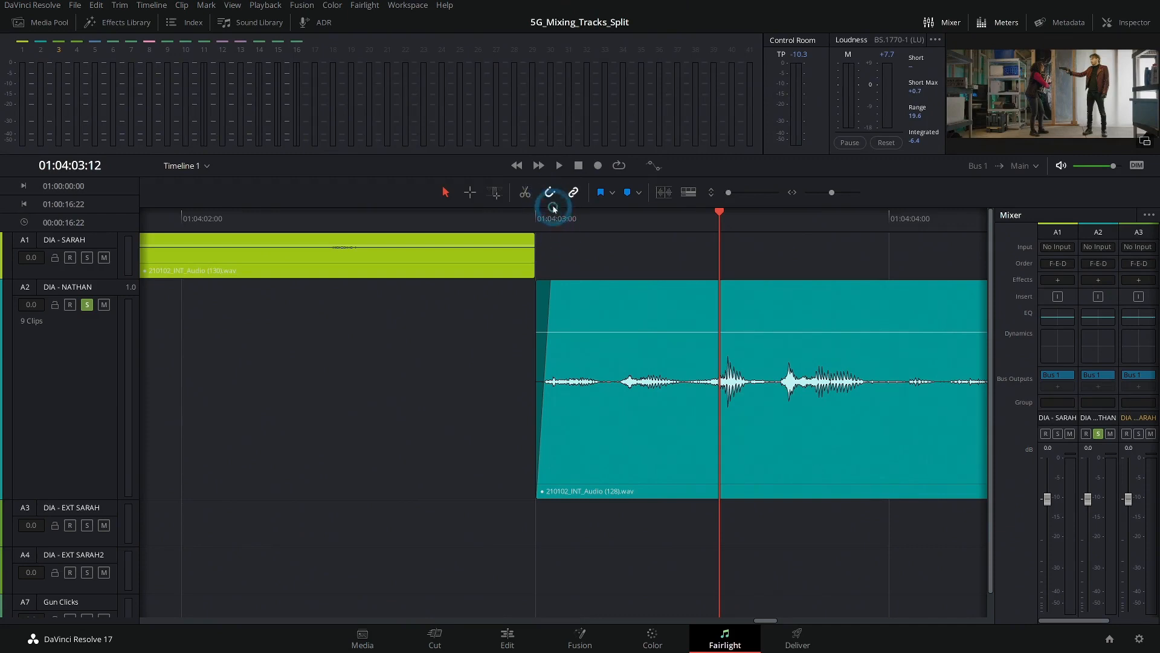
pyautogui.moveTo(539, 299); pyautogui.dragTo(557, 261)
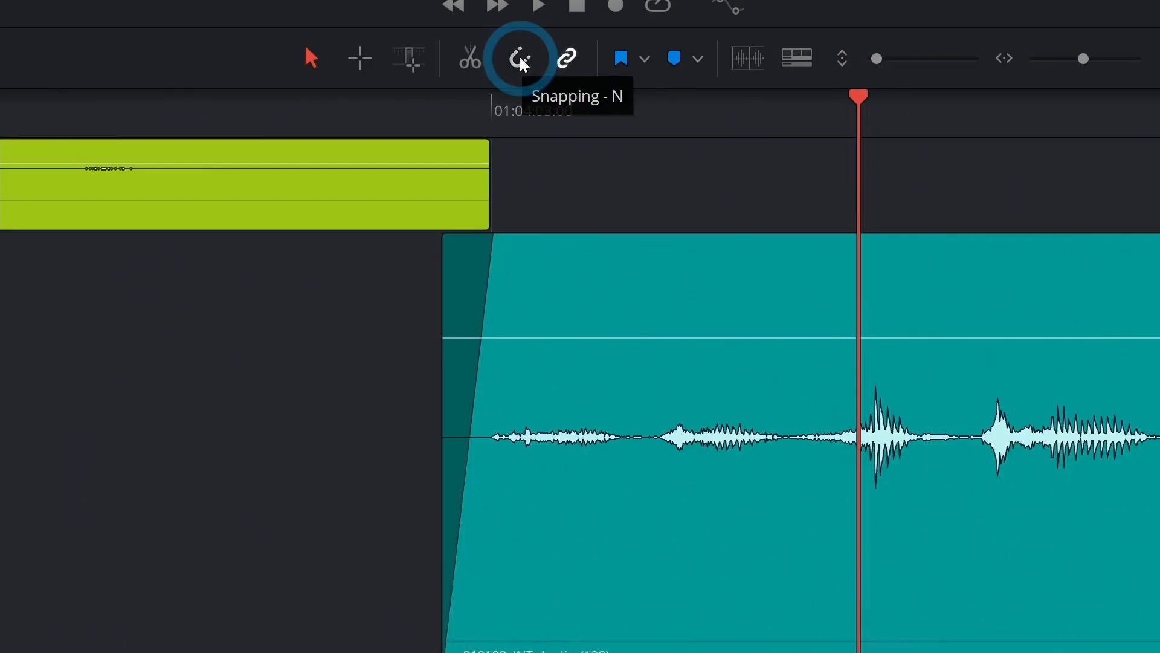
pyautogui.moveTo(515, 297)
pyautogui.mouseDown()
pyautogui.moveTo(539, 296)
pyautogui.moveTo(490, 281)
pyautogui.mouseUp()
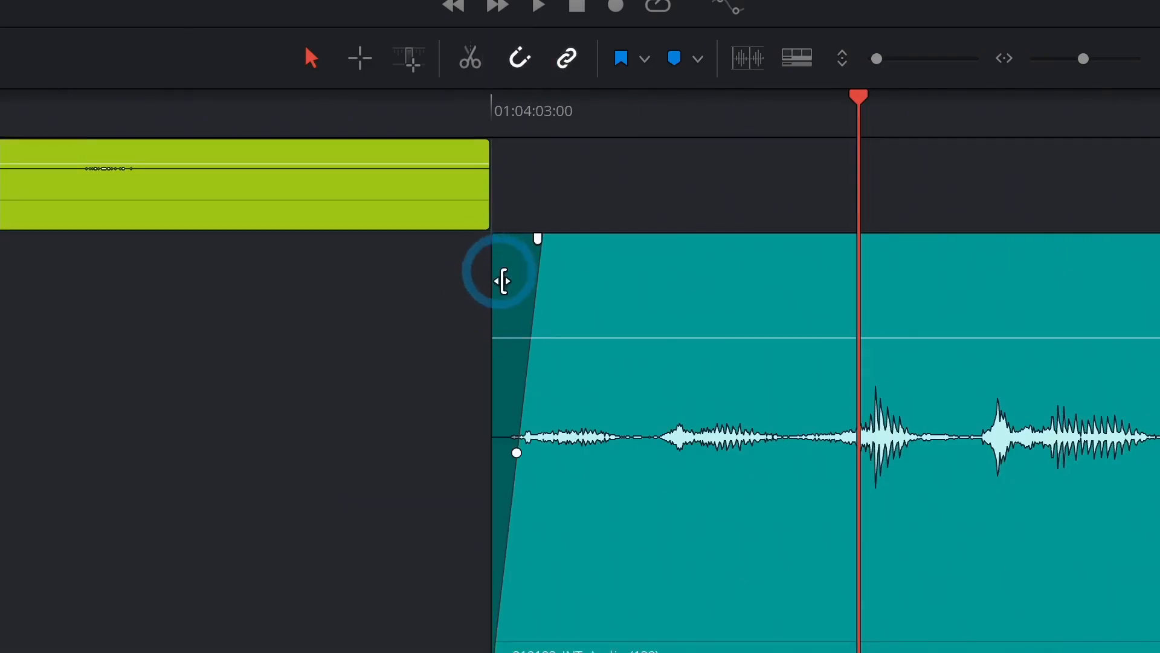
# Step: Turn off snapping, extend the A2 clip's start to about one frame before 01:04:03:00, and play it
pyautogui.moveTo(501, 283)
pyautogui.click(520, 58)
pyautogui.moveTo(500, 282); pyautogui.dragTo(465, 287)
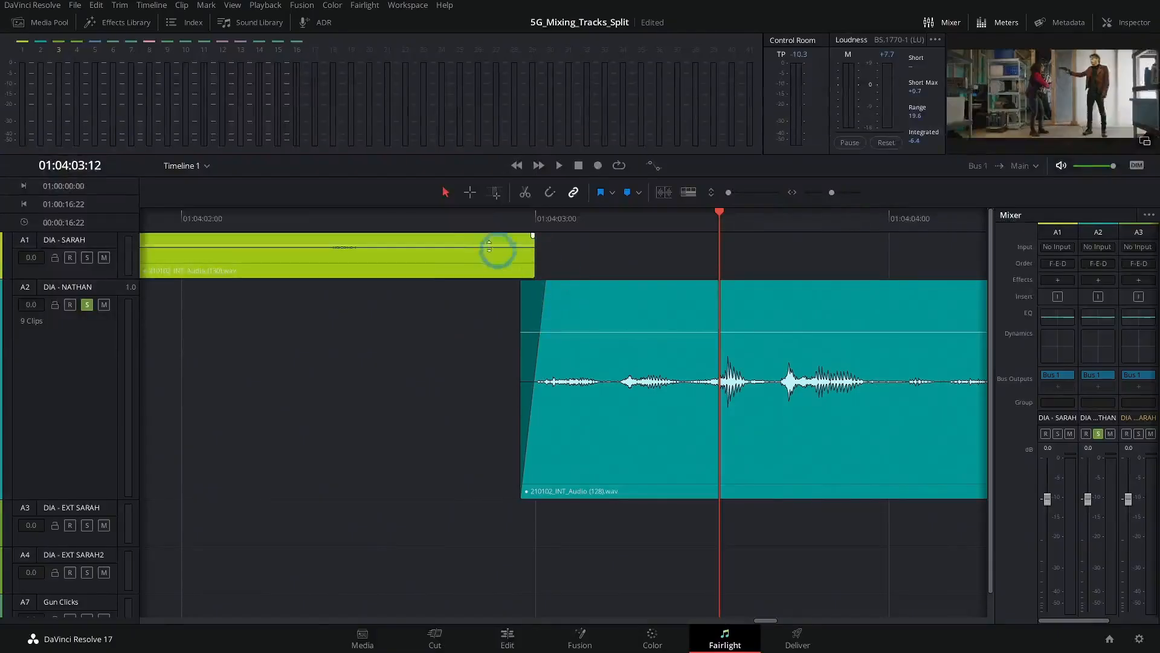
pyautogui.click(432, 240)
pyautogui.press('space')
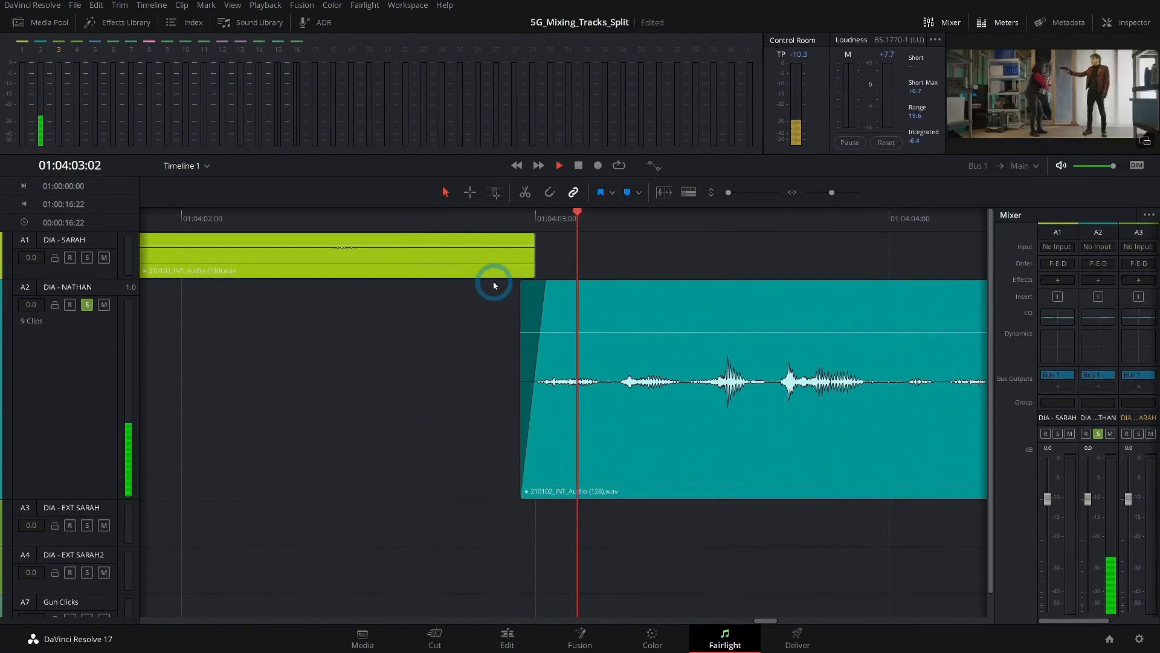
pyautogui.scroll(-5, 629, 301)
pyautogui.press('space')
# Step: Add a fade-out of about a quarter second over the end of this A2 clip and replay it several times
pyautogui.hscroll(3, 829, 311)
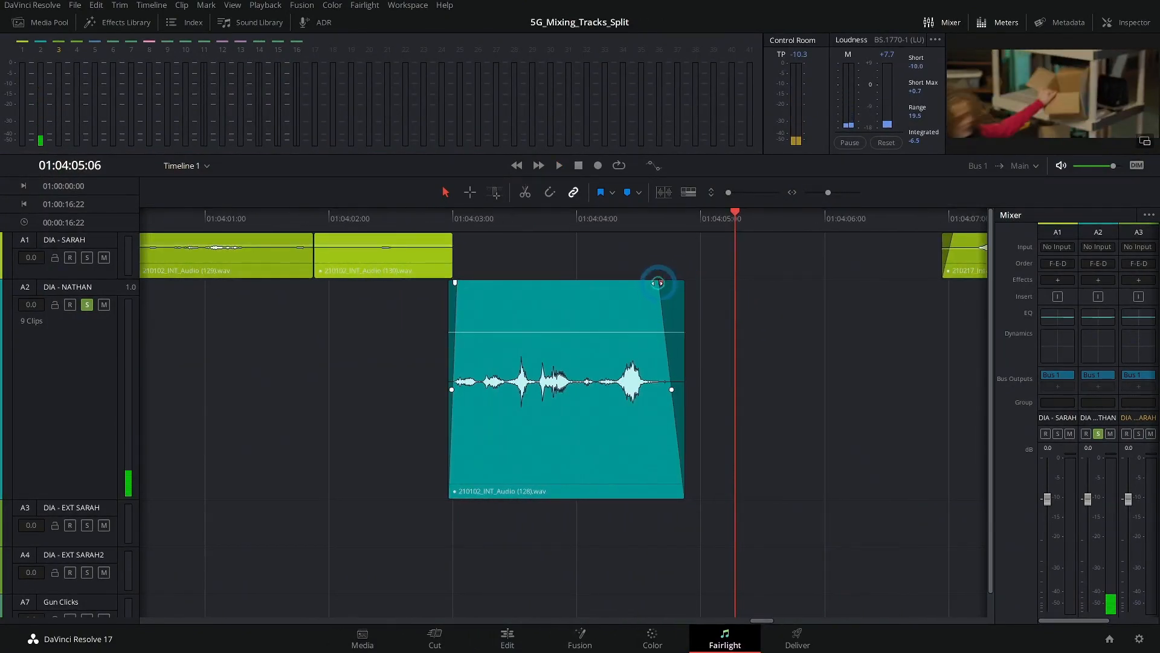
pyautogui.click(454, 240)
pyautogui.click(532, 313)
pyautogui.press('space')
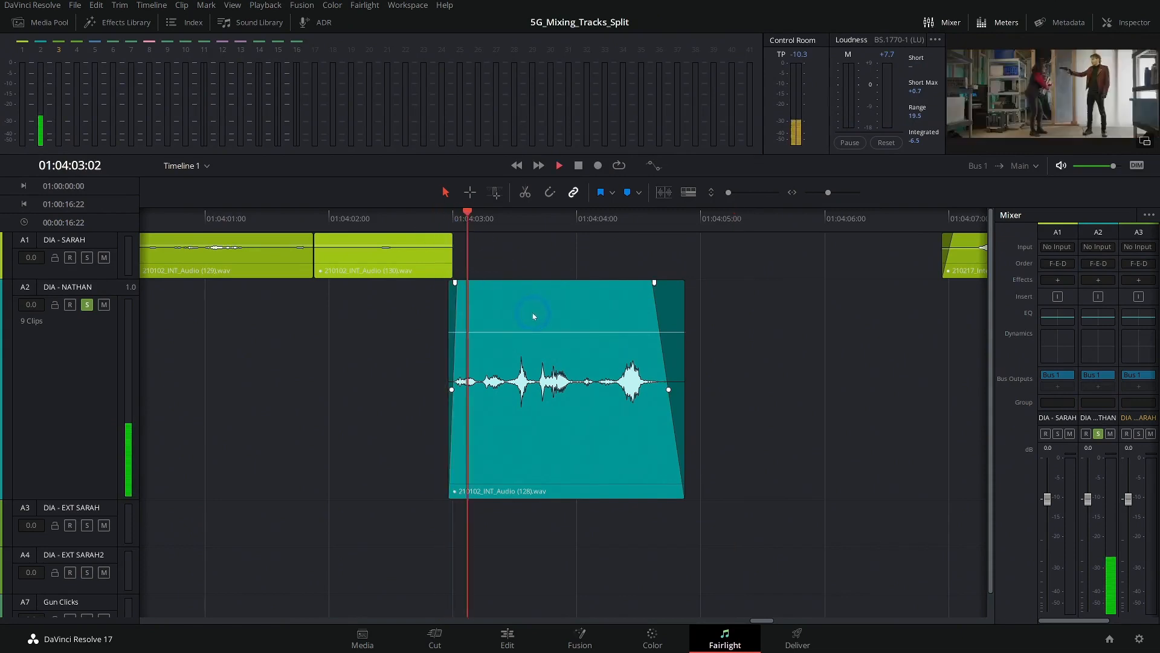
pyautogui.click(507, 279)
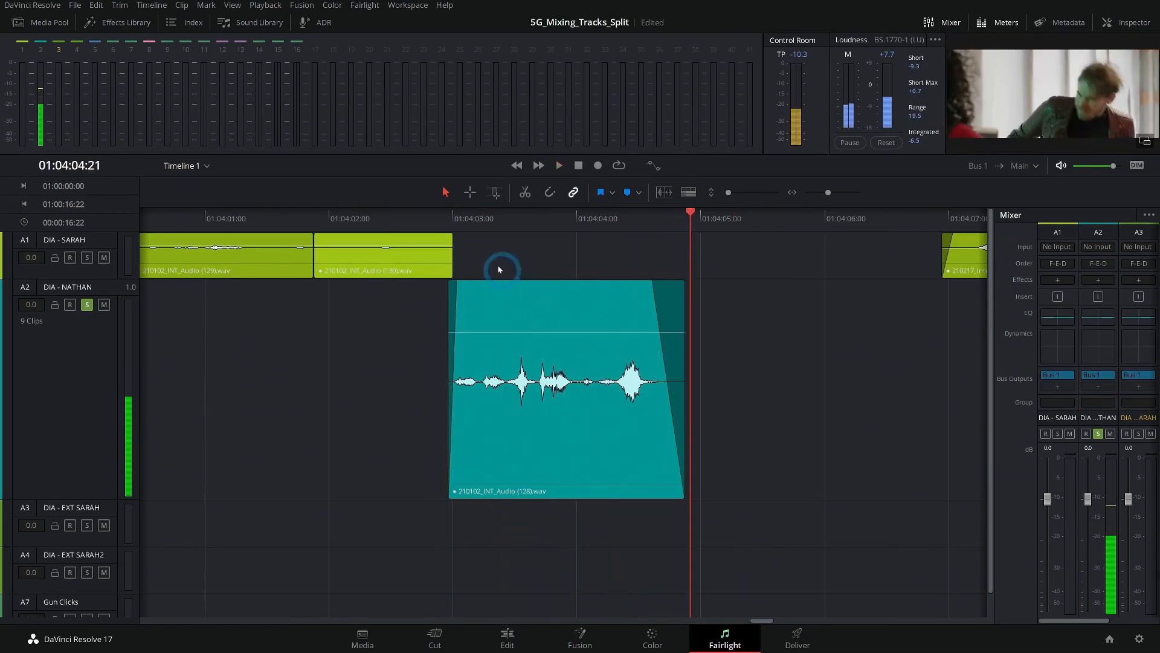
pyautogui.click(456, 218)
pyautogui.press('space')
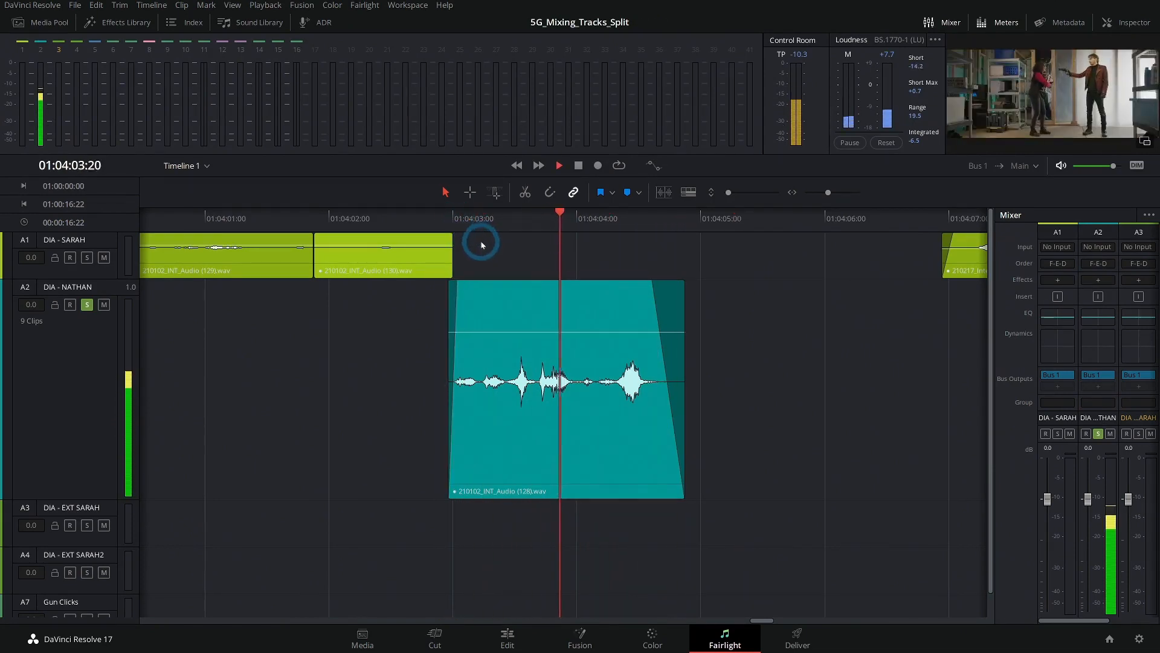
pyautogui.click(452, 217)
pyautogui.press('space')
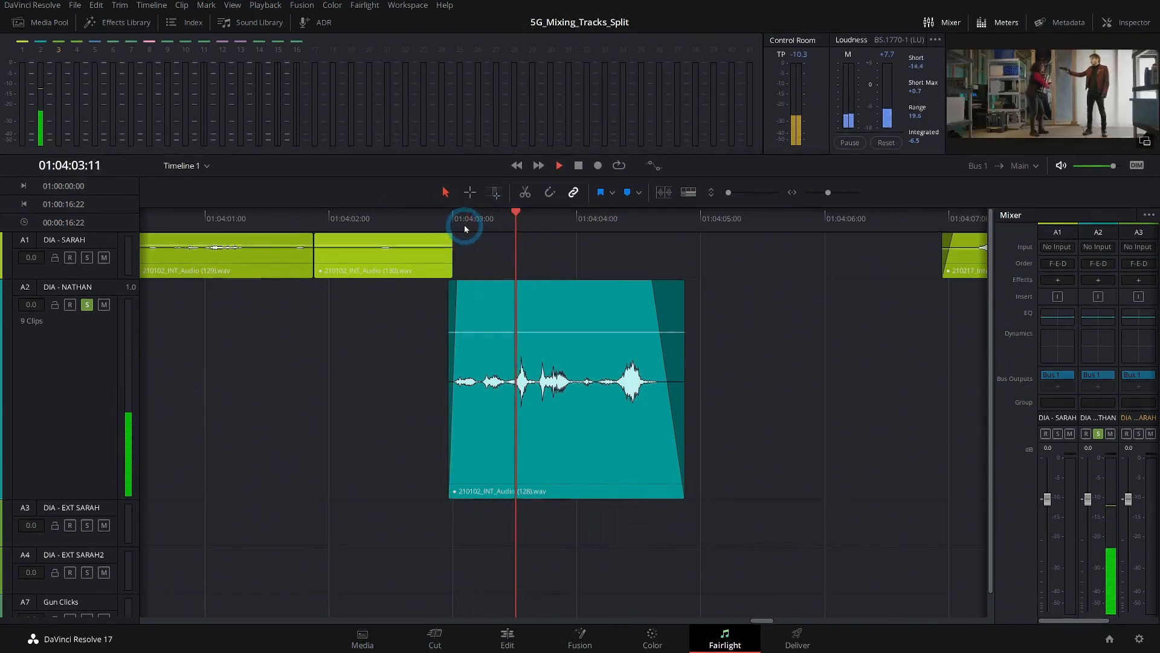
# Step: Split the A2 clip at 01:04:03:11 and add a crossfade between the two parts
pyautogui.moveTo(529, 236); pyautogui.dragTo(509, 222)
pyautogui.click(530, 303)
pyautogui.hotkey('ctrl', 'b')
pyautogui.rightClick(508, 319)
pyautogui.click(535, 349)
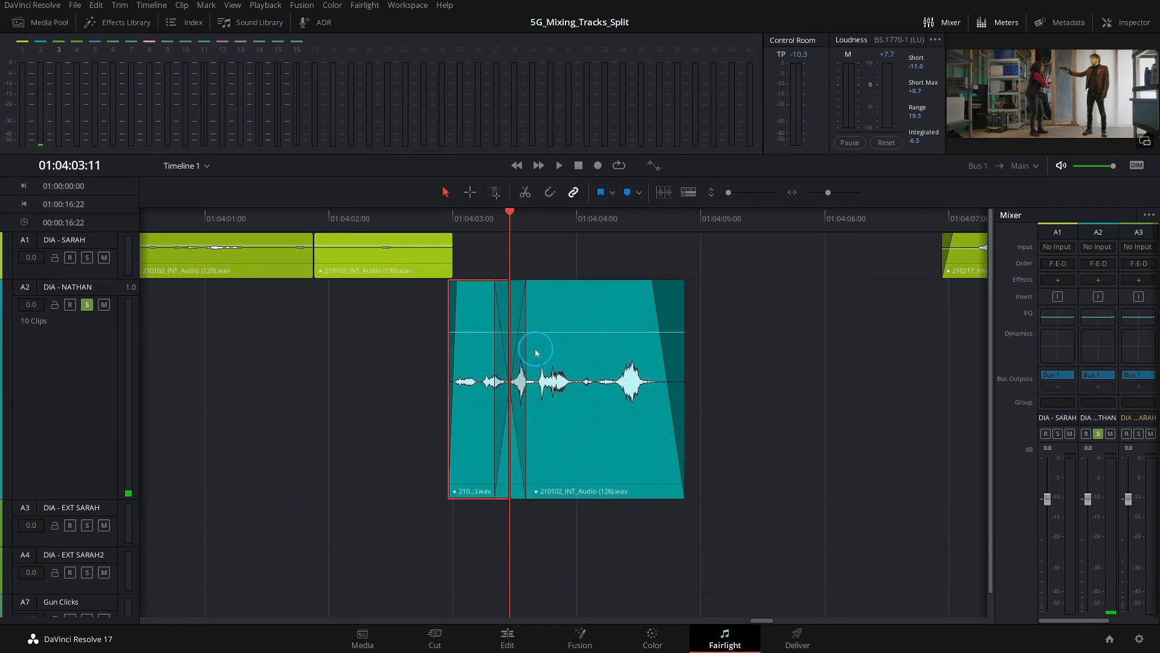
# Step: Raise the first part's clip volume, shorten the crossfade at the 01:04:03:11 split, and replay both parts
pyautogui.moveTo(481, 322); pyautogui.dragTo(518, 313)
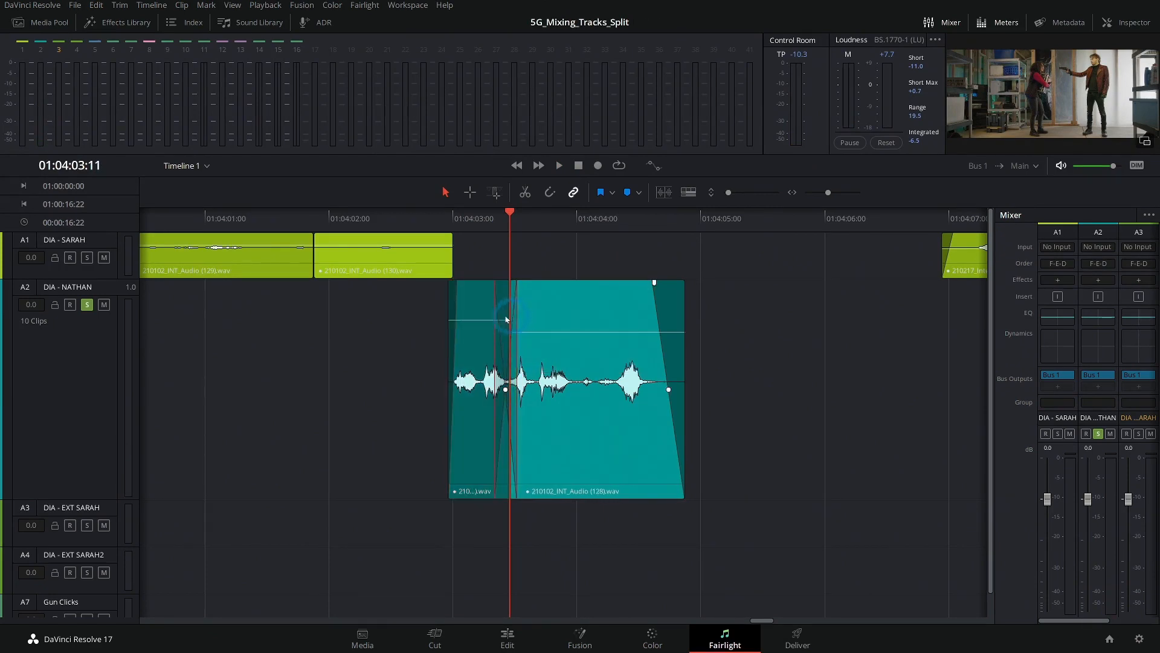
pyautogui.click(435, 218)
pyautogui.press('space')
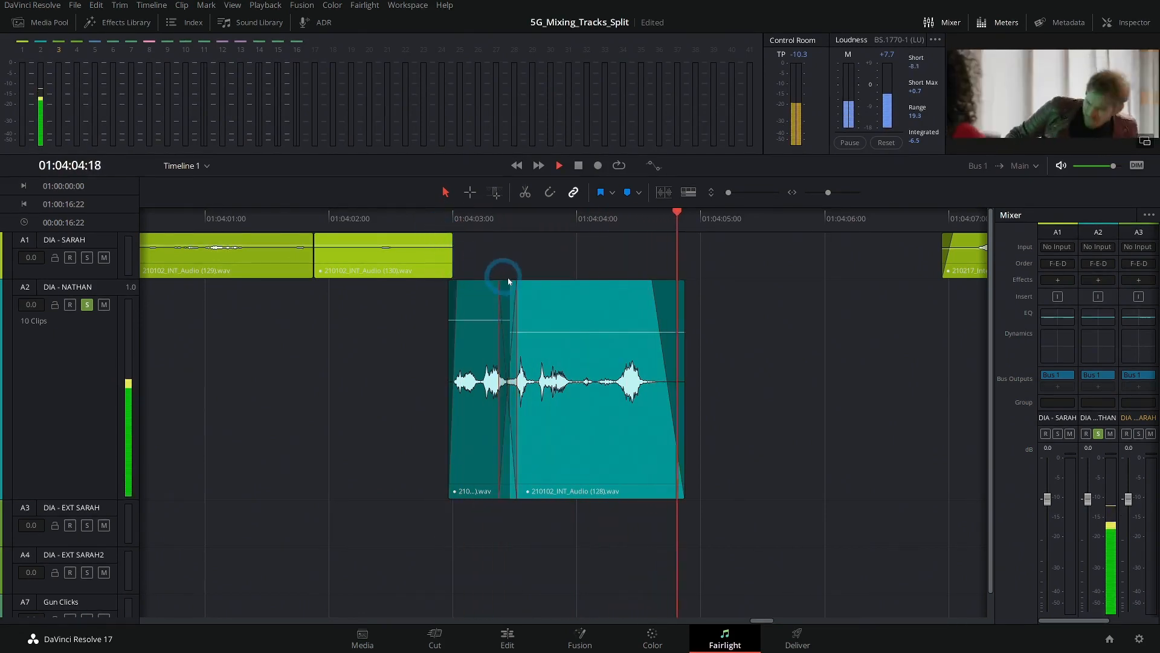
# Step: Play 210102_INT_Audio (137).wav on A2 near 01:04:12, add a very short fade-in to its start, and replay the clip
pyautogui.hscroll(10, 859, 333)
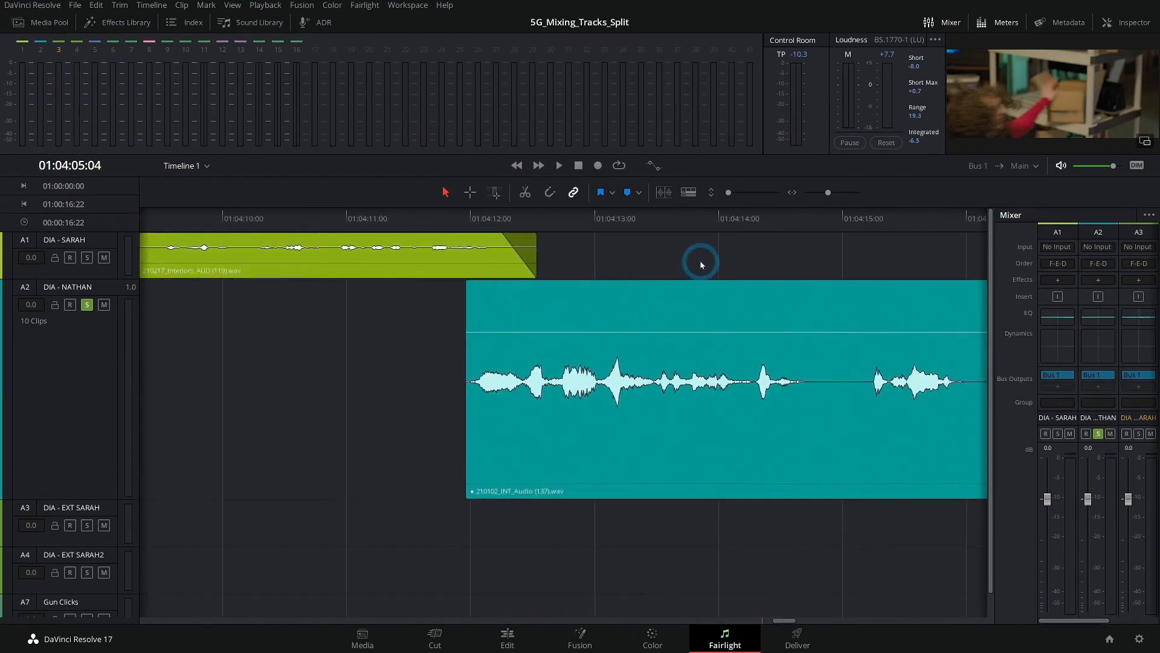
pyautogui.hscroll(4, 699, 263)
pyautogui.click(306, 219)
pyautogui.press('space')
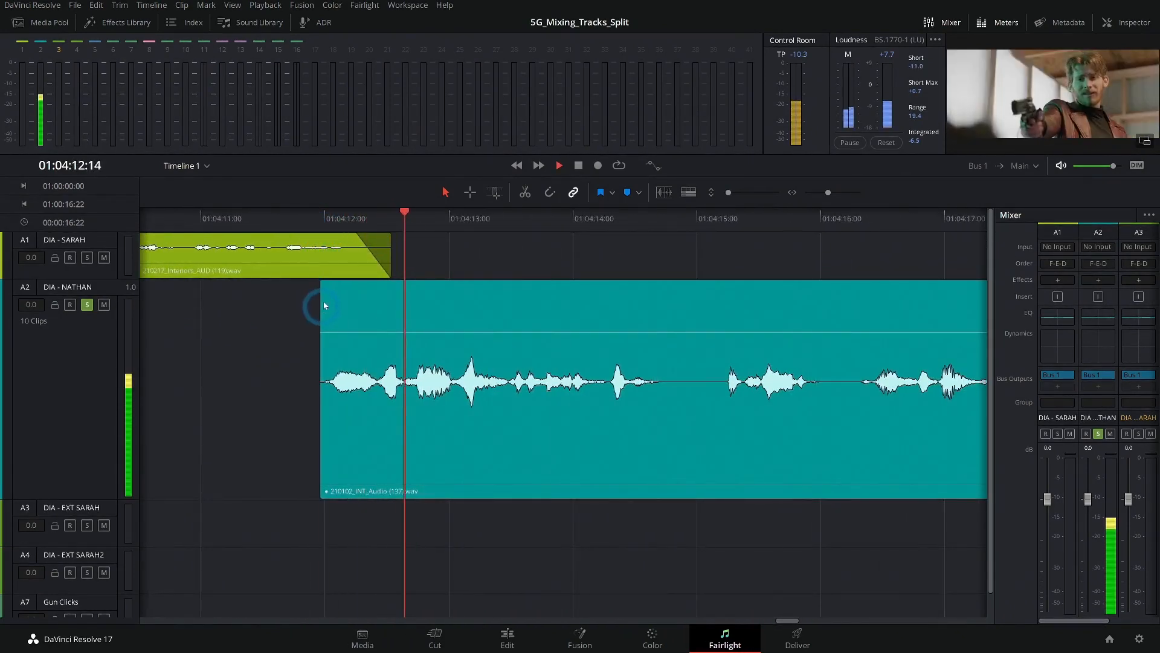
pyautogui.moveTo(327, 285); pyautogui.dragTo(330, 284)
pyautogui.click(268, 217)
pyautogui.press('space')
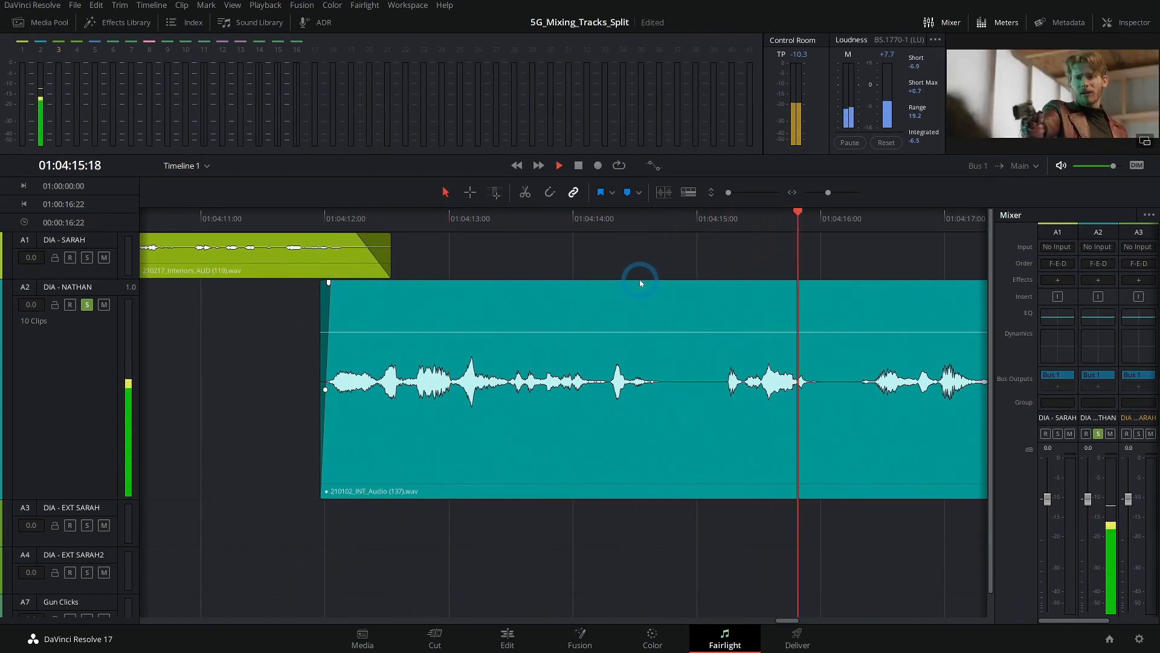
pyautogui.scroll(-3, 639, 279)
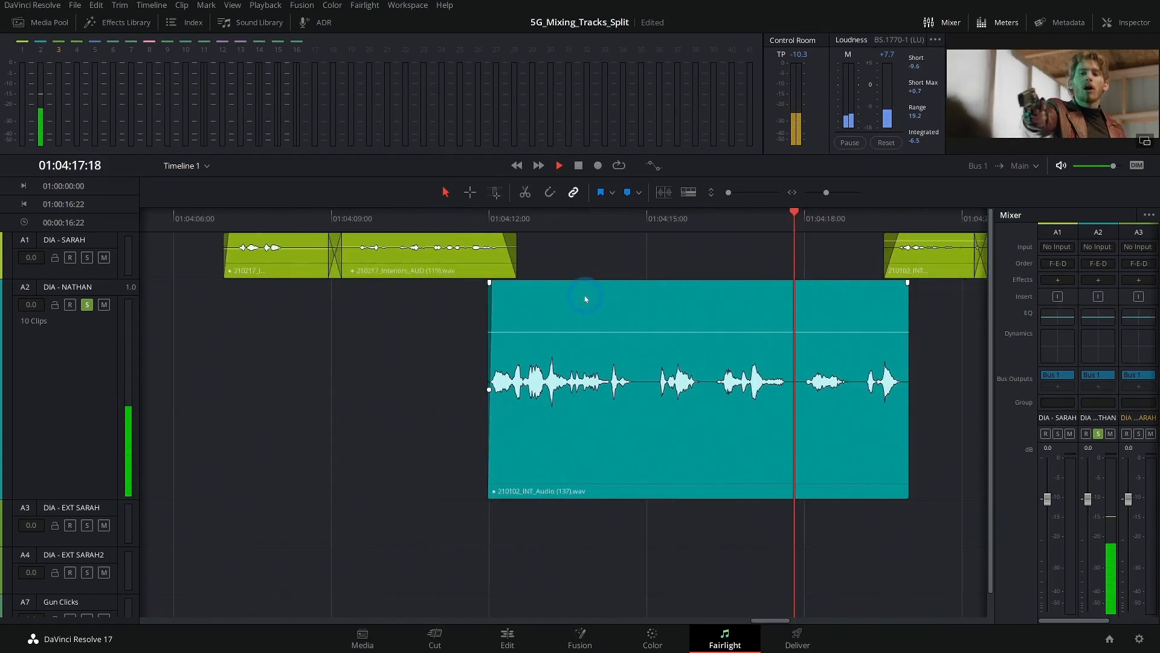
pyautogui.hscroll(1, 617, 264)
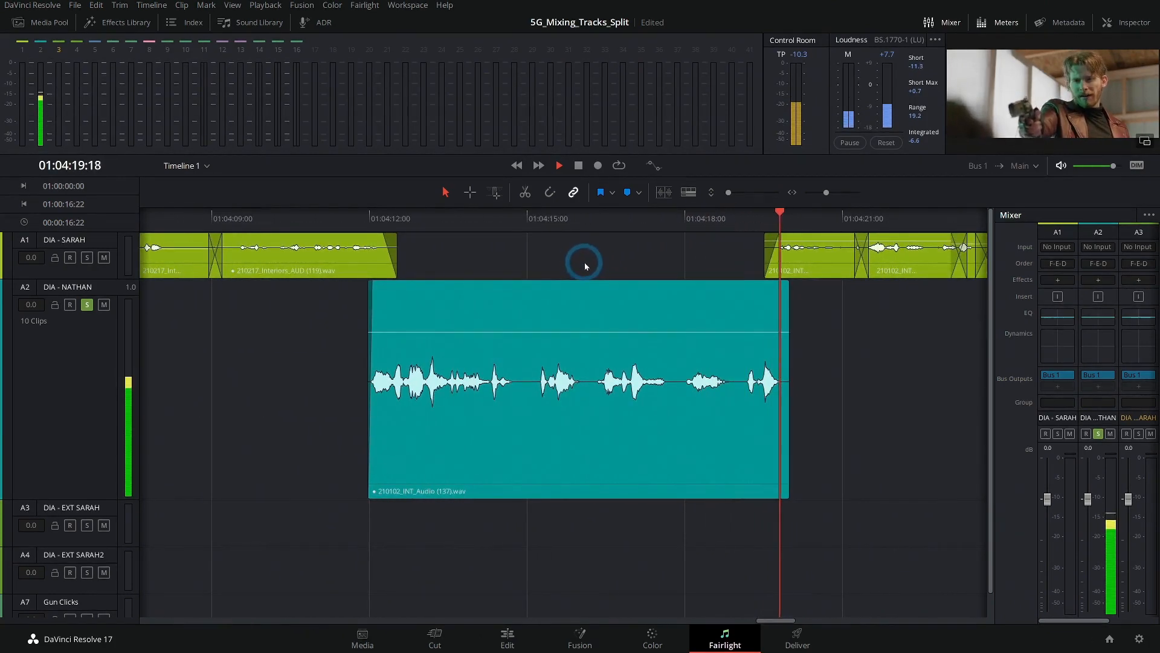
# Step: Raise the clip volume of the A2 clip 210102_INT_Audio (137).wav near 01:04:12 slightly and replay it
pyautogui.moveTo(580, 333); pyautogui.dragTo(578, 329)
pyautogui.click(362, 219)
pyautogui.press('space')
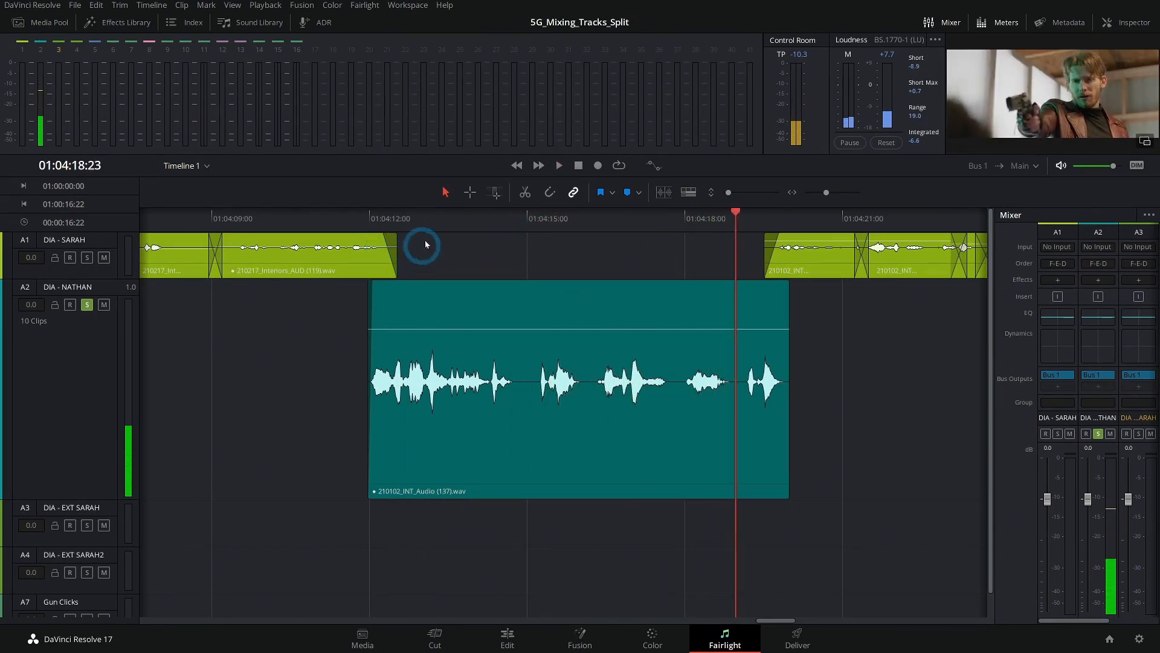
pyautogui.click(421, 216)
pyautogui.press('space')
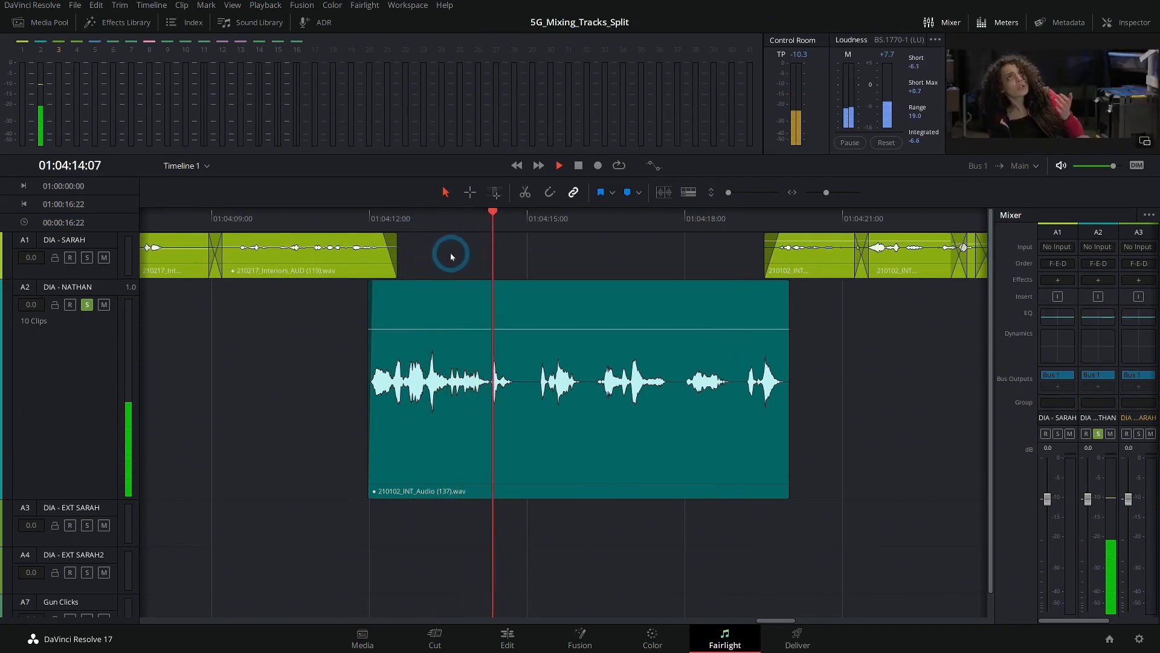
# Step: Split the A2 clip at 01:04:13:11, add a crossfade between the two parts, and widen the crossfade
pyautogui.click(430, 219)
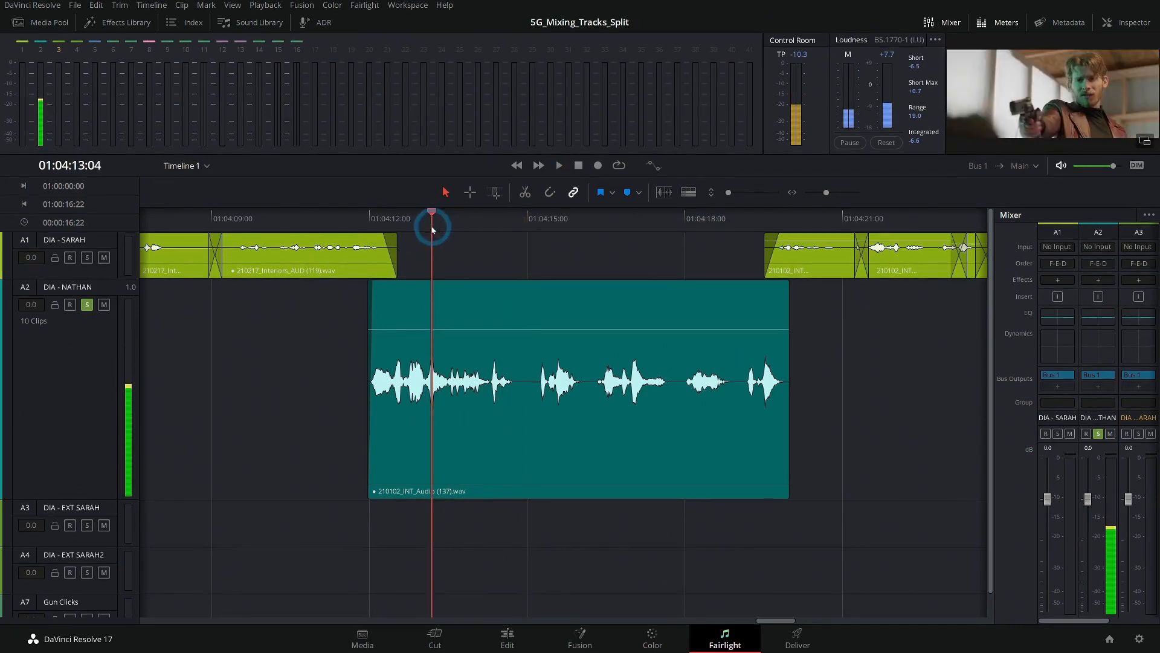
pyautogui.click(448, 313)
pyautogui.hotkey('ctrl', 'b')
pyautogui.rightClick(448, 313)
pyautogui.click(496, 349)
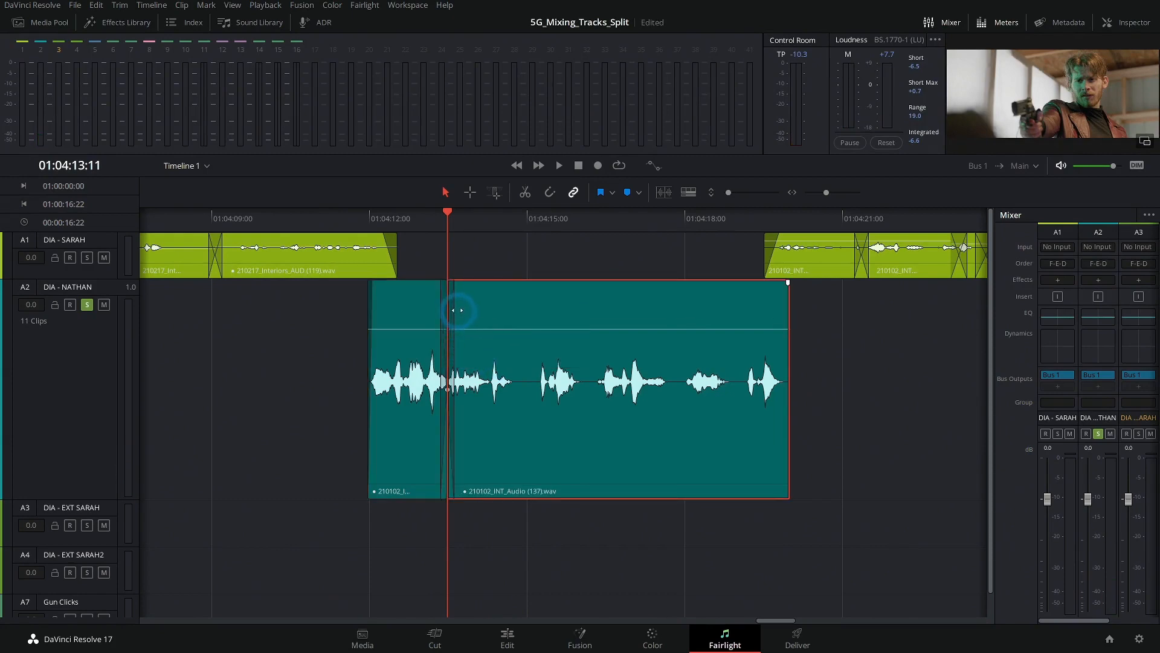
pyautogui.moveTo(457, 310); pyautogui.dragTo(444, 309)
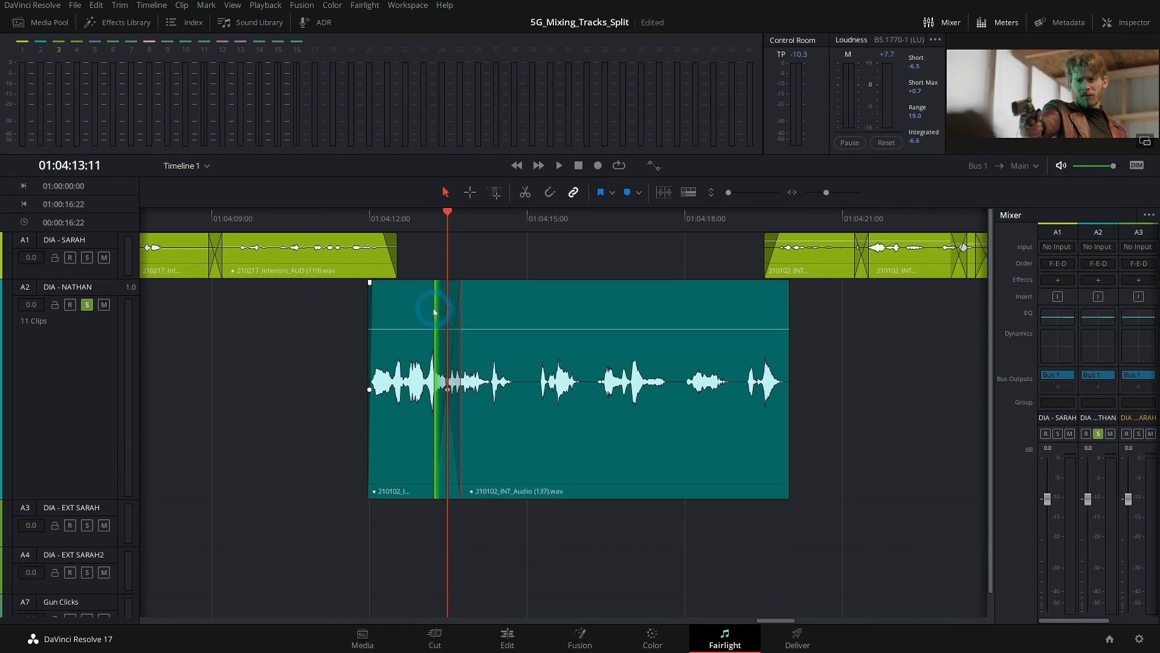
# Step: Raise the clip volume of the part after the 01:04:13:11 split, ease it back slightly, and replay the clip
pyautogui.moveTo(523, 328); pyautogui.dragTo(524, 325)
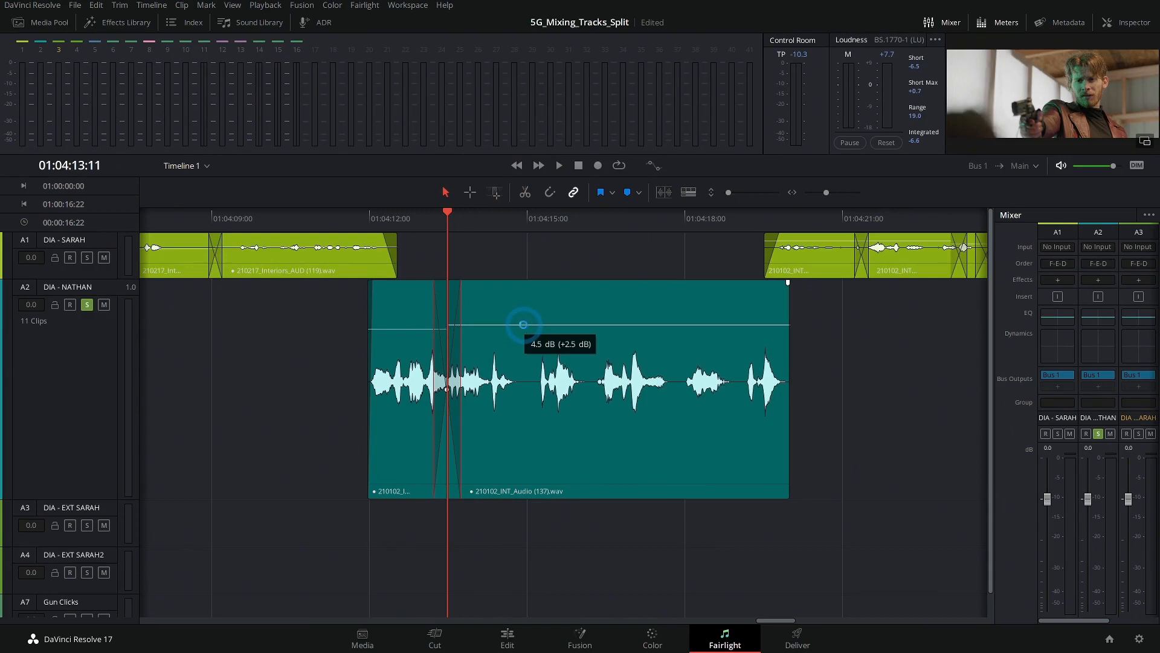
pyautogui.click(363, 218)
pyautogui.press('space')
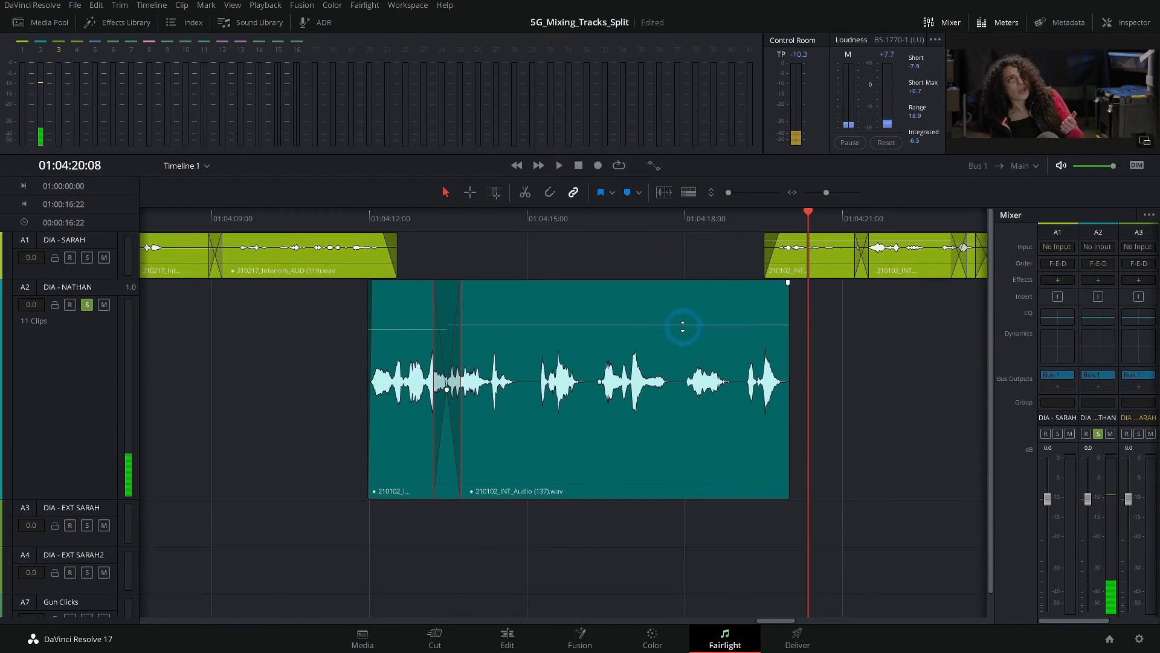
pyautogui.moveTo(682, 324); pyautogui.dragTo(683, 327)
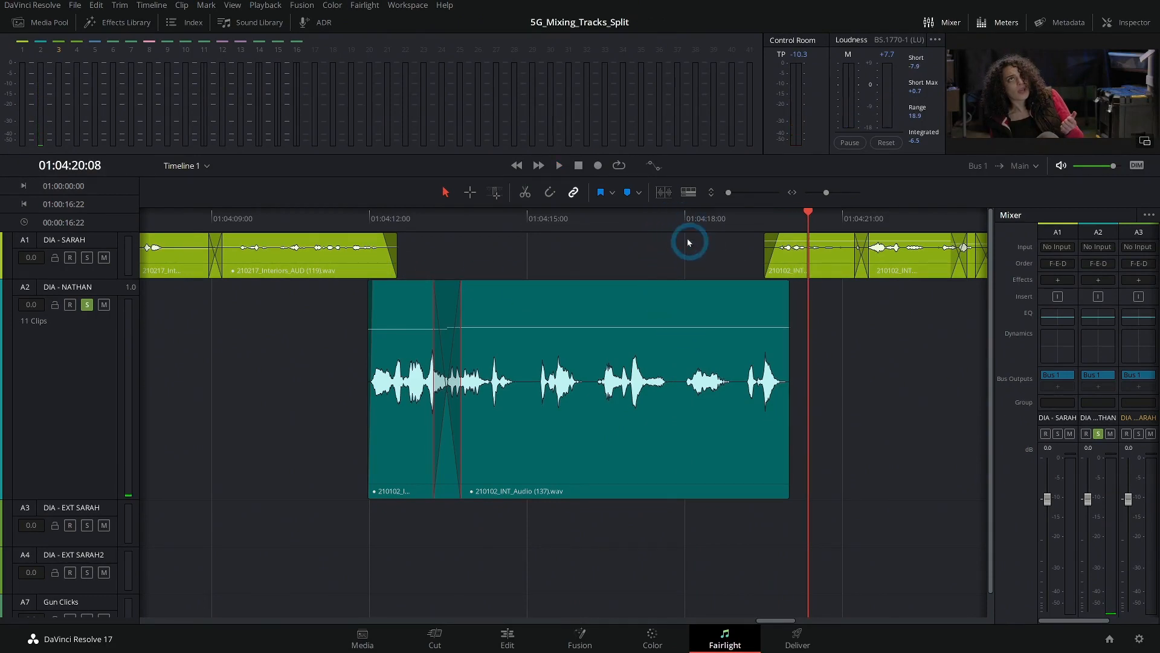
pyautogui.click(665, 220)
pyautogui.press('space')
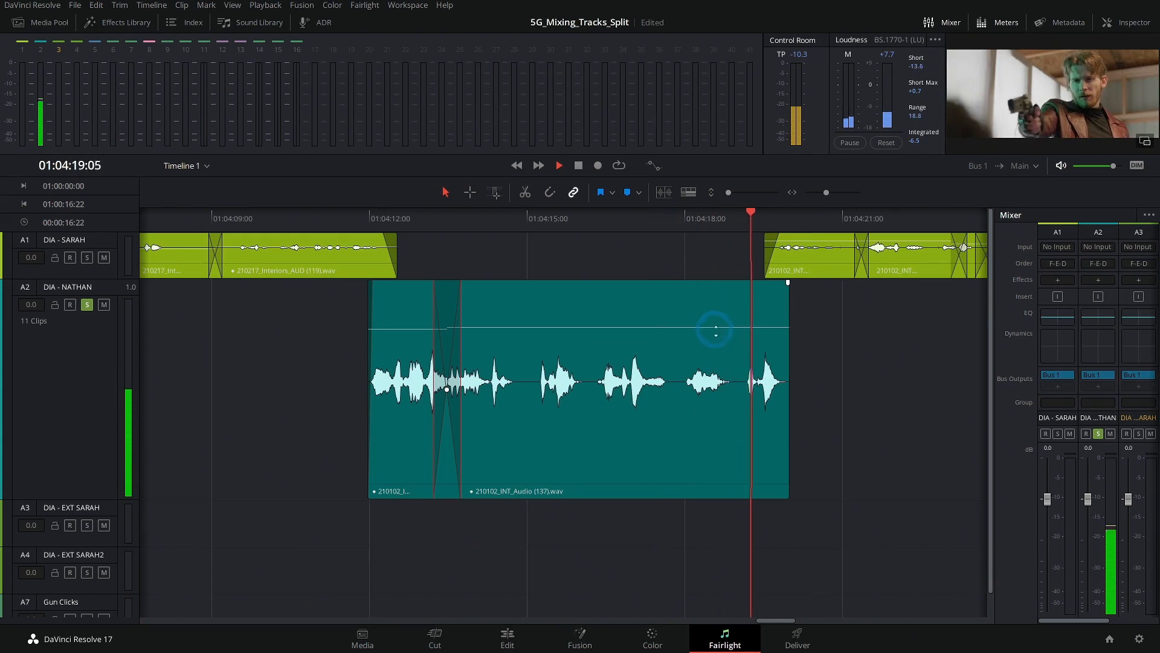
# Step: Split the A2 clip near 01:04:19 and at 01:04:17:20, and raise the clip volume of the piece between
pyautogui.click(737, 227)
pyautogui.moveTo(695, 228); pyautogui.dragTo(677, 225)
pyautogui.hotkey('ctrl', 'b')
pyautogui.moveTo(708, 327); pyautogui.dragTo(709, 324)
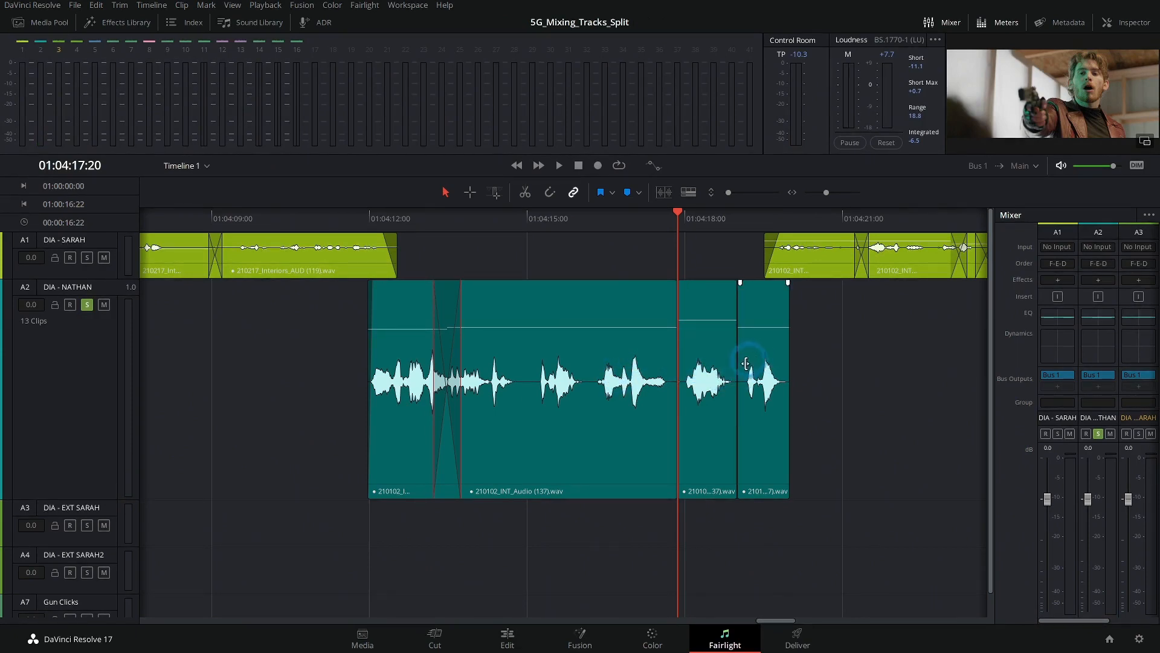
# Step: Add a 2-frame crossfade at the 01:04:17:20 split and a crossfade at the split near 01:04:19, then widen the first one
pyautogui.click(679, 318)
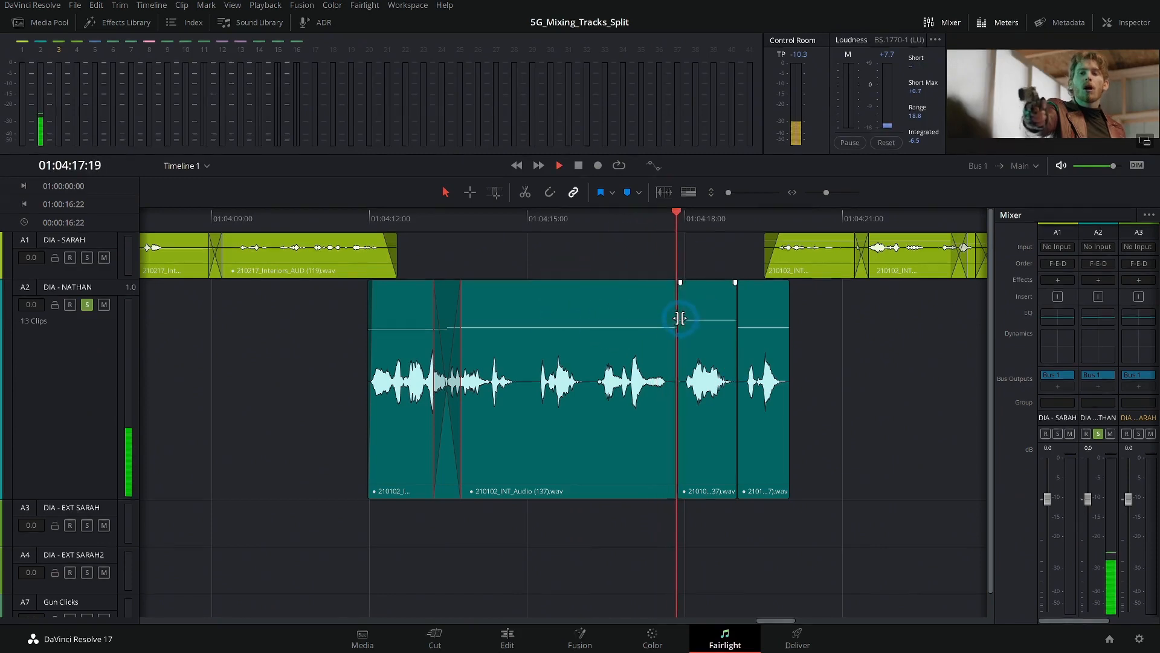
pyautogui.press('space')
pyautogui.rightClick(679, 316)
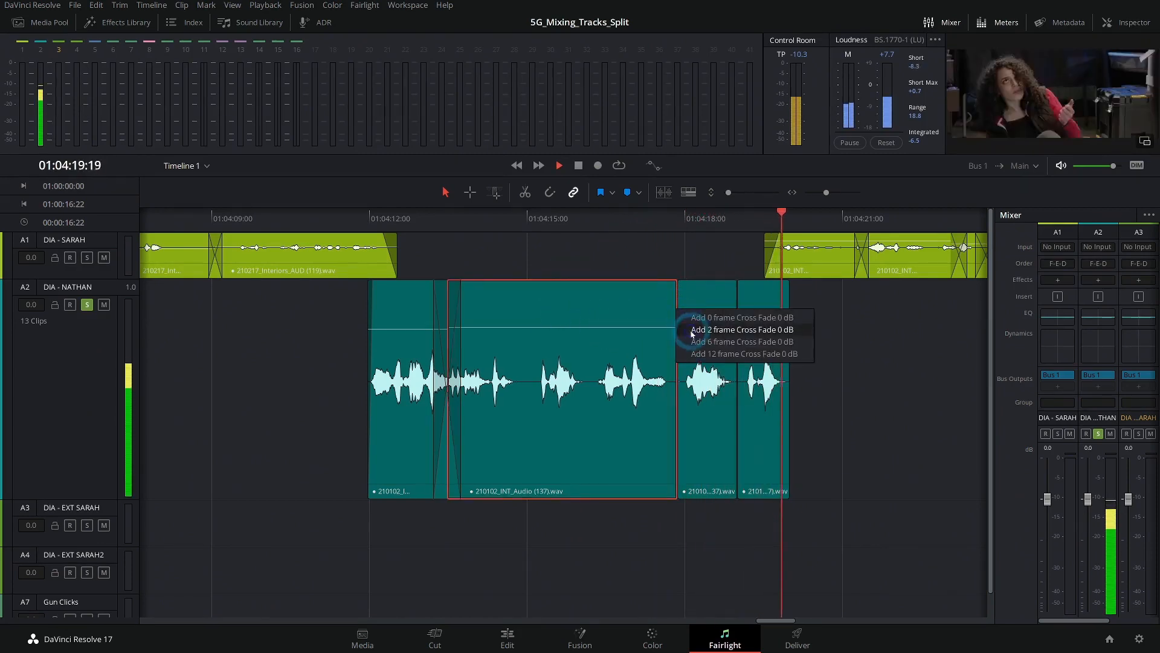
pyautogui.click(716, 330)
pyautogui.press('space')
pyautogui.rightClick(739, 302)
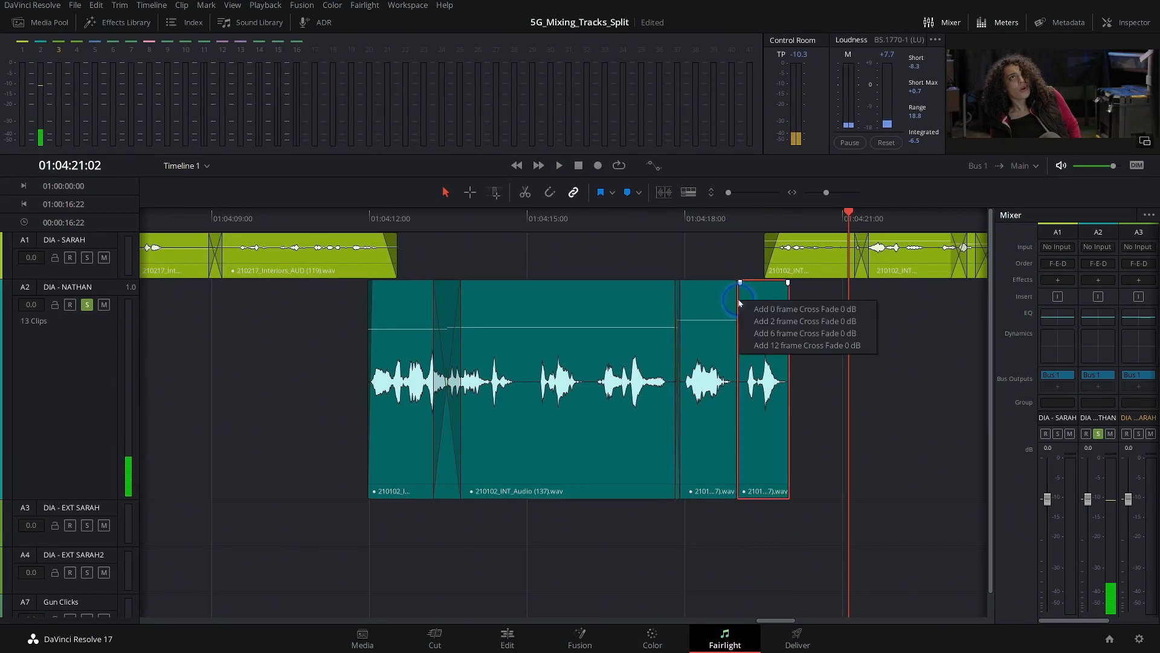
pyautogui.click(777, 327)
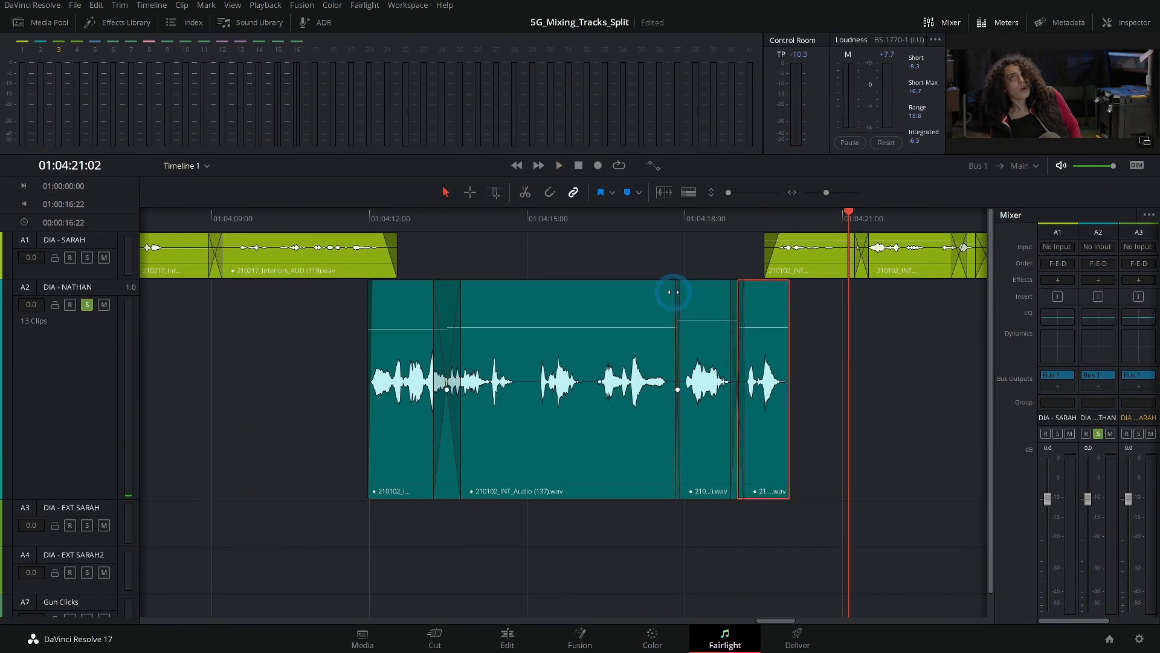
pyautogui.click(673, 293)
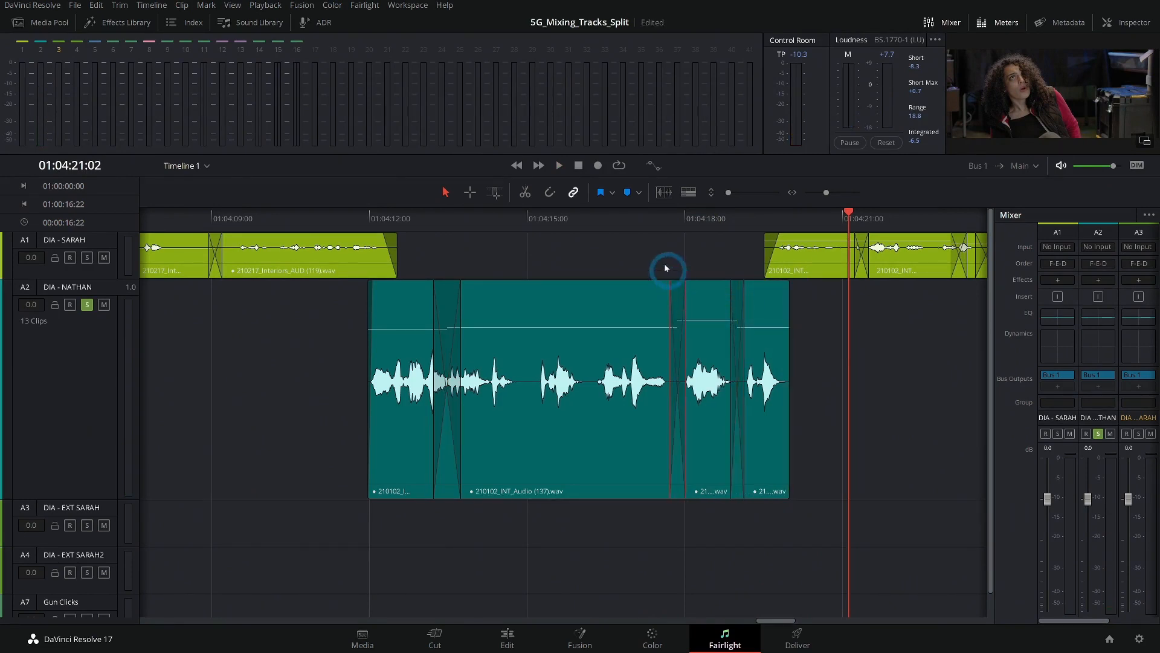
# Step: Replay the crossfaded A2 pieces near 01:04:18, and again from about 01:04:13, to compare their levels
pyautogui.click(649, 228)
pyautogui.press('space')
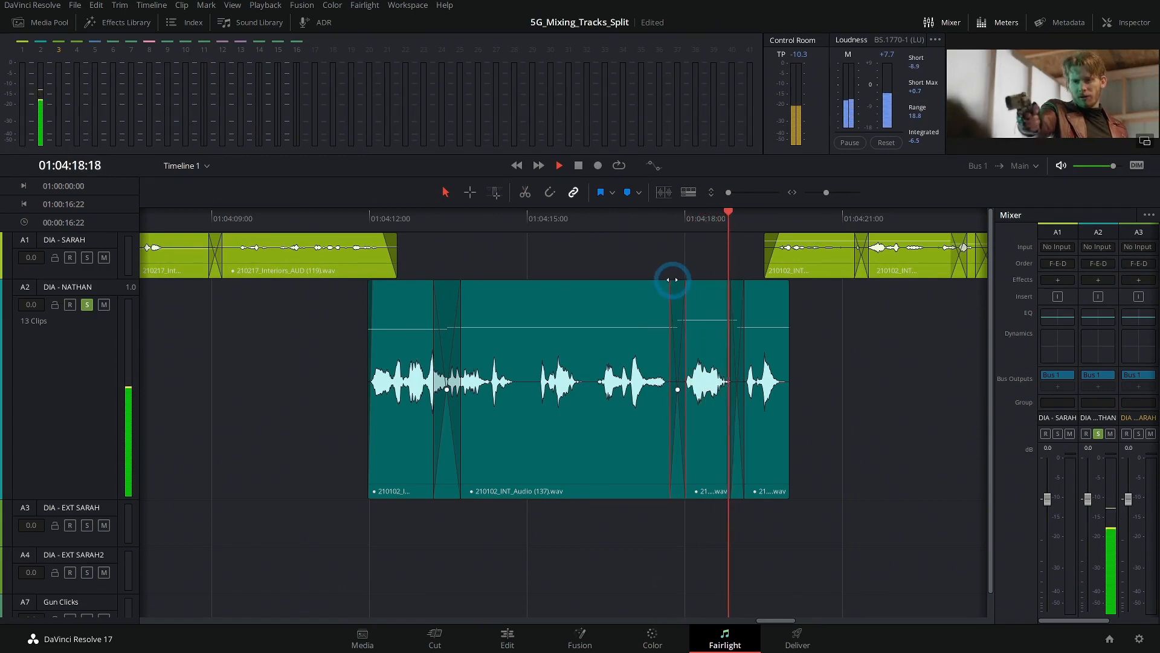
pyautogui.click(420, 218)
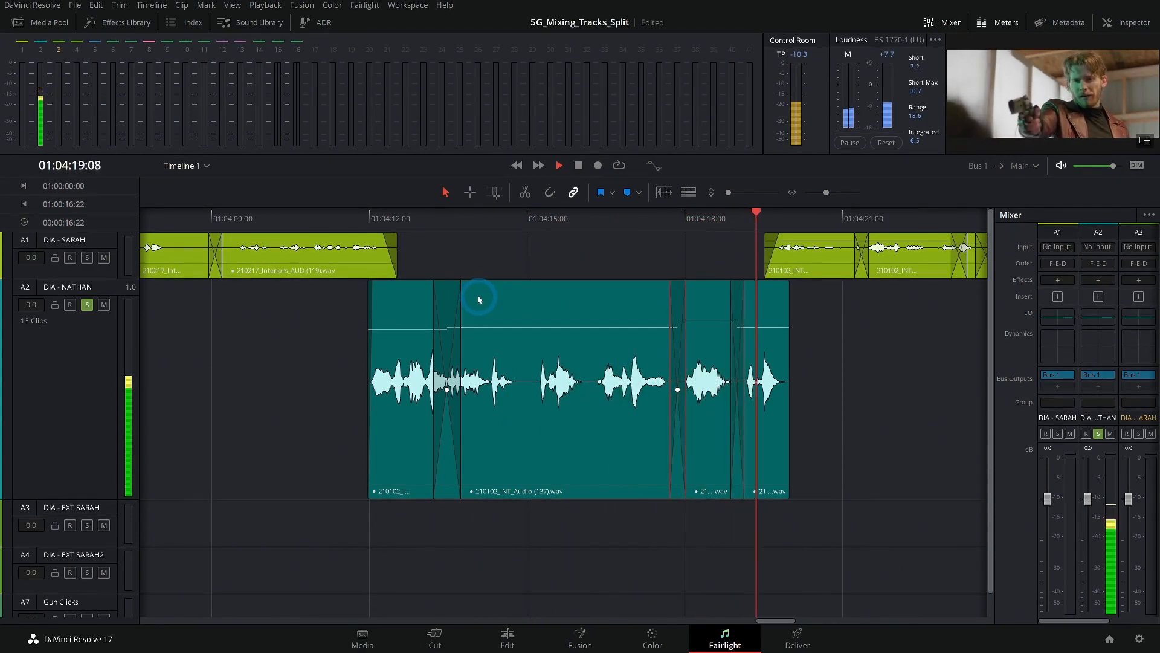
# Step: Play the next A2 clip from 01:04:29:11 to check its dialogue levels
pyautogui.hscroll(5, 863, 356)
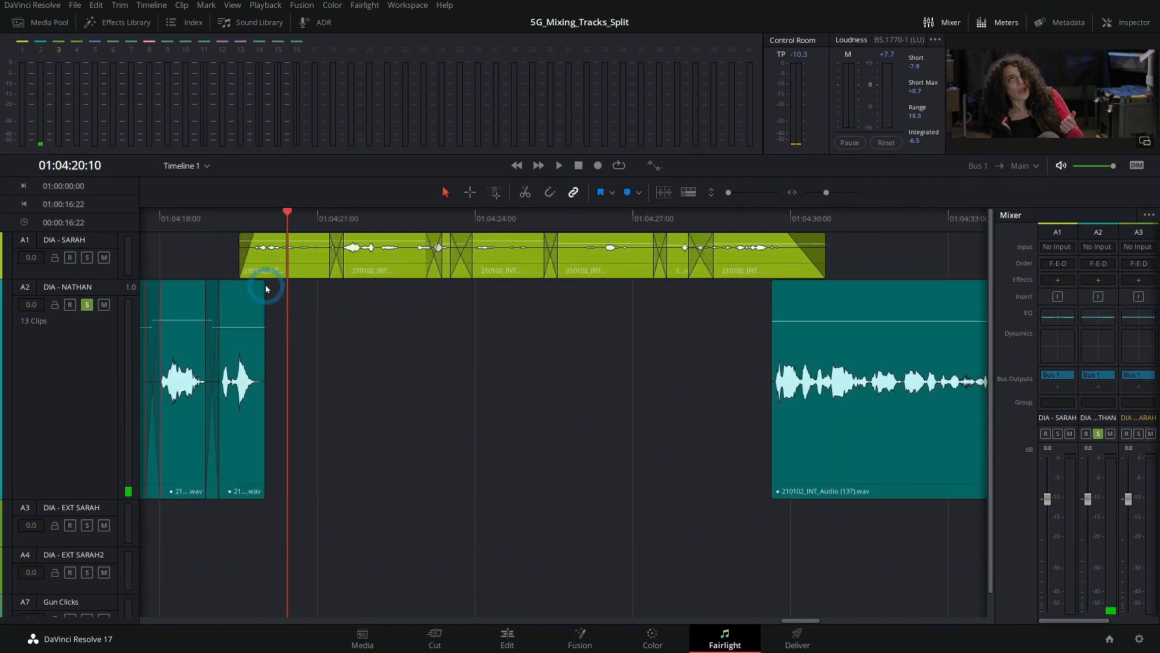
pyautogui.click(764, 216)
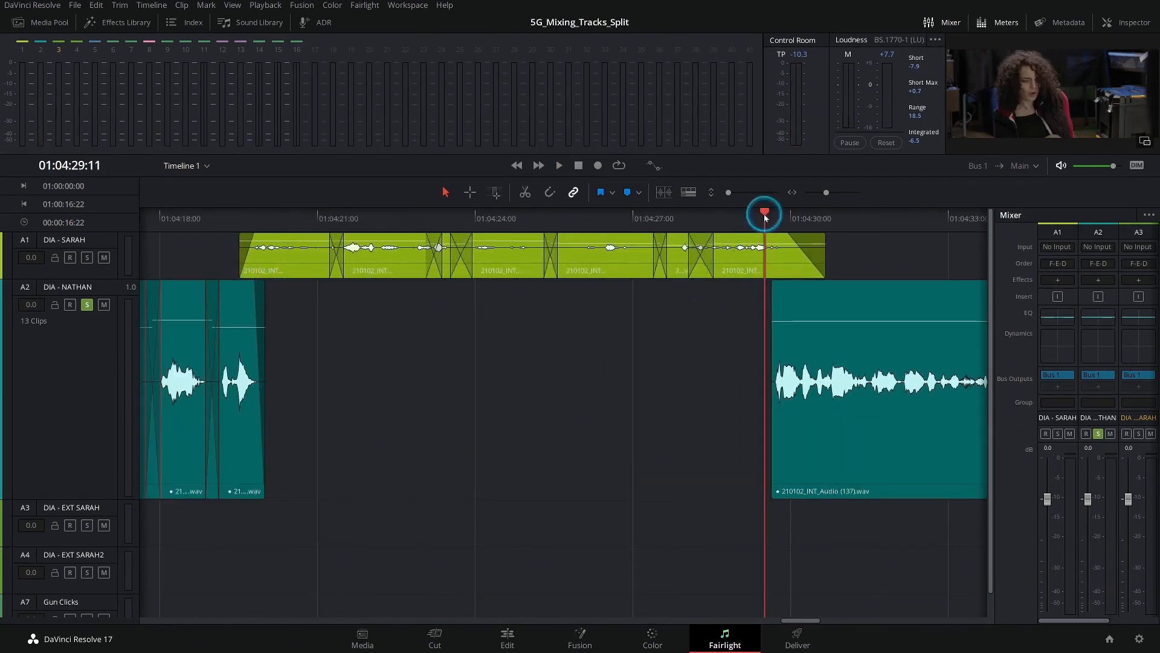
pyautogui.hscroll(5, 475, 320)
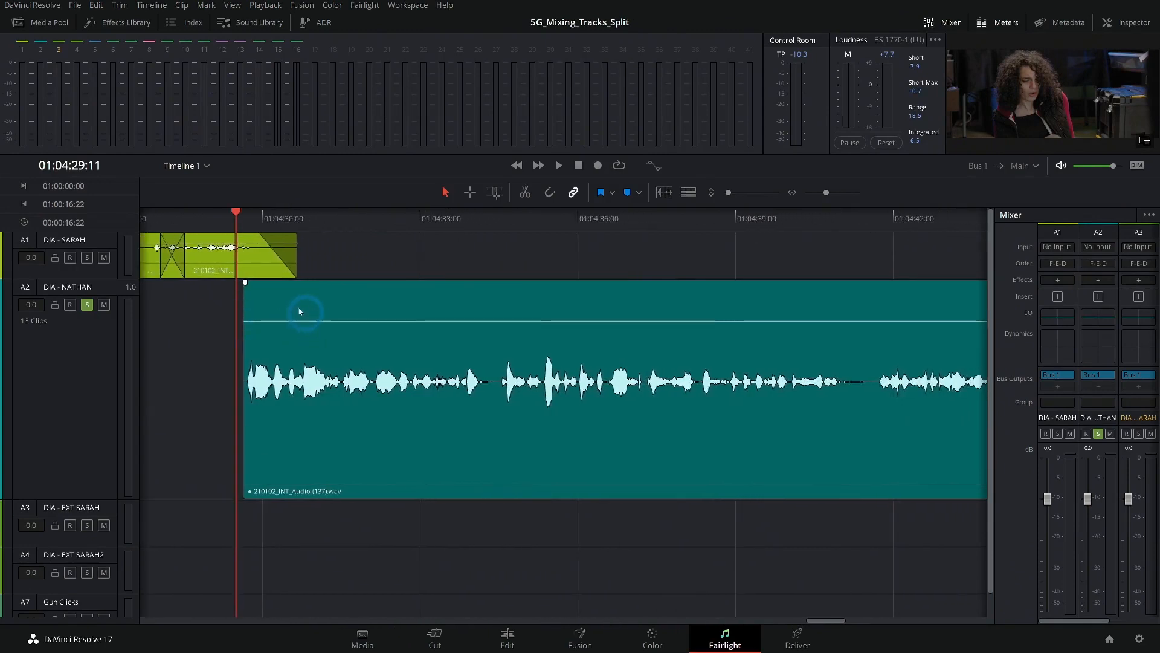
pyautogui.press('space')
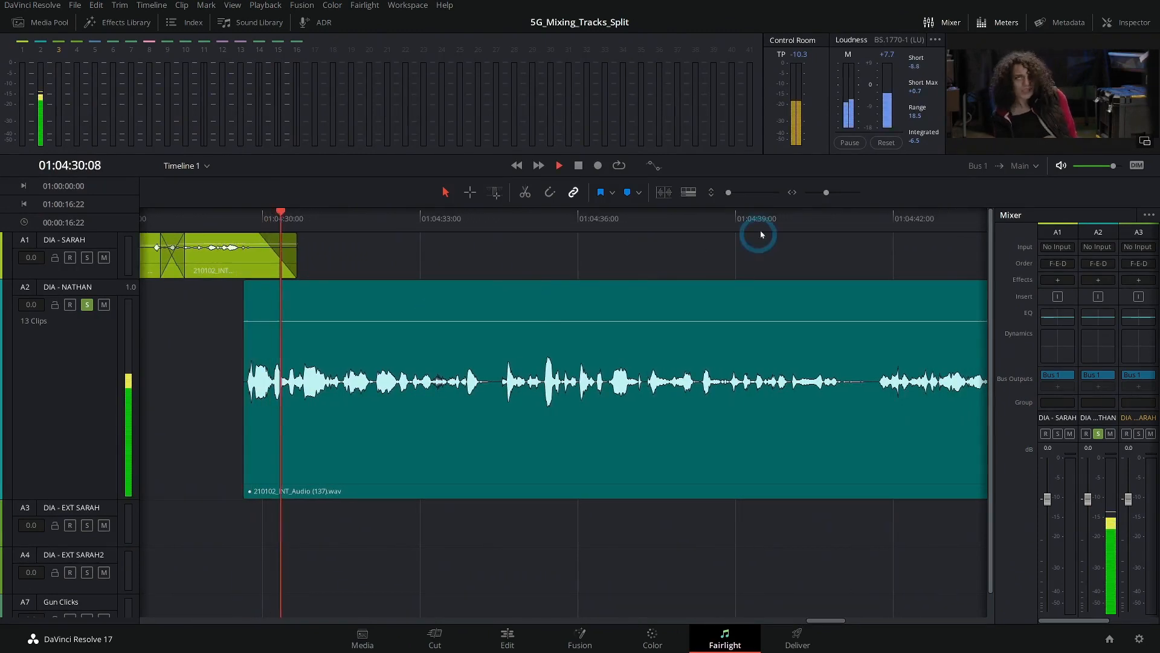
pyautogui.scroll(-2, 716, 257)
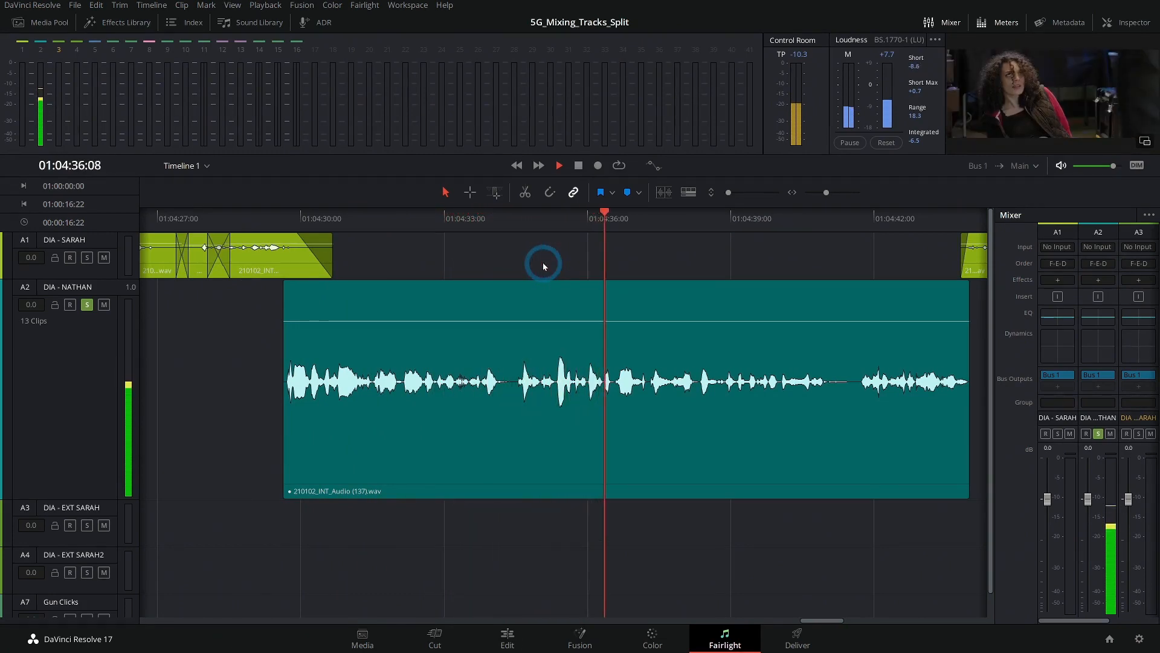
pyautogui.press('space')
# Step: Split this A2 clip at 01:04:35:08, raise the first part's clip volume, and replay it from its start
pyautogui.moveTo(571, 219); pyautogui.dragTo(556, 220)
pyautogui.click(579, 285)
pyautogui.hotkey('ctrl', 'b')
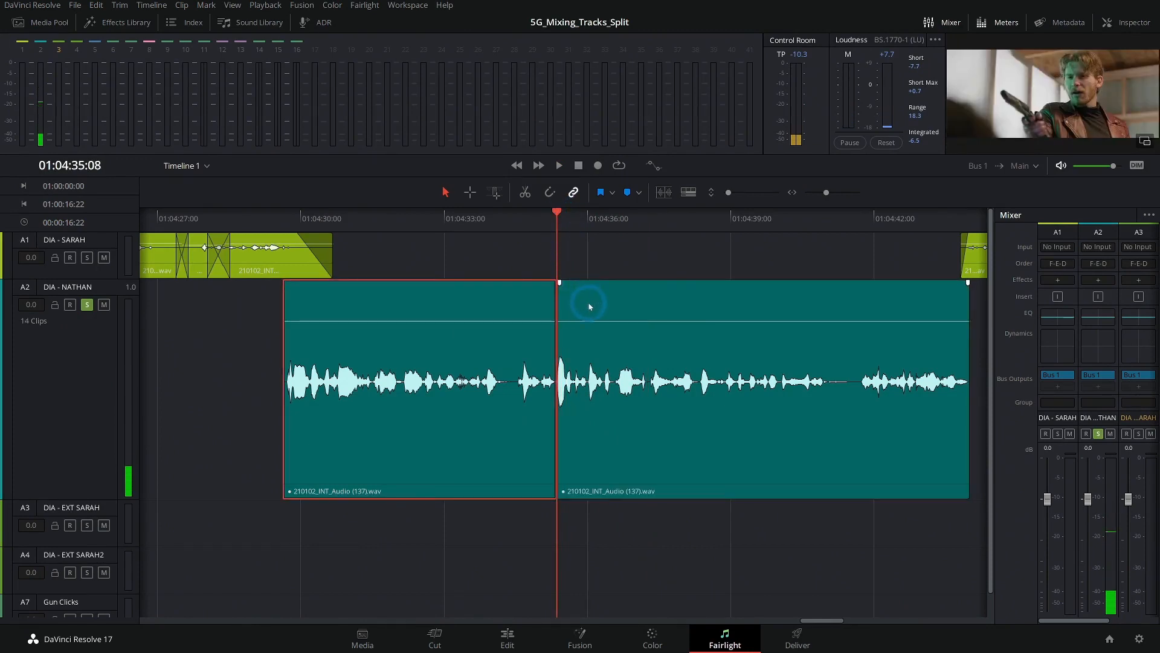
pyautogui.moveTo(502, 321); pyautogui.dragTo(503, 315)
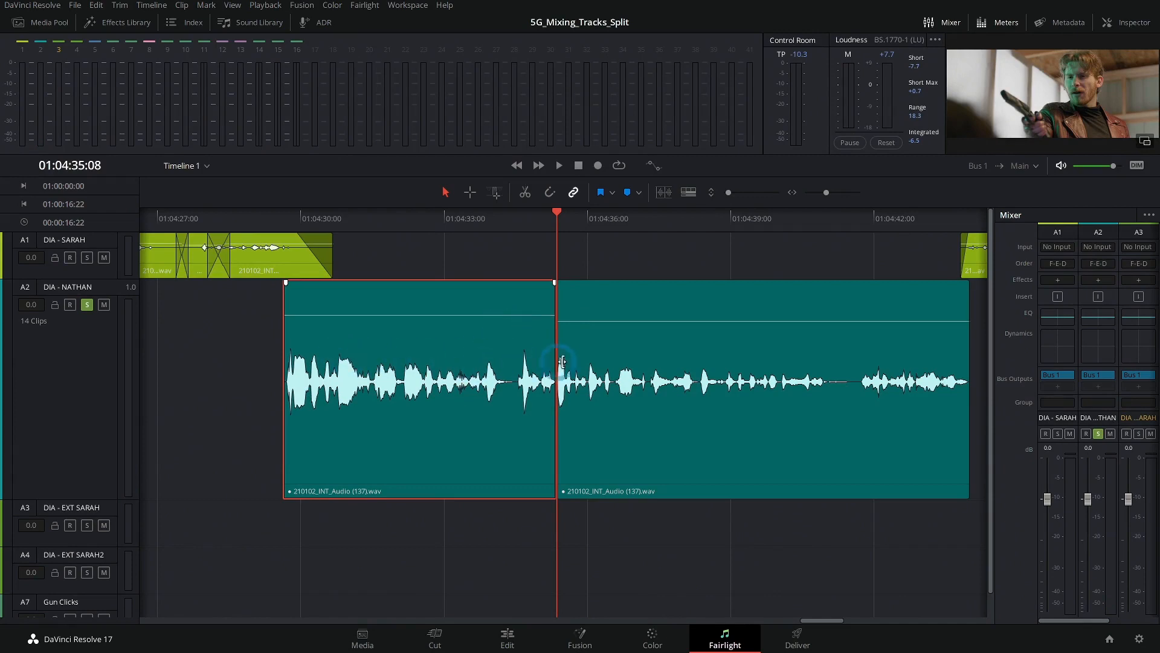
pyautogui.press('Up')
pyautogui.press('space')
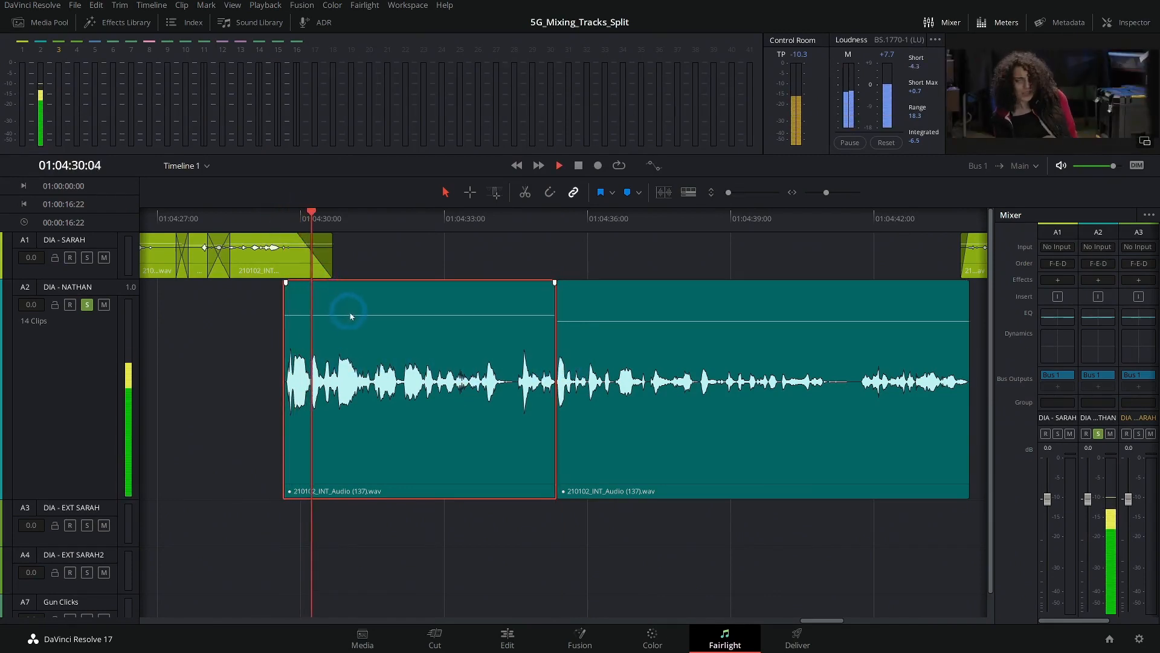
# Step: Split the first part again at 01:04:31:10 and lower the clip volume of the opening piece slightly
pyautogui.click(374, 232)
pyautogui.moveTo(373, 234); pyautogui.dragTo(369, 233)
pyautogui.hotkey('ctrl', 'b')
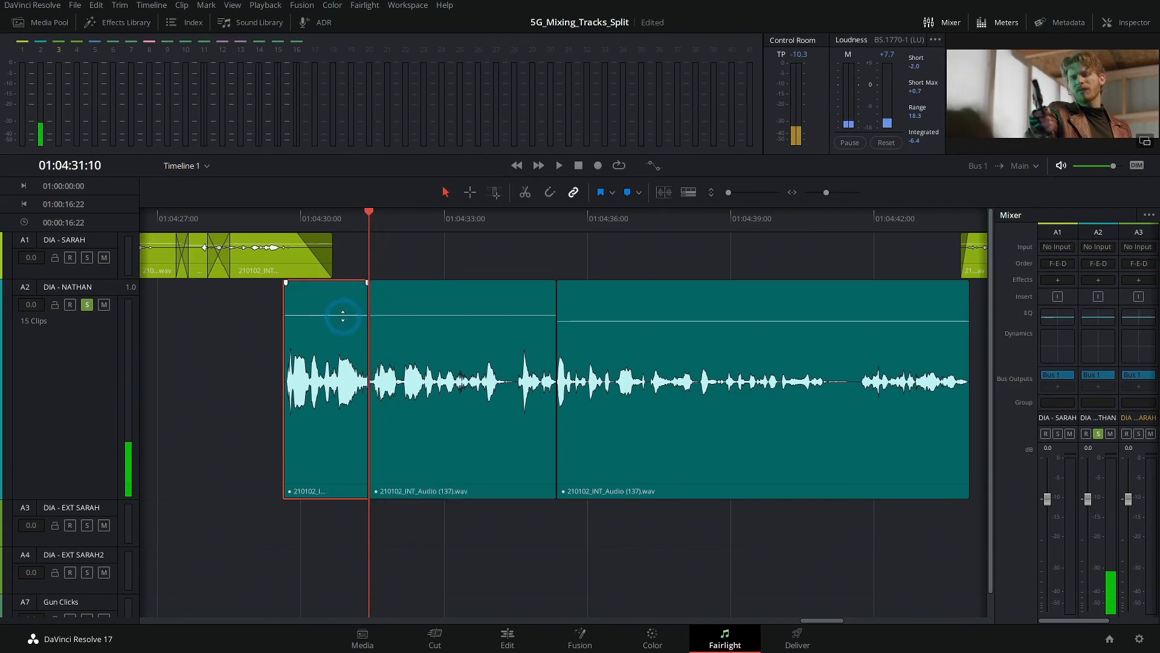
pyautogui.moveTo(342, 315); pyautogui.dragTo(343, 318)
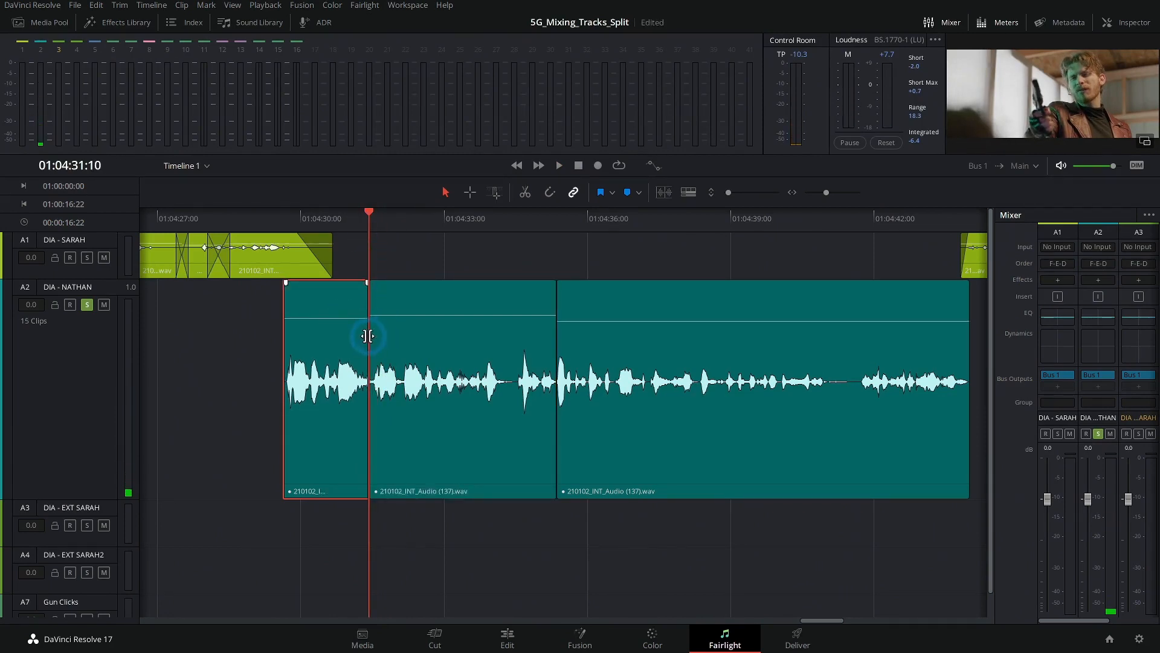
# Step: Add crossfades at the 01:04:31:10 and 01:04:35:08 splits on A2 and replay the clips from before their start
pyautogui.click(387, 368)
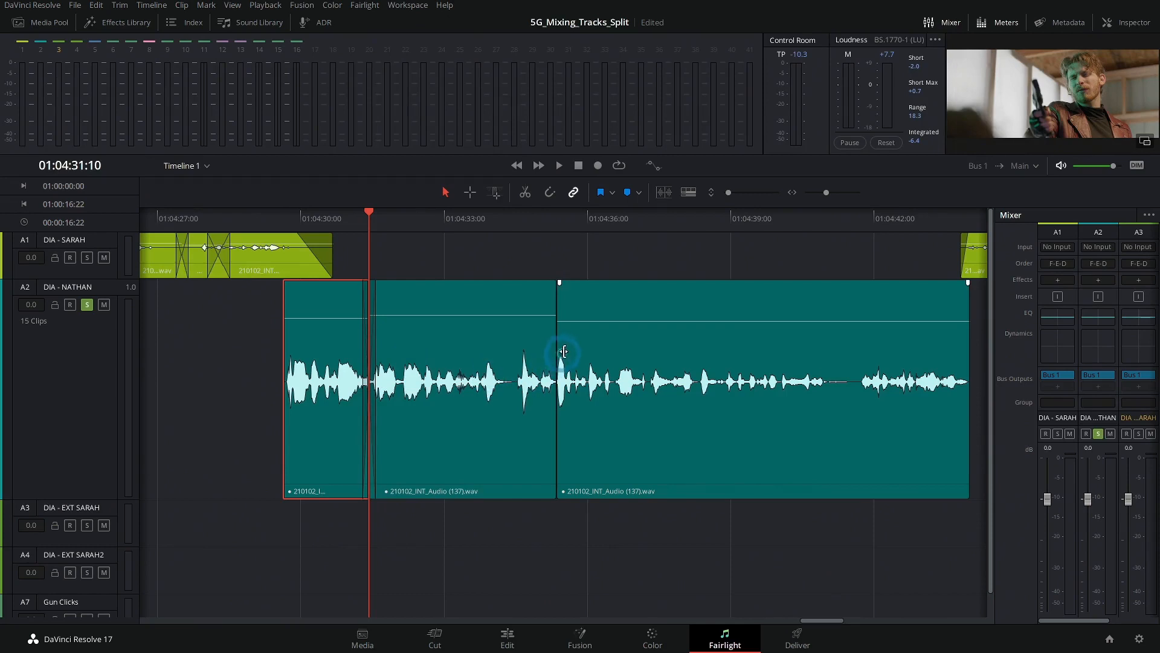
pyautogui.moveTo(556, 344); pyautogui.dragTo(563, 343)
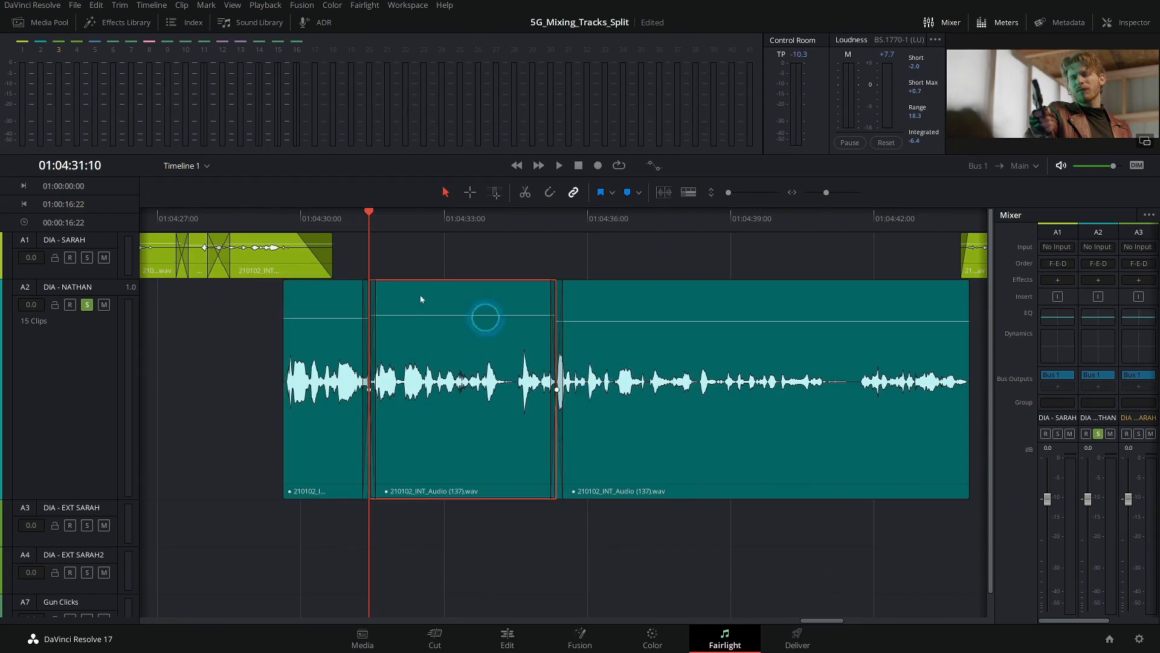
pyautogui.click(277, 222)
pyautogui.press('space')
pyautogui.click(273, 220)
pyautogui.press('space')
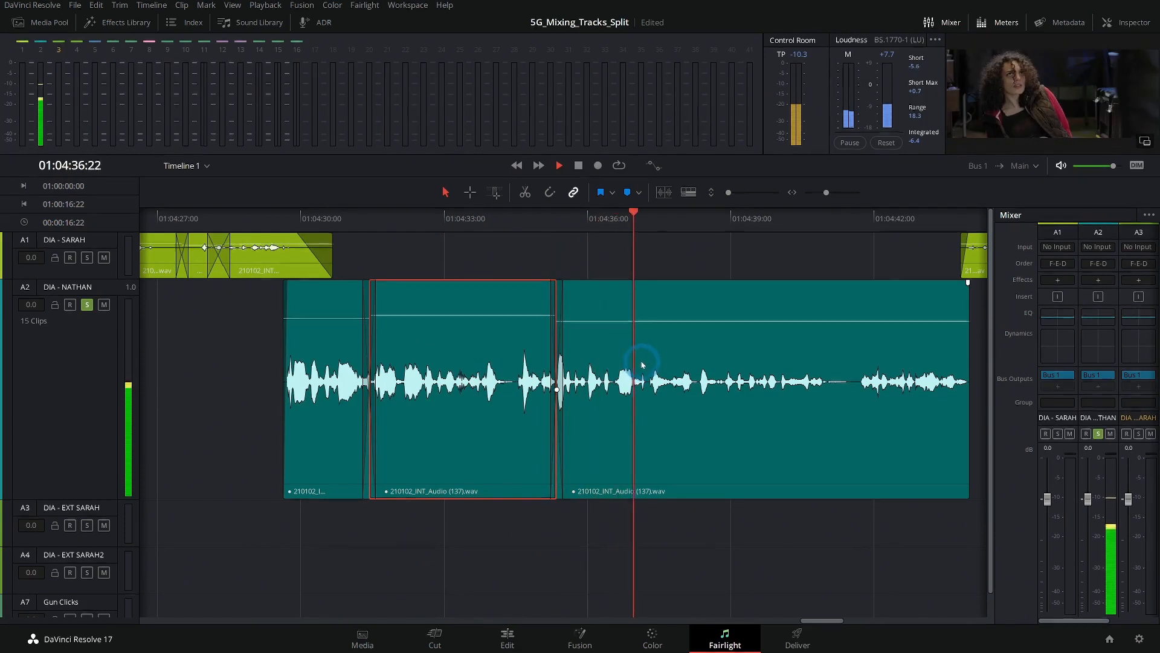
pyautogui.press('space')
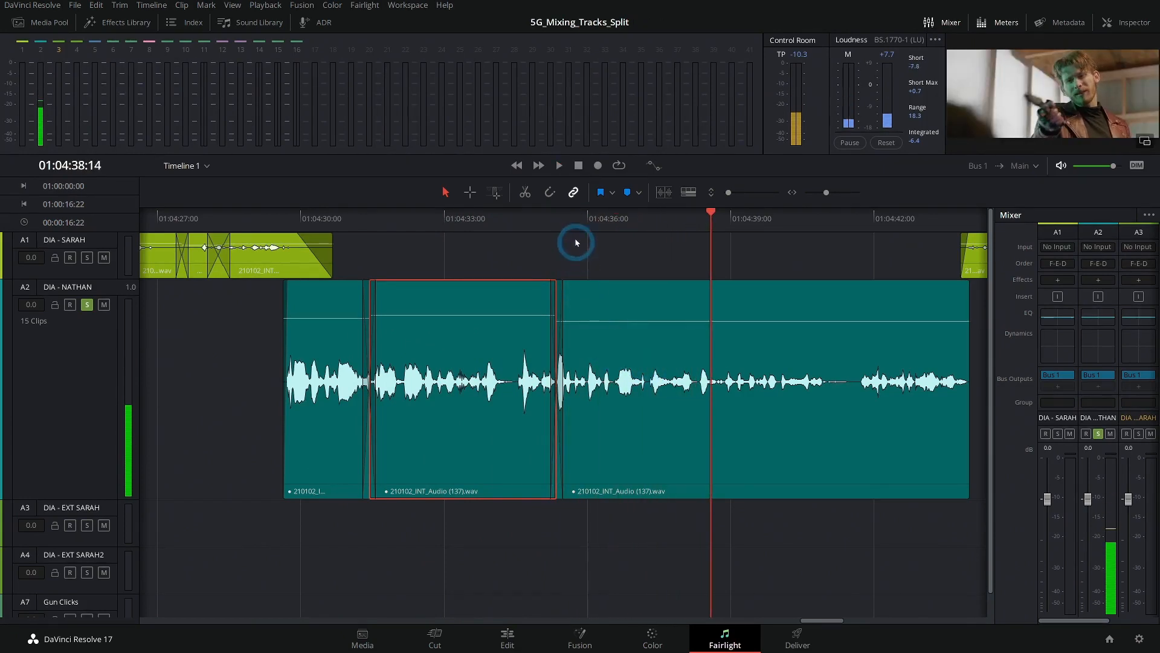
# Step: Try splitting the last A2 part at 01:04:35:16 and adding a crossfade at the new split
pyautogui.click(575, 226)
pyautogui.click(584, 301)
pyautogui.hotkey('ctrl', 'b')
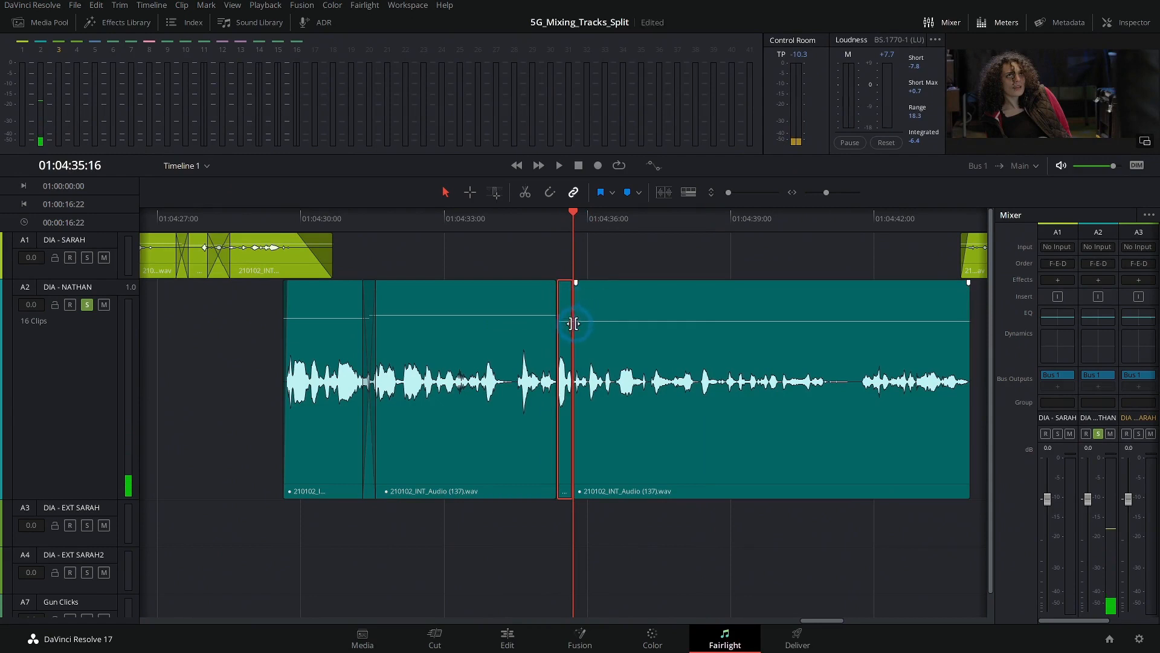
pyautogui.rightClick(574, 312)
pyautogui.click(592, 343)
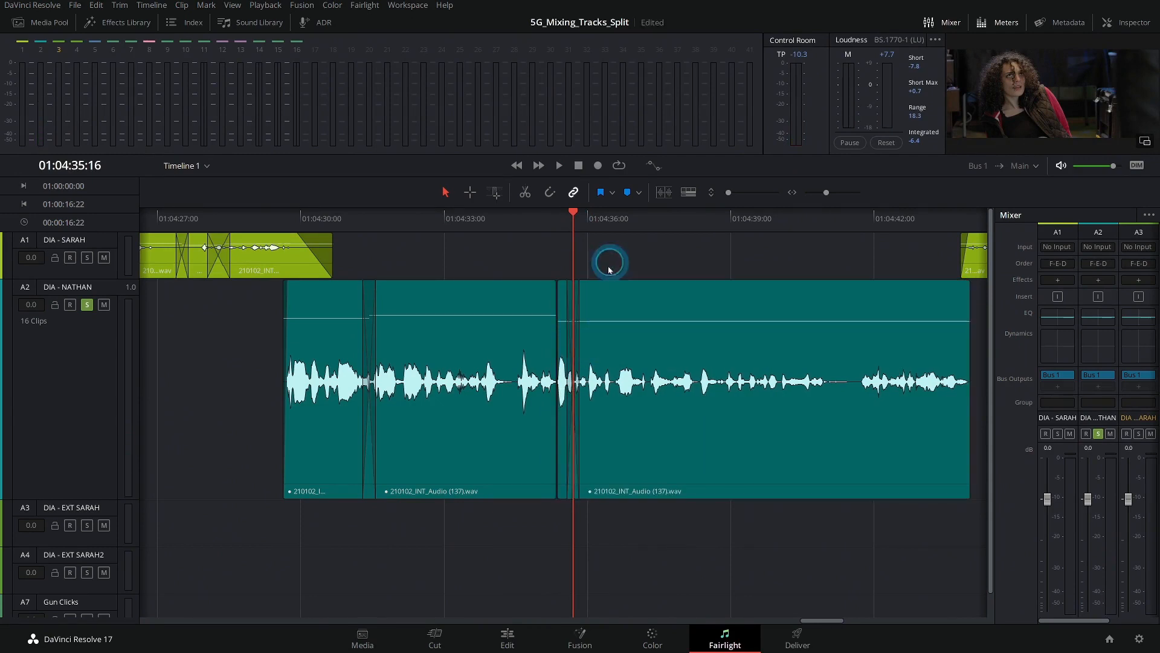
# Step: Undo the split and crossfade at 01:04:35:16, restoring the crossfade at 01:04:35:08
pyautogui.scroll(6, 565, 318)
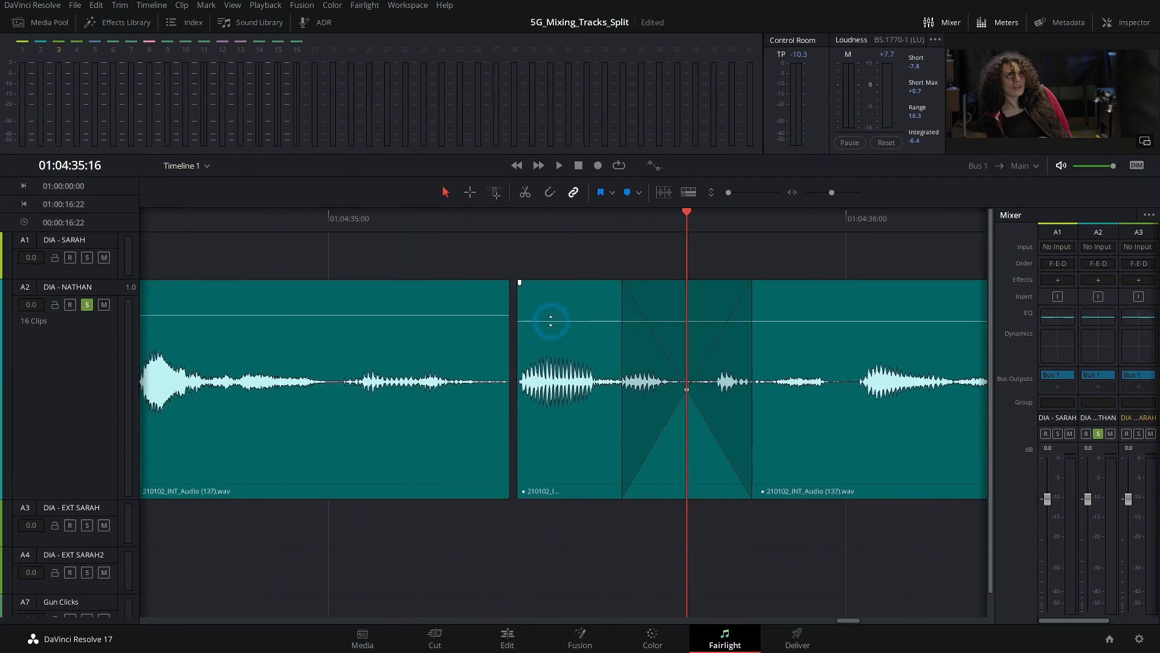
pyautogui.hotkey('ctrl', 'z')
pyautogui.hotkey('ctrl', 'z')
pyautogui.hotkey('ctrl', 'z')
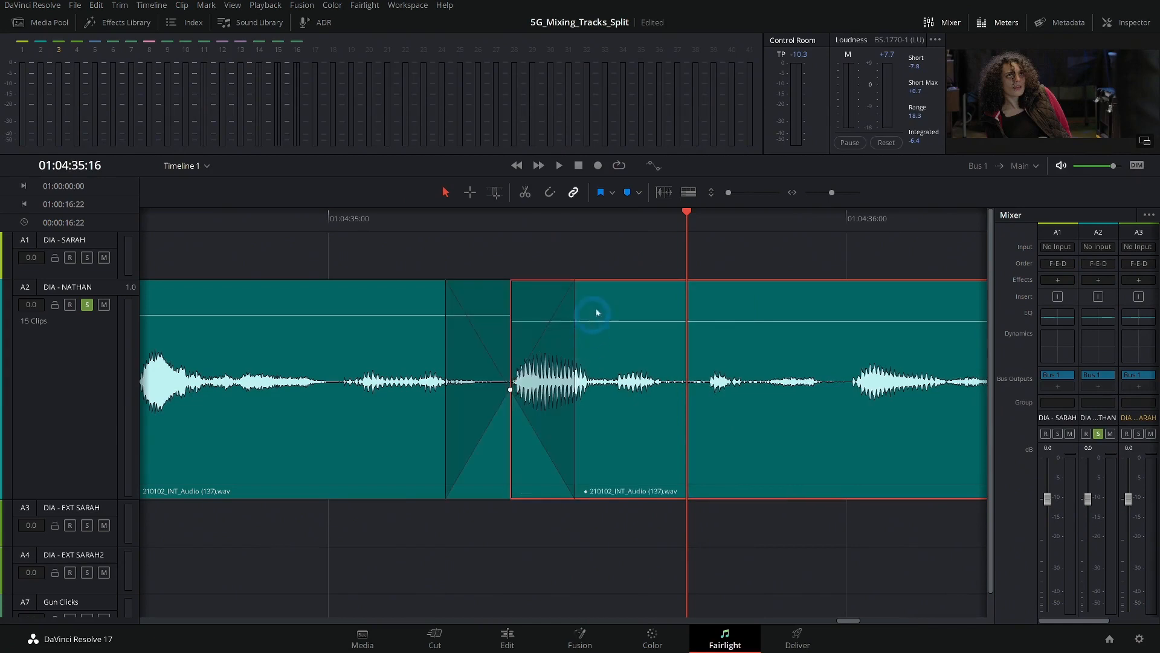
# Step: Split the last part of the A2 clip at 01:04:35:16 and add a 6-frame crossfade at the new split
pyautogui.hotkey('ctrl', 'b')
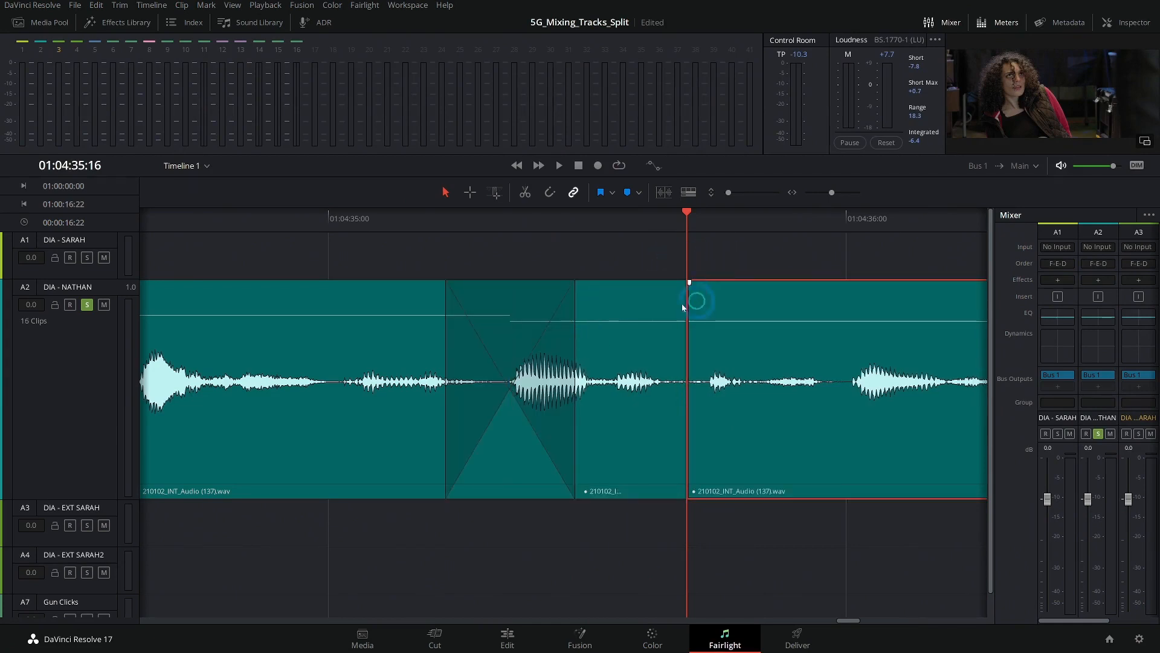
pyautogui.rightClick(685, 307)
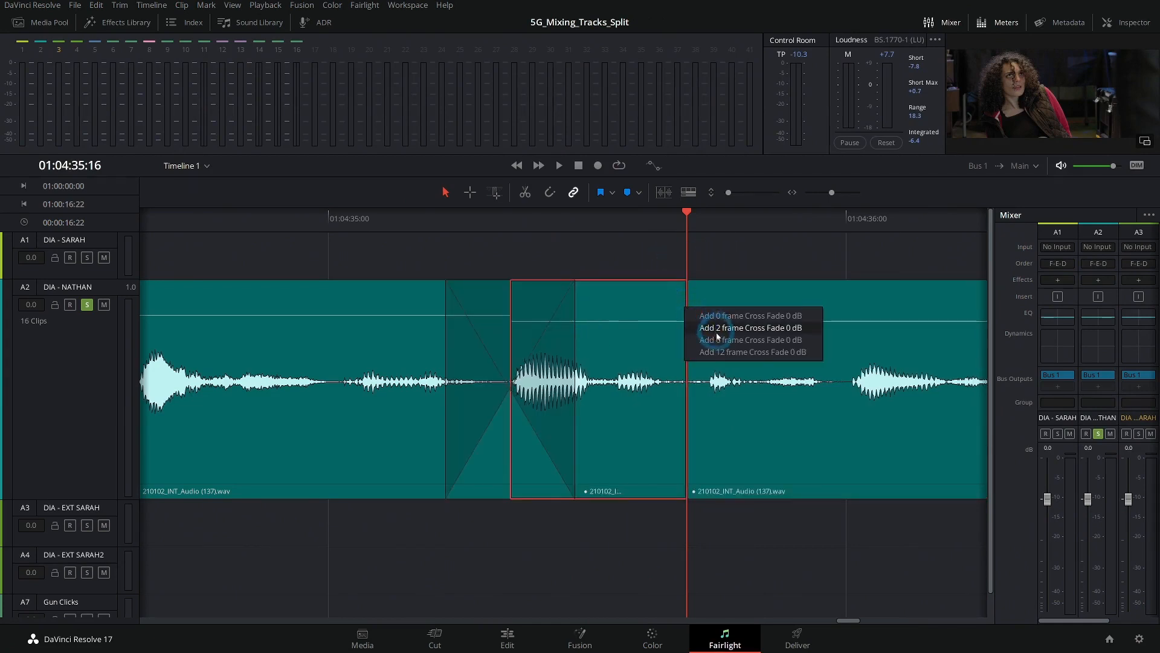
pyautogui.click(718, 341)
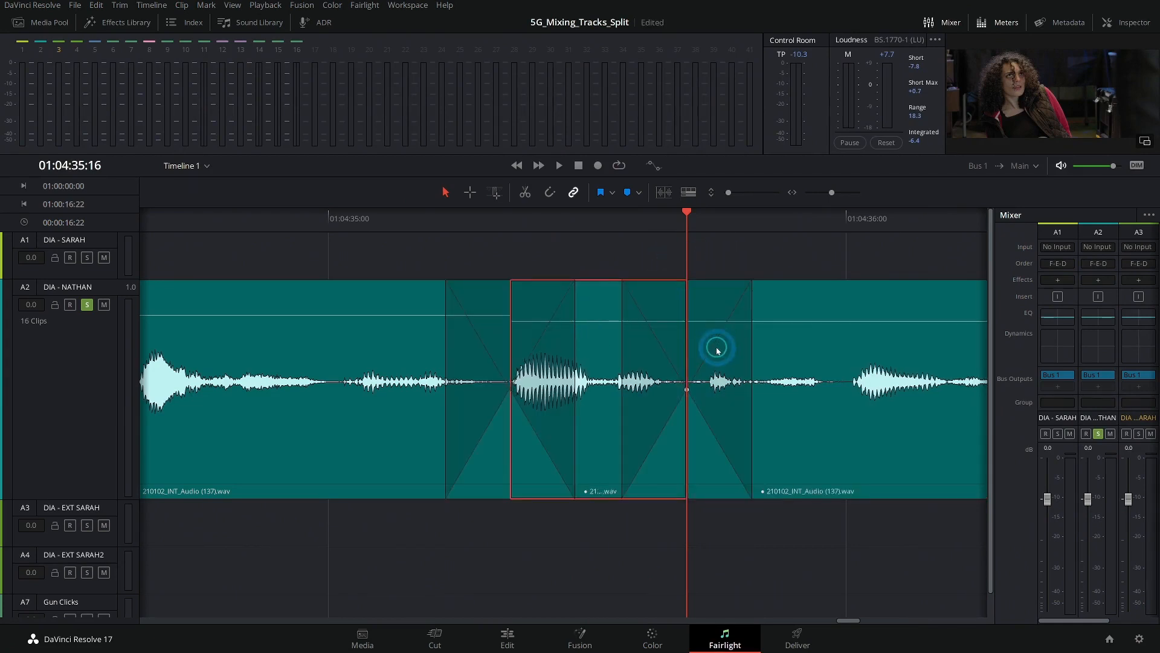
# Step: Raise the clip volume of the A2 part after 01:04:35:16 slightly and play it through
pyautogui.moveTo(770, 322); pyautogui.dragTo(770, 317)
pyautogui.scroll(-1, 765, 341)
pyautogui.scroll(-1, 757, 340)
pyautogui.scroll(-5, 754, 340)
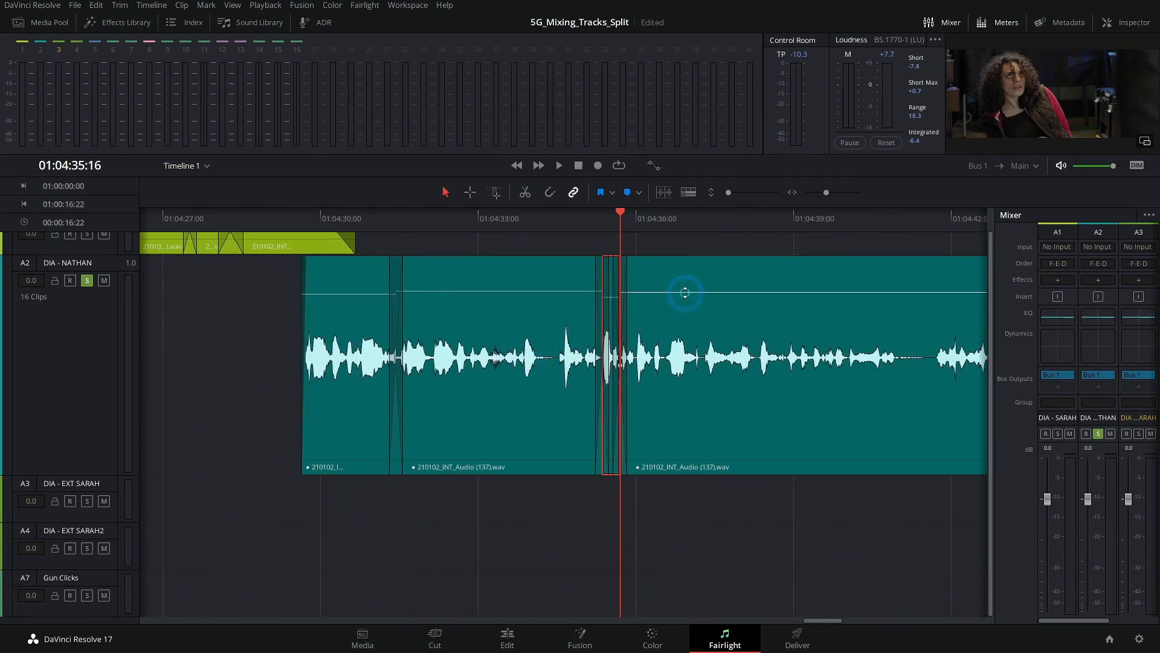
pyautogui.moveTo(685, 292); pyautogui.dragTo(687, 291)
pyautogui.press('space')
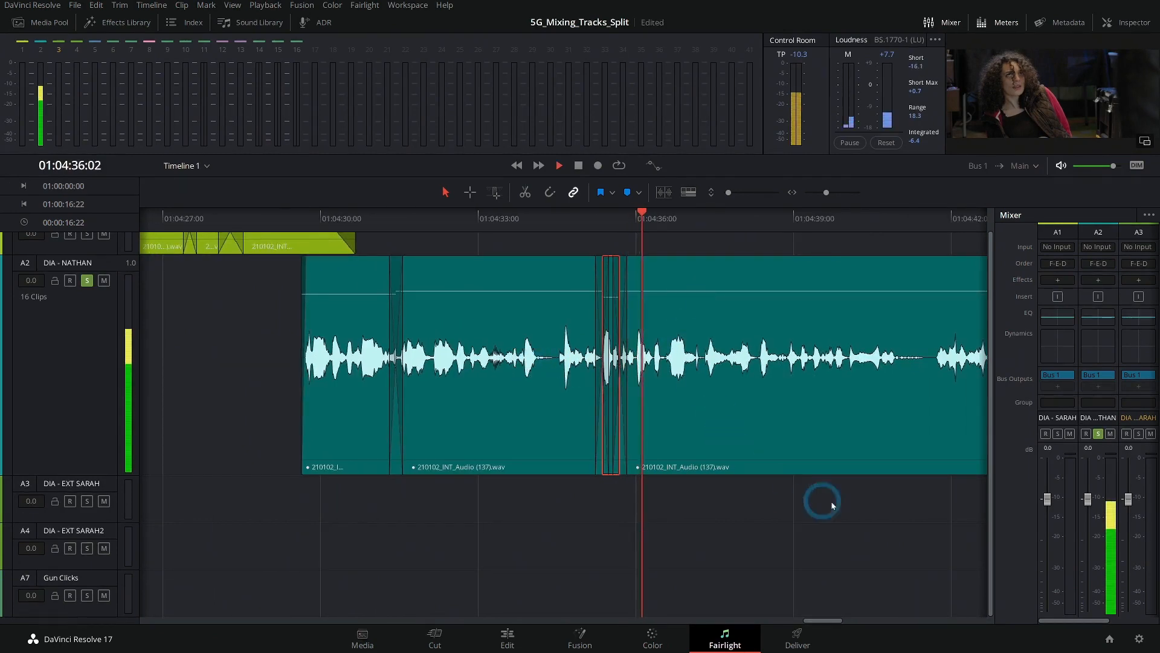
pyautogui.hscroll(2, 668, 495)
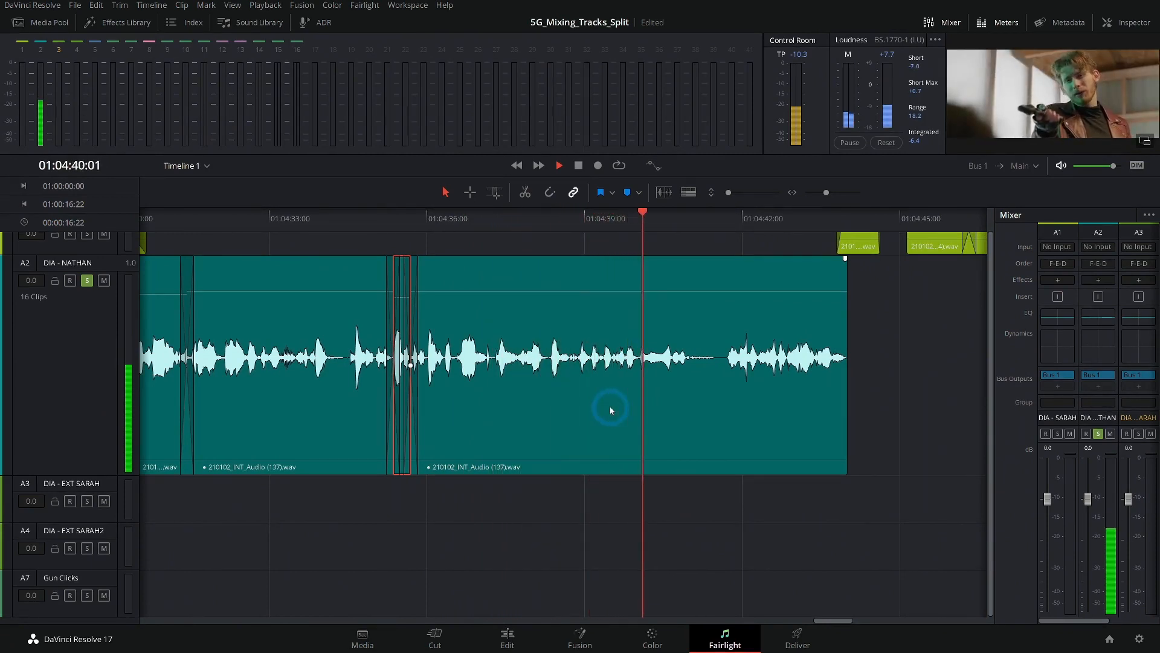
# Step: Split the last A2 part just after 01:04:38:00 and raise the clip volume of the piece after the split
pyautogui.moveTo(571, 225); pyautogui.dragTo(548, 228)
pyautogui.click(570, 278)
pyautogui.hotkey('ctrl', '\\')
pyautogui.moveTo(582, 294); pyautogui.dragTo(585, 290)
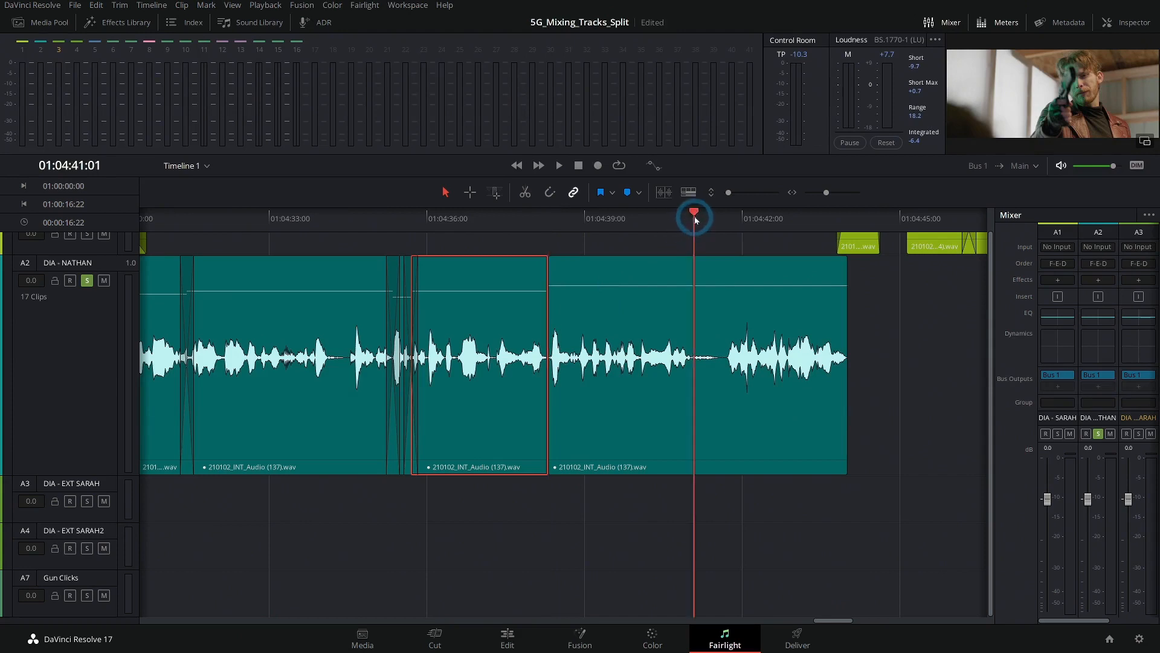
# Step: Split the A2 clip at 01:04:41:16 and lower the final piece's clip volume to about 11.9 dB
pyautogui.moveTo(695, 221); pyautogui.dragTo(727, 224)
pyautogui.click(751, 300)
pyautogui.moveTo(753, 288); pyautogui.dragTo(752, 291)
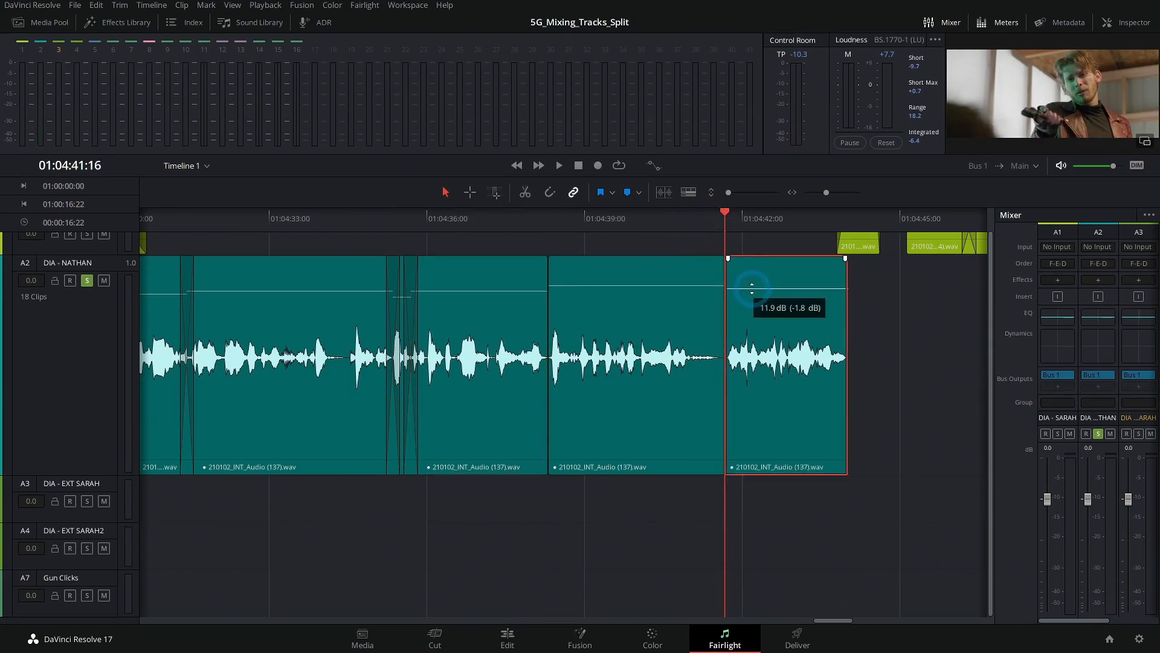
# Step: Add crossfades at the last two A2 splits and replay the clips from about 01:04:36:00
pyautogui.rightClick(726, 313)
pyautogui.click(763, 335)
pyautogui.rightClick(550, 318)
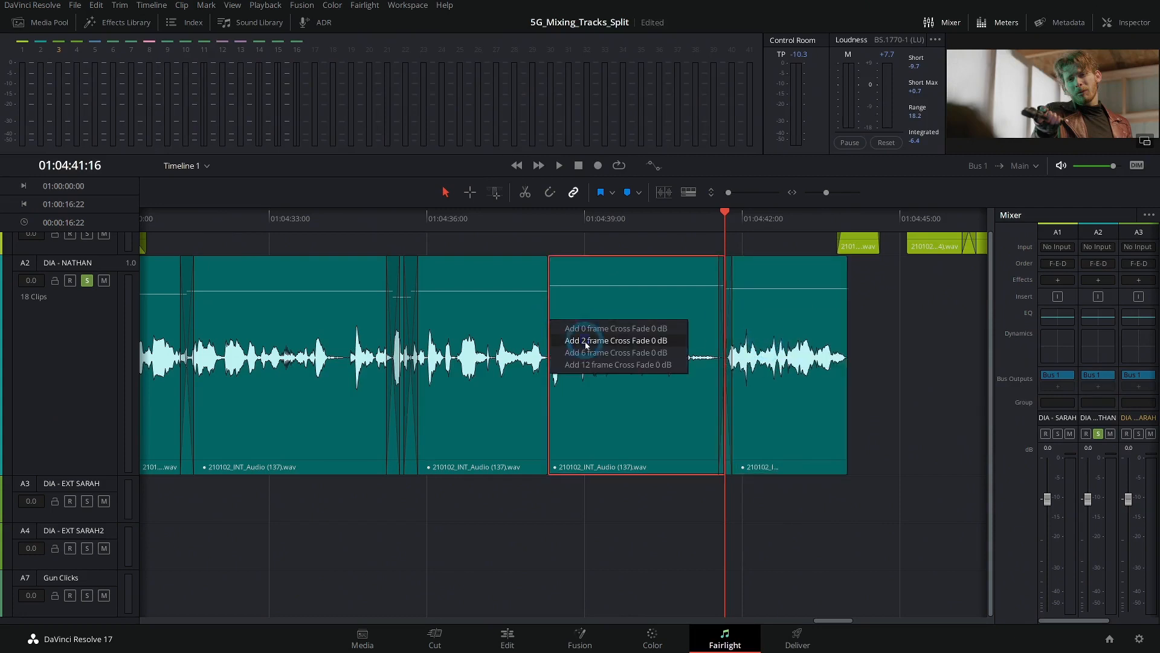
pyautogui.click(586, 342)
pyautogui.click(435, 218)
pyautogui.press('space')
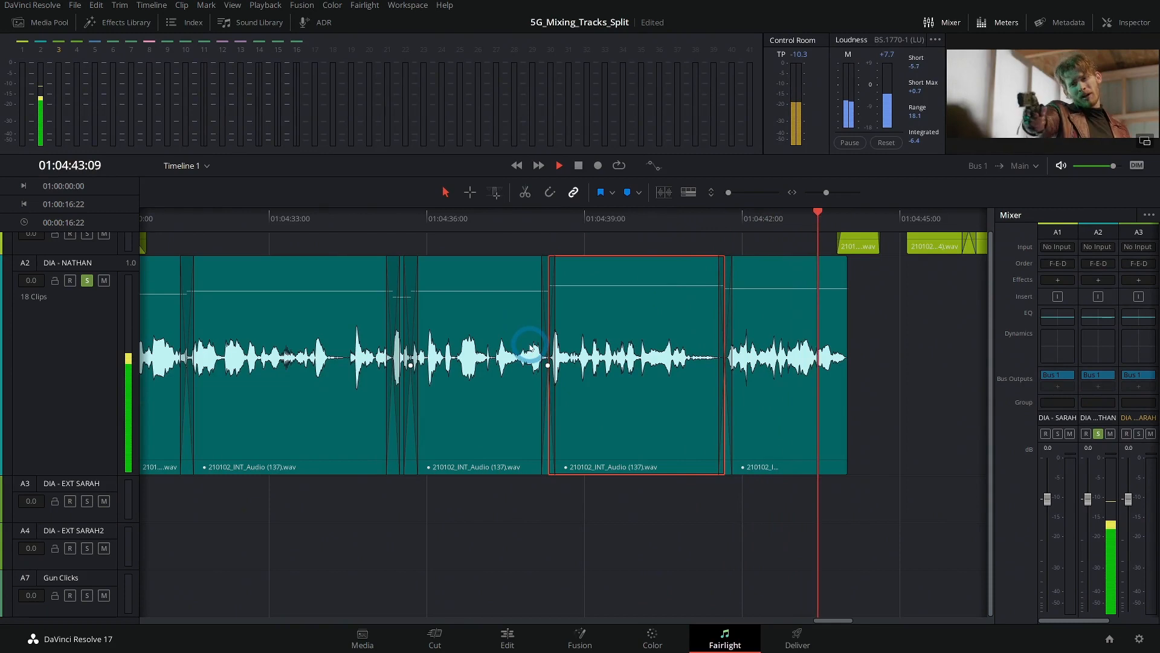
pyautogui.press('space')
# Step: Add a short fade-out to the A2 clip ending near 01:04:44:00, extend its end slightly and replay it
pyautogui.scroll(-2, 689, 353)
pyautogui.scroll(-2, 689, 353)
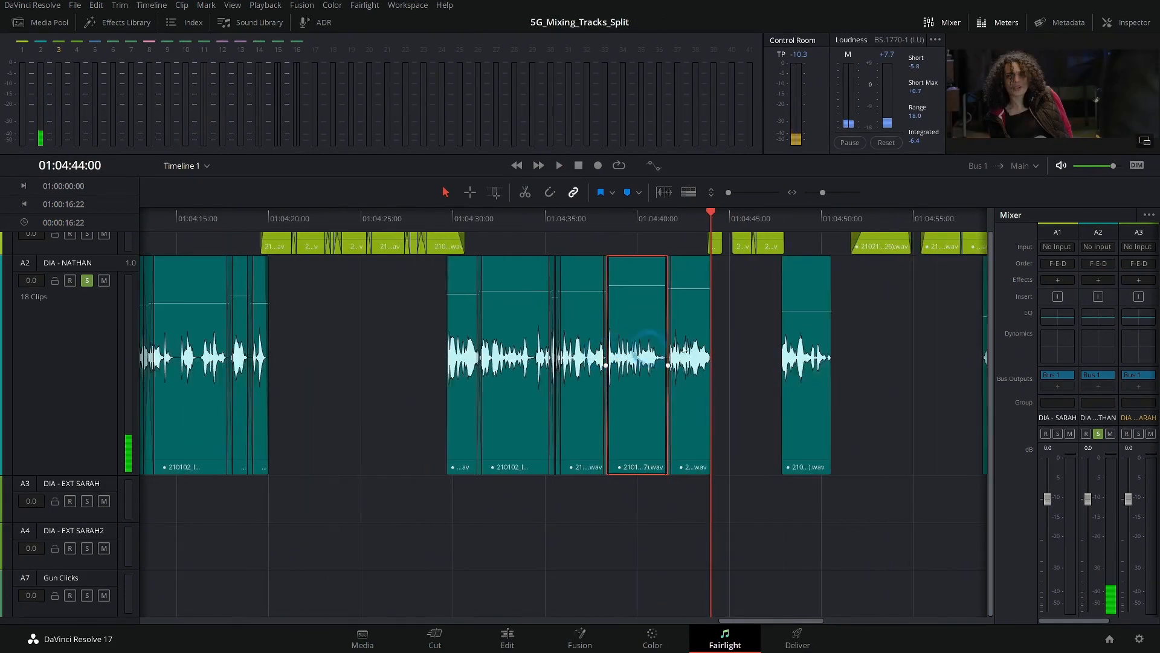
pyautogui.click(789, 220)
pyautogui.scroll(4, 710, 302)
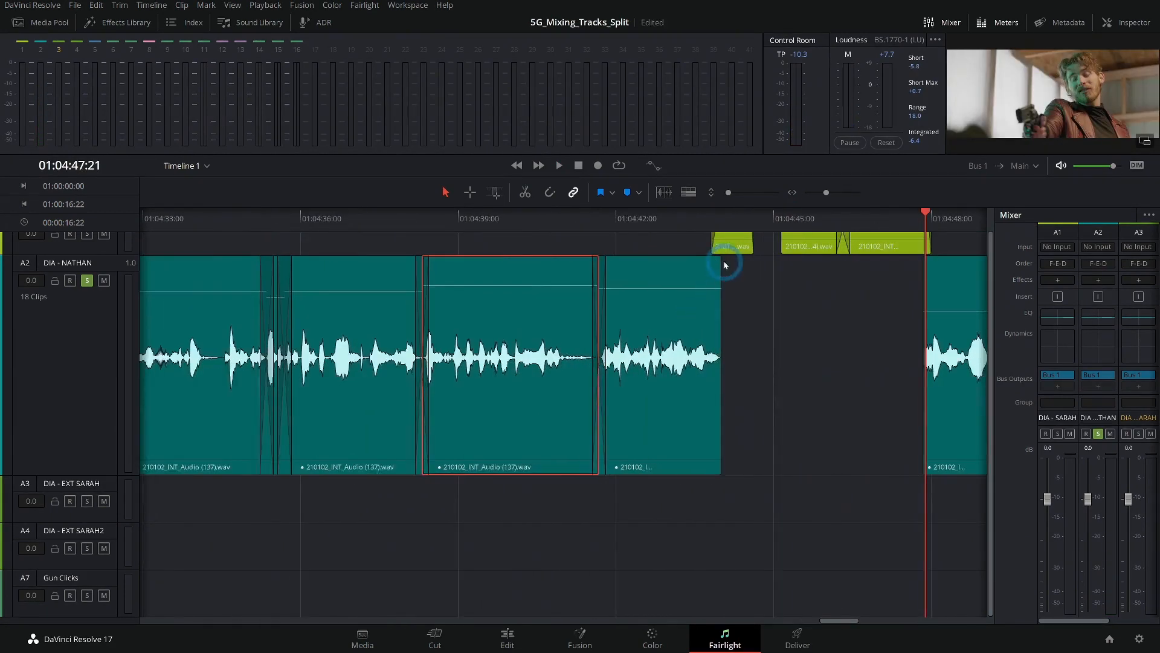
pyautogui.click(698, 218)
pyautogui.press('space')
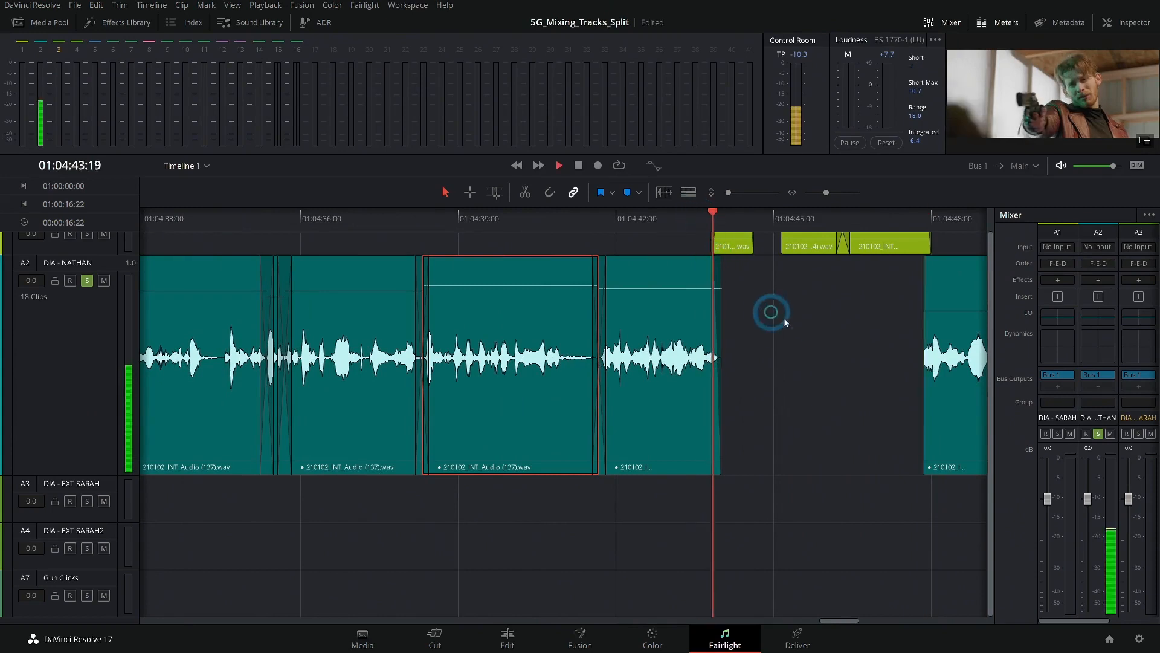
pyautogui.hscroll(5, 665, 311)
pyautogui.scroll(4, 382, 307)
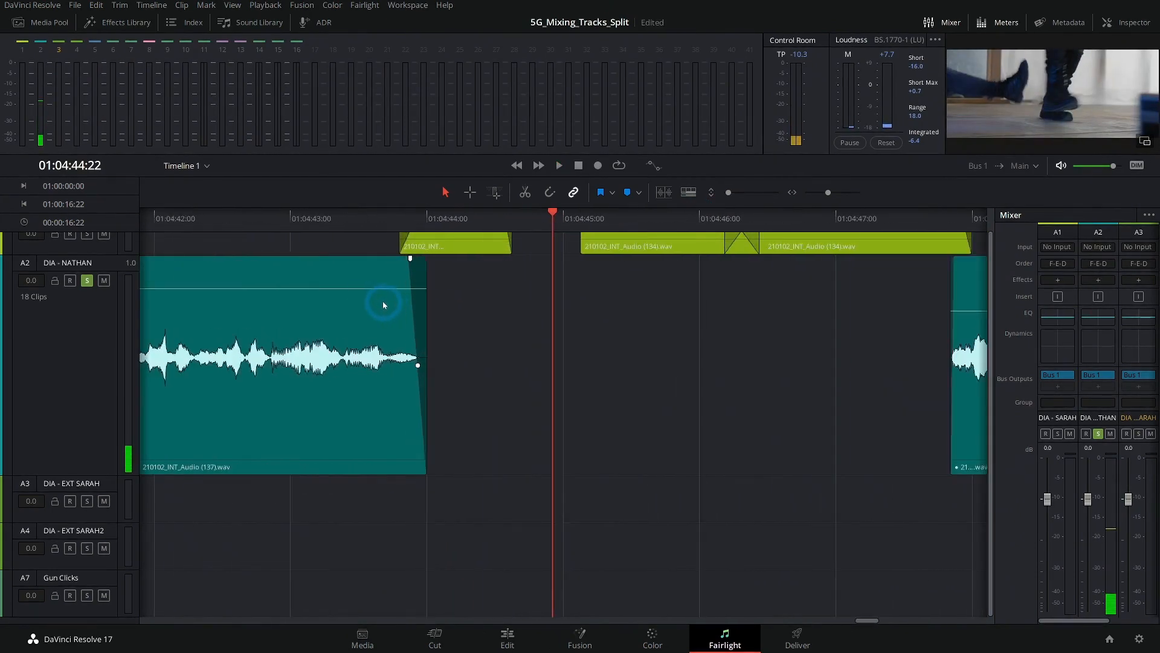
pyautogui.moveTo(438, 295); pyautogui.dragTo(453, 300)
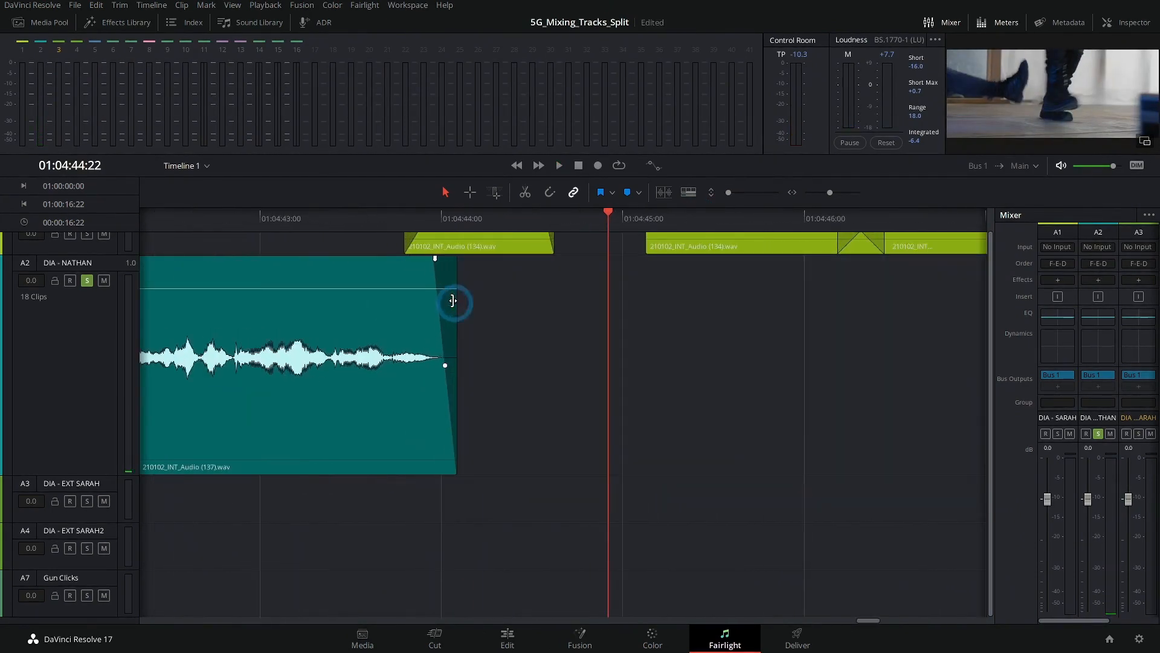
pyautogui.click(396, 216)
pyautogui.press('space')
pyautogui.press('space')
# Step: Listen to the next A2 clip, split it at 01:04:49:07 and raise the second piece's volume to about 3.1 dB
pyautogui.hscroll(5, 810, 310)
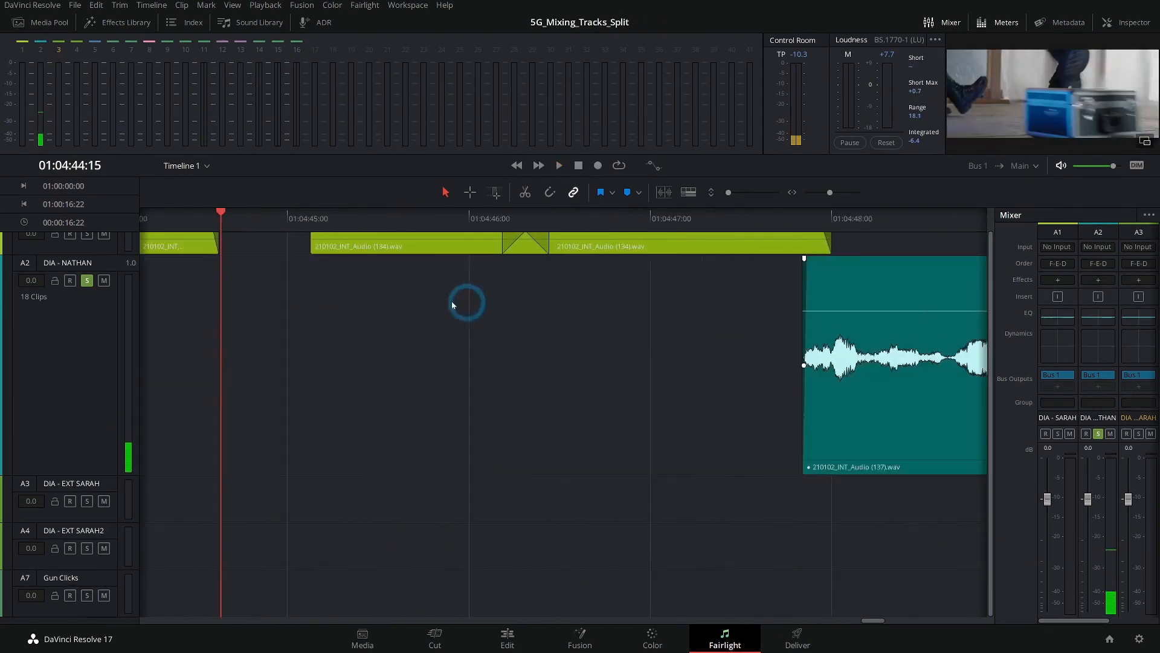
pyautogui.hscroll(1, 452, 305)
pyautogui.click(701, 217)
pyautogui.press('space')
pyautogui.hscroll(5, 506, 320)
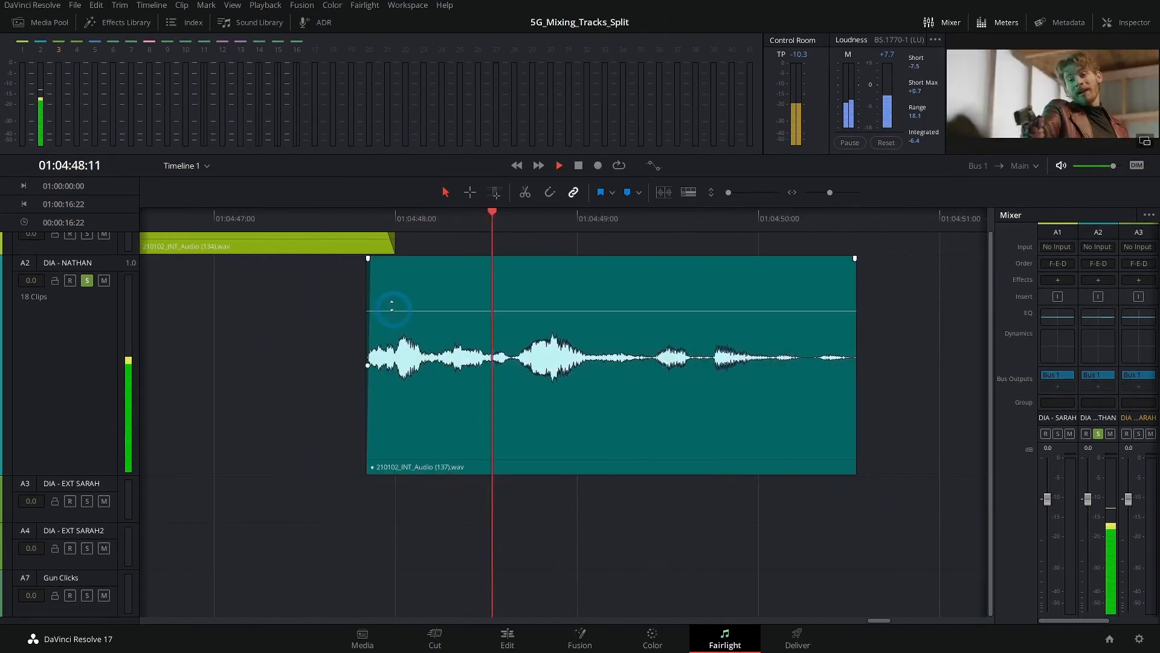
pyautogui.click(356, 216)
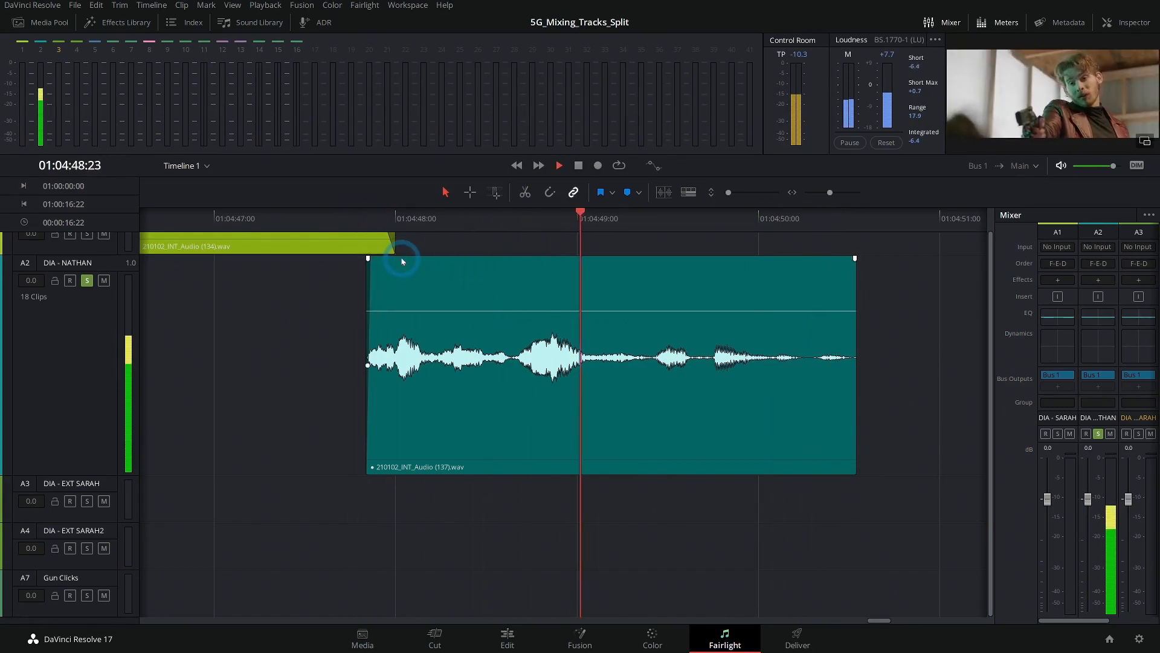
pyautogui.click(632, 233)
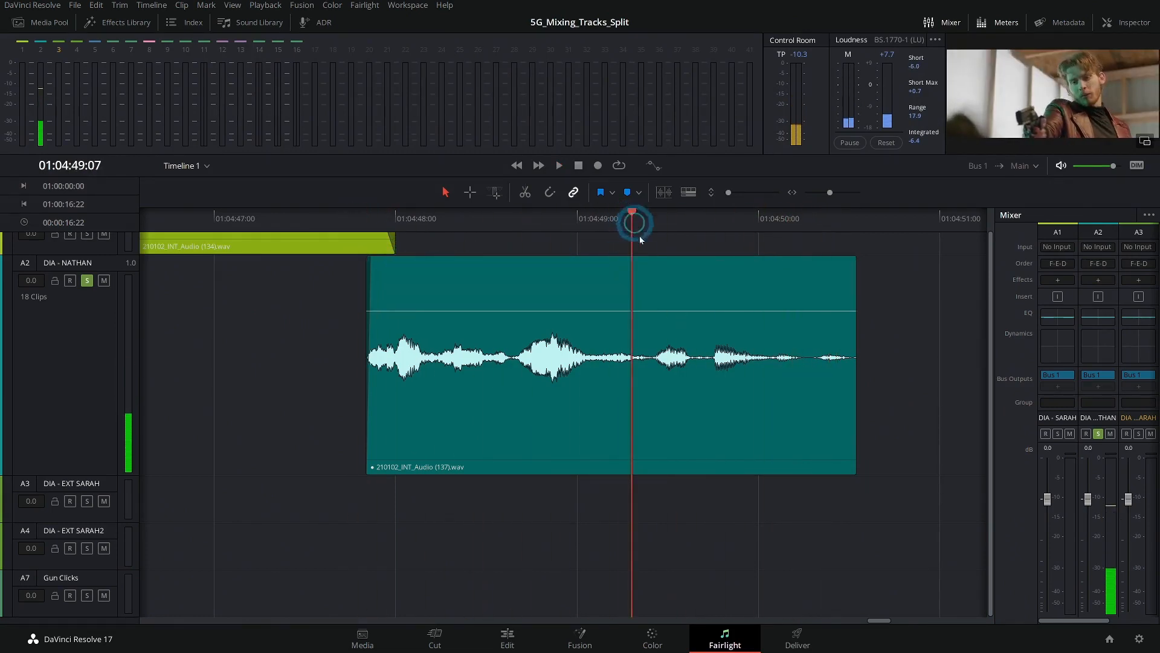
pyautogui.hotkey('ctrl', 'b')
pyautogui.moveTo(689, 311); pyautogui.dragTo(692, 303)
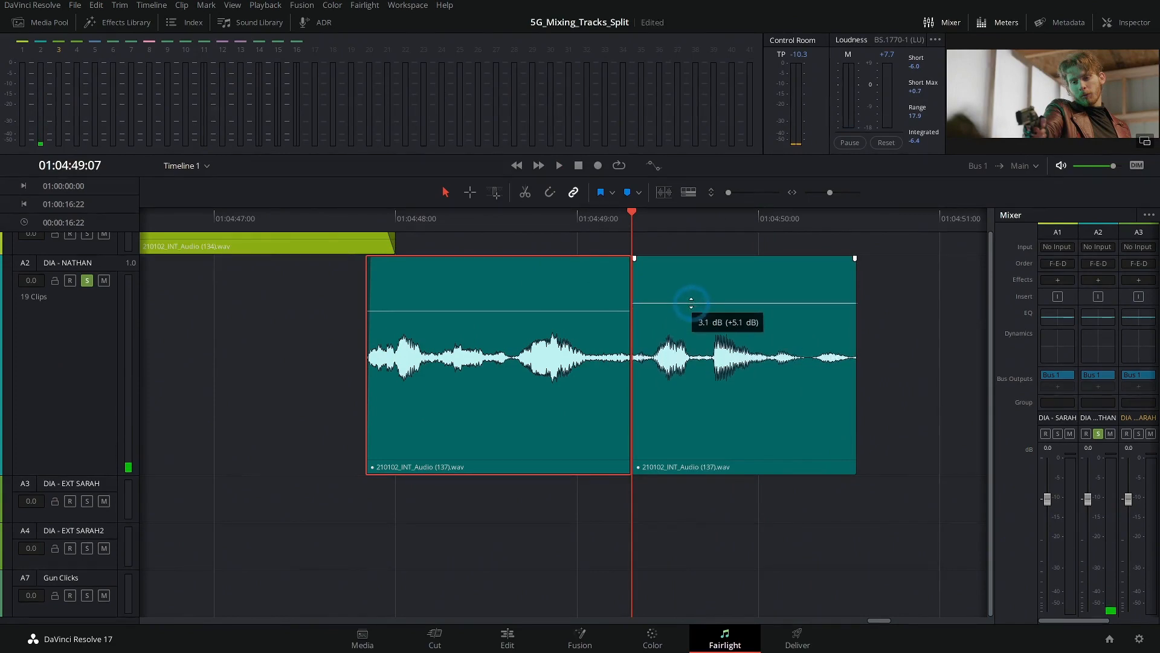
# Step: Add a 6-frame crossfade at the 01:04:49:07 split and replay both pieces
pyautogui.rightClick(632, 334)
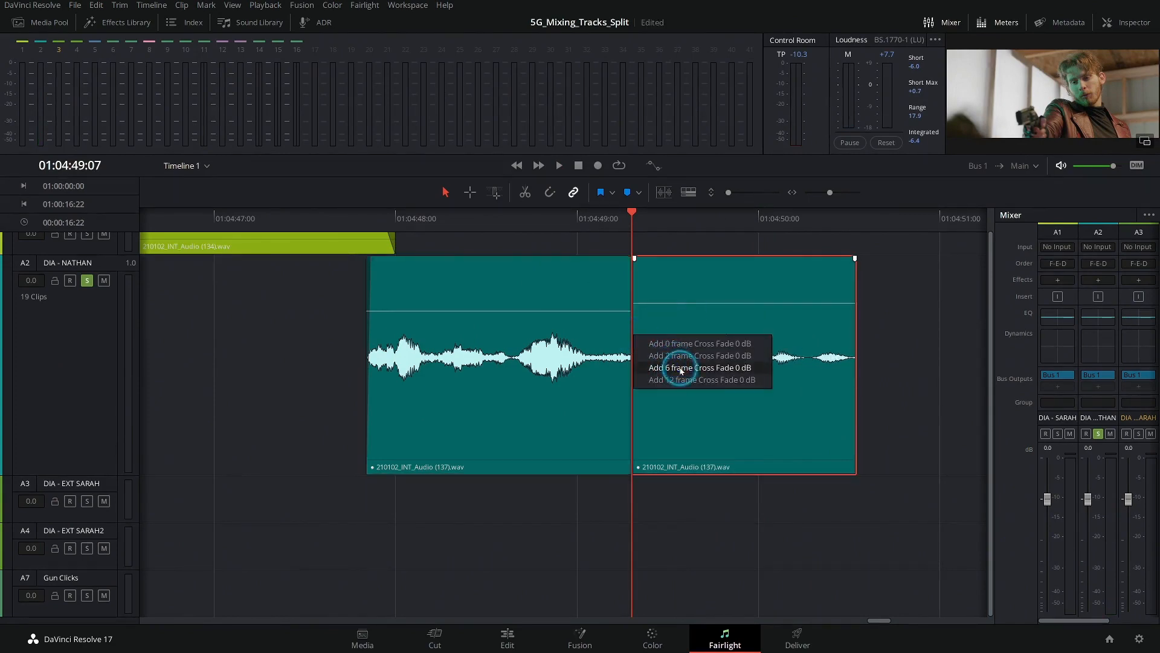
pyautogui.click(681, 369)
pyautogui.click(355, 215)
pyautogui.press('space')
pyautogui.click(402, 263)
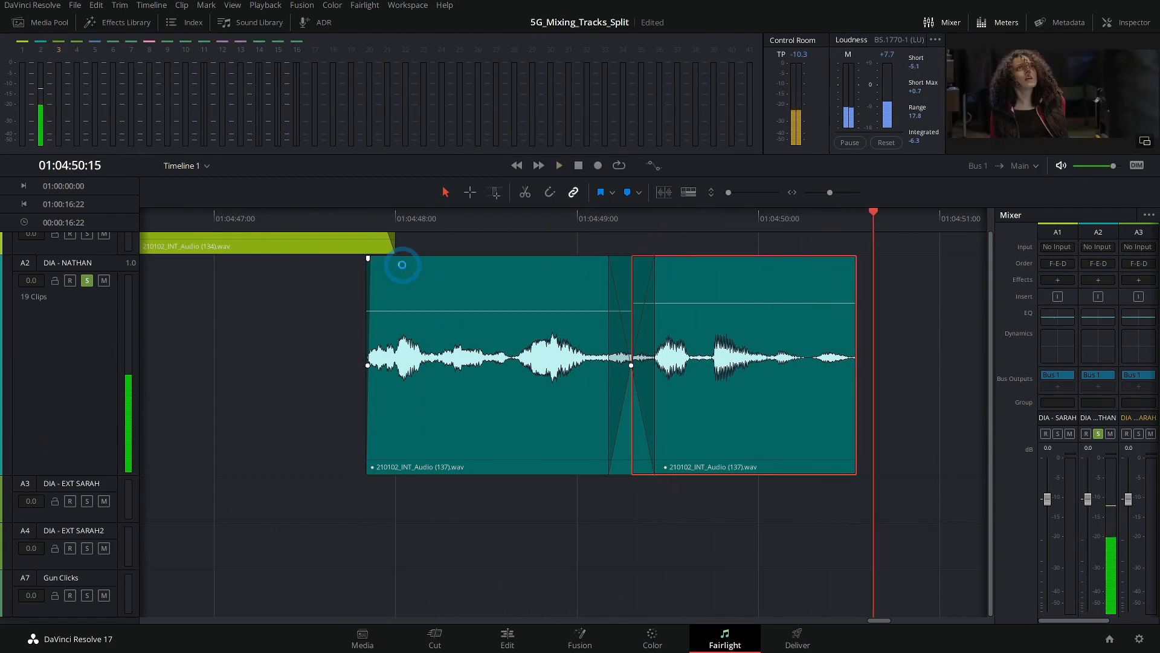
# Step: Try extending the end of the second A2 piece with a short fade-out, adjusting it while replaying the ending
pyautogui.moveTo(855, 280); pyautogui.dragTo(841, 259)
pyautogui.click(754, 222)
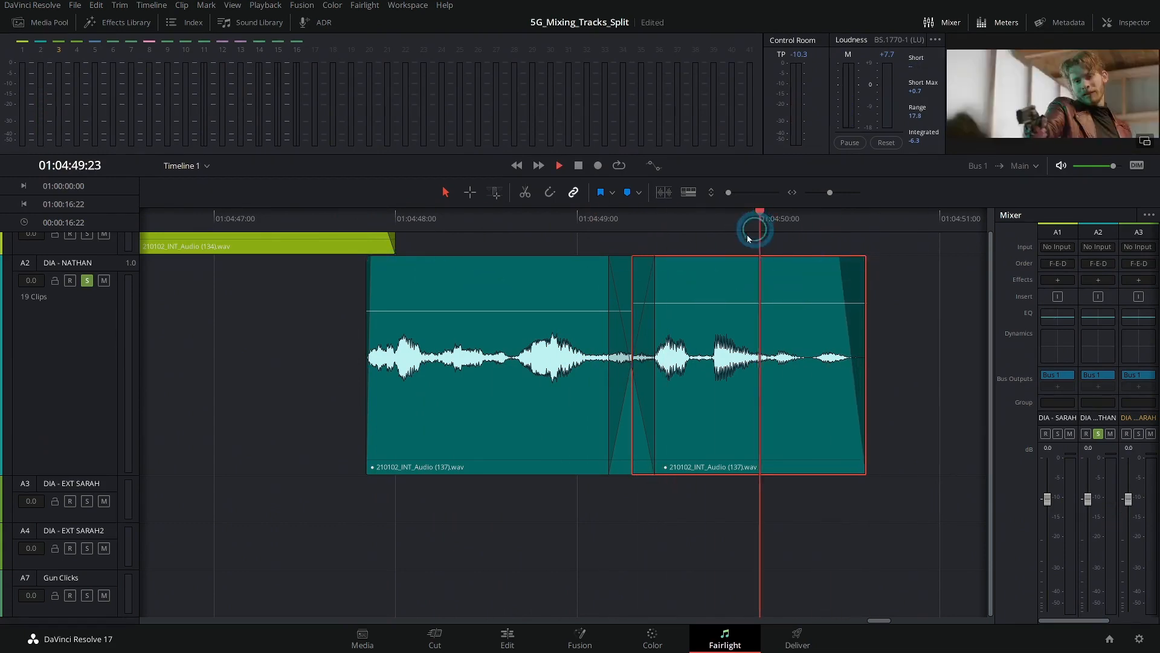
pyautogui.press('space')
pyautogui.scroll(-2, 457, 323)
pyautogui.moveTo(301, 278); pyautogui.dragTo(307, 278)
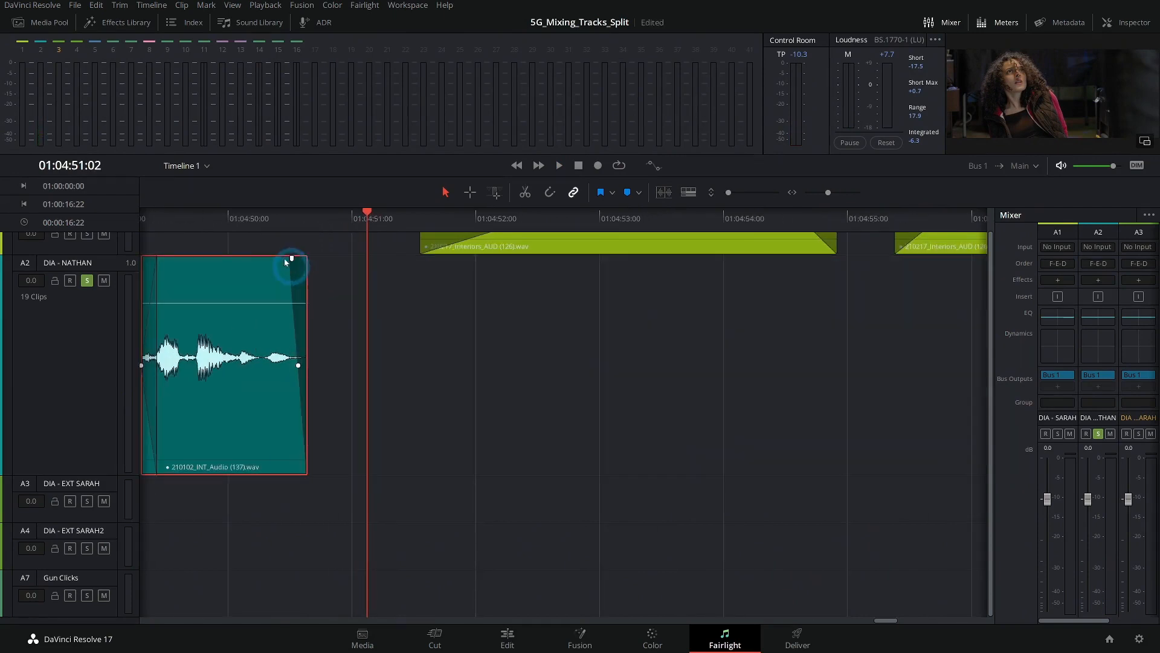
pyautogui.click(228, 219)
pyautogui.press('space')
pyautogui.press('space')
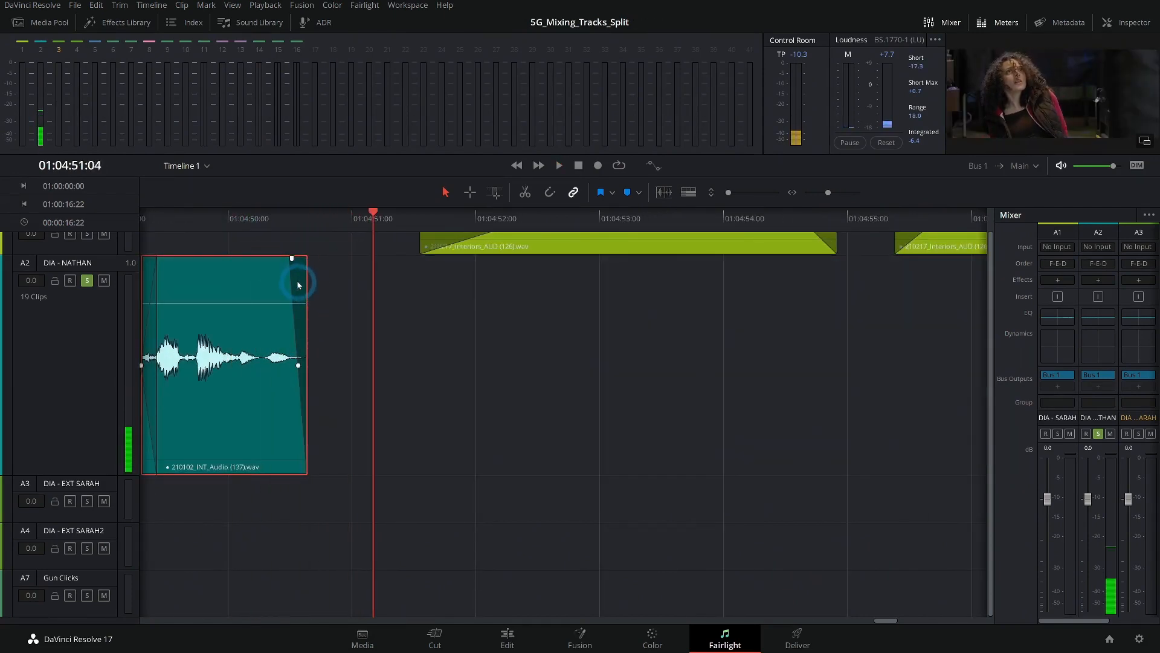
pyautogui.click(248, 218)
pyautogui.press('space')
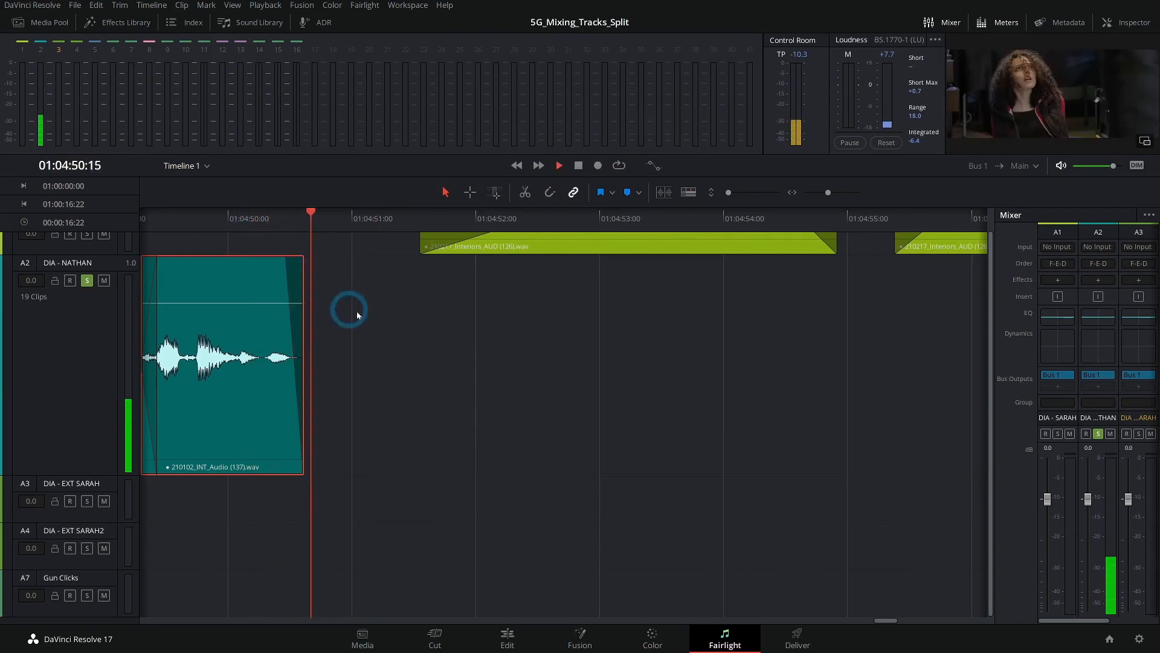
pyautogui.press('space')
# Step: Remove the piece's fade-out, extend its end to about 01:04:50:20 and listen to the uncovered tail
pyautogui.click(524, 218)
pyautogui.scroll(5, 535, 306)
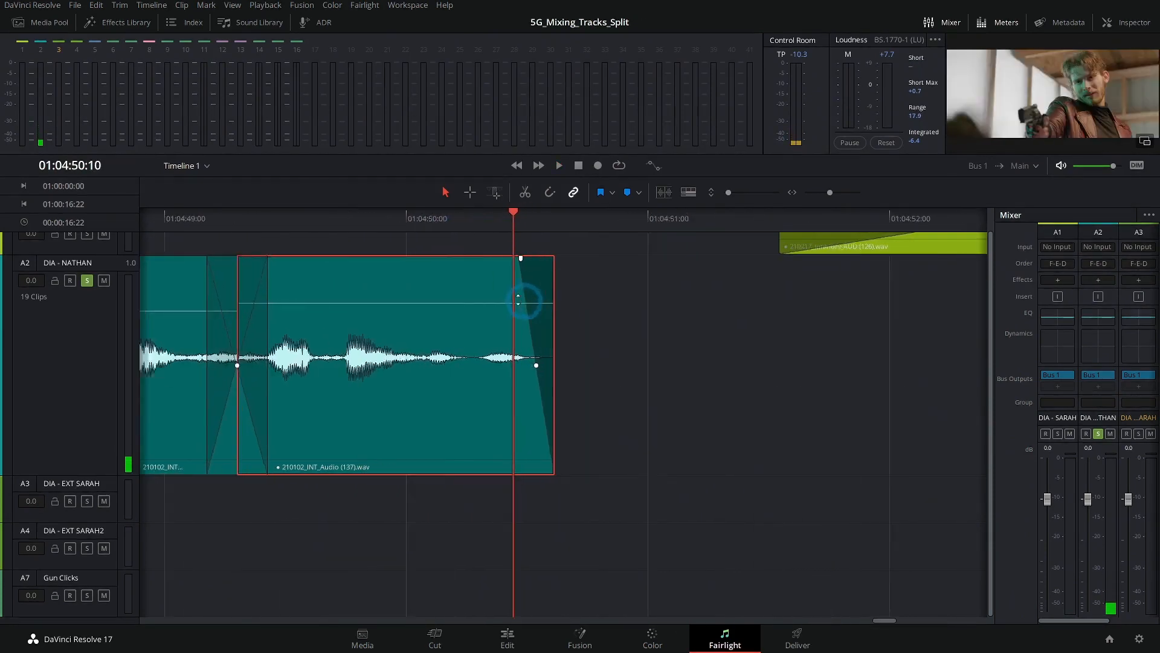
pyautogui.scroll(2, 512, 297)
pyautogui.moveTo(524, 258); pyautogui.dragTo(715, 288)
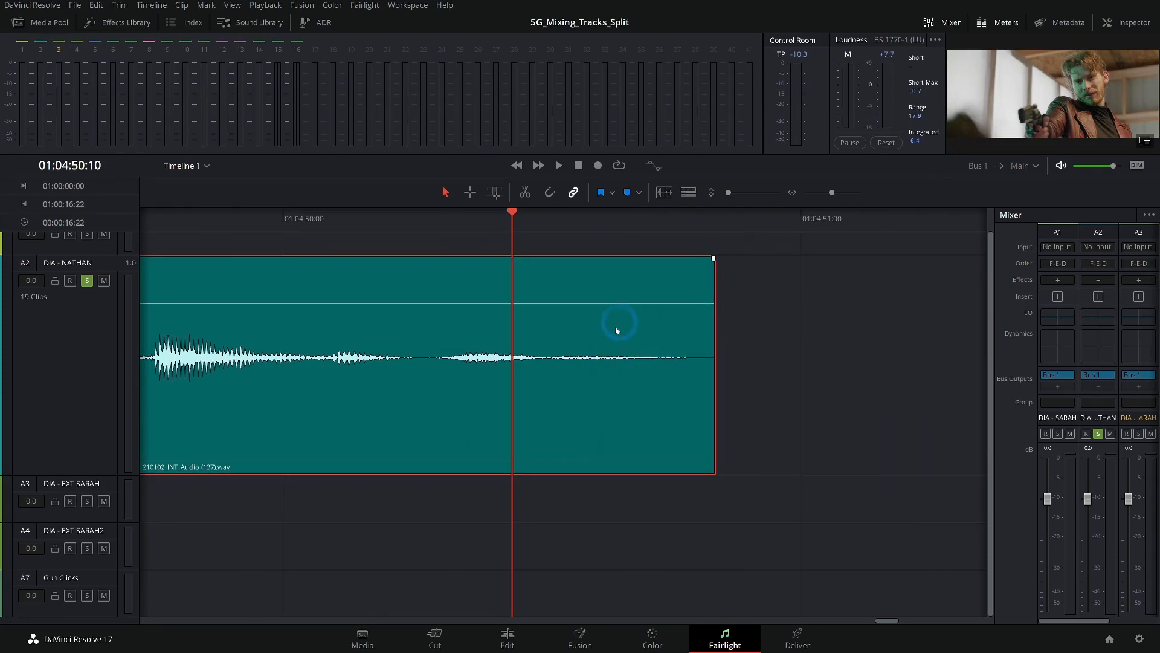
pyautogui.moveTo(494, 228); pyautogui.dragTo(428, 229)
pyautogui.press('space')
pyautogui.press('space')
# Step: Trim the end of the A2 piece to 01:04:50:12 with a short fade-out and replay it
pyautogui.moveTo(627, 226); pyautogui.dragTo(547, 230)
pyautogui.click(549, 230)
pyautogui.moveTo(700, 284); pyautogui.dragTo(544, 258)
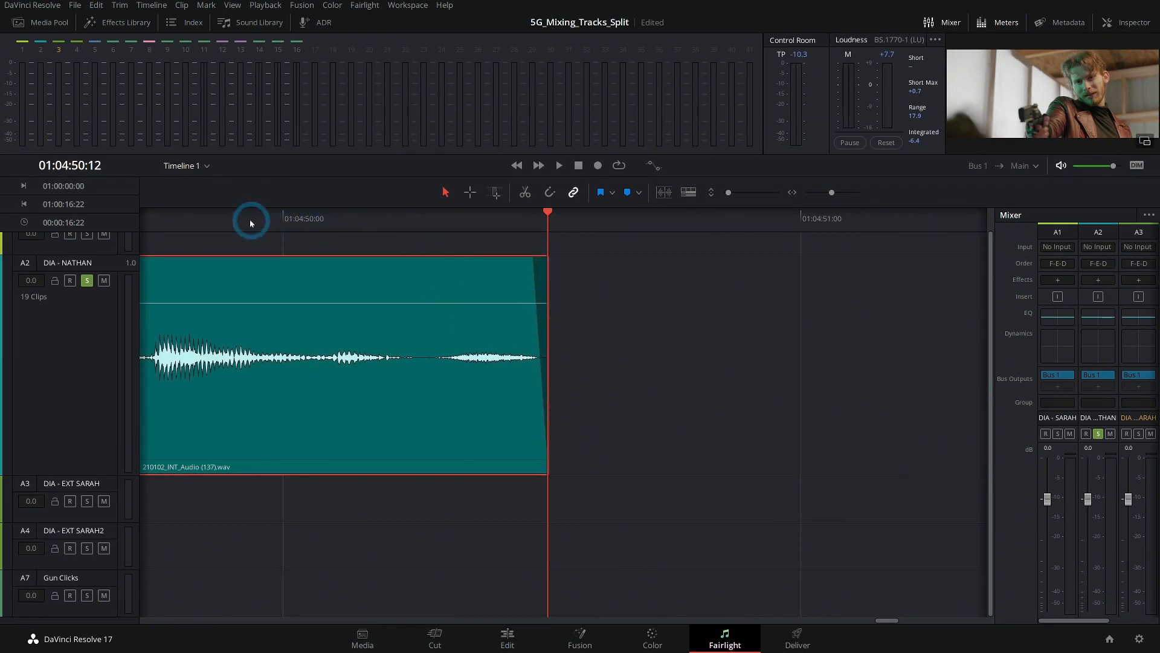
pyautogui.moveTo(252, 224); pyautogui.dragTo(240, 225)
pyautogui.click(371, 298)
pyautogui.press('space')
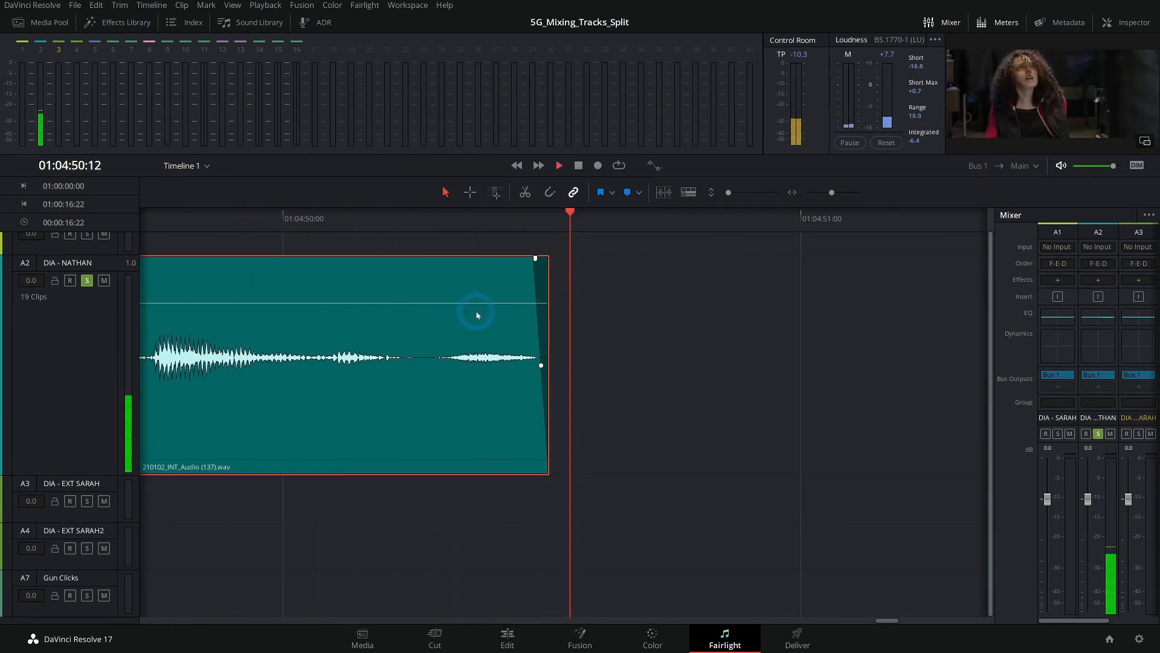
pyautogui.scroll(-8, 721, 284)
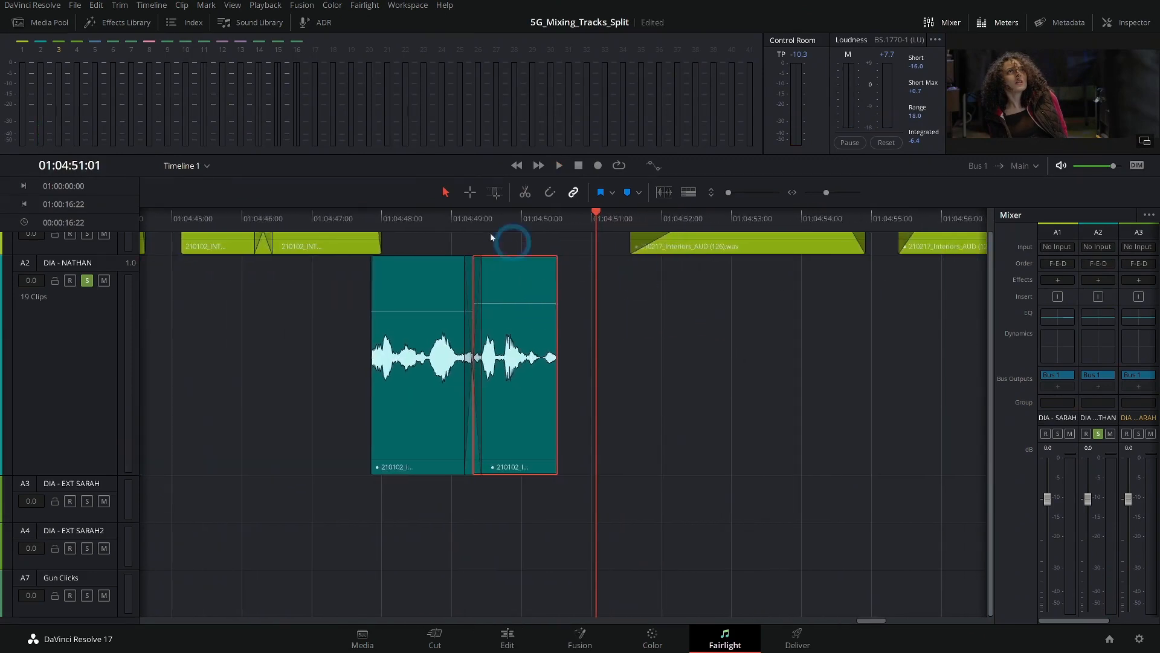
pyautogui.click(474, 224)
pyautogui.press('space')
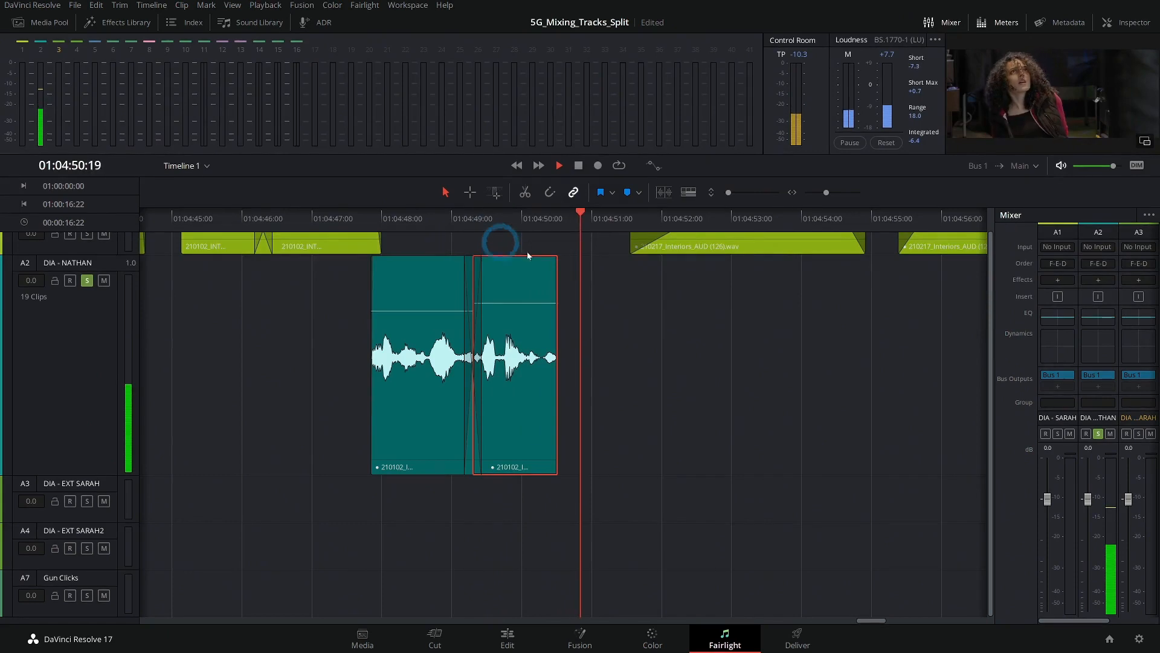
pyautogui.press('space')
# Step: Play the next short A2 clip from about 01:04:58:19 to check its level and ending
pyautogui.scroll(-3, 661, 318)
pyautogui.hscroll(4, 759, 313)
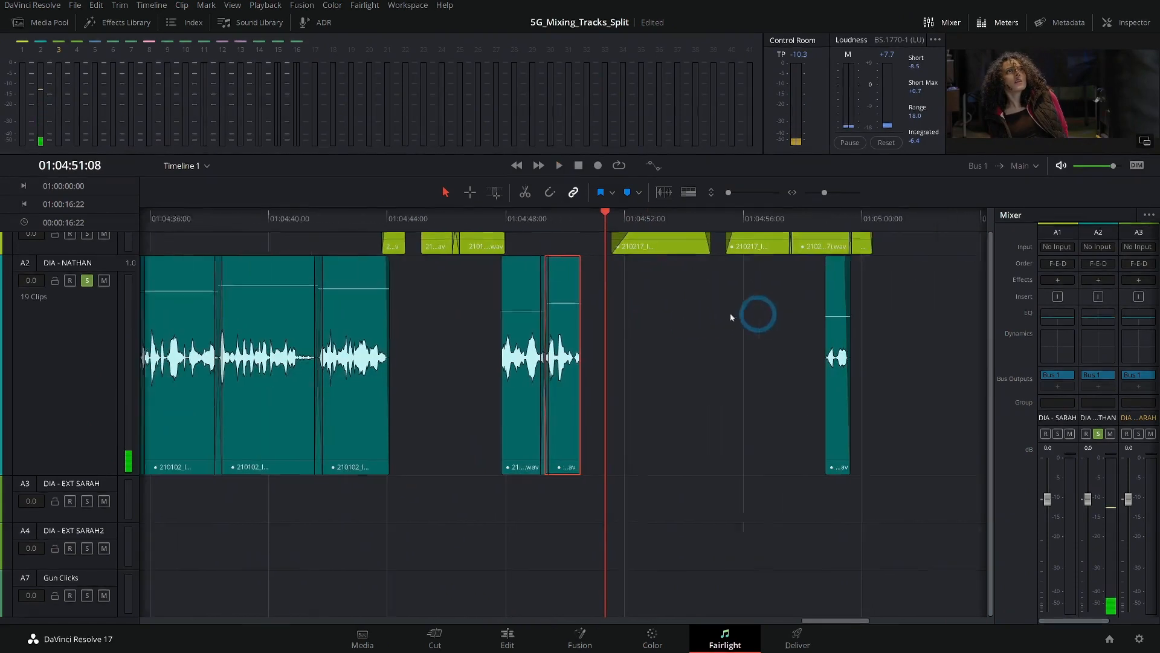
pyautogui.click(640, 218)
pyautogui.scroll(3, 686, 284)
pyautogui.scroll(4, 639, 294)
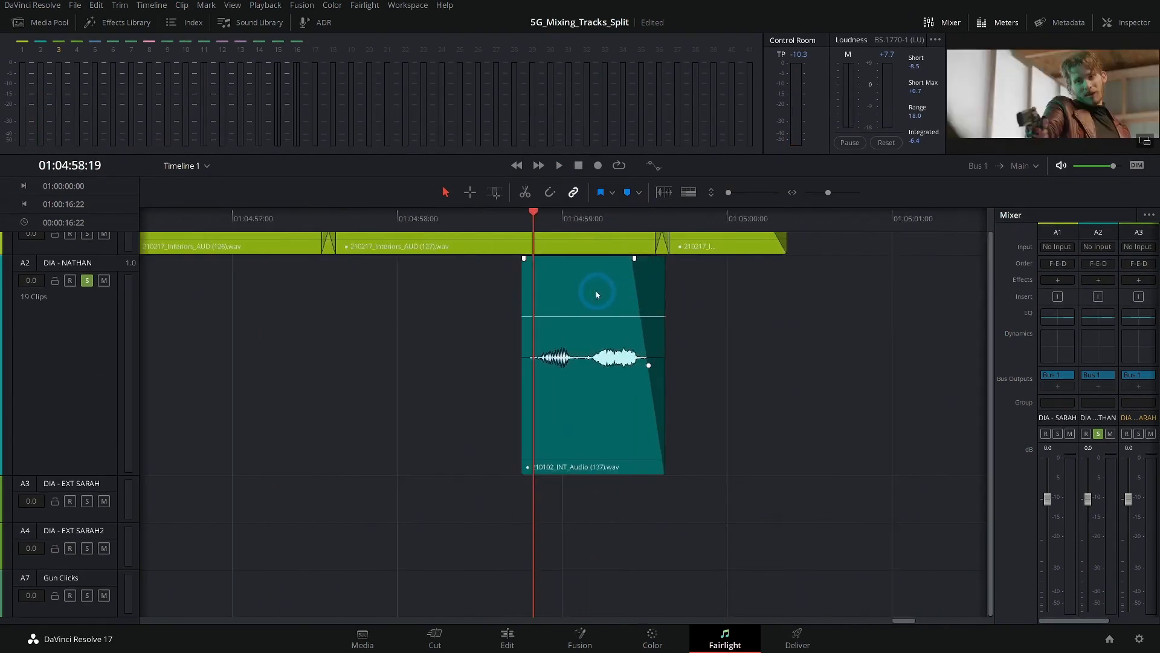
pyautogui.press('space')
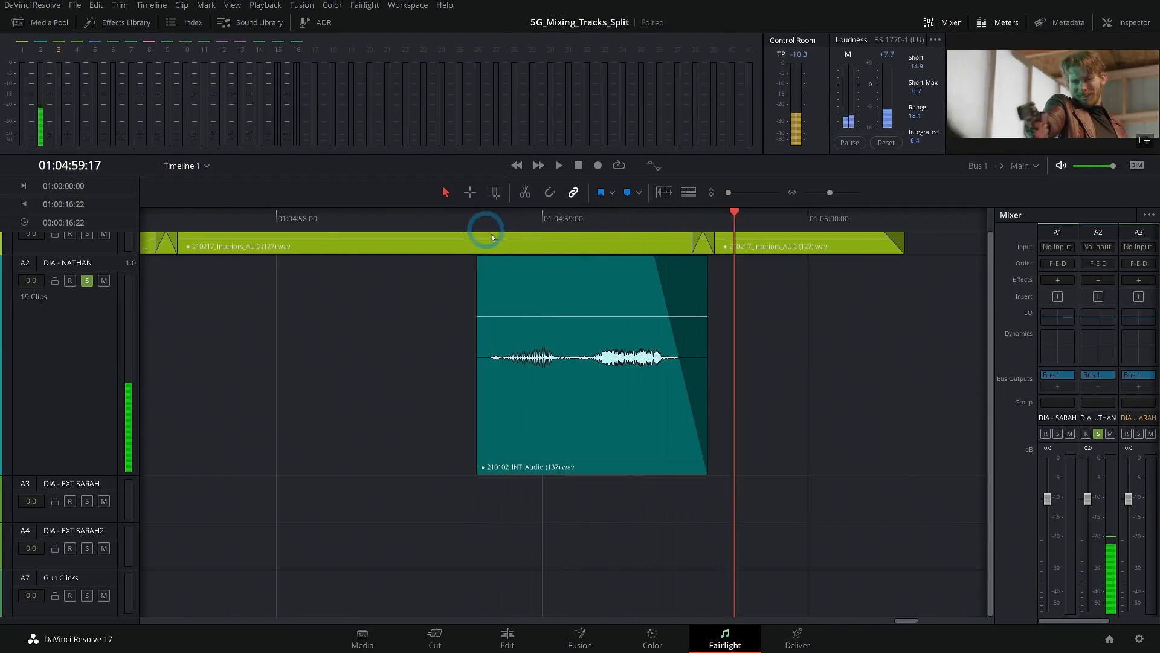
# Step: Raise the volume of the short A2 clip near 01:04:59 in two passes, replaying it from just before its start
pyautogui.moveTo(580, 315); pyautogui.dragTo(577, 307)
pyautogui.click(471, 217)
pyautogui.press('space')
pyautogui.click(582, 317)
pyautogui.moveTo(585, 307); pyautogui.dragTo(585, 302)
pyautogui.click(466, 218)
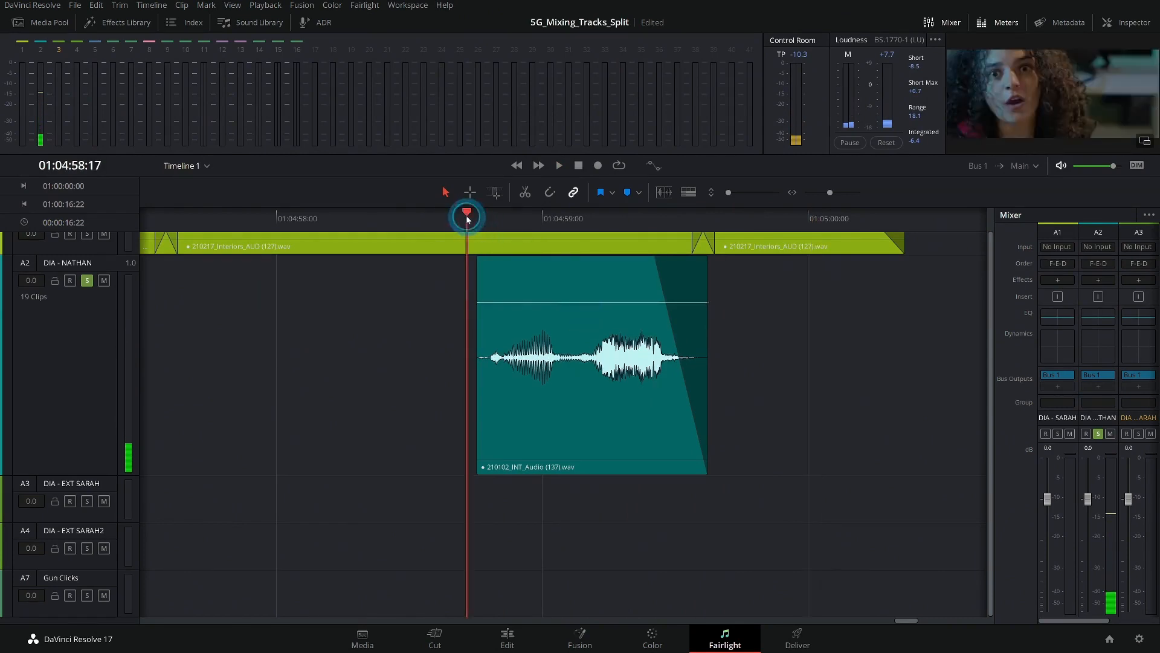
# Step: Add a very short fade-in to the start of the short A2 clip and replay the clip to check it
pyautogui.press('space')
pyautogui.press('space')
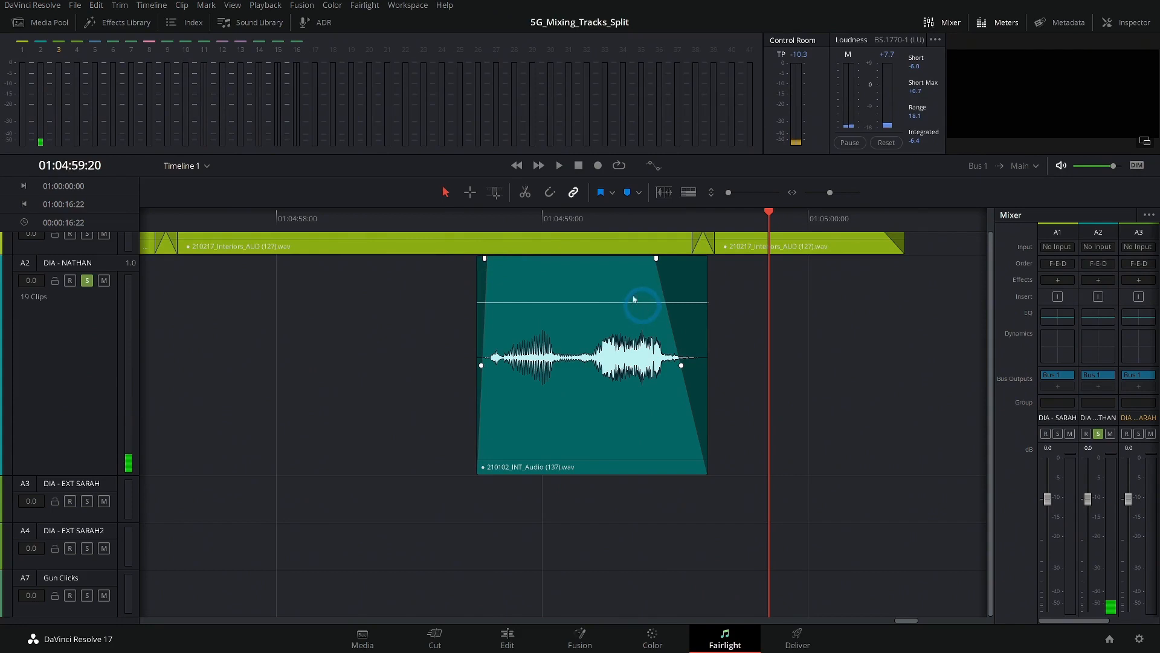
pyautogui.click(484, 221)
pyautogui.press('space')
pyautogui.press('space')
# Step: Solo track A1 along with A2 and place the playhead at 01:03:50:01, ahead of the interior dialogue clips
pyautogui.scroll(-2, 675, 301)
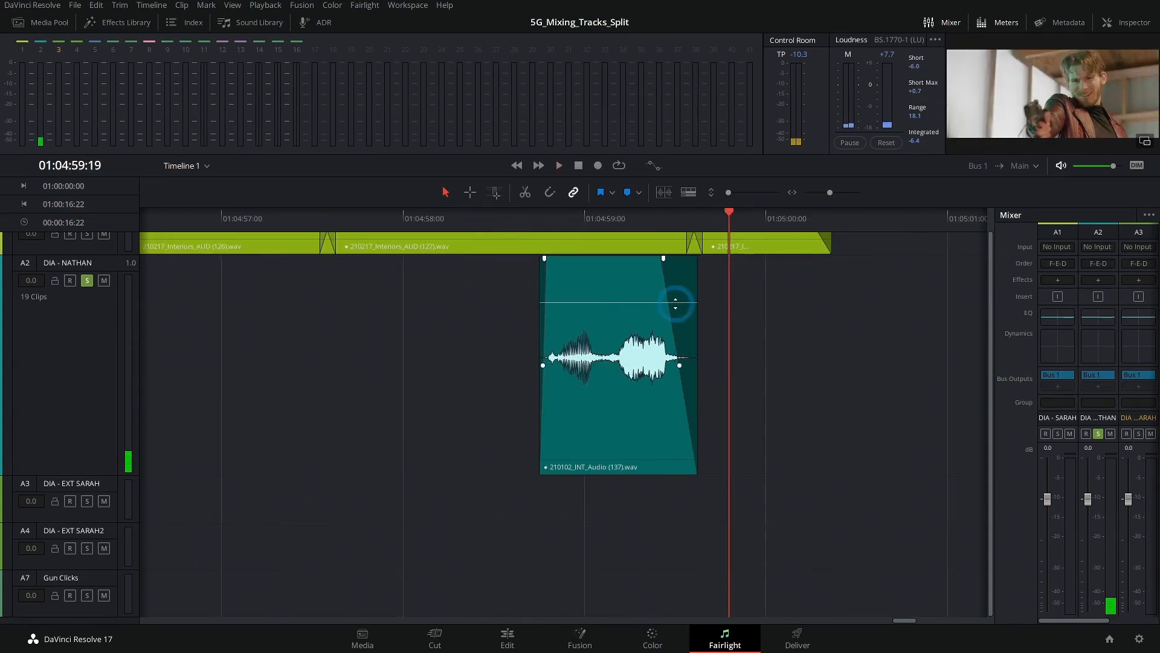
pyautogui.scroll(-5, 711, 302)
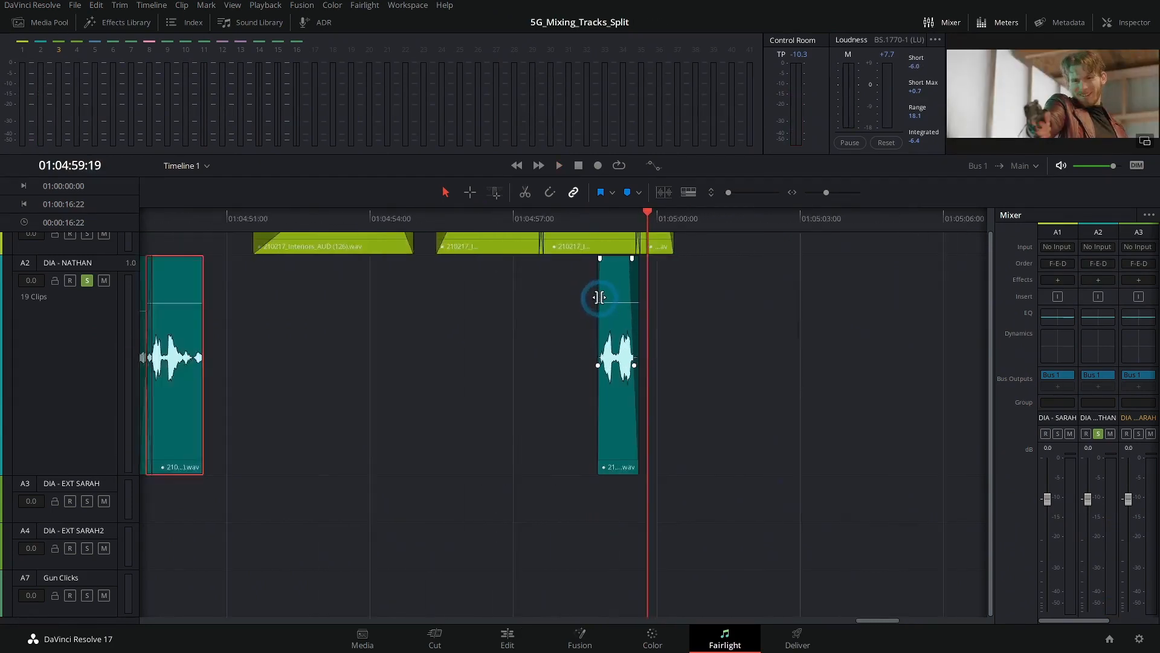
pyautogui.scroll(-2, 584, 304)
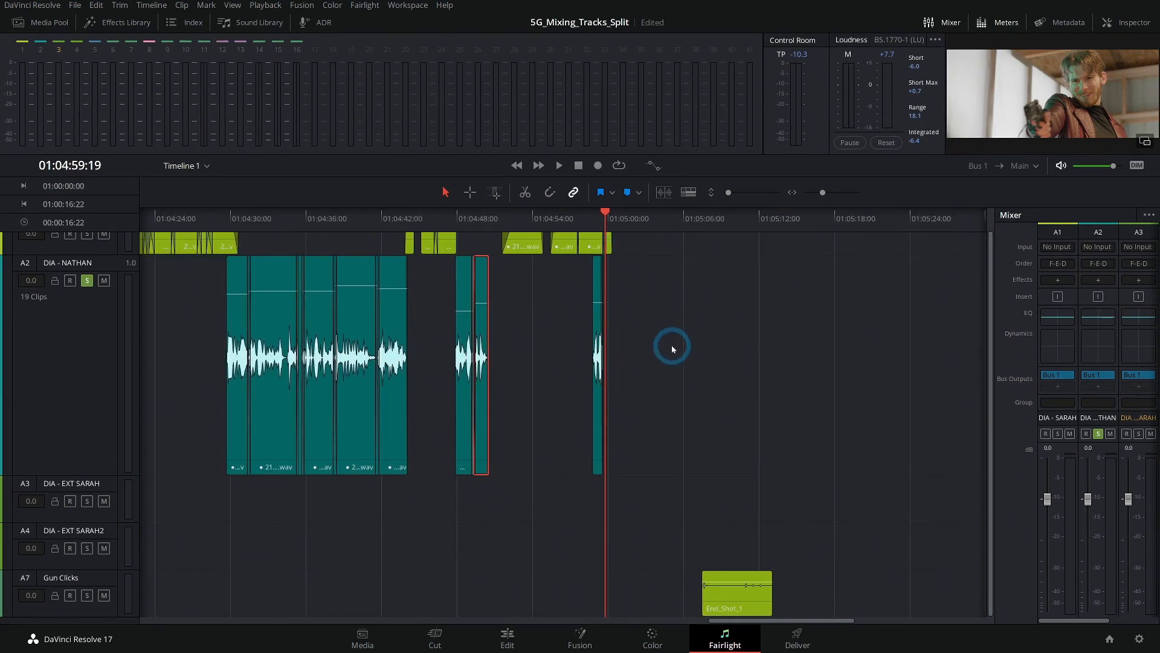
pyautogui.scroll(-3, 672, 348)
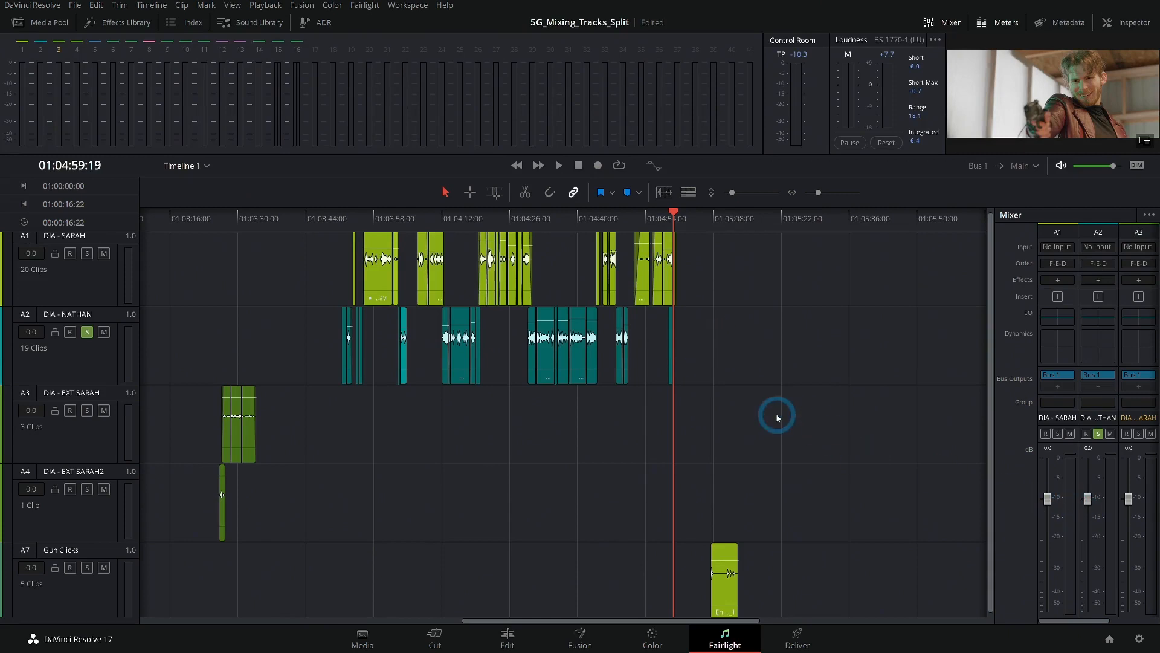
pyautogui.click(336, 219)
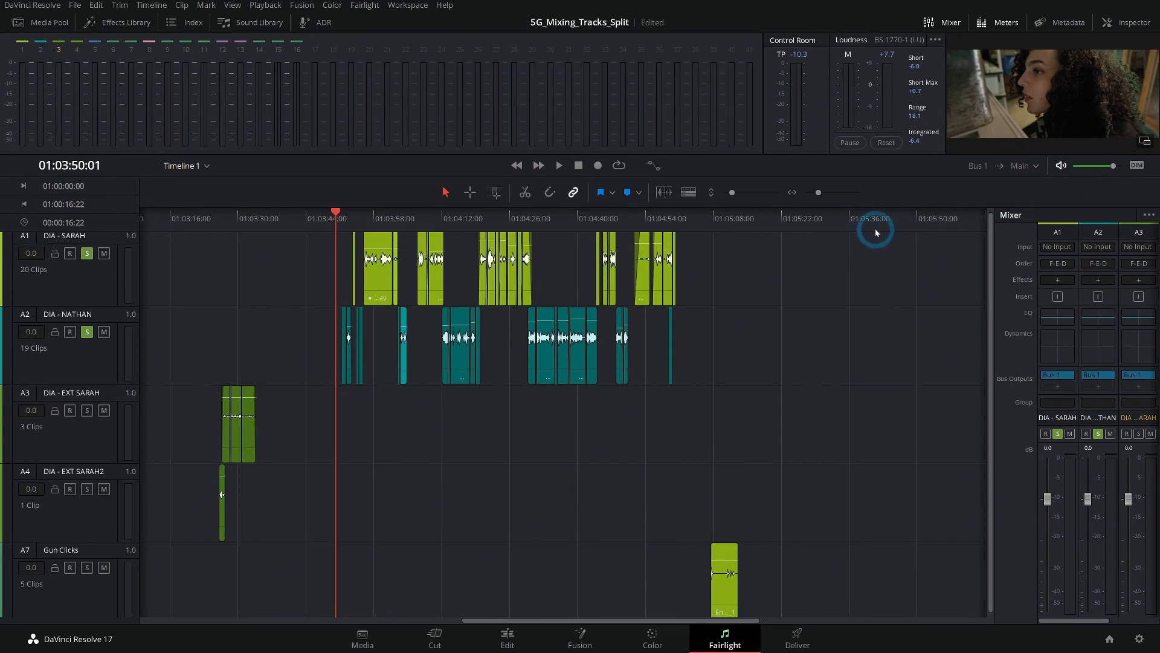